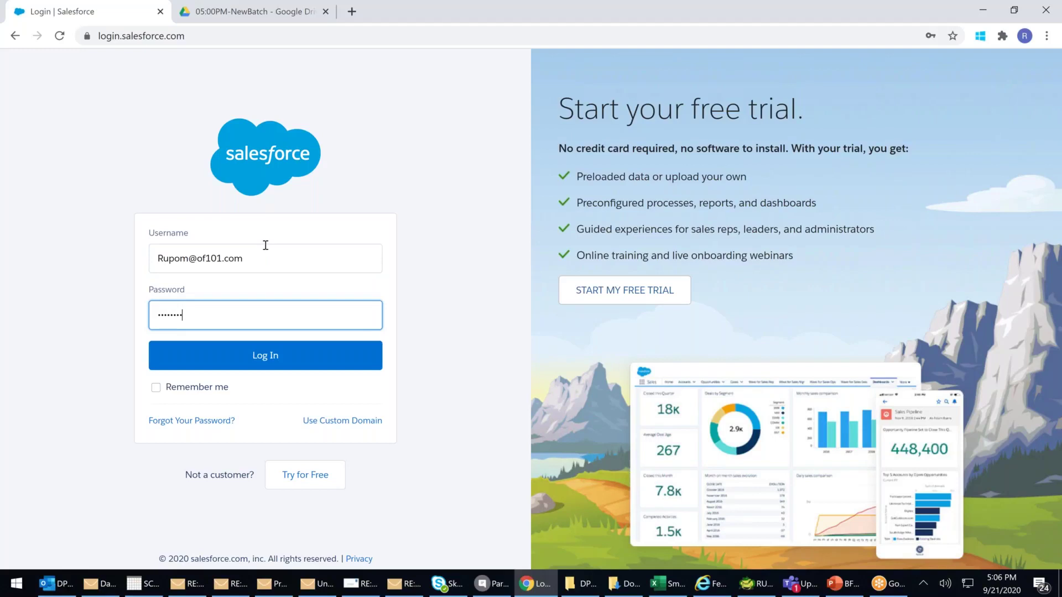
Log in to Salesforce with the entered credentials and close the admin notice about the product roadmap
key("Return")
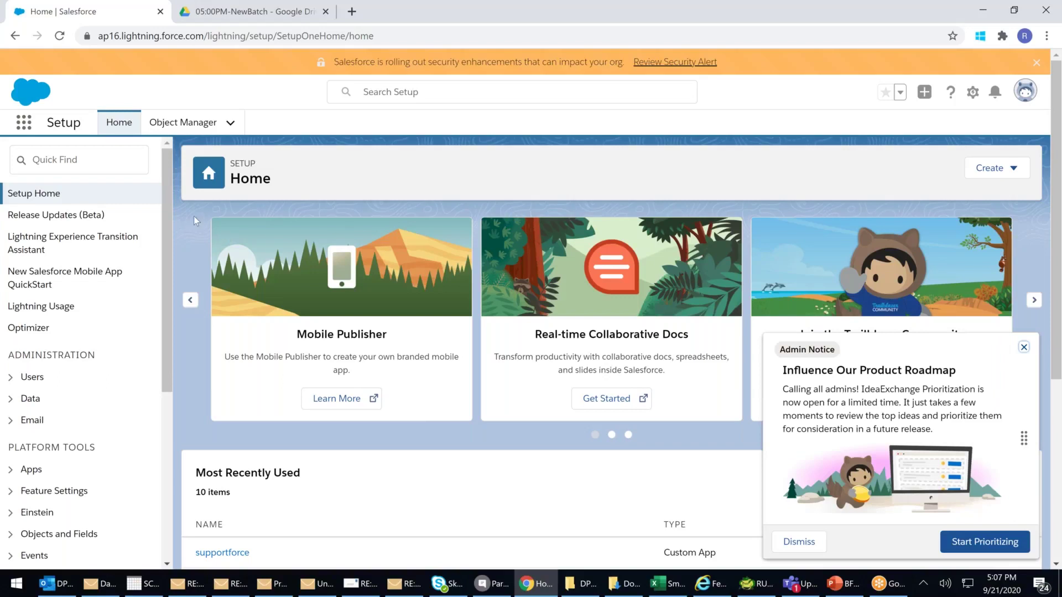
left_click(1023, 348)
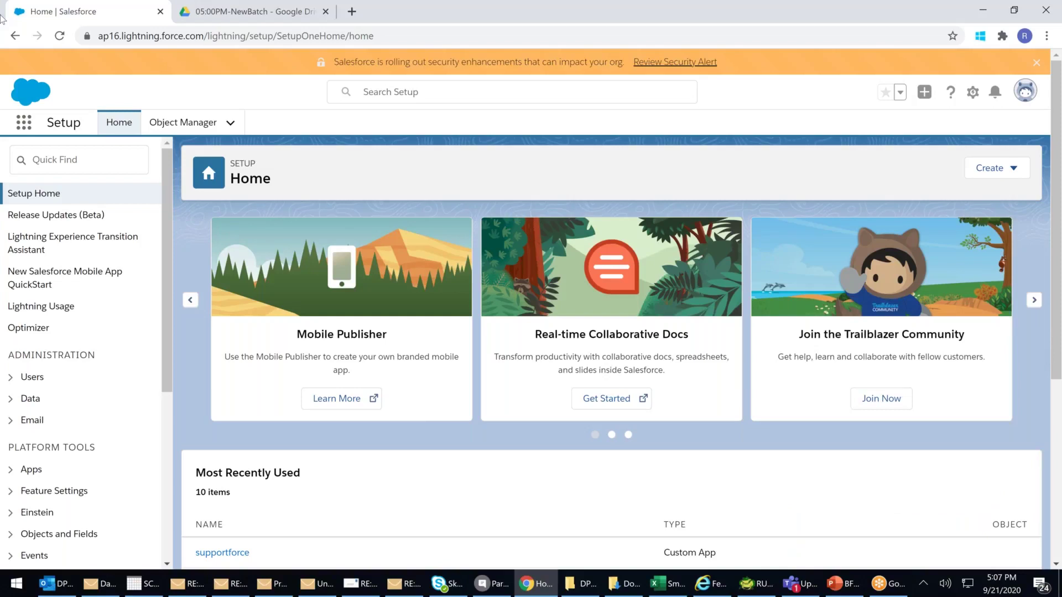
Open the Sales app from the full App Launcher list and go to its Dashboards page
left_click(23, 124)
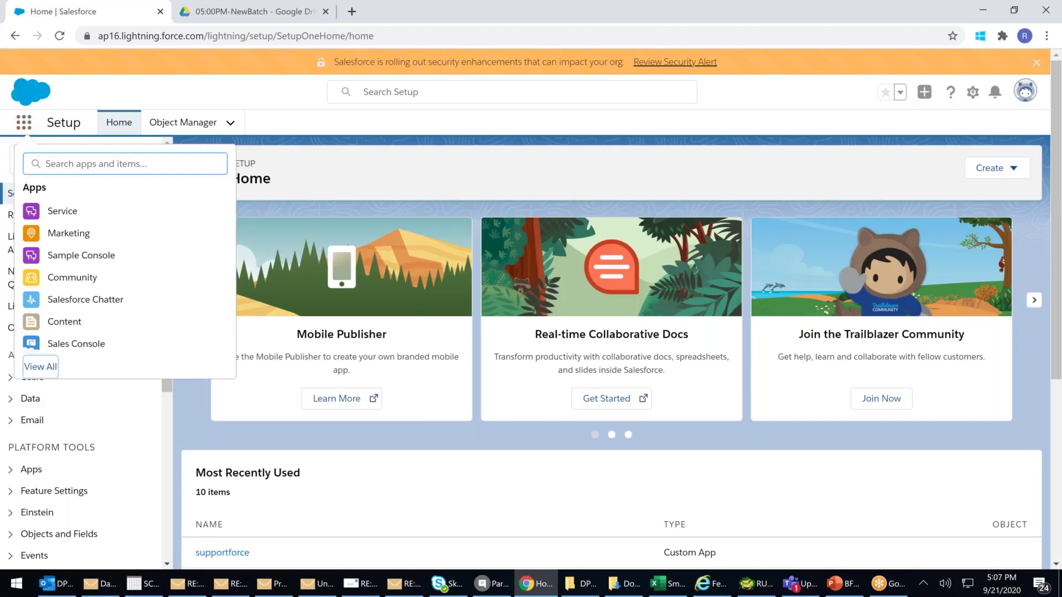
left_click(39, 367)
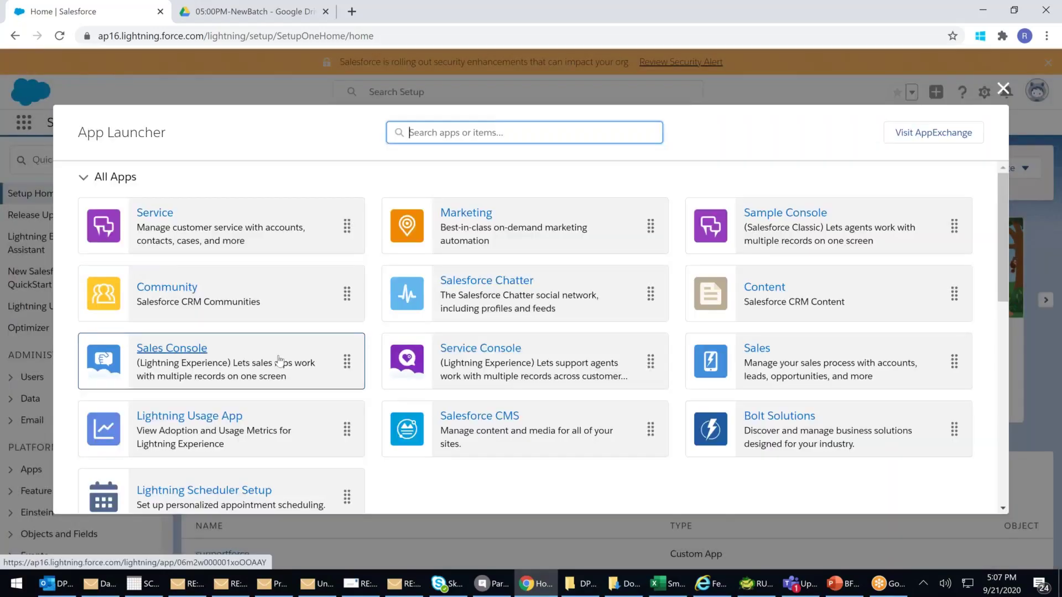
left_click(754, 347)
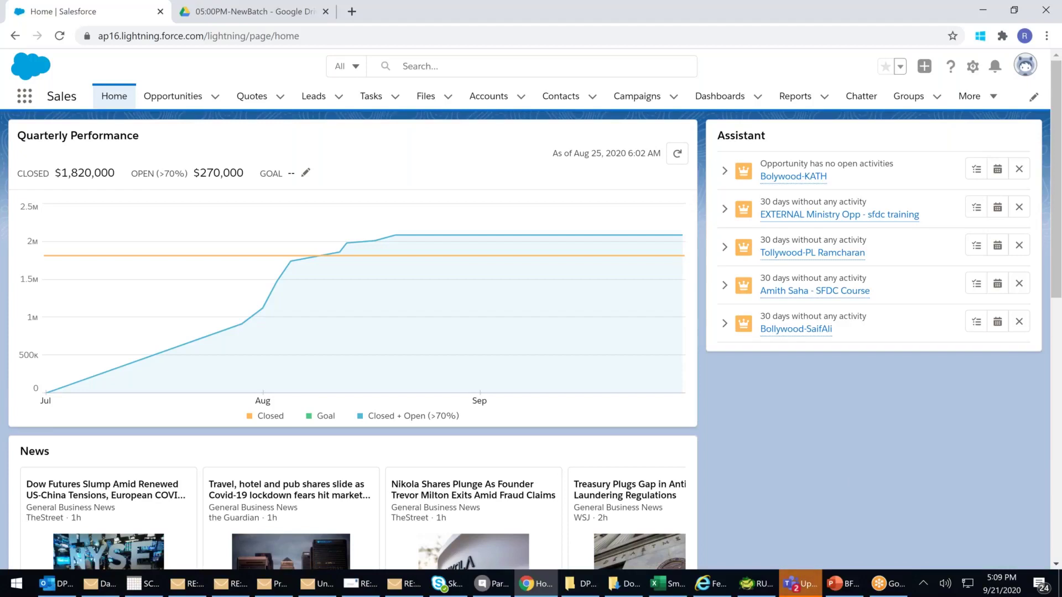
left_click(720, 101)
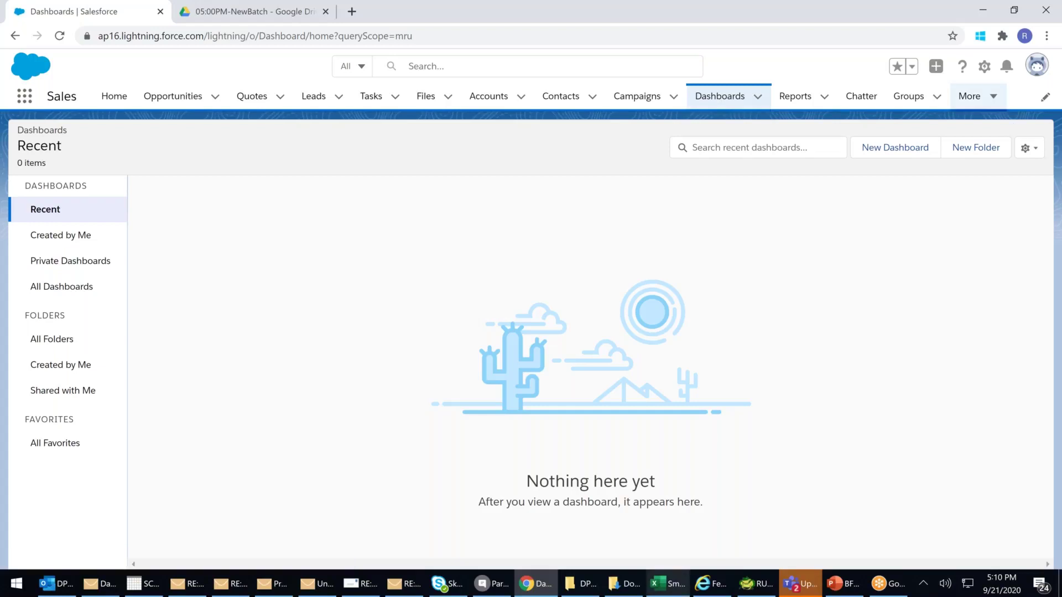
Switch the org from Lightning Experience to Salesforce Classic
left_click(985, 69)
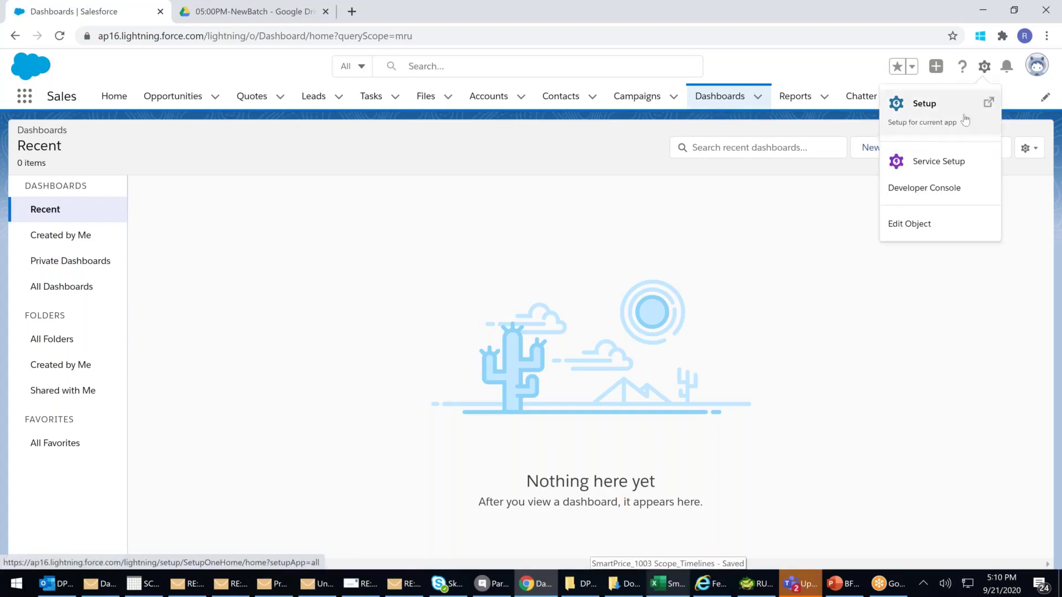
left_click(1036, 65)
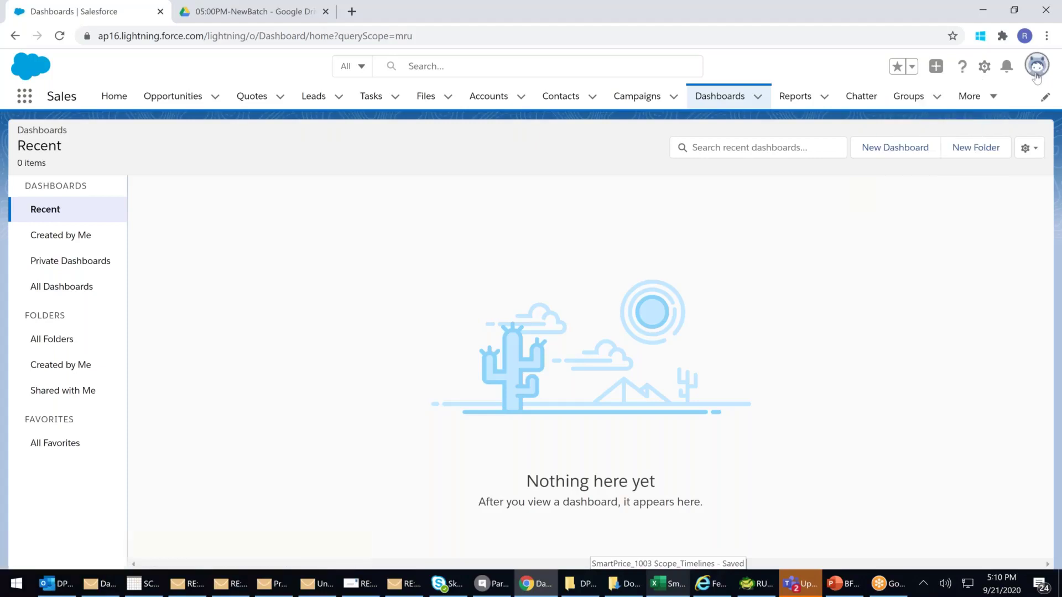
left_click(1036, 65)
left_click(872, 265)
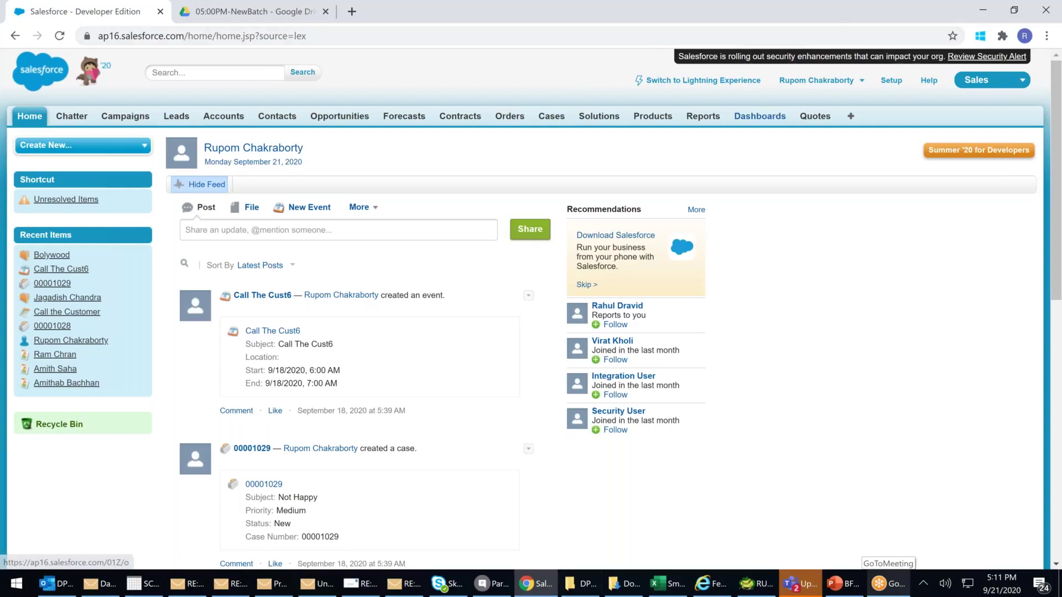
Create a new dashboard from the Dashboards page and decline the interactive tour
left_click(759, 117)
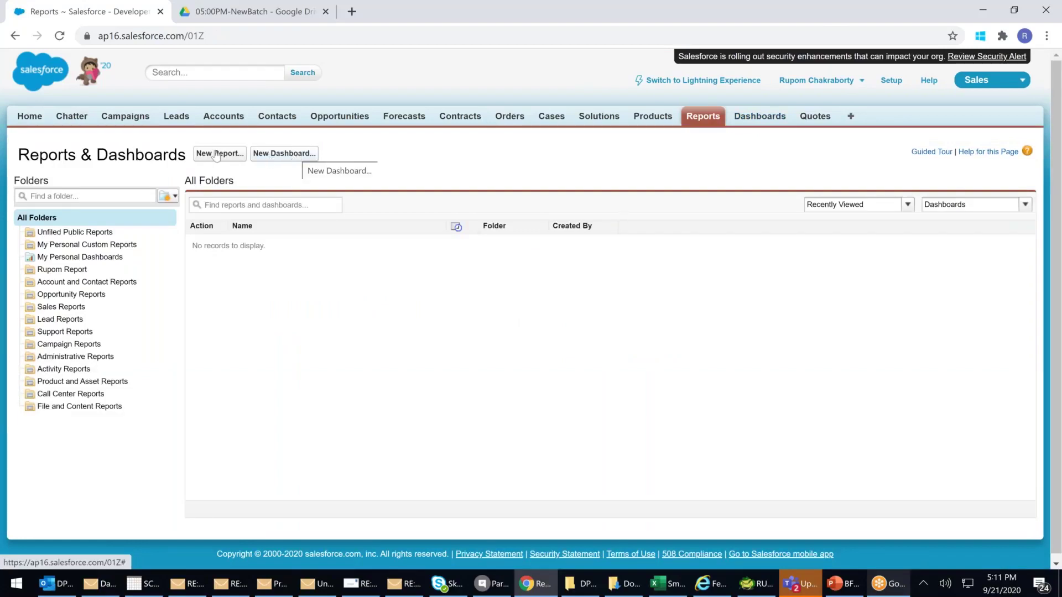
left_click(292, 153)
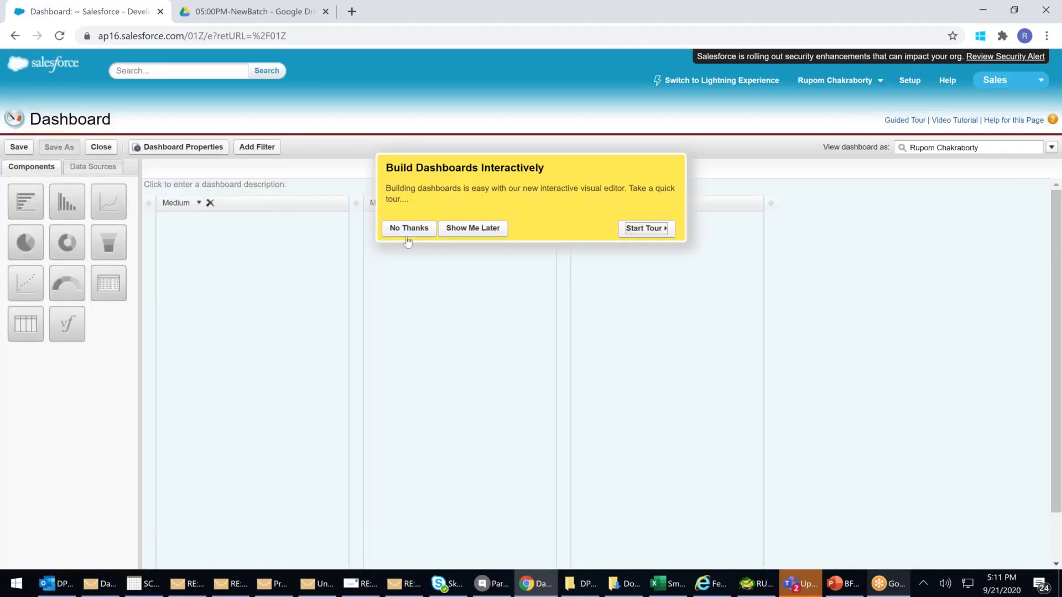
left_click(404, 229)
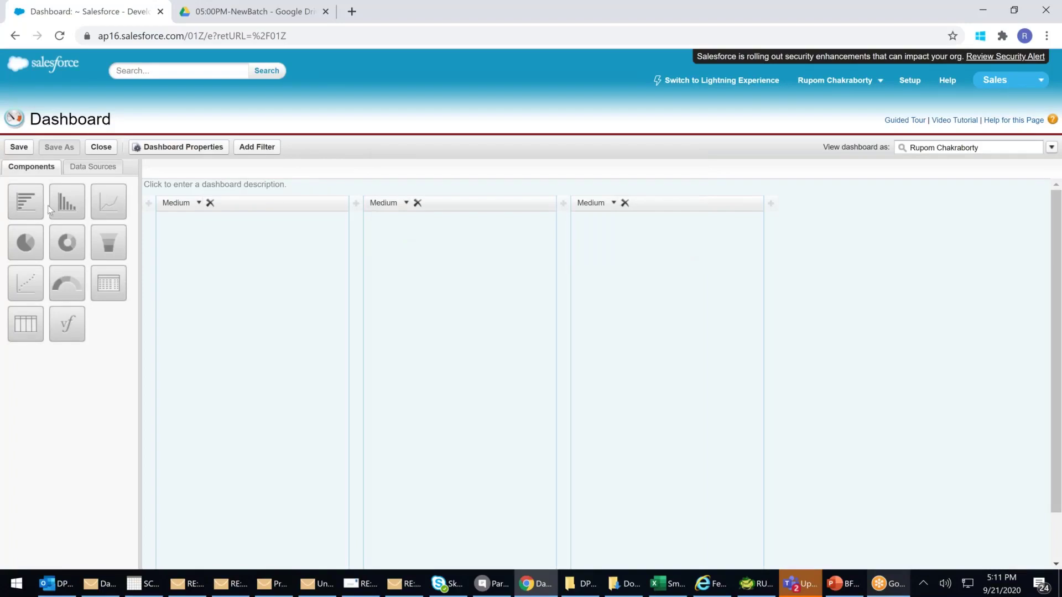
Add a horizontal bar chart to the first dashboard column, a vertical bar chart to the second and a pie chart to the third
left_click_drag(29, 200, 248, 274)
left_click_drag(82, 202, 460, 254)
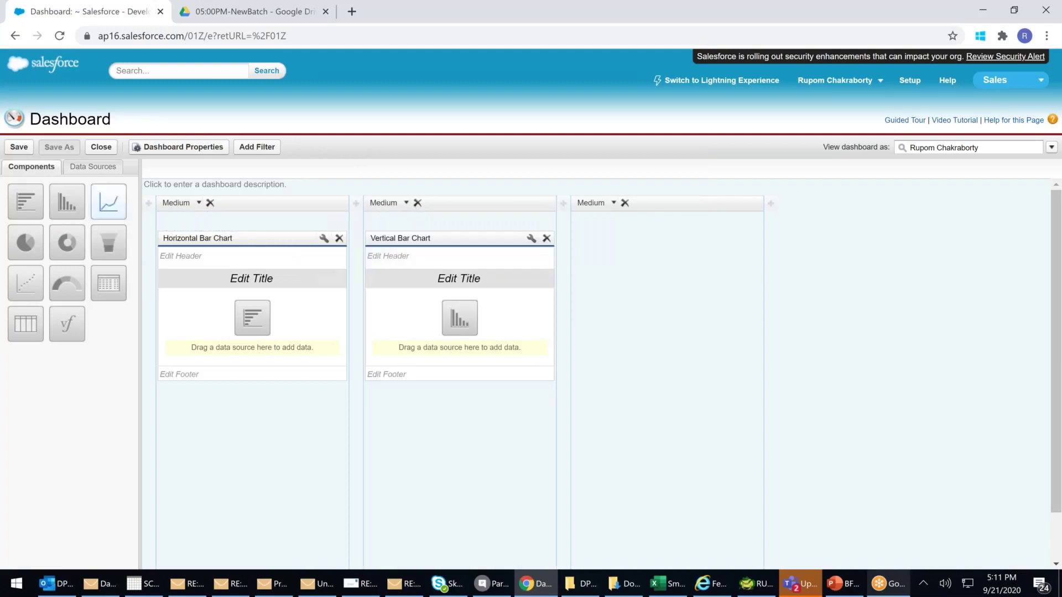
left_click_drag(26, 242, 615, 247)
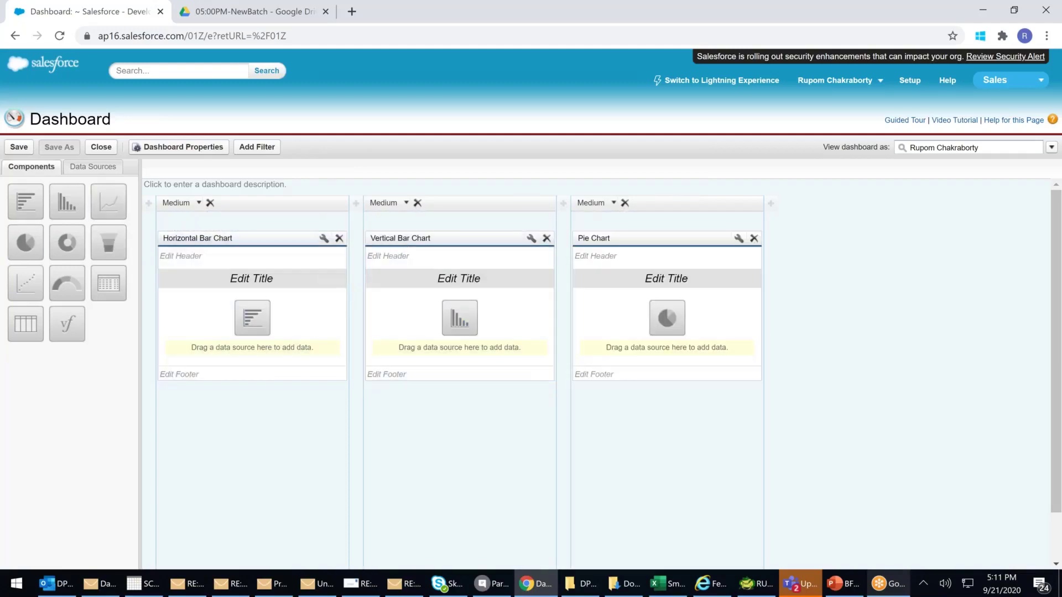
Add a second row of components with a donut chart, a funnel chart and a gauge, one per column
left_click_drag(66, 242, 168, 296)
left_click_drag(100, 242, 491, 452)
left_click_drag(67, 283, 655, 408)
scroll(627, 406, "down", 1)
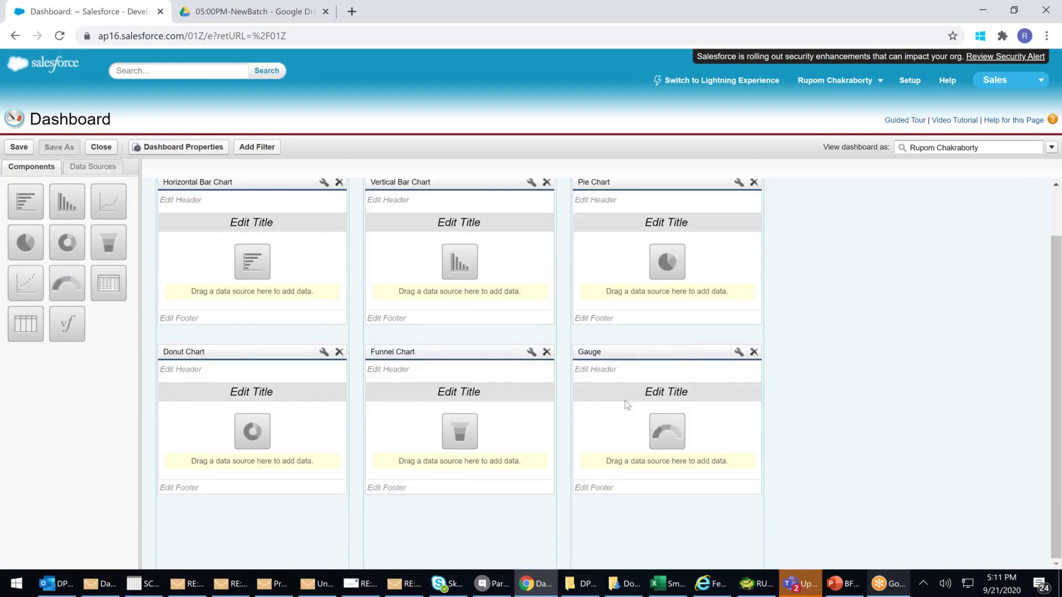
left_click_drag(26, 242, 195, 227)
scroll(825, 211, "up", 1)
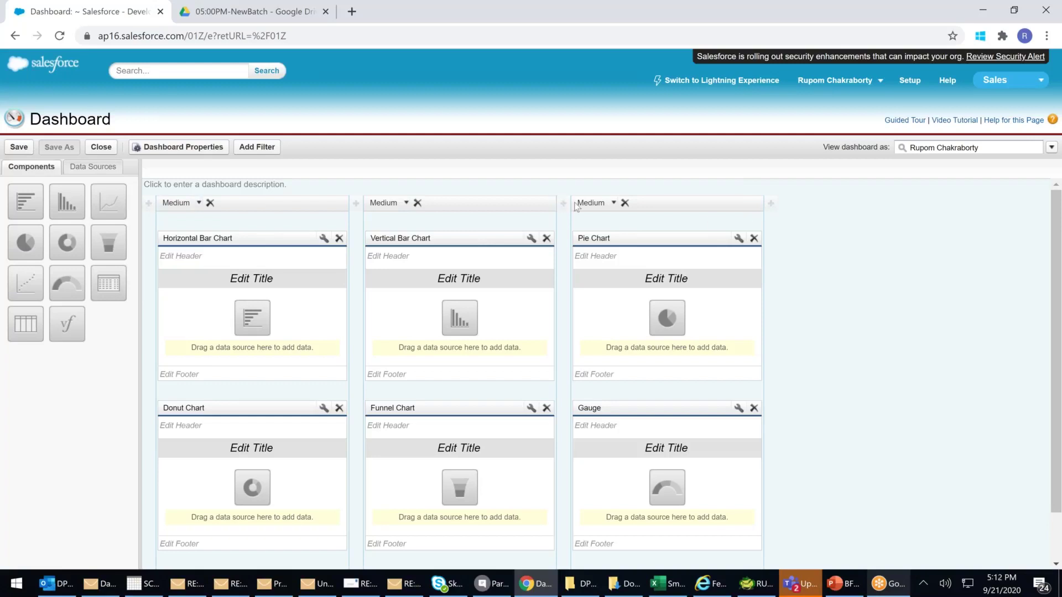
left_click_drag(764, 199, 800, 318)
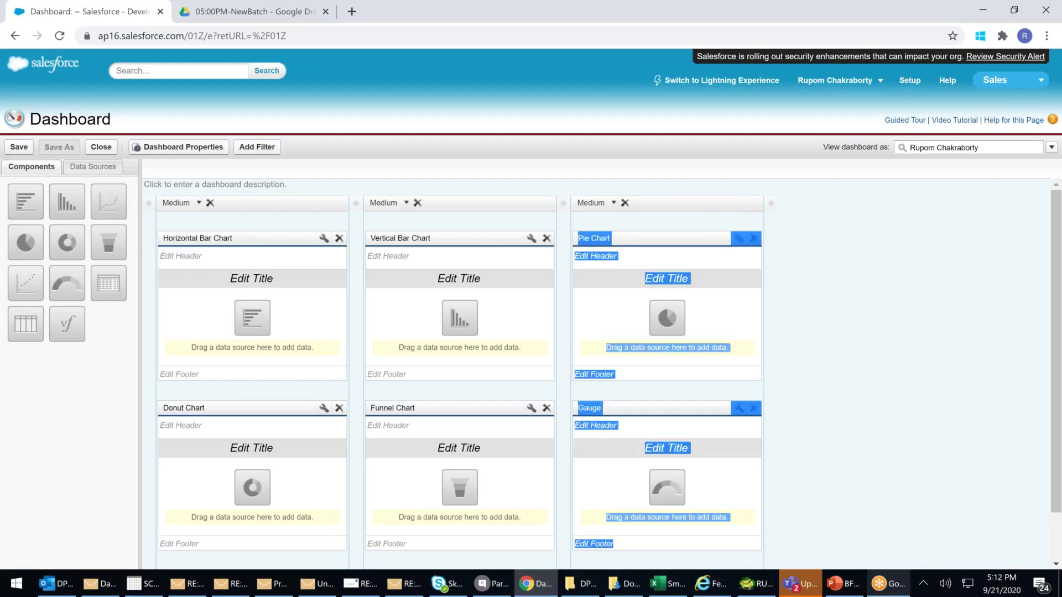
left_click(801, 319)
left_click_drag(25, 242, 109, 283)
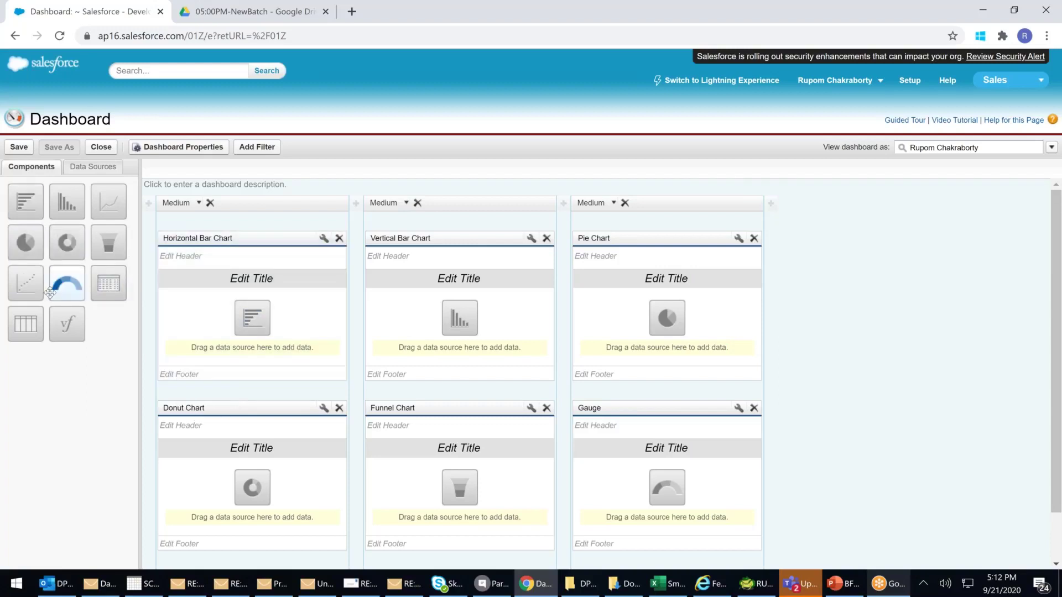
Add a third row of components with a scatter chart, a table and a metric, one per column
left_click_drag(25, 283, 262, 515)
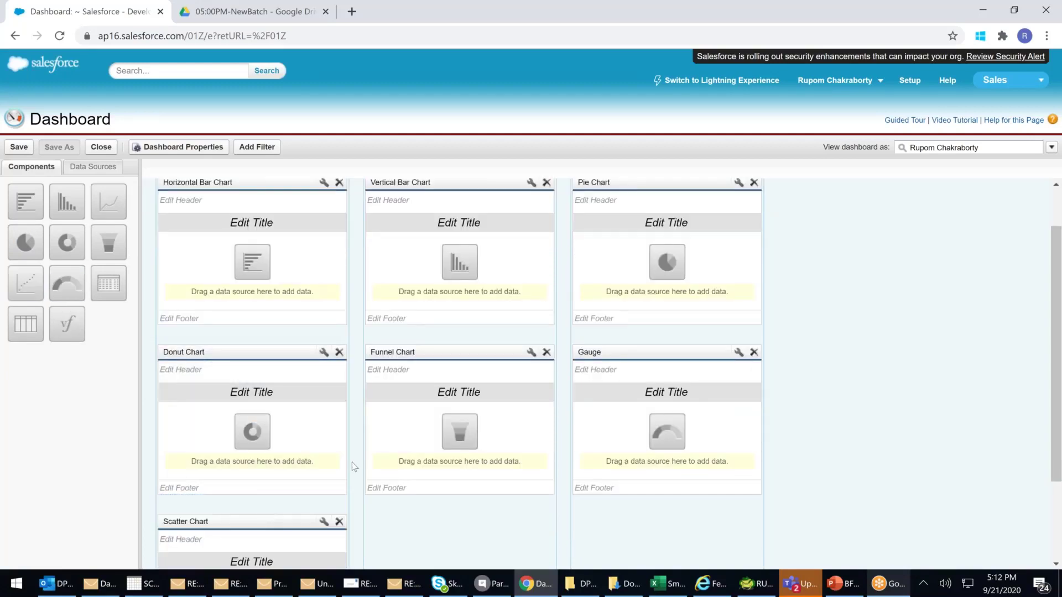
left_click_drag(26, 324, 442, 438)
left_click_drag(108, 283, 691, 469)
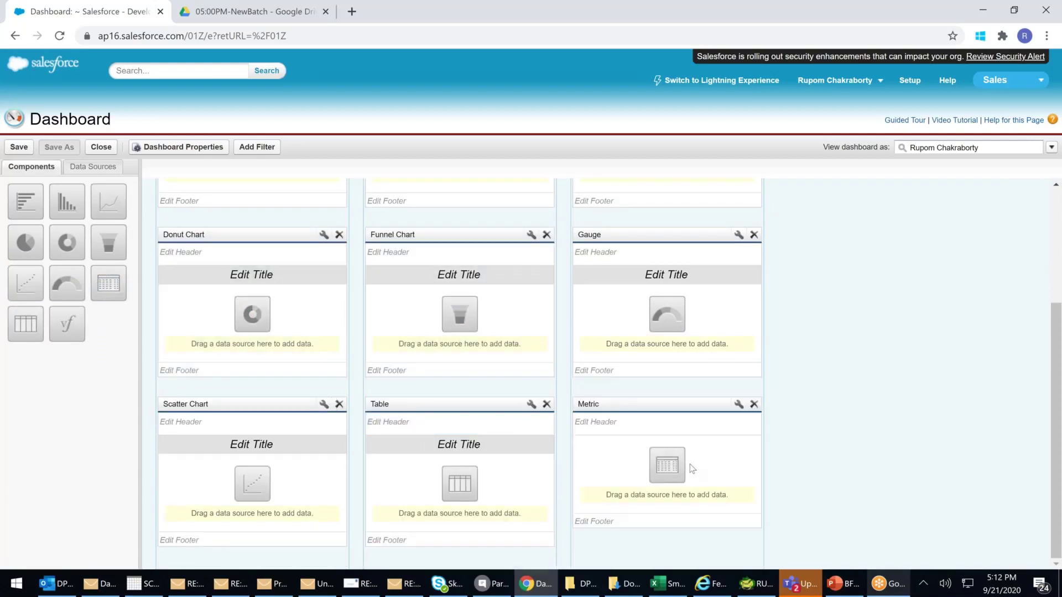
scroll(689, 462, "up", 3)
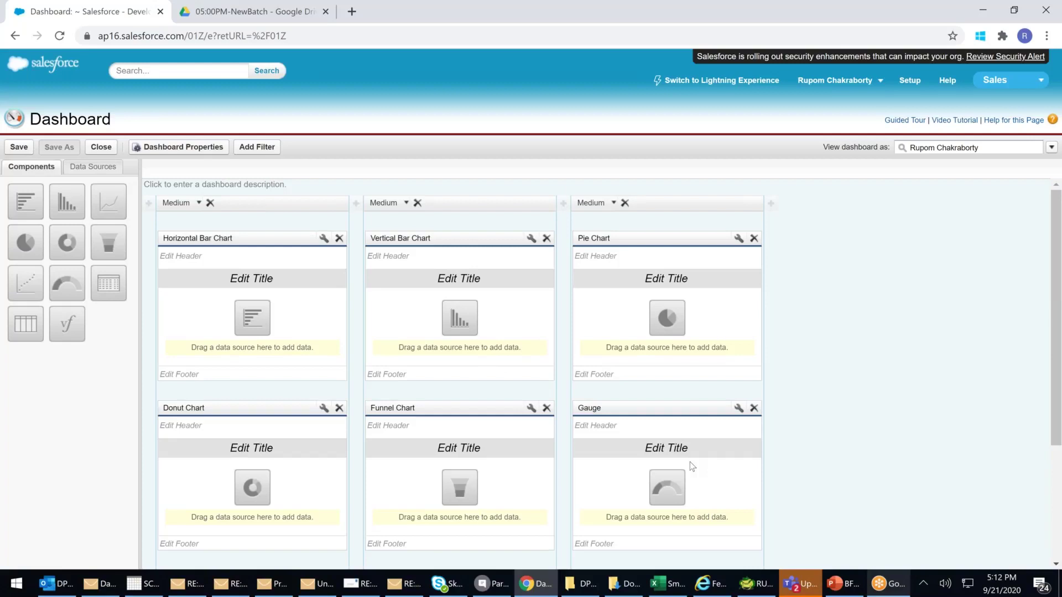
scroll(697, 470, "down", 3)
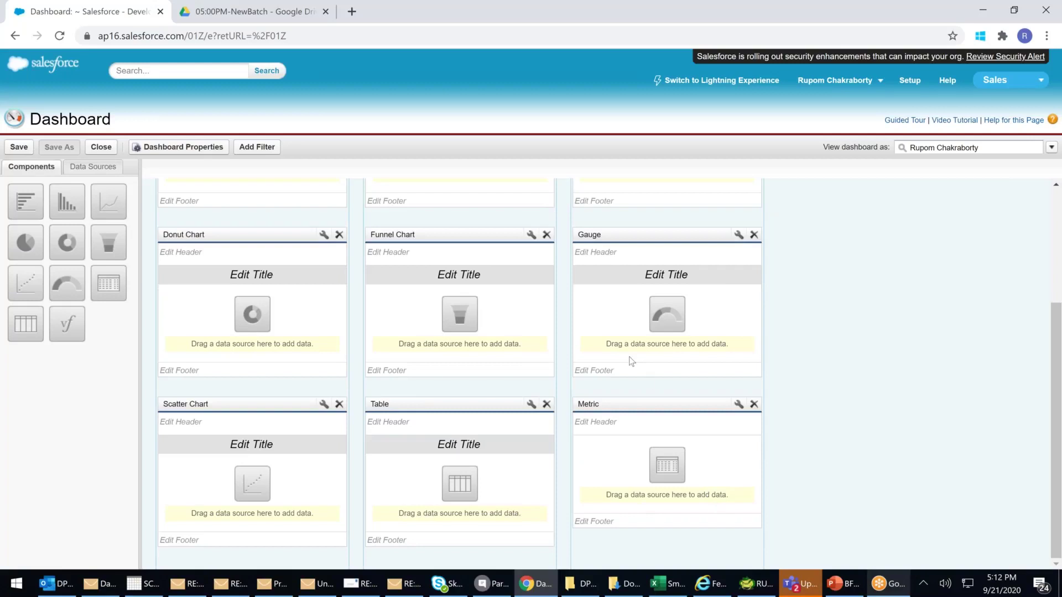
scroll(699, 354, "up", 3)
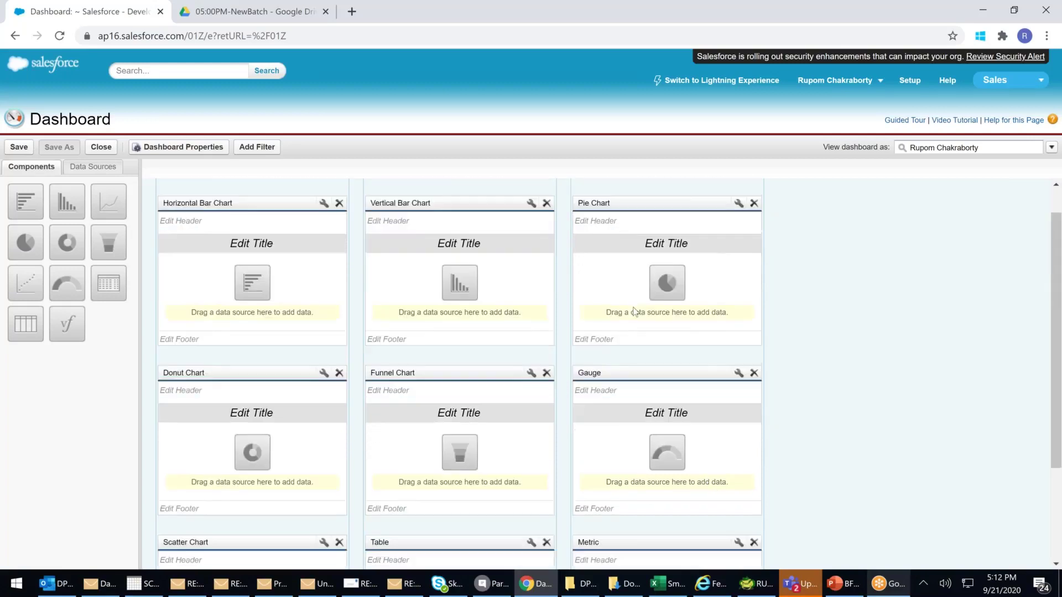
left_click_drag(622, 312, 757, 319)
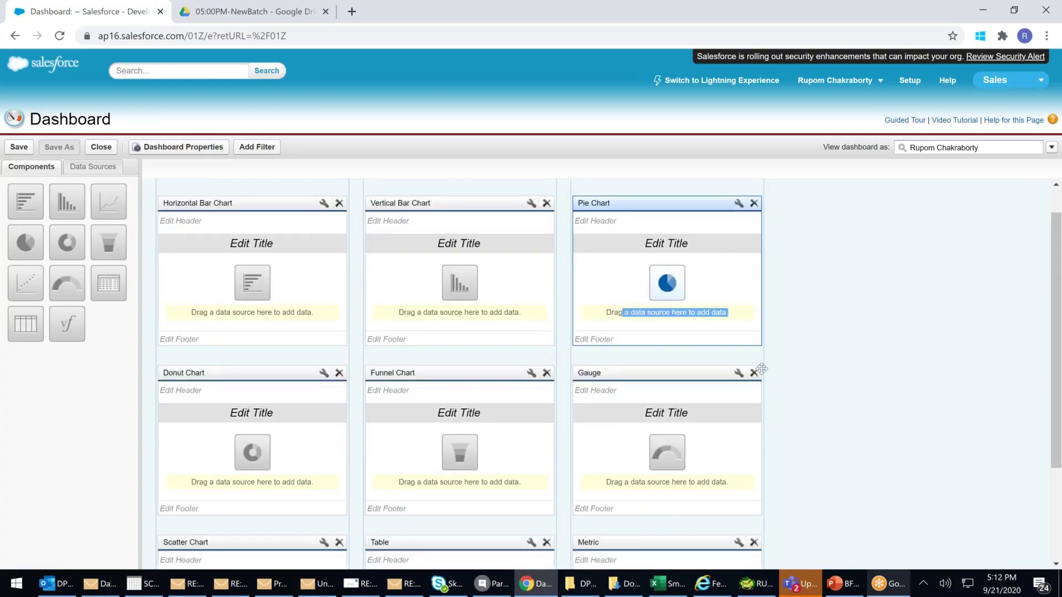
scroll(761, 369, "up", 1)
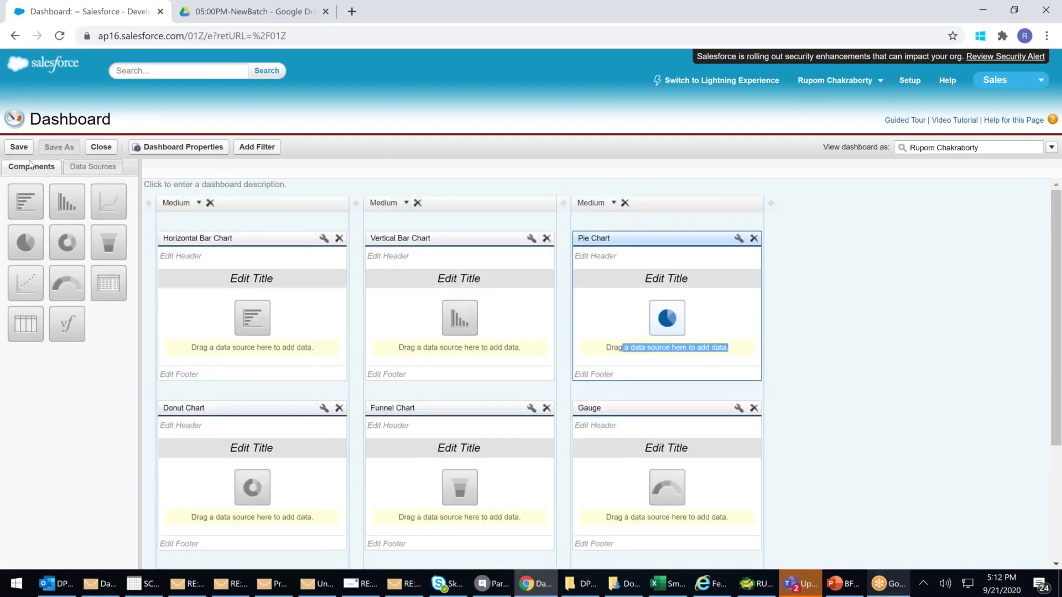
Show the dashboard's data sources and expand all three report folders to list their reports
left_click(87, 168)
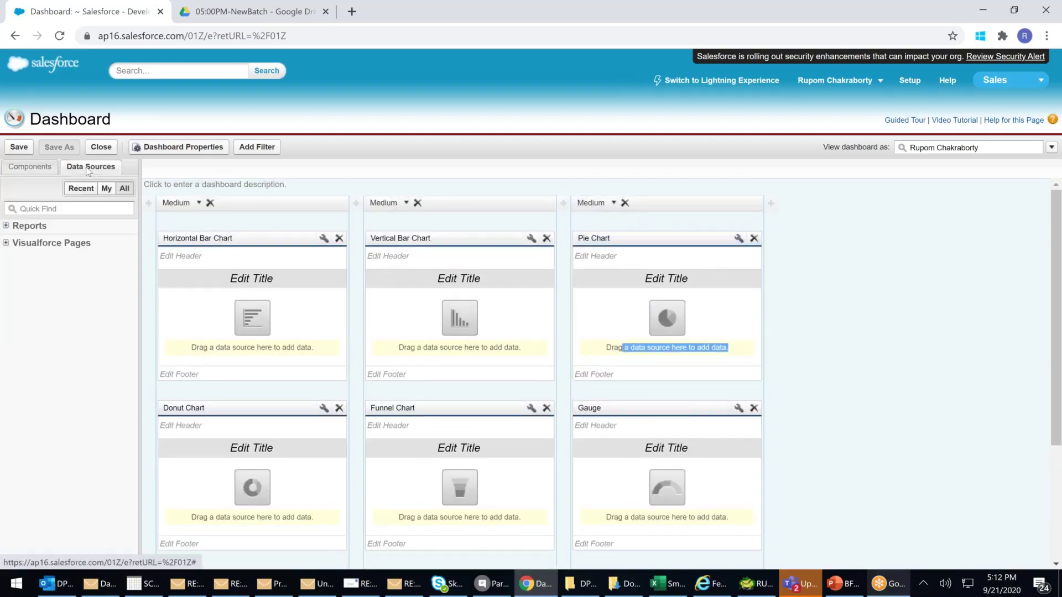
left_click(6, 227)
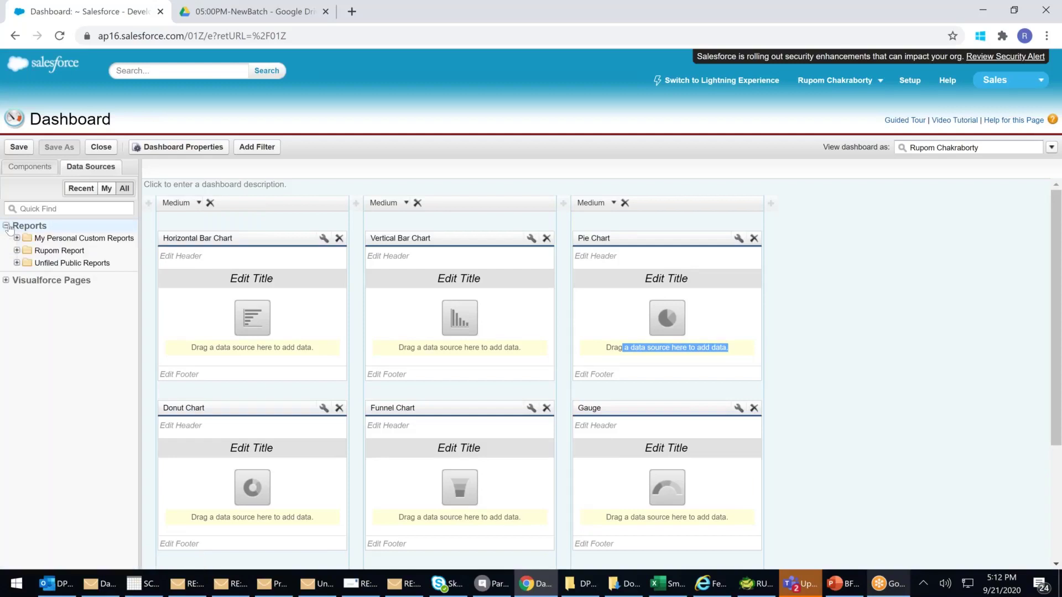
left_click(17, 250)
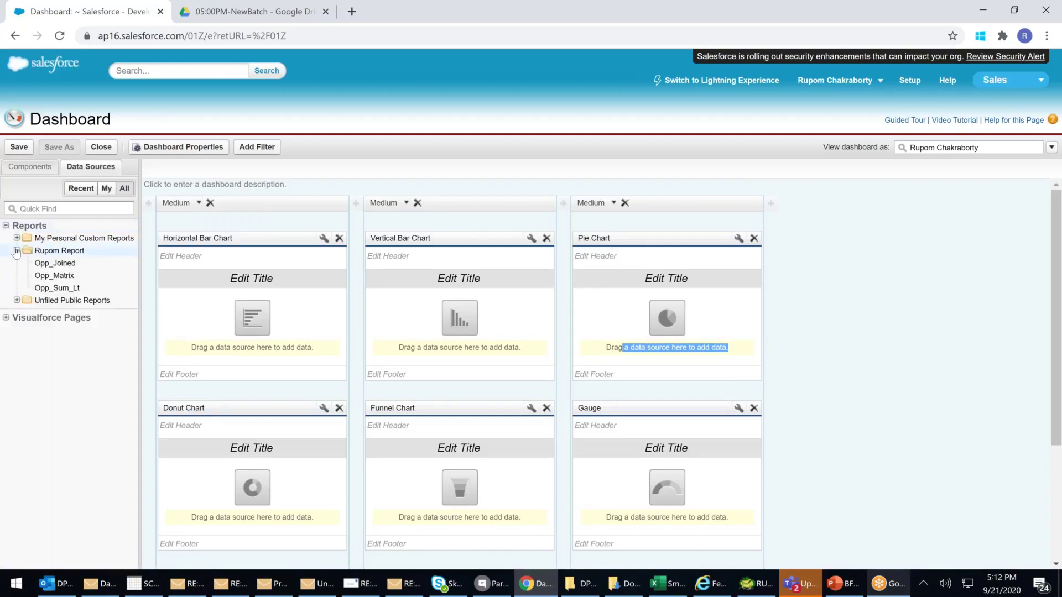
left_click(16, 237)
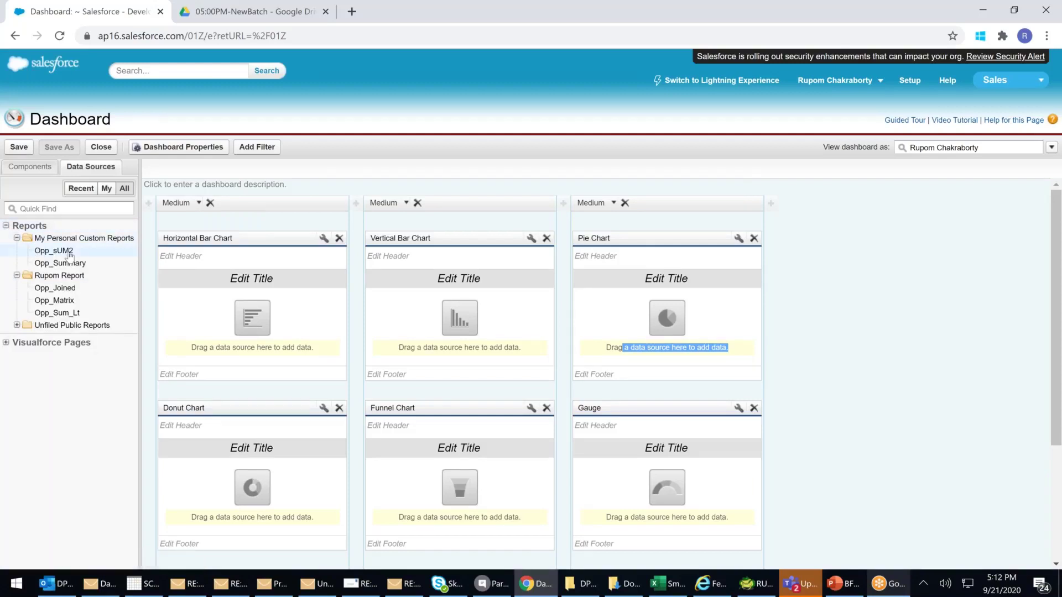
left_click(16, 325)
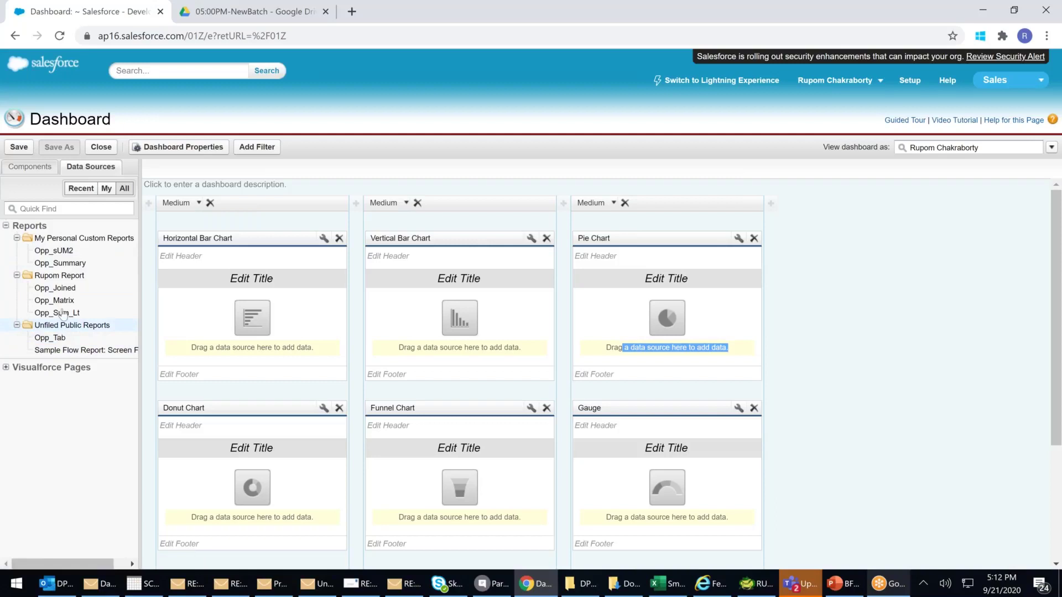
Assign Opp_sUM2 to the horizontal bar chart, Opp_Summary to the vertical bar chart, Opp_Matrix to the pie chart and Opp_Sum_Lt to the donut chart
left_click_drag(62, 252, 249, 340)
left_click_drag(69, 266, 476, 329)
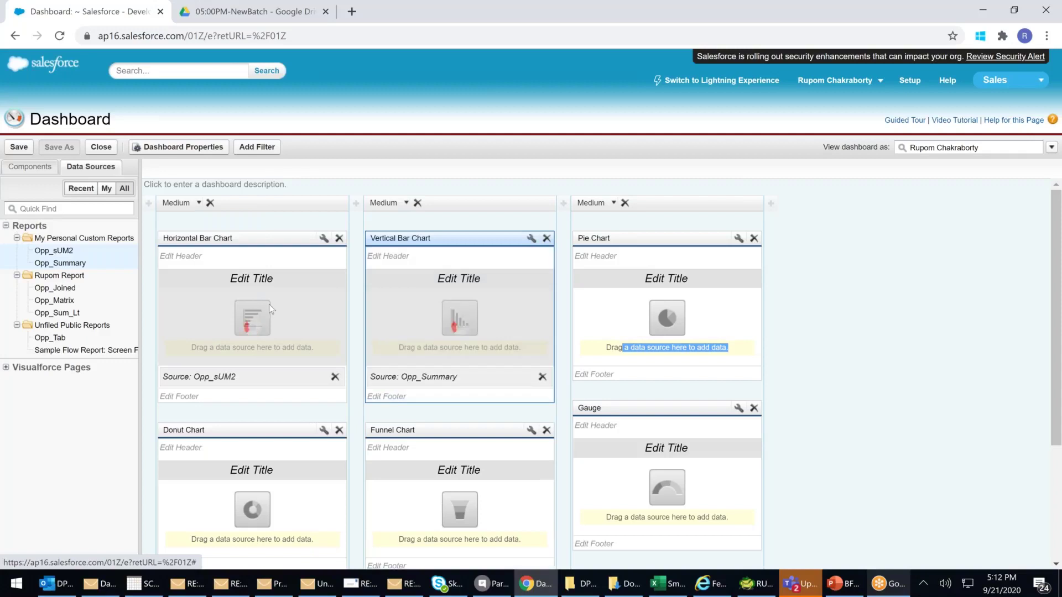
left_click_drag(55, 300, 277, 313)
left_click_drag(678, 318, 714, 342)
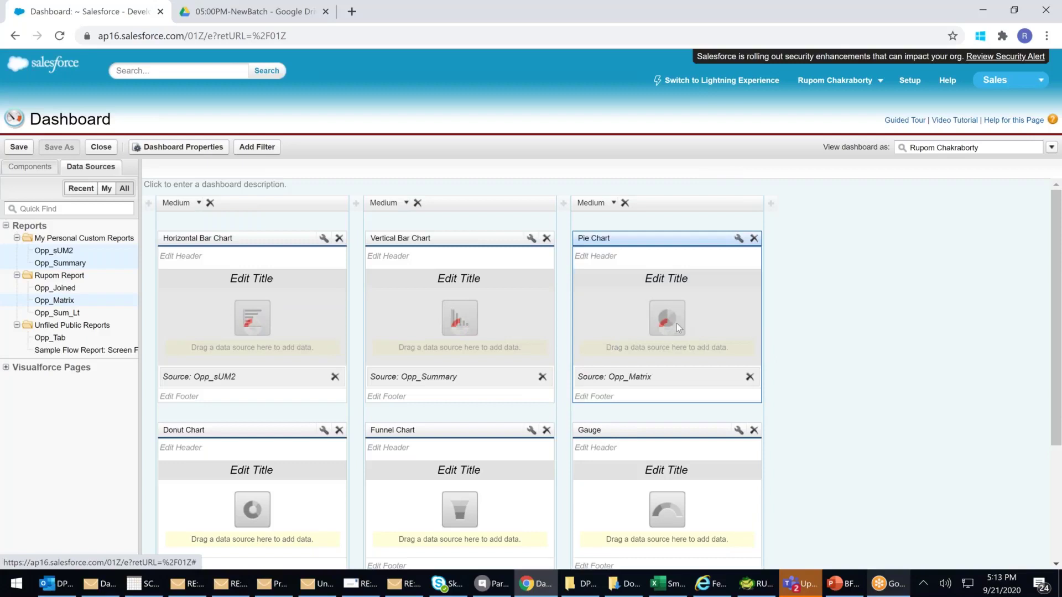
left_click_drag(75, 314, 282, 520)
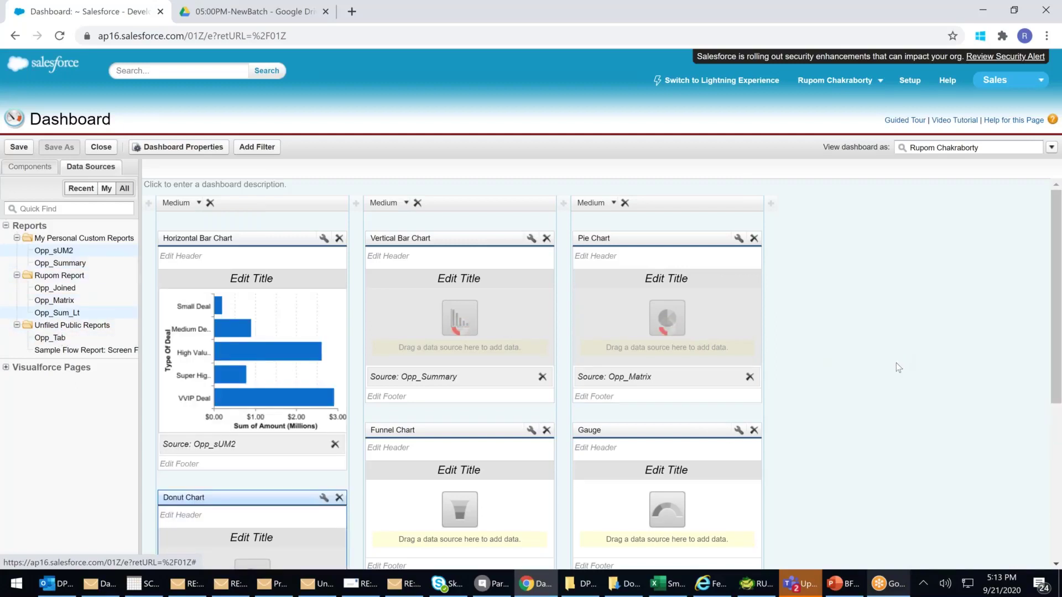
Try the Opp_Joined report as the funnel chart's source, and replace it with Opp_sUM2
left_click_drag(54, 288, 514, 374)
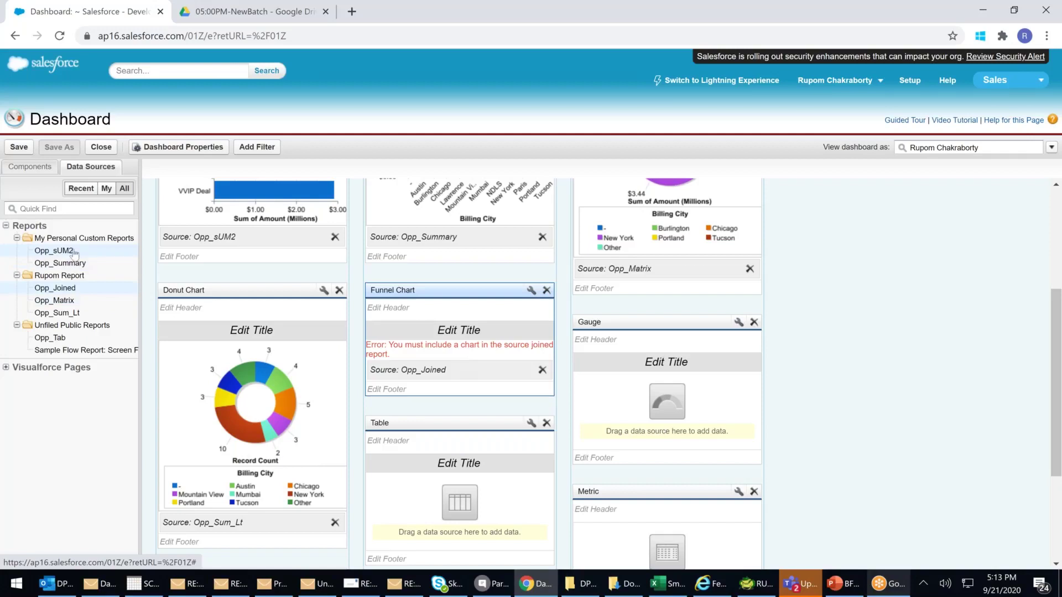
left_click_drag(61, 251, 442, 358)
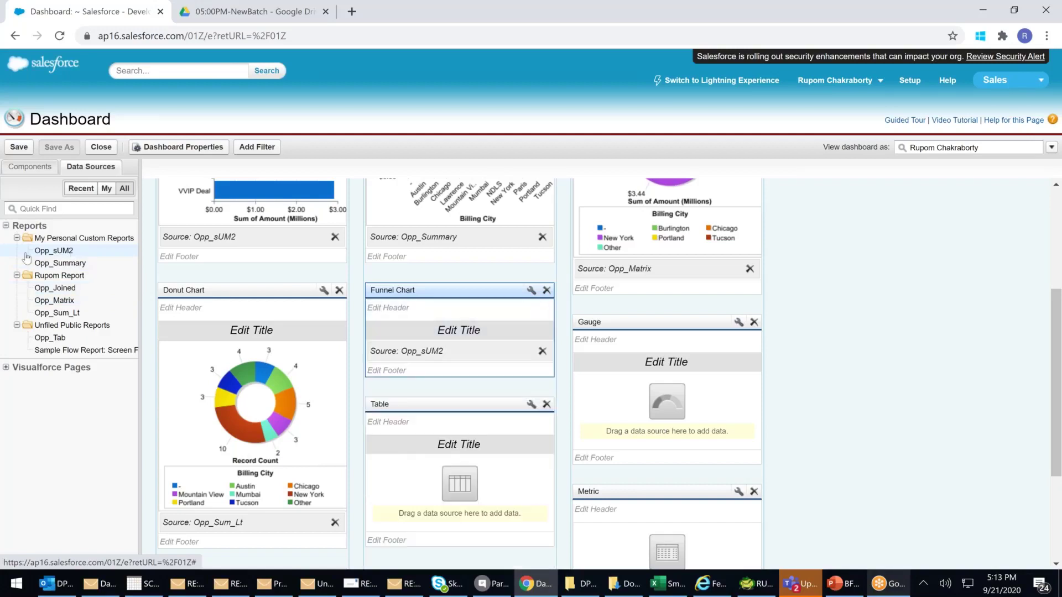
Assign Opp_Summary to the gauge and Opp_Matrix to the table, metric and scatter chart, replacing a trial of Opp_Joined on the scatter chart
left_click_drag(61, 263, 653, 313)
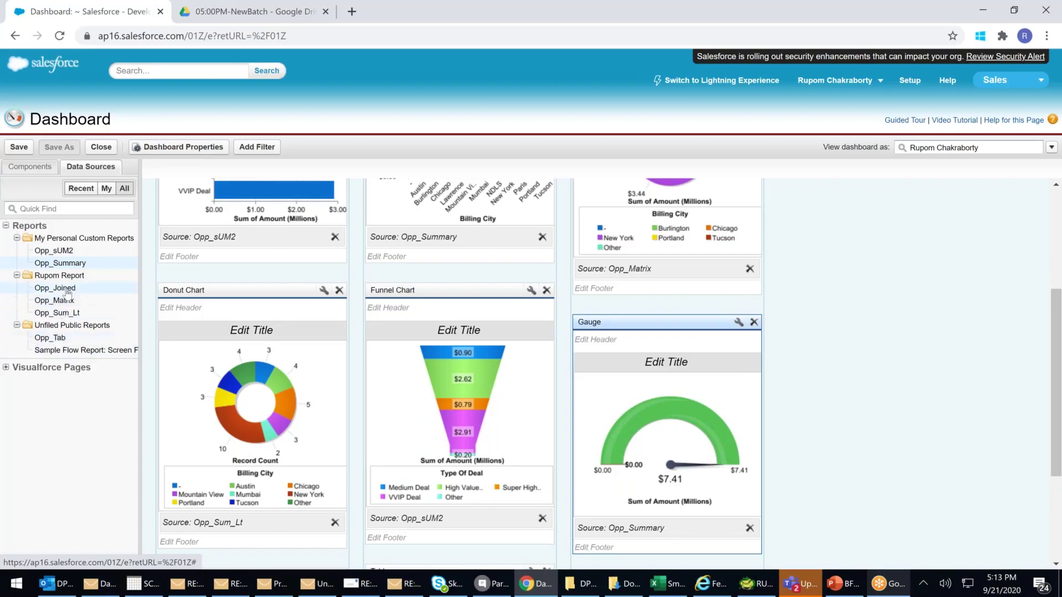
left_click_drag(67, 288, 238, 556)
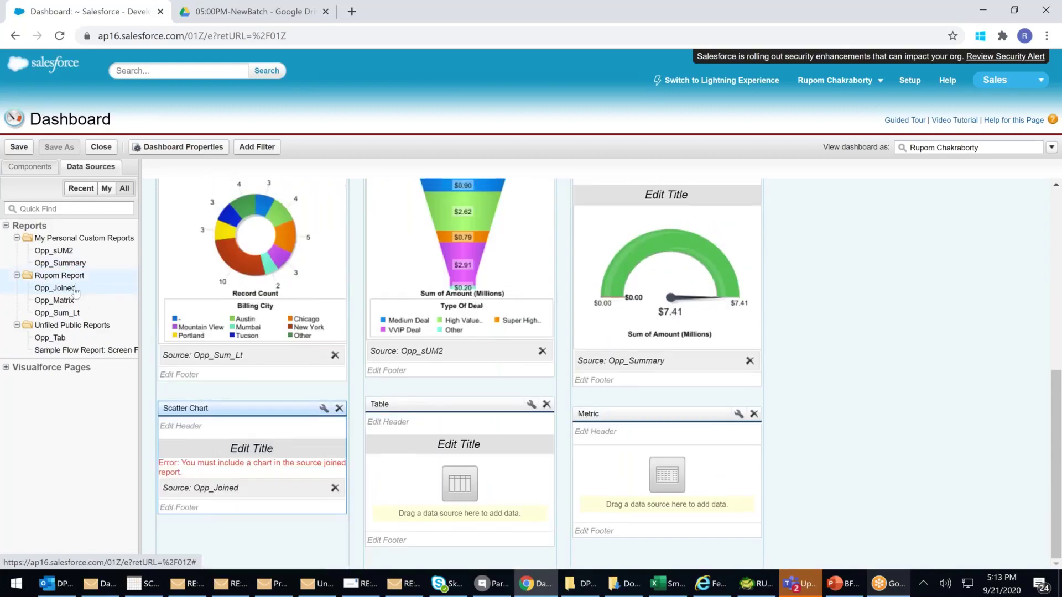
left_click_drag(62, 300, 500, 497)
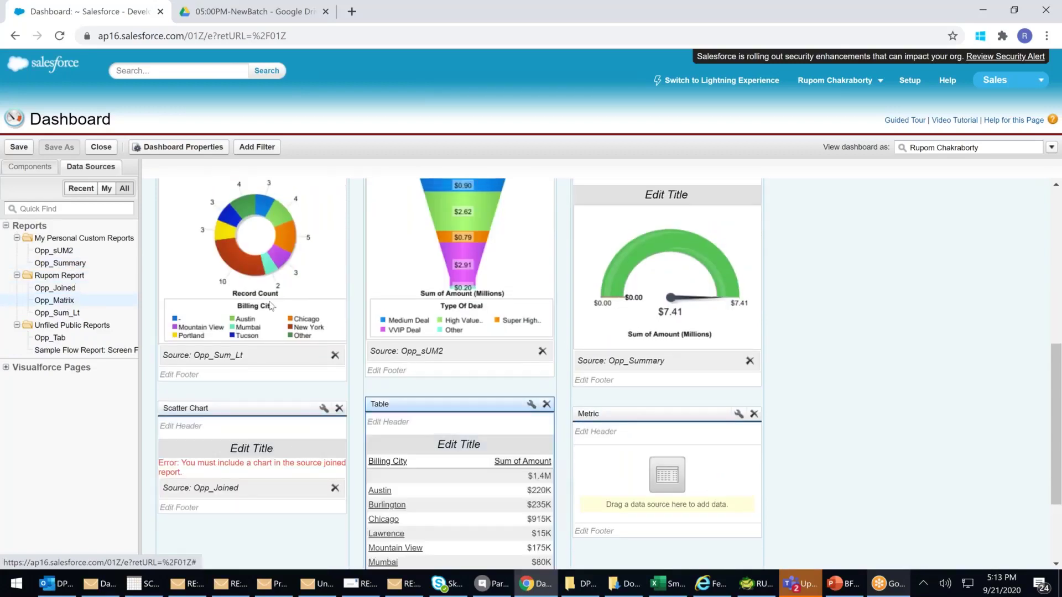
left_click_drag(83, 304, 712, 506)
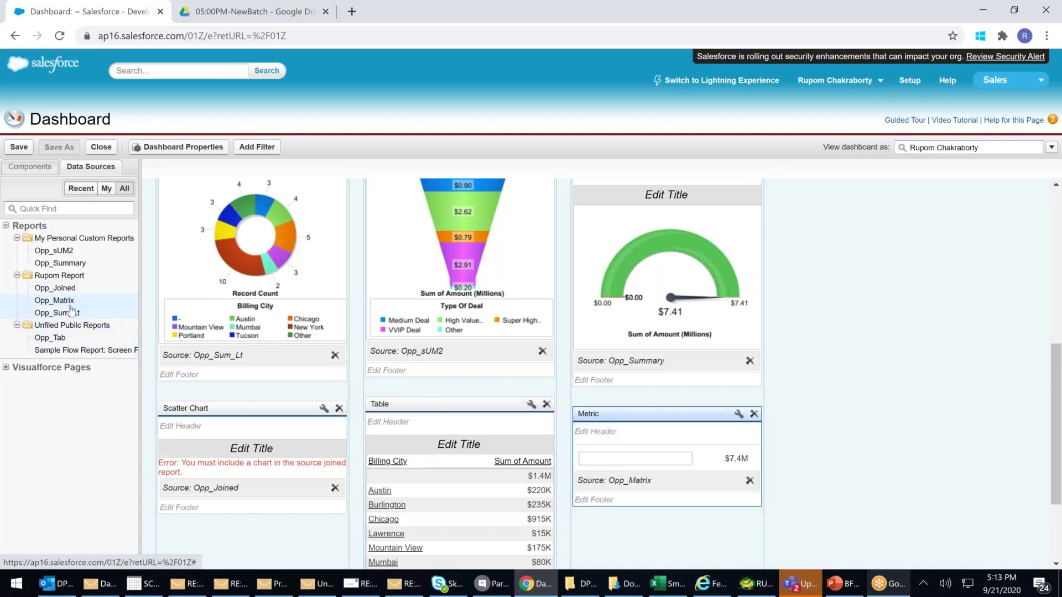
left_click_drag(64, 303, 210, 486)
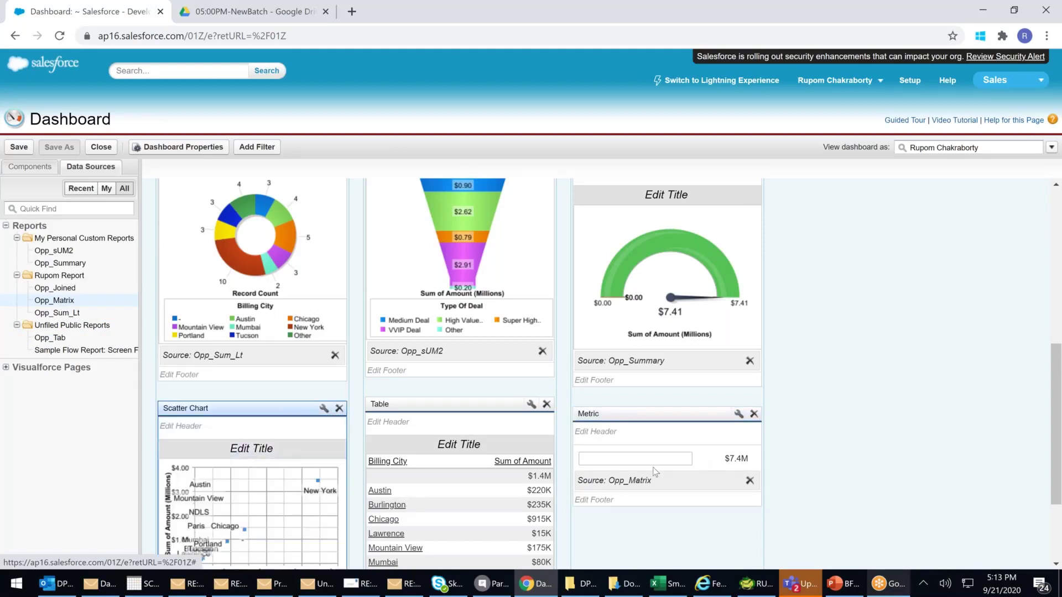
Try Opp_Summary as the metric's source, and delete the Metric component from the dashboard
left_click_drag(52, 263, 654, 485)
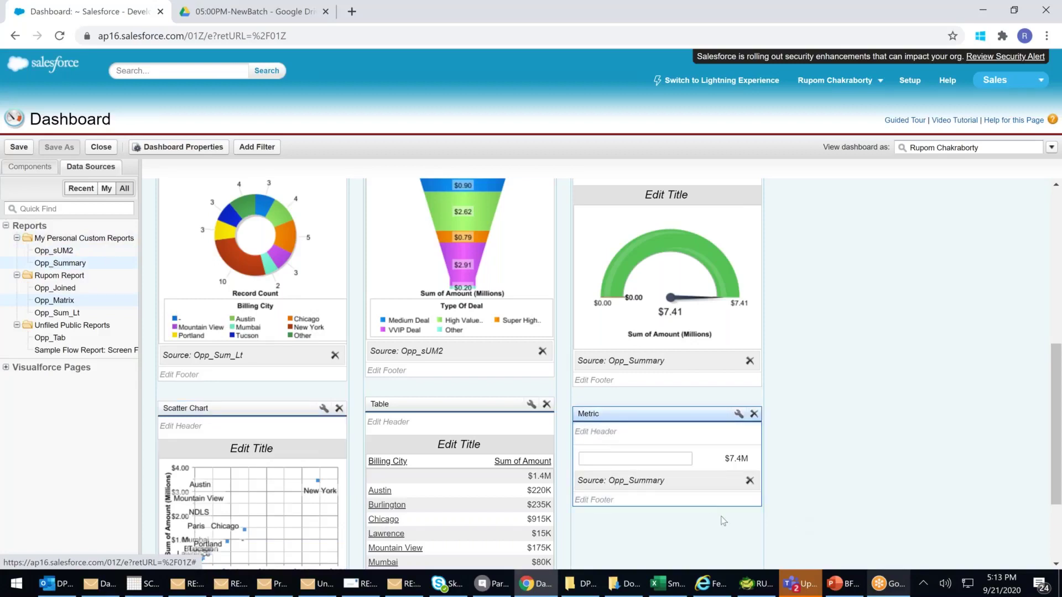
scroll(722, 520, "down", 3)
left_click(749, 408)
scroll(749, 408, "down", 2)
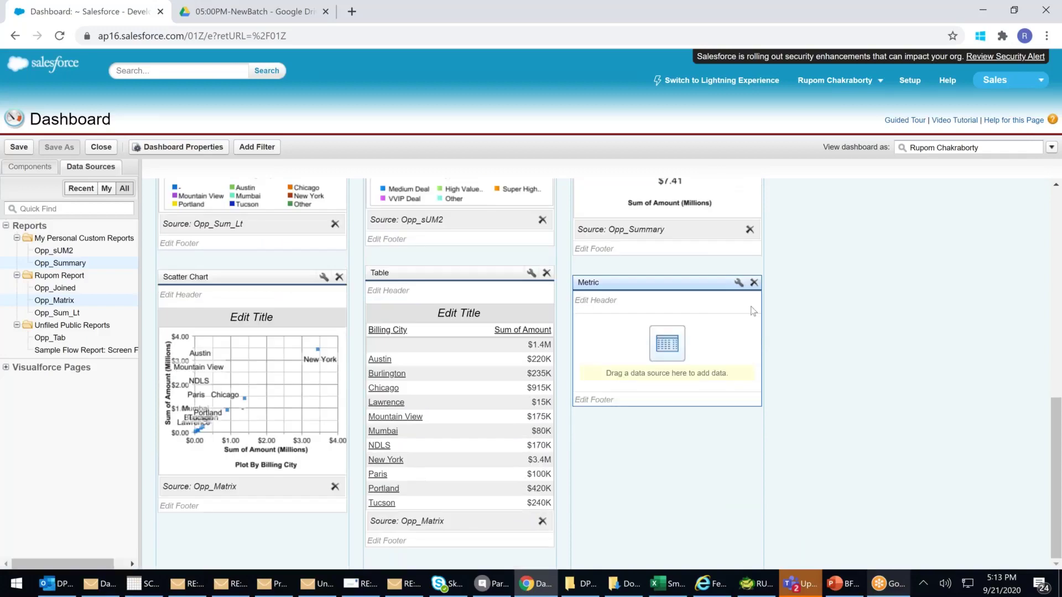
left_click(754, 284)
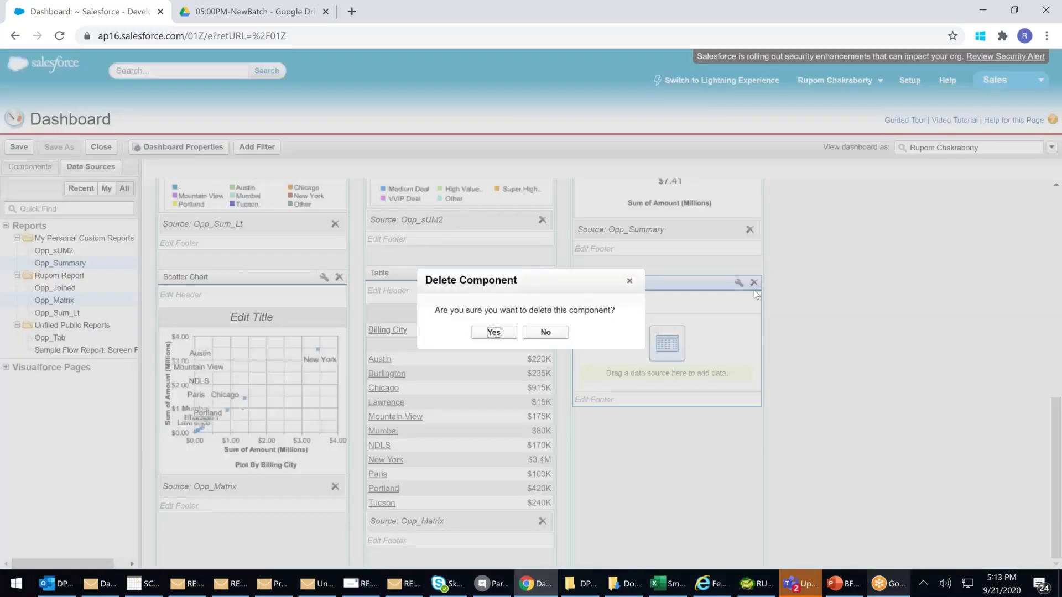
left_click(494, 333)
Open the horizontal bar chart's component editor
scroll(672, 493, "up", 5)
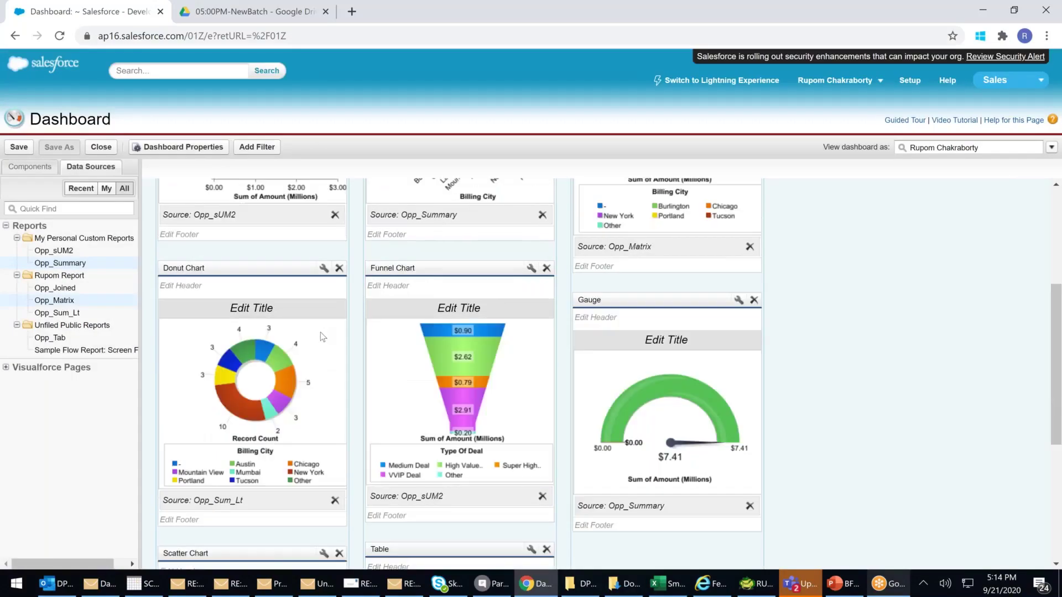
scroll(323, 336, "up", 1)
scroll(301, 287, "up", 3)
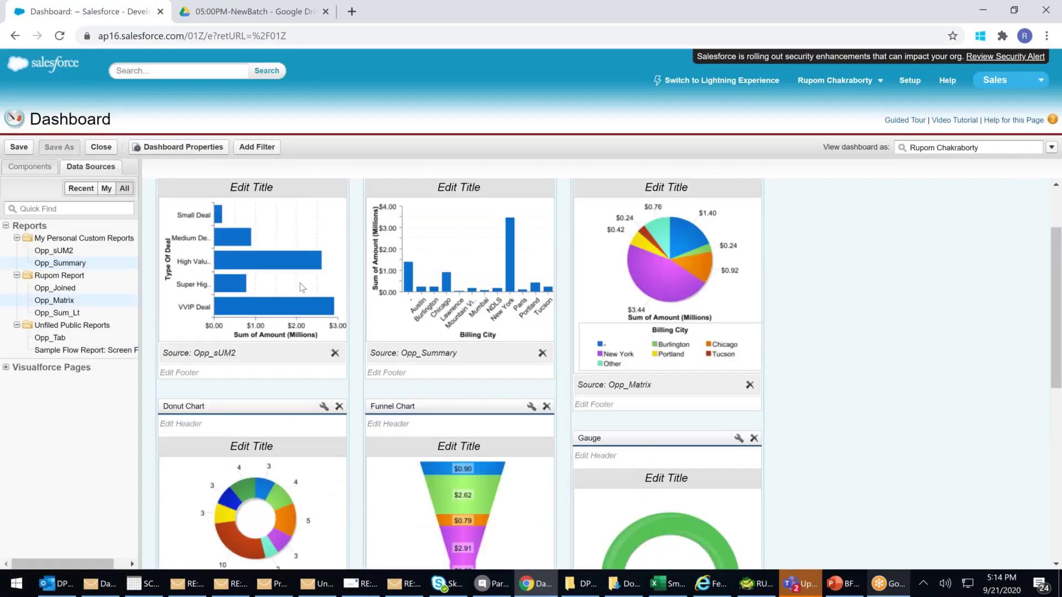
scroll(301, 287, "up", 2)
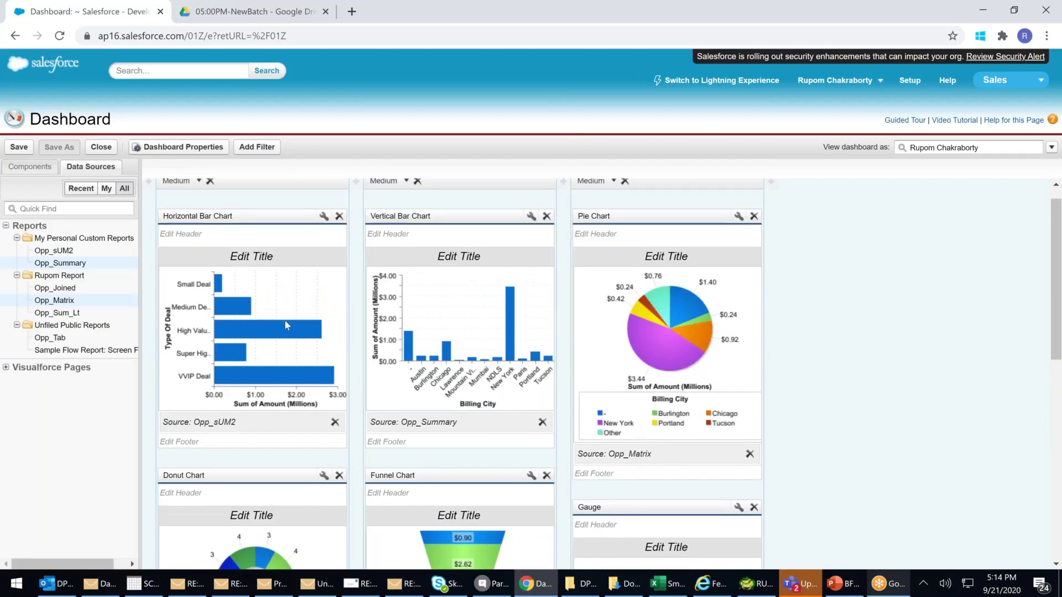
scroll(284, 321, "up", 1)
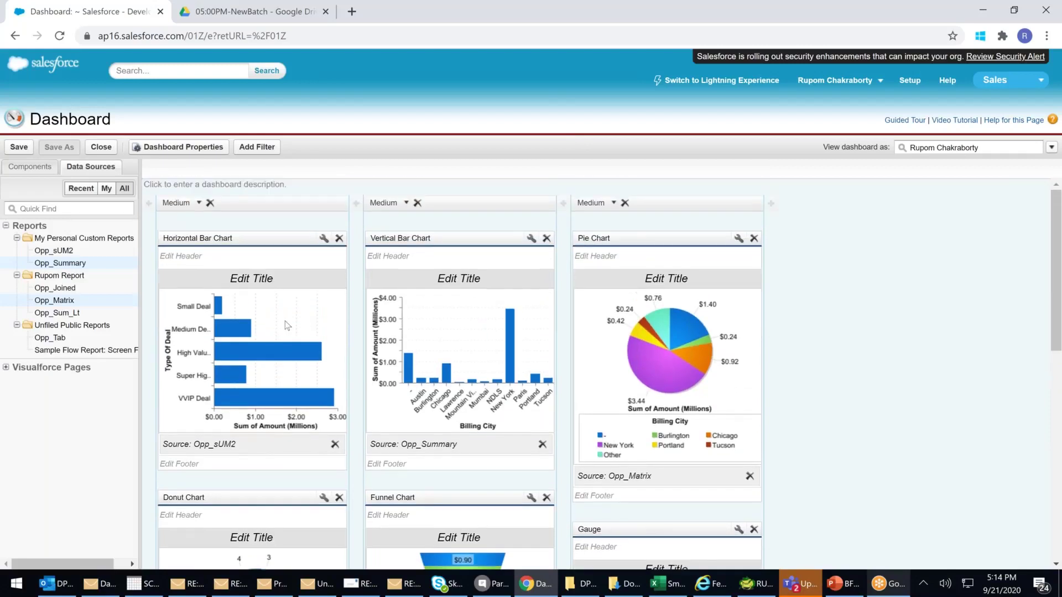
left_click(324, 239)
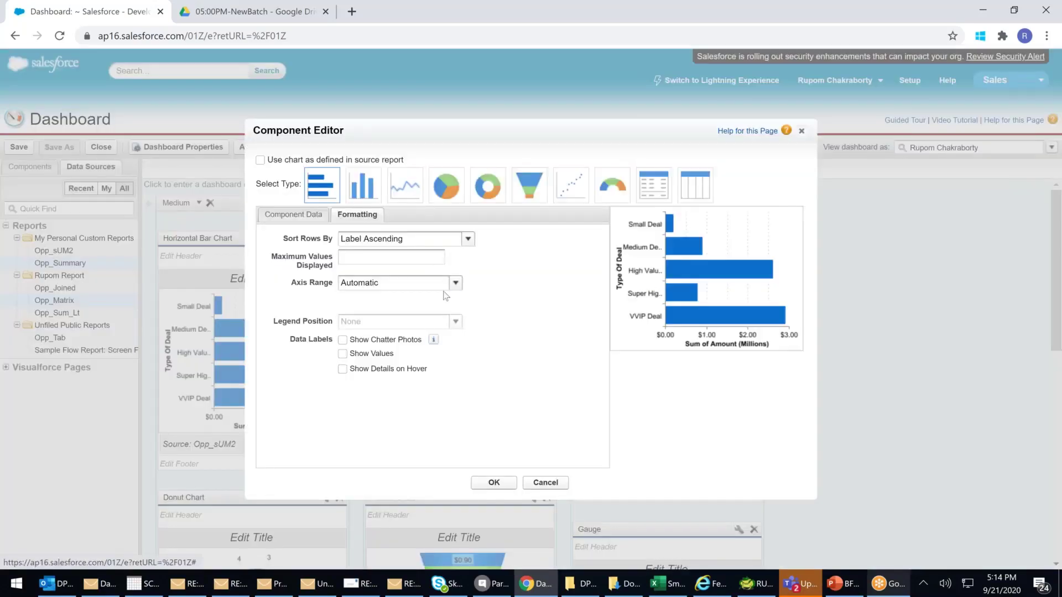
Try a Manual axis range for the horizontal bar chart
left_click(455, 282)
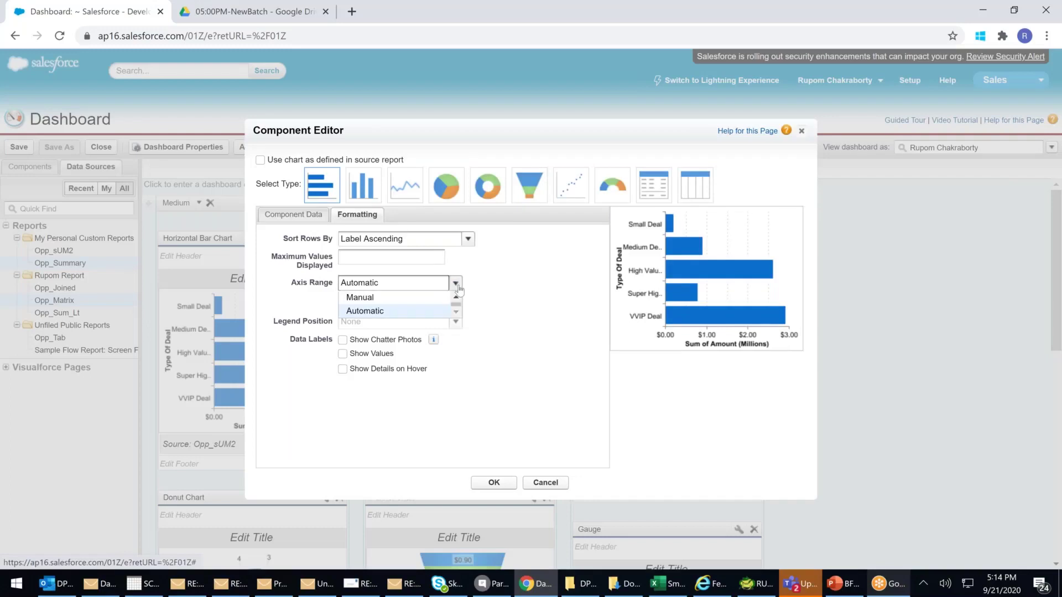
left_click(381, 299)
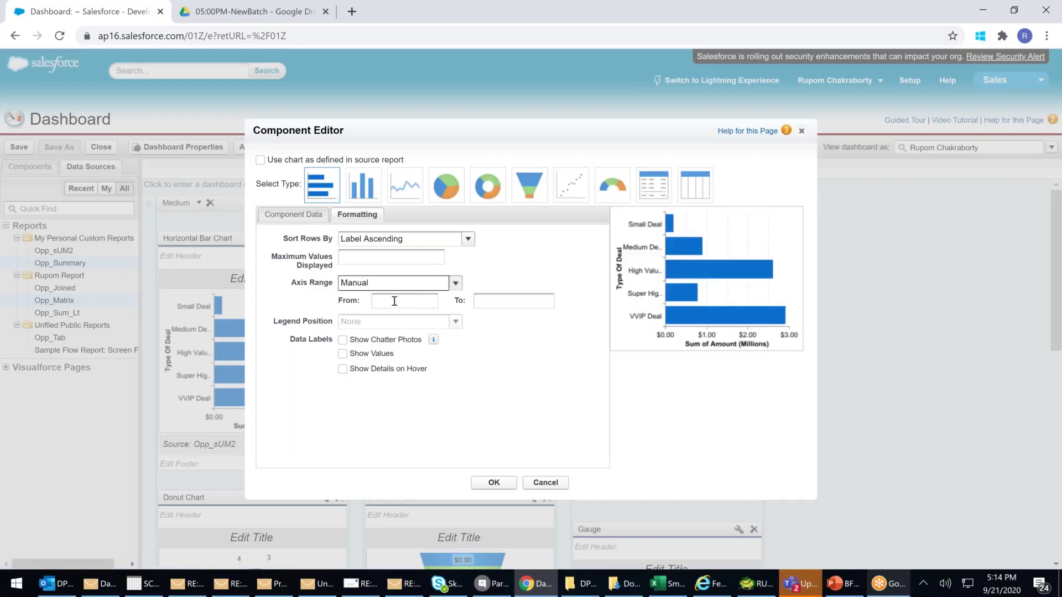
left_click(394, 301)
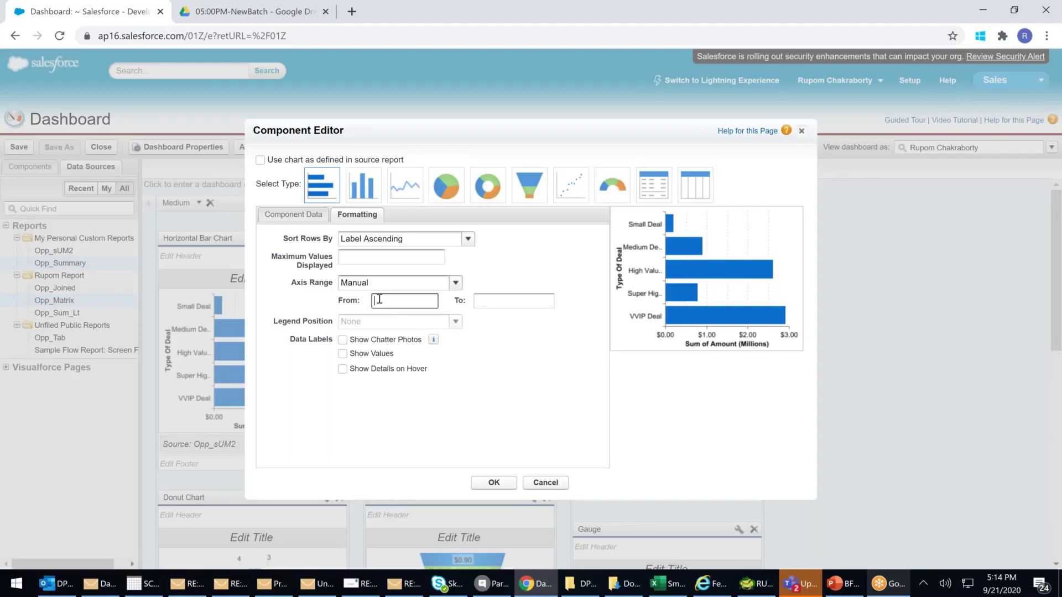
left_click(477, 301)
left_click(394, 298)
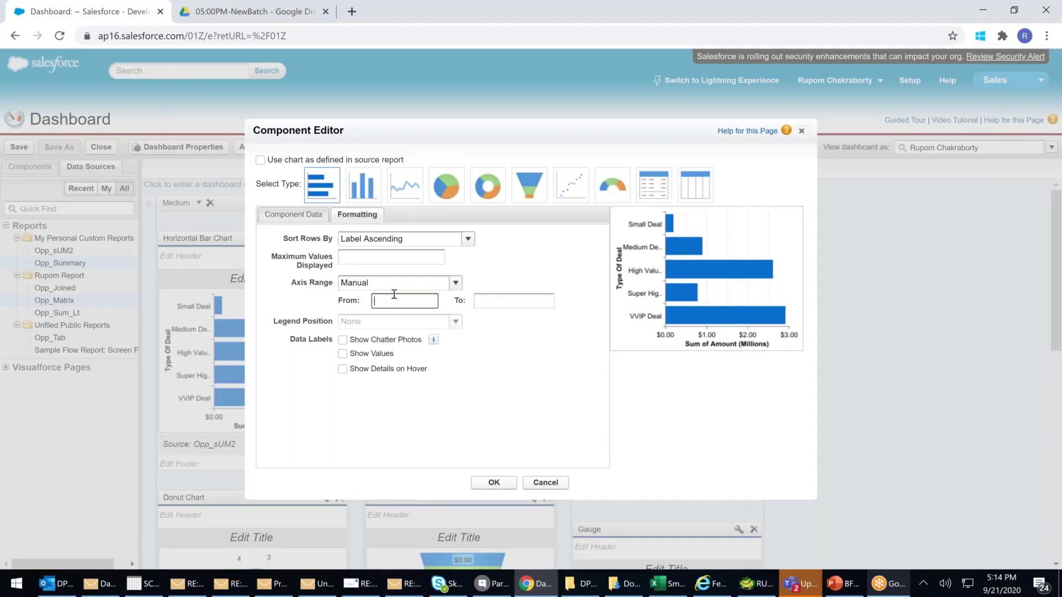
Set the horizontal bar chart's X-axis to Sum of Amount and change its type to vertical bar chart
left_click(284, 217)
left_click(441, 240)
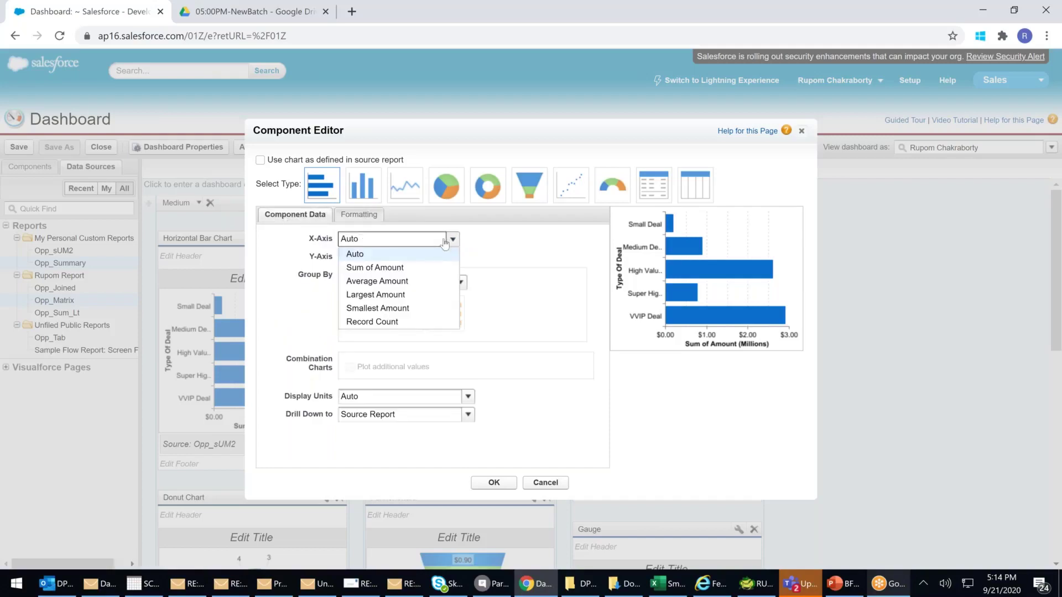
left_click(387, 269)
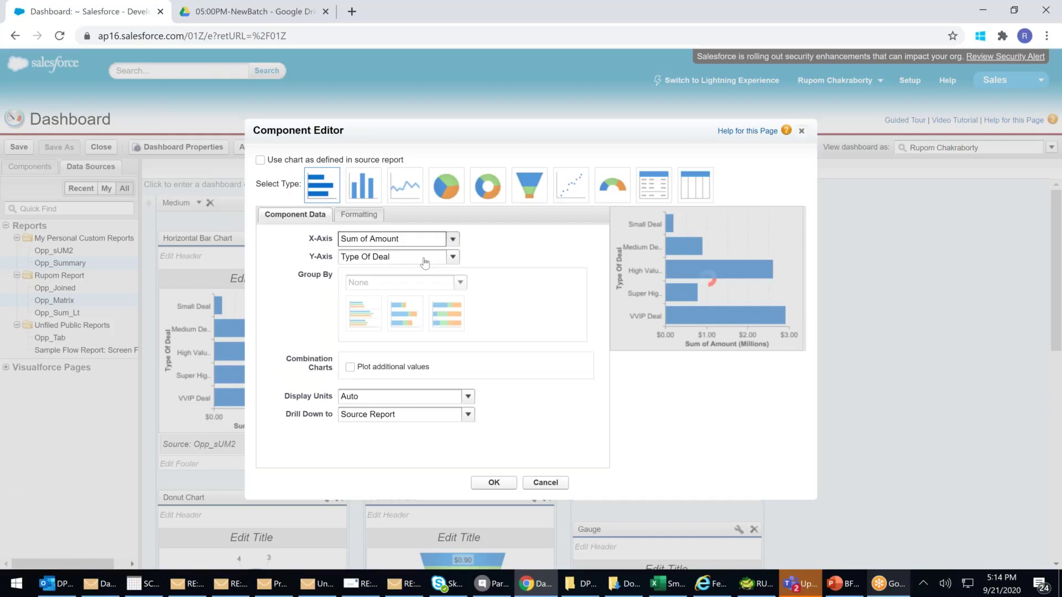
left_click(359, 193)
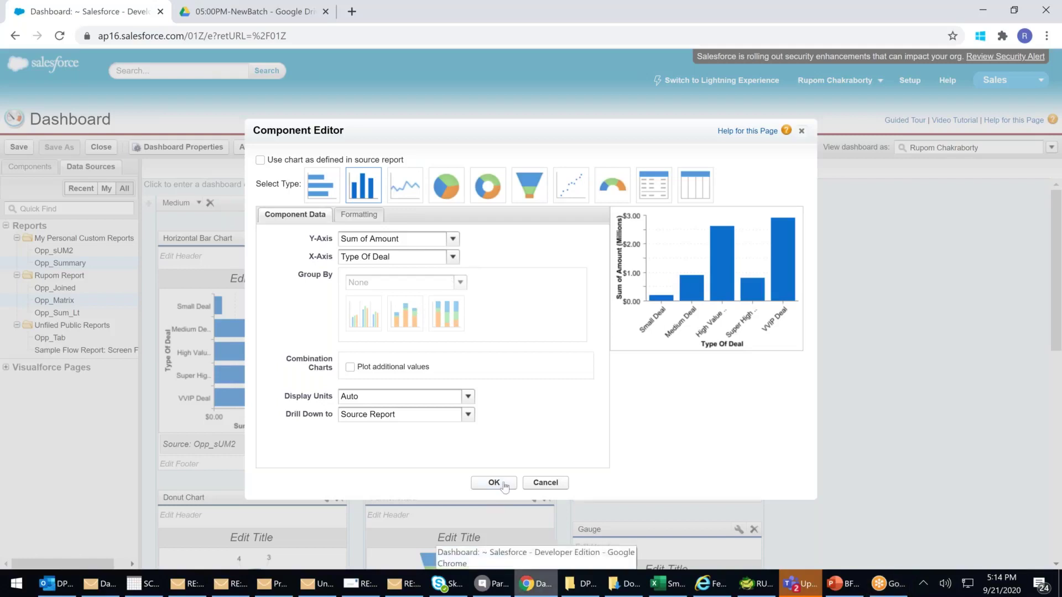
Turn on Show Values for the chart's data labels and apply the component changes
left_click(359, 214)
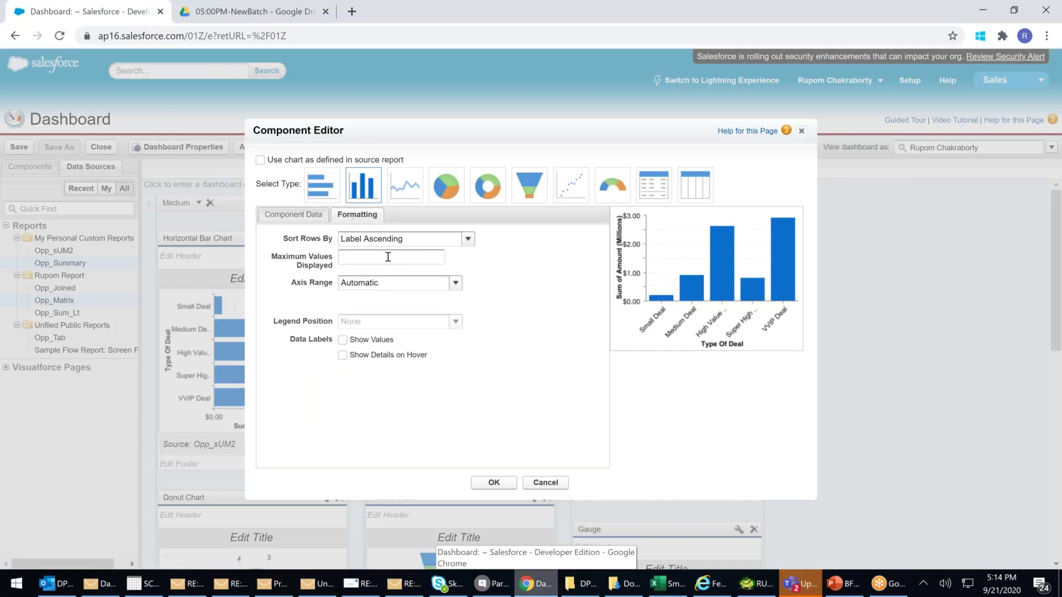
left_click(356, 342)
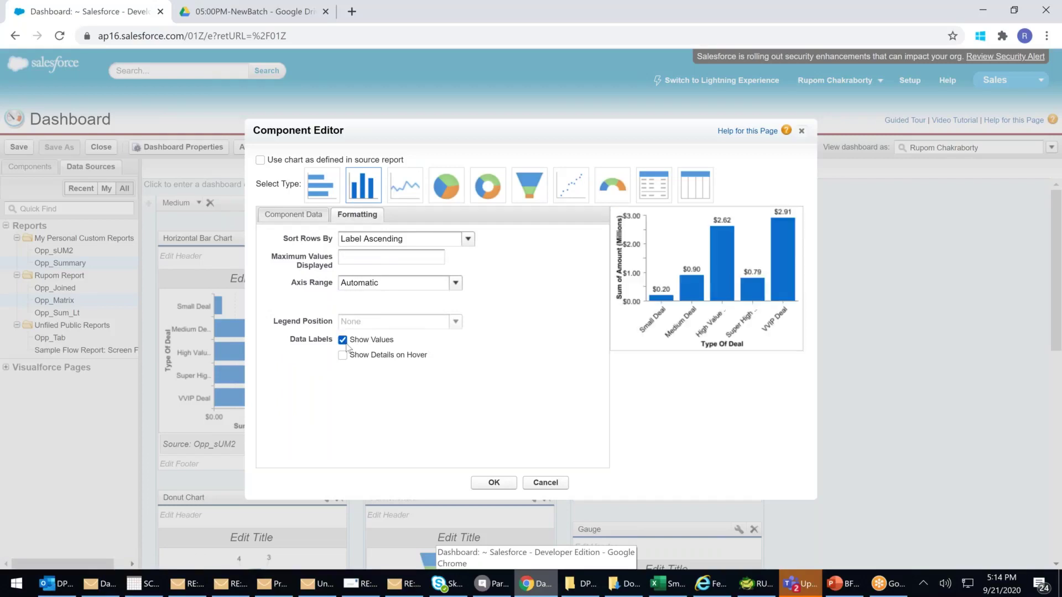
left_click(494, 482)
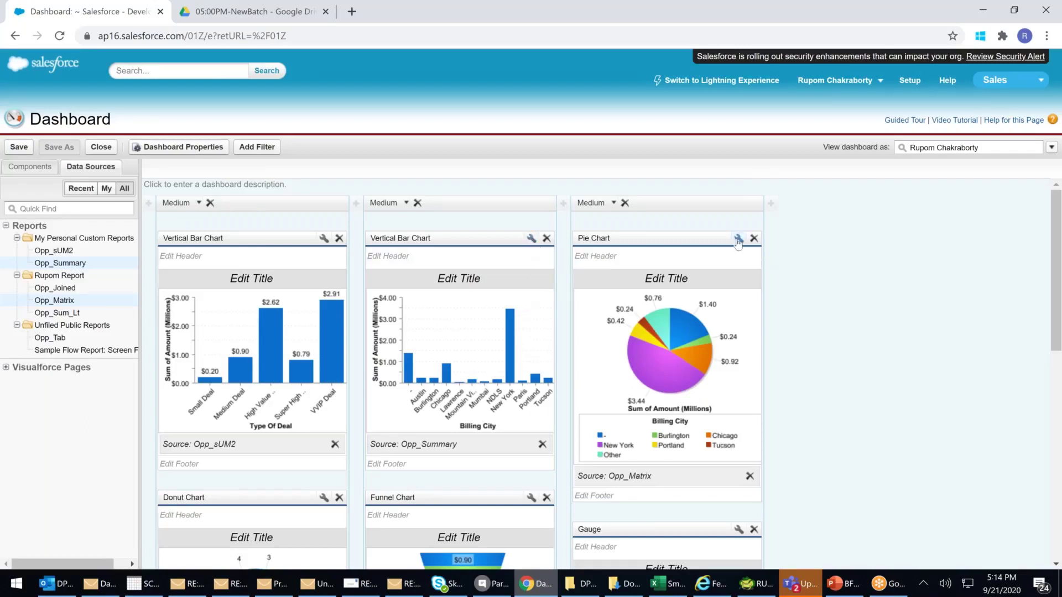
Title the first vertical bar chart "Open Opp By Deal"
left_click(255, 279)
type("Opp")
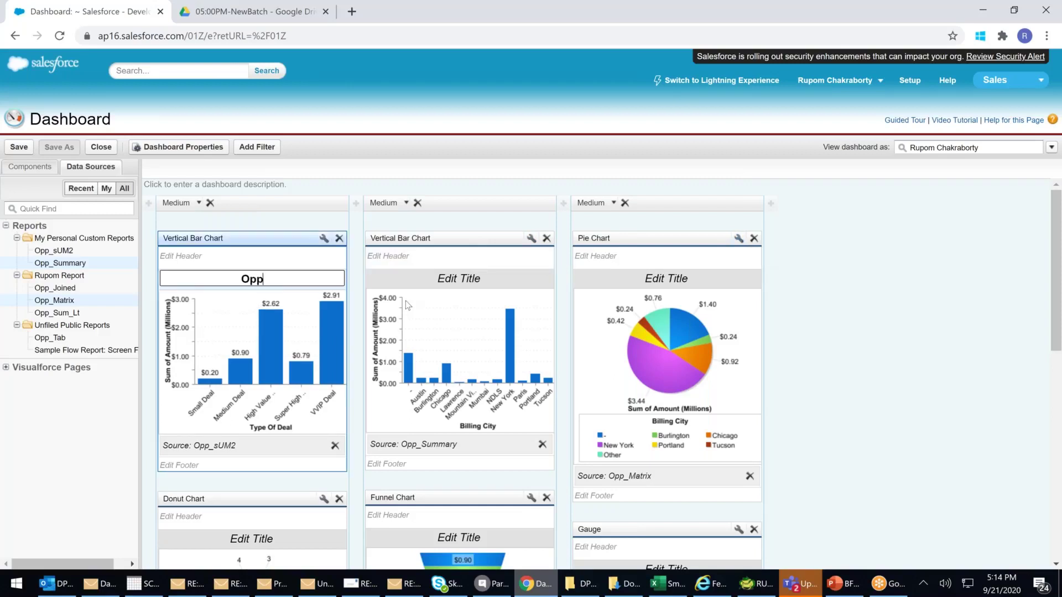
type(" By Deal for")
key("BackSpace")
key("BackSpace")
key("BackSpace")
key("BackSpace")
key("Home")
type("Open")
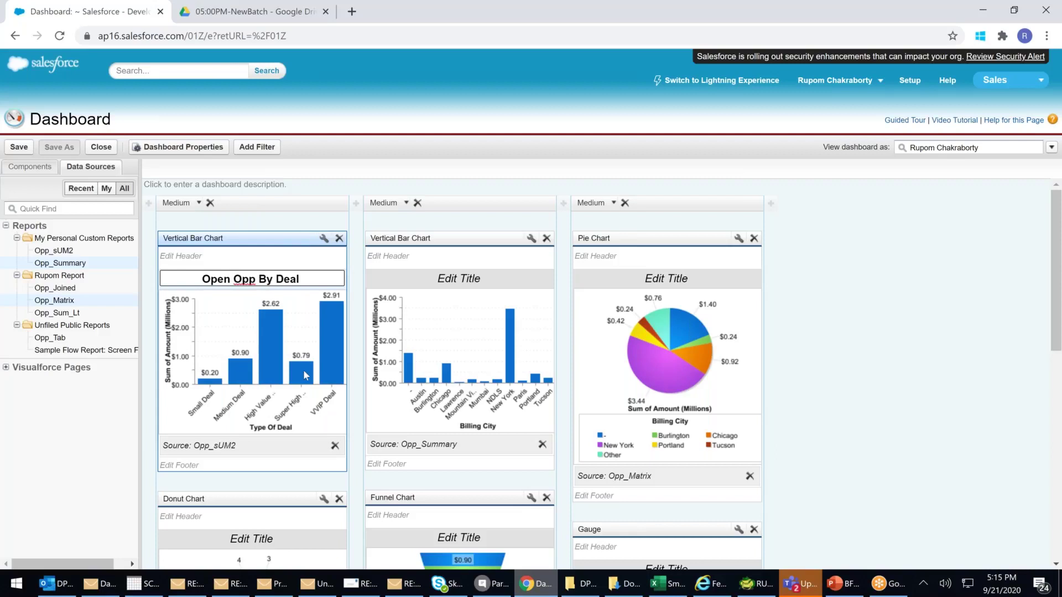
Give the Open Opp By Deal chart the header "FY21 OPP report"
left_click(233, 464)
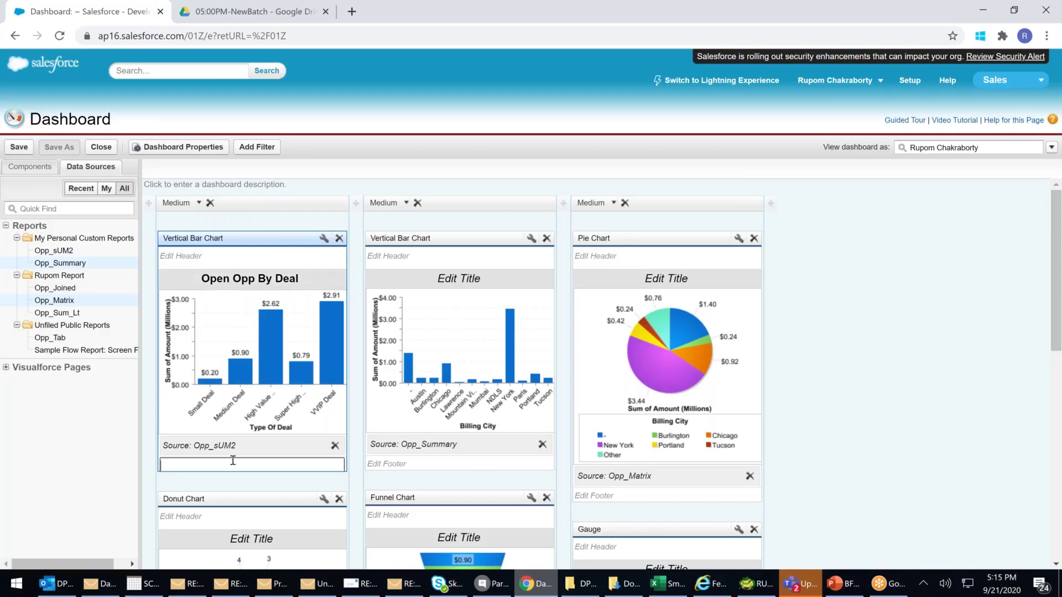
left_click(185, 260)
type("Opp")
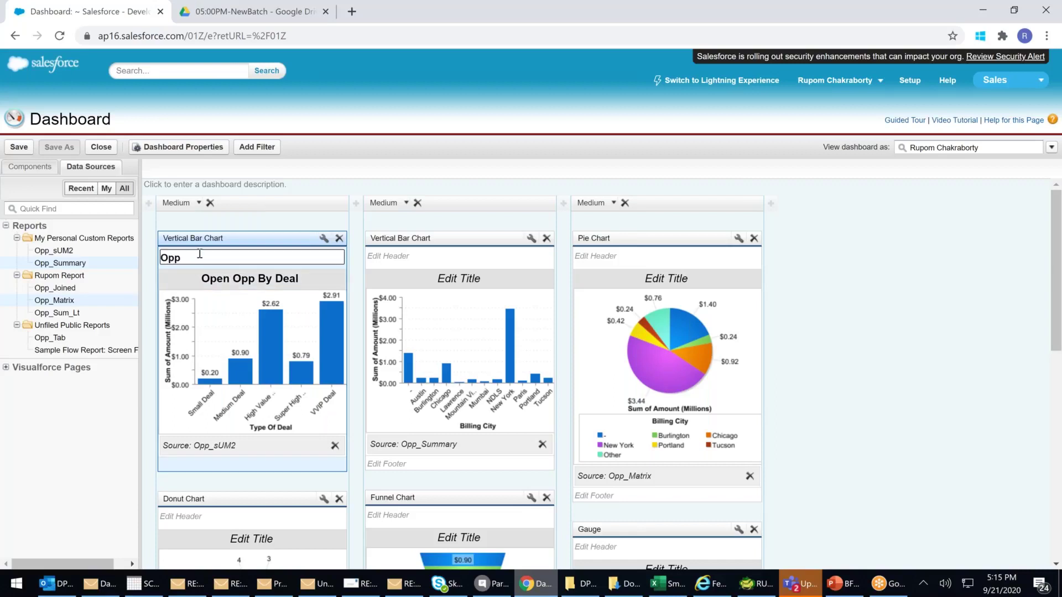
key("BackSpace")
key("BackSpace")
key("BackSpace")
type("FY21 OPP report")
left_click(212, 418)
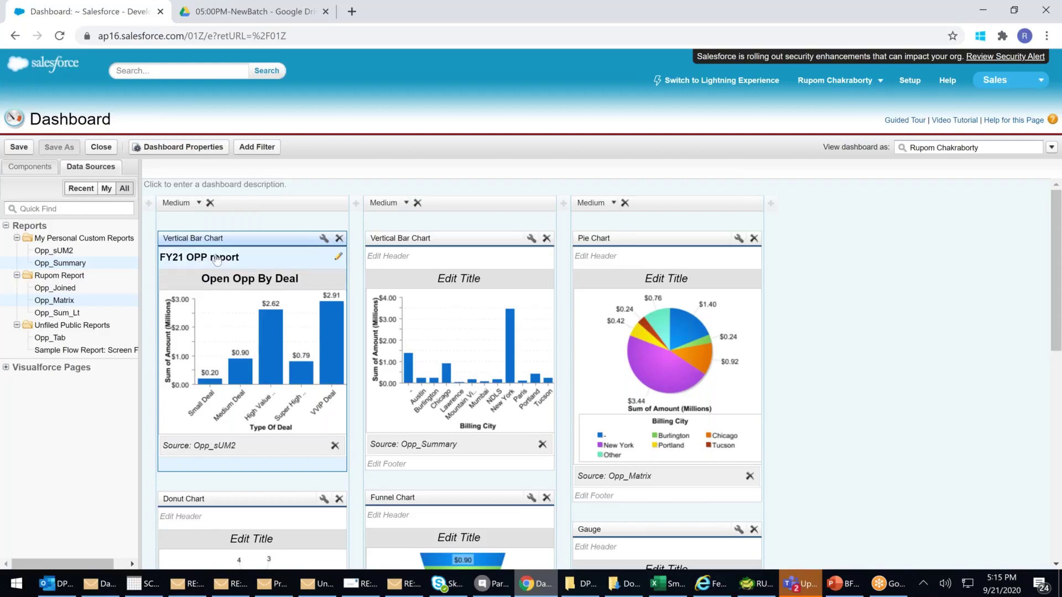
Add the footer "Note: Only Open Deals" to the Open Opp By Deal chart
left_click(184, 467)
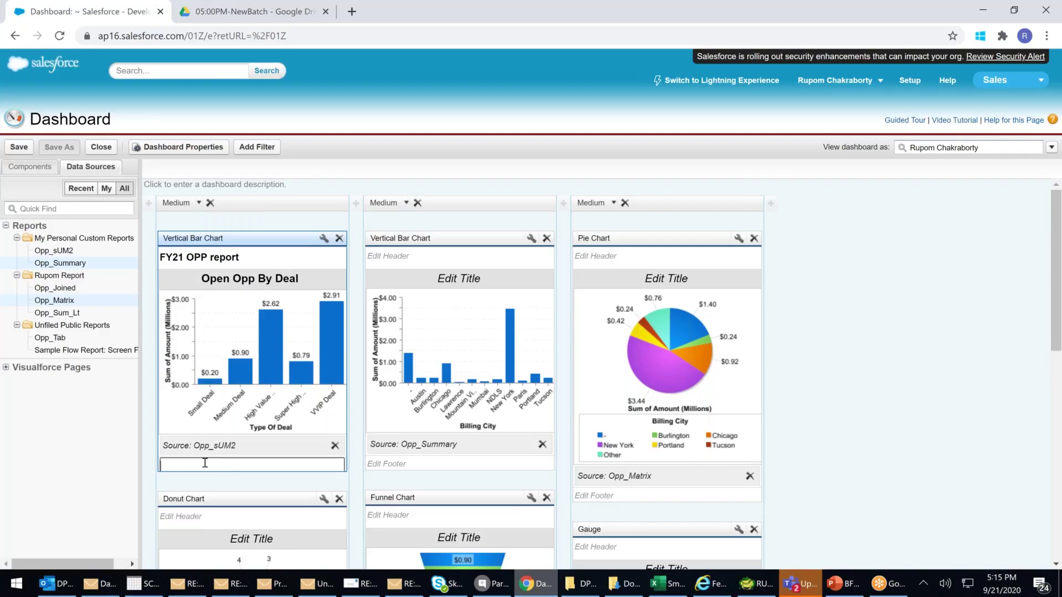
type("Note: Only Open Deals")
left_click(199, 487)
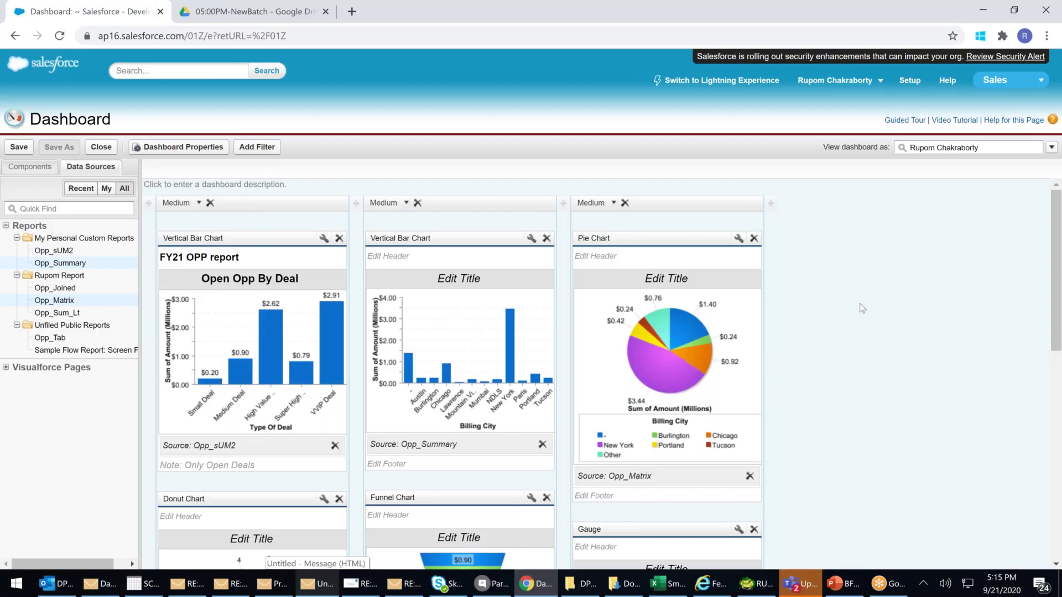
Enter "Managers Dashboard for all Open Deals" as the dashboard description
scroll(859, 325, "down", 5)
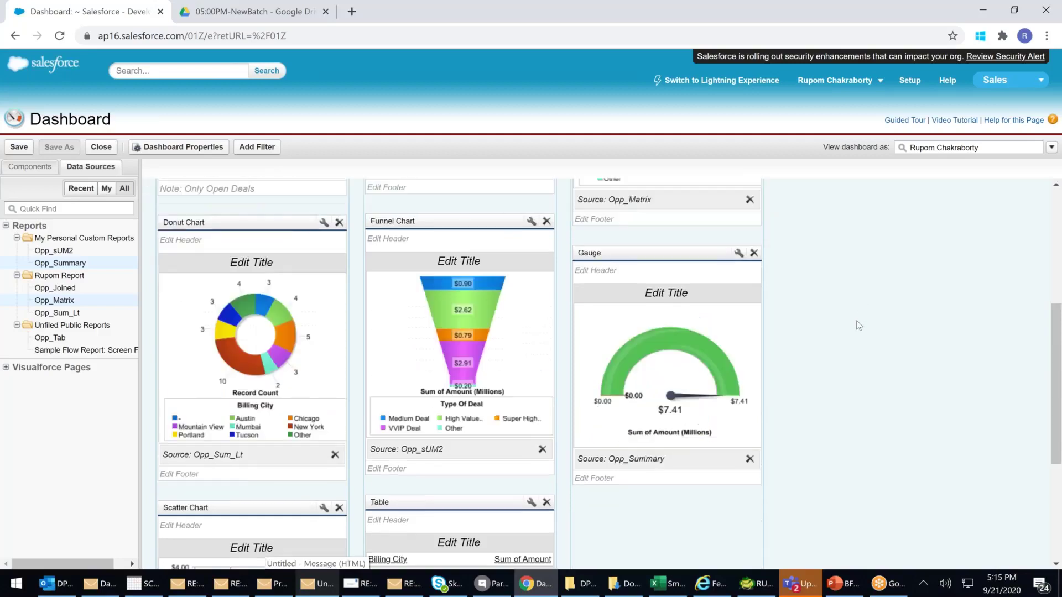
scroll(858, 325, "up", 5)
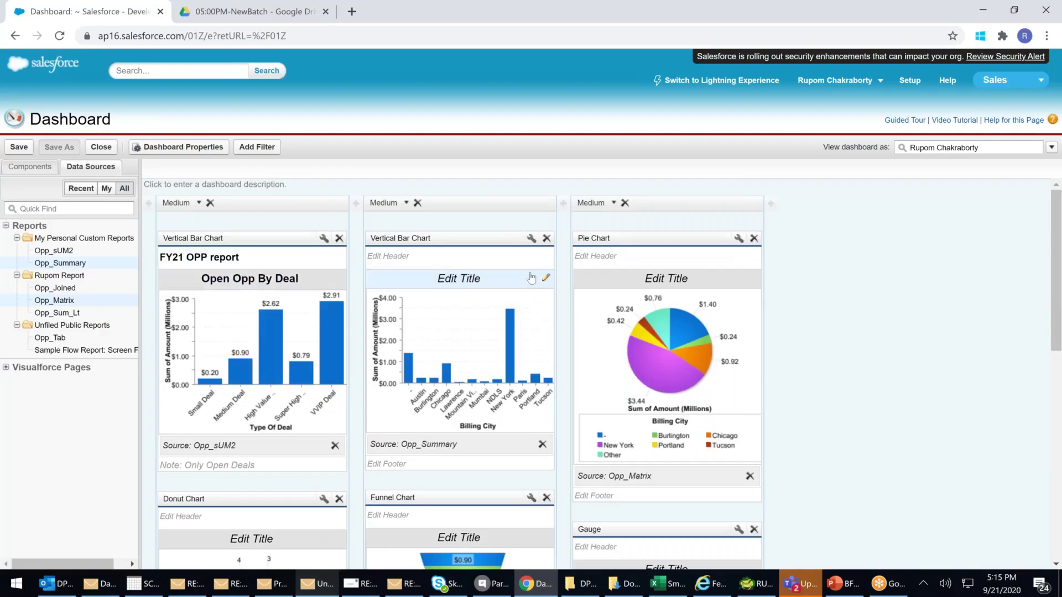
left_click(188, 184)
type("Opp")
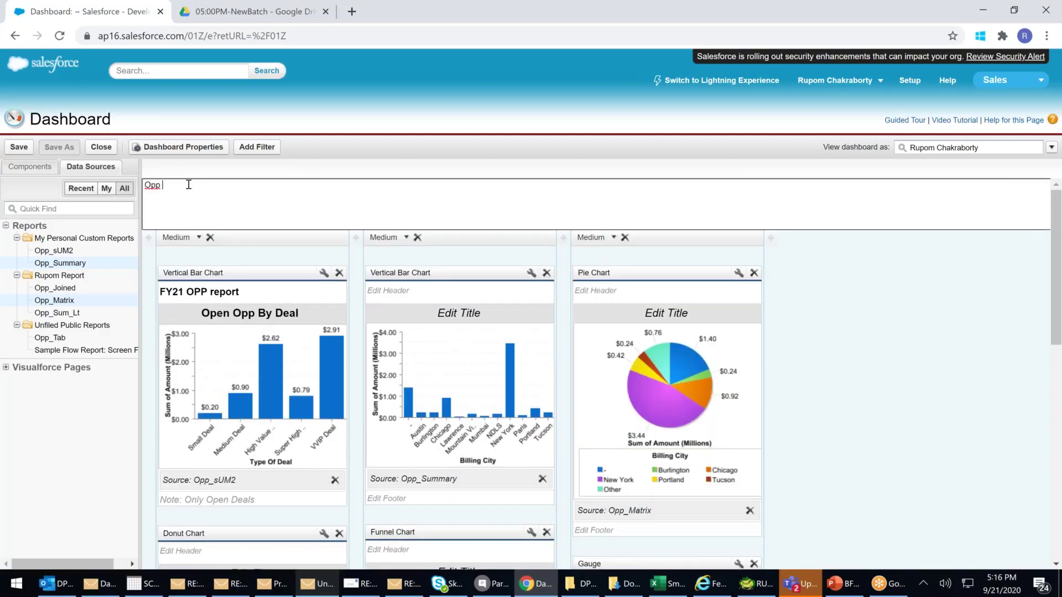
key("BackSpace")
key("BackSpace")
key("BackSpace")
key("BackSpace")
type("mANAGER")
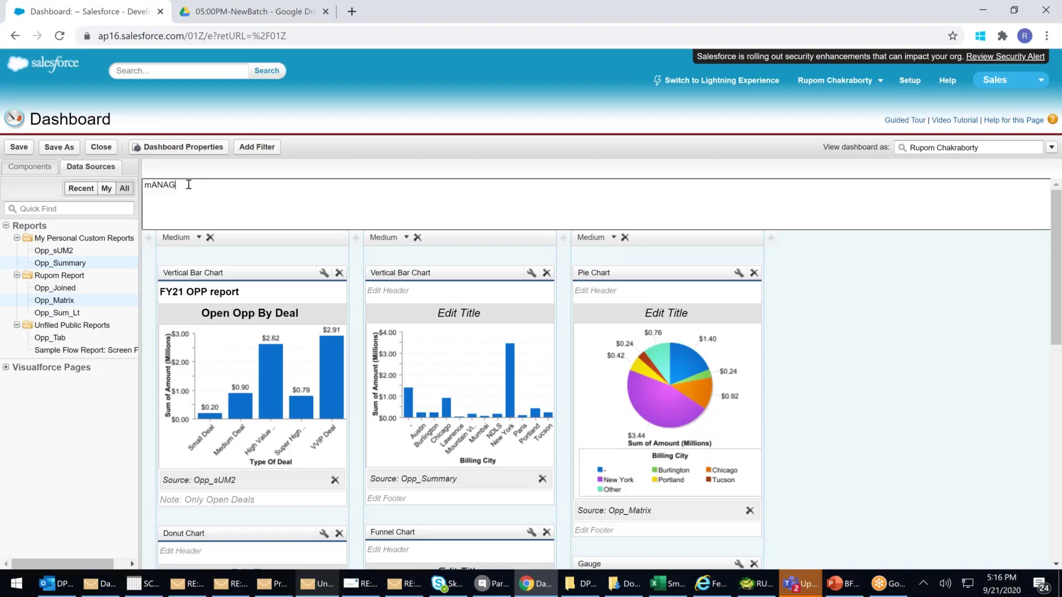
double_click(188, 184)
key("BackSpace")
type("Managers Dasho")
key("BackSpace")
key("BackSpace")
type("hboard")
type(" to")
key("BackSpace")
key("BackSpace")
type("or all Open Deals")
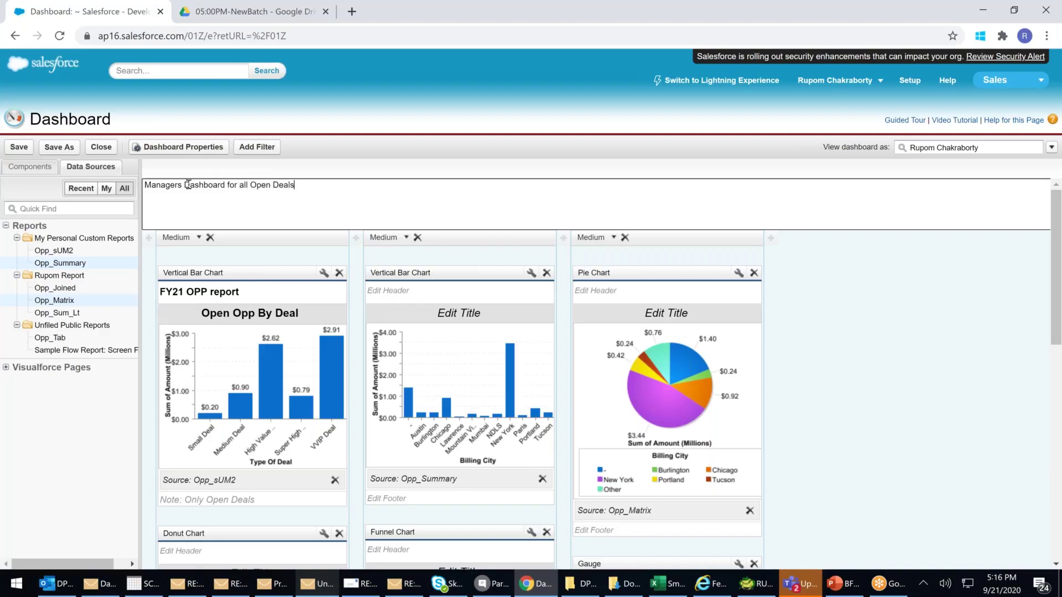
Add a dashboard filter on the Billing City field using the equals operator with a blank value
left_click(914, 310)
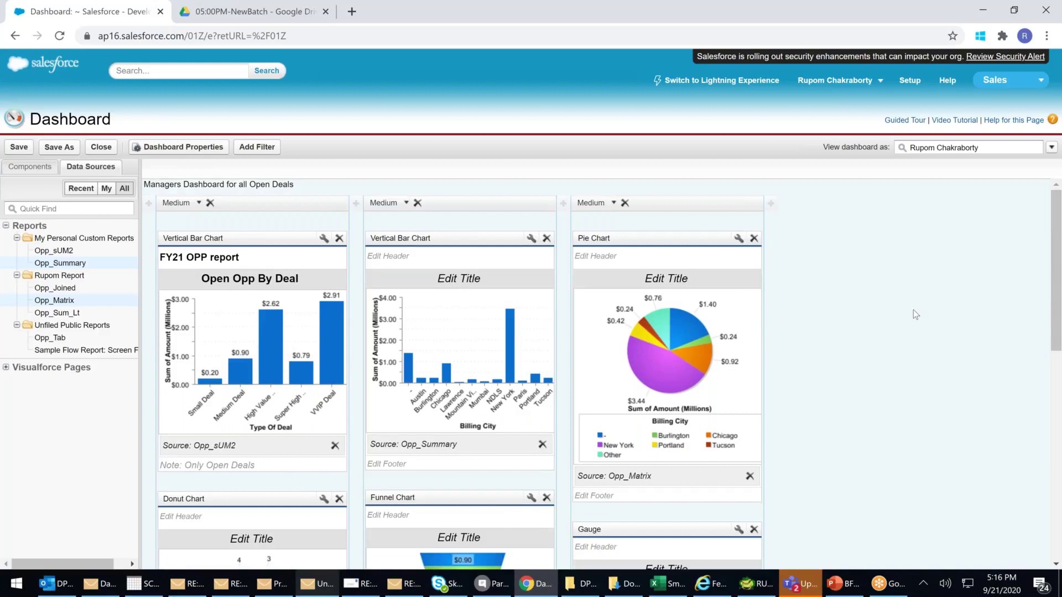
left_click(256, 147)
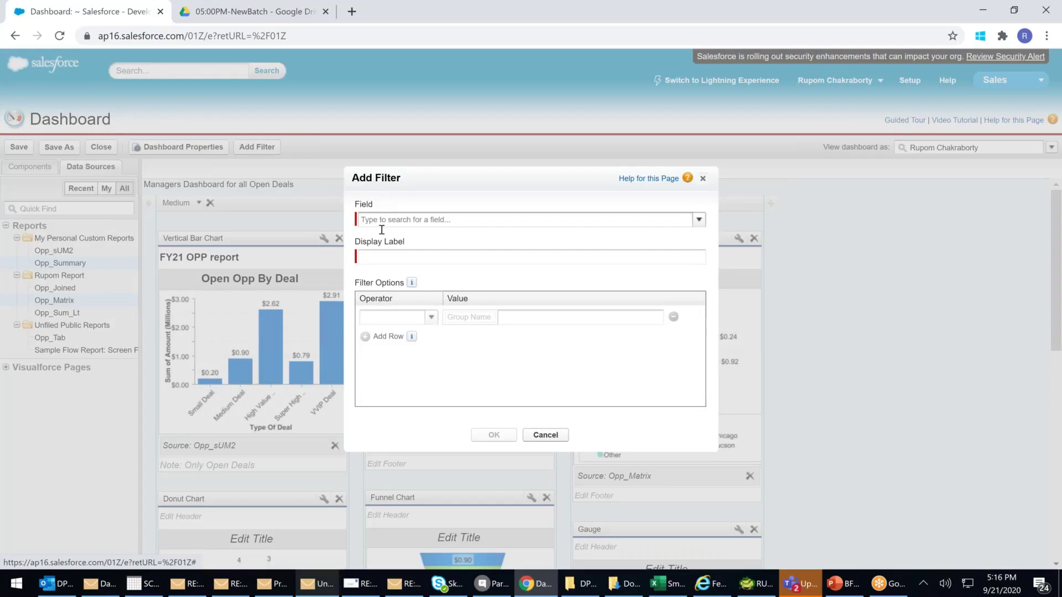
left_click(449, 220)
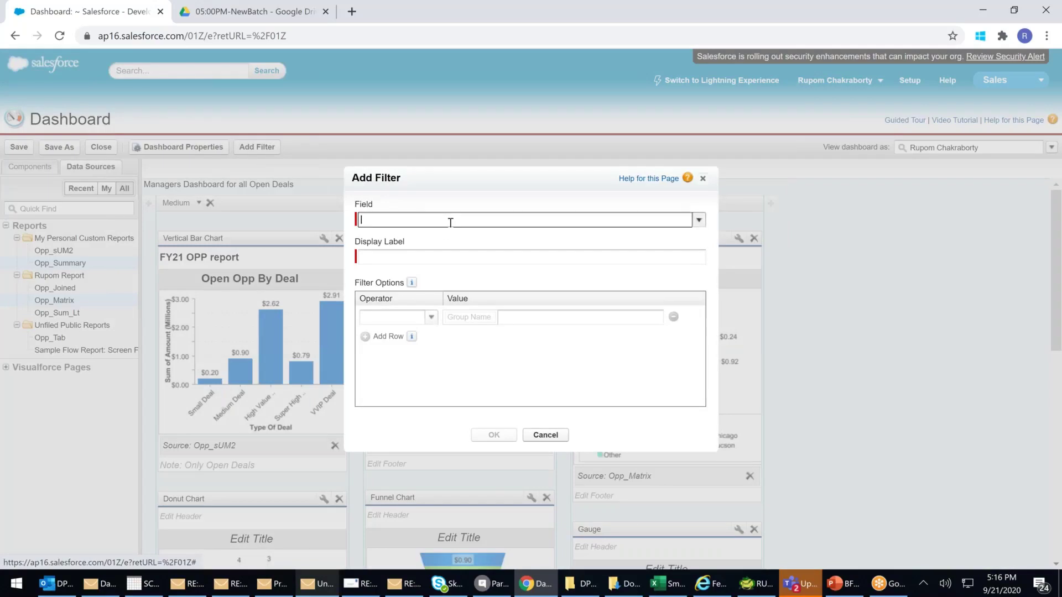
left_click(699, 220)
left_click(383, 292)
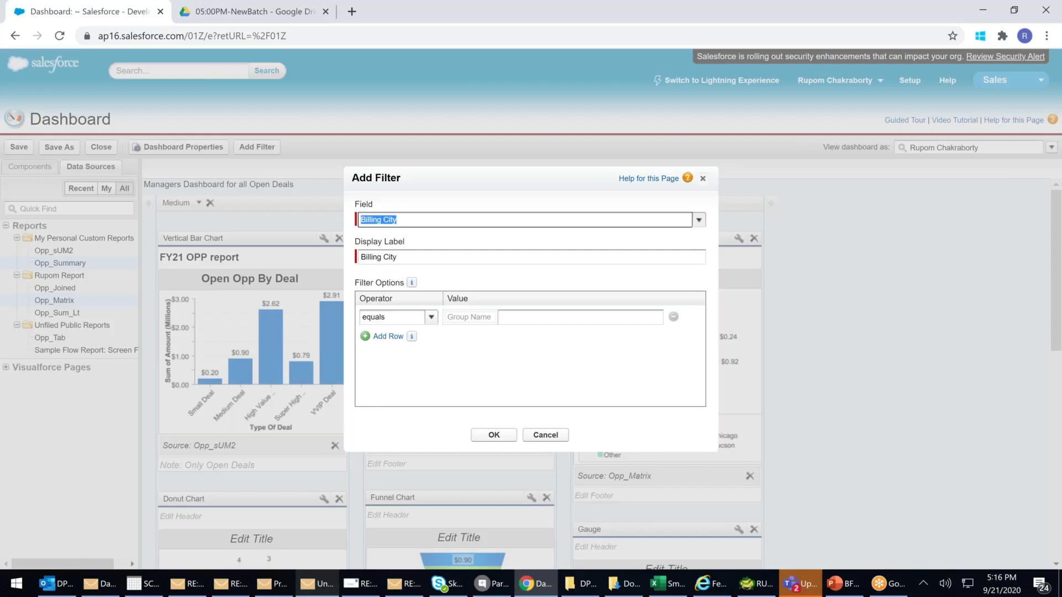
left_click(398, 319)
left_click(399, 317)
left_click(531, 318)
left_click(488, 437)
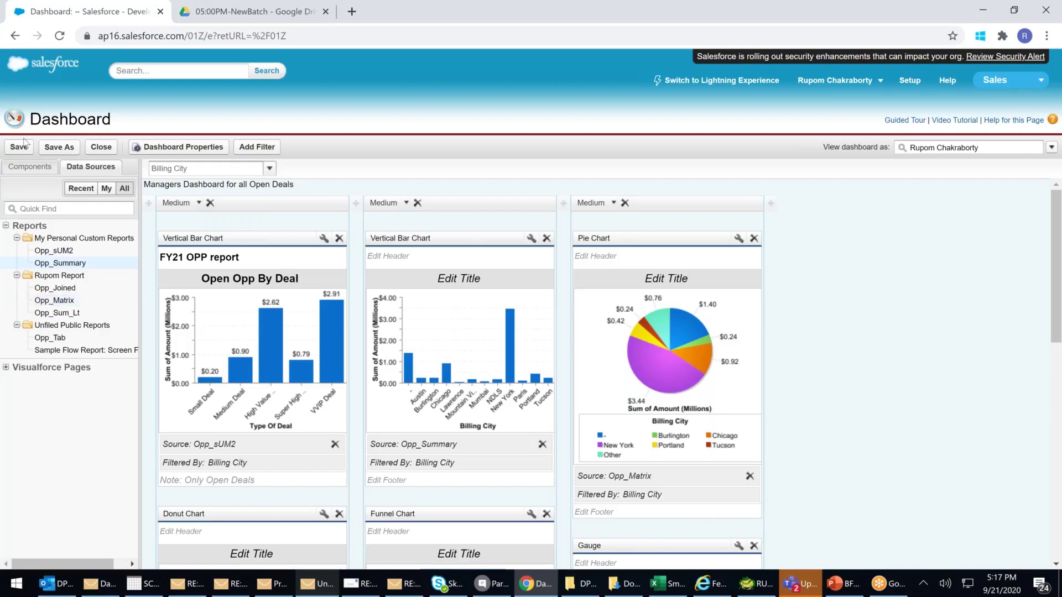
Save the dashboard as "Managers Opp Dashboard" in the My Personal Dashboards folder
left_click(65, 169)
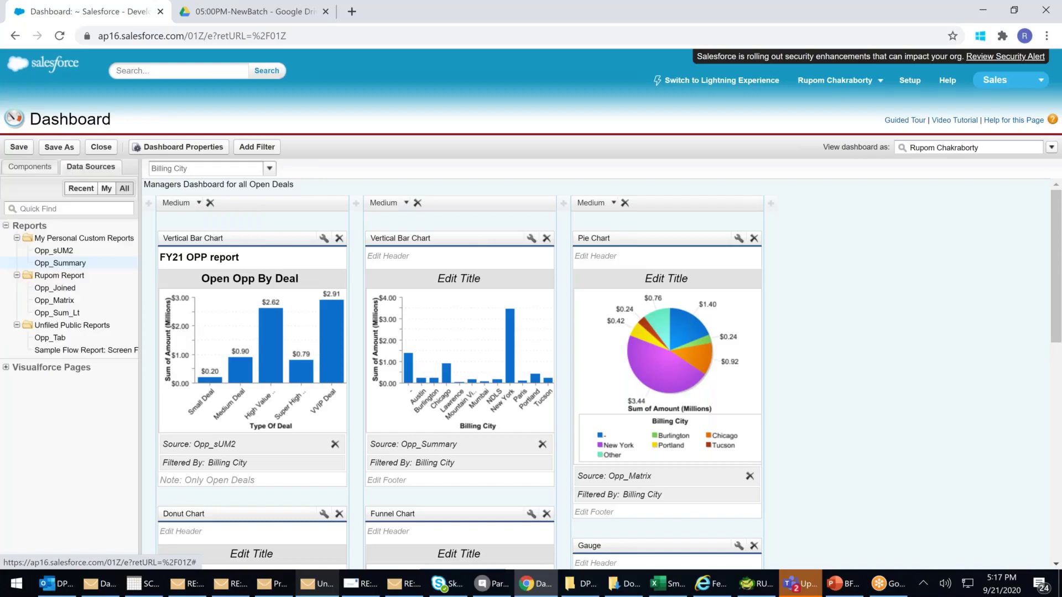
left_click(47, 169)
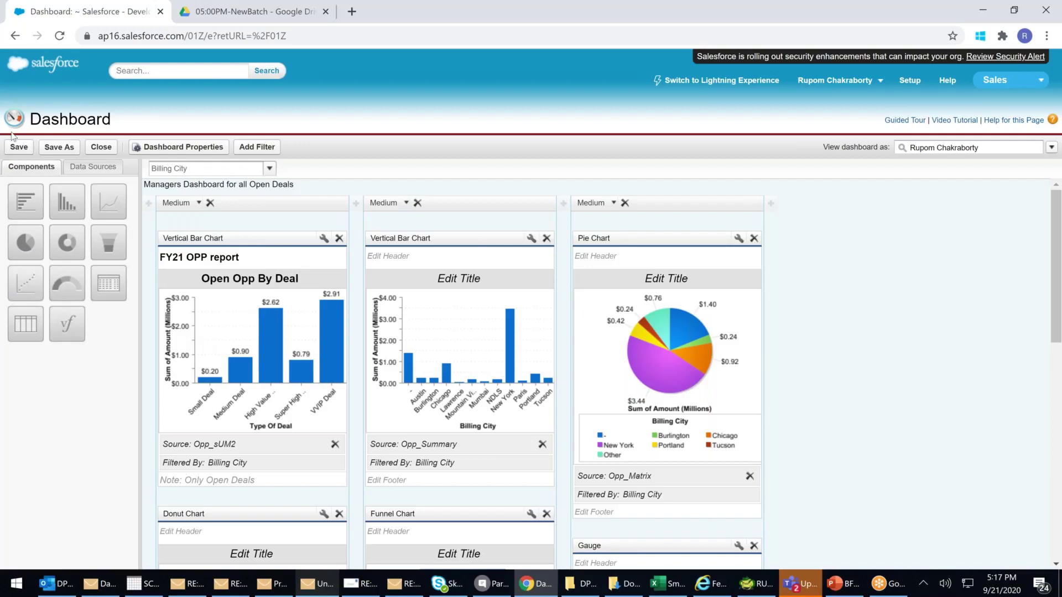
left_click(58, 148)
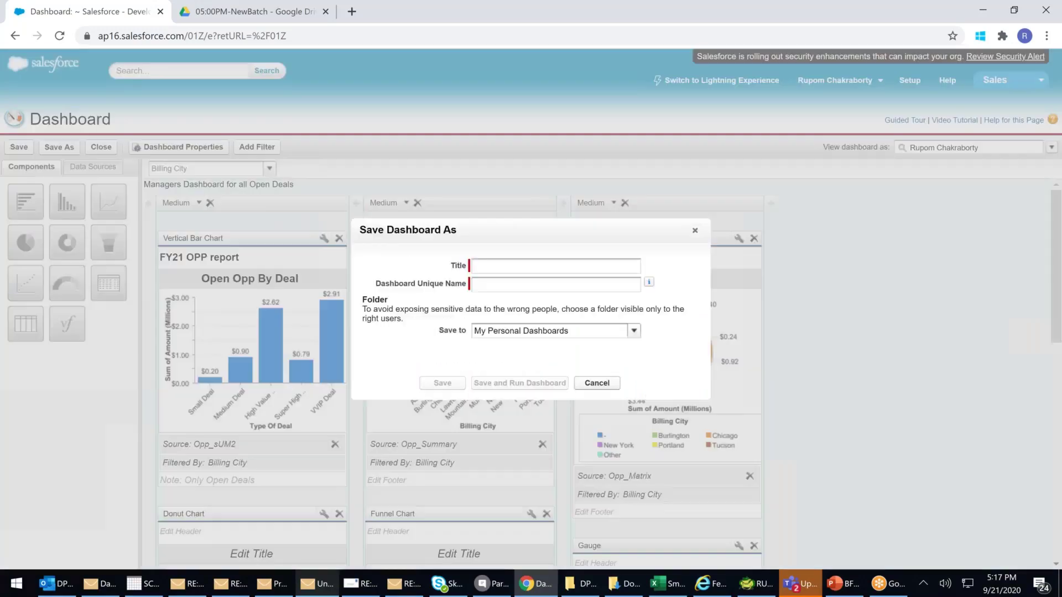
left_click(634, 331)
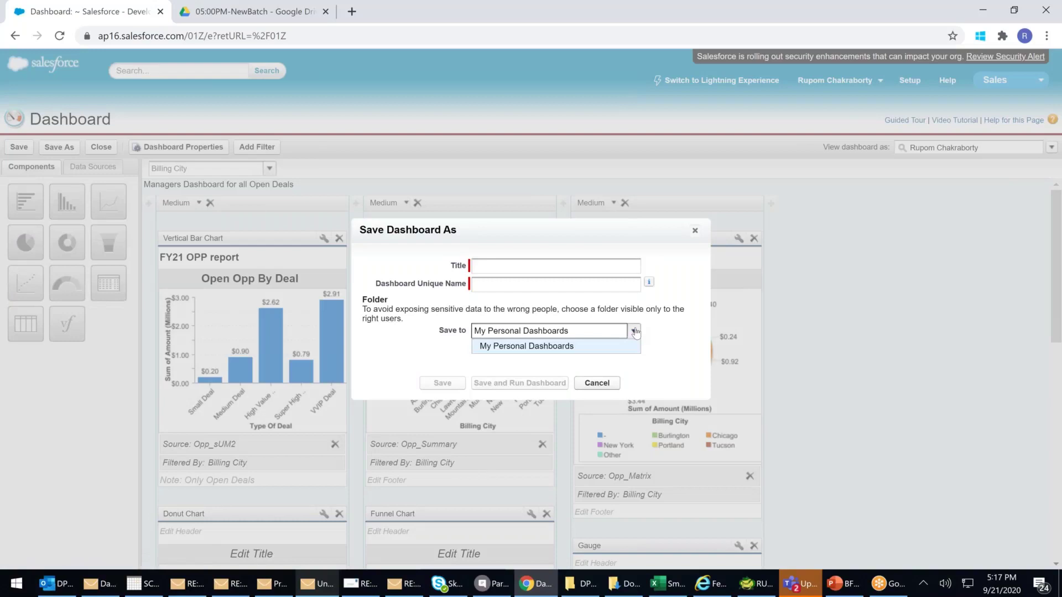
left_click(634, 331)
left_click(499, 266)
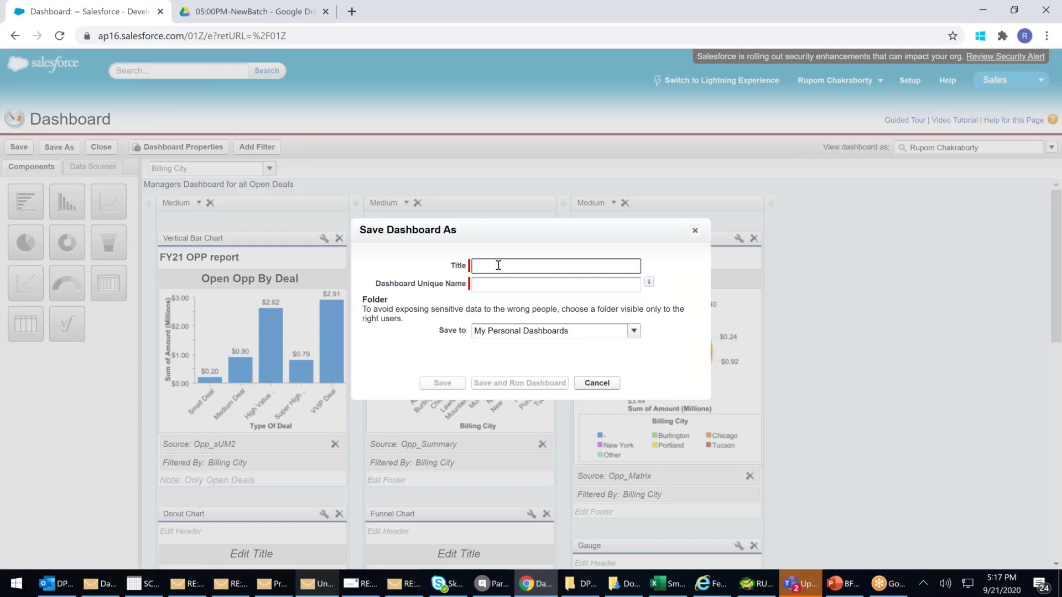
type("Managers Opp Dashboard")
left_click(591, 358)
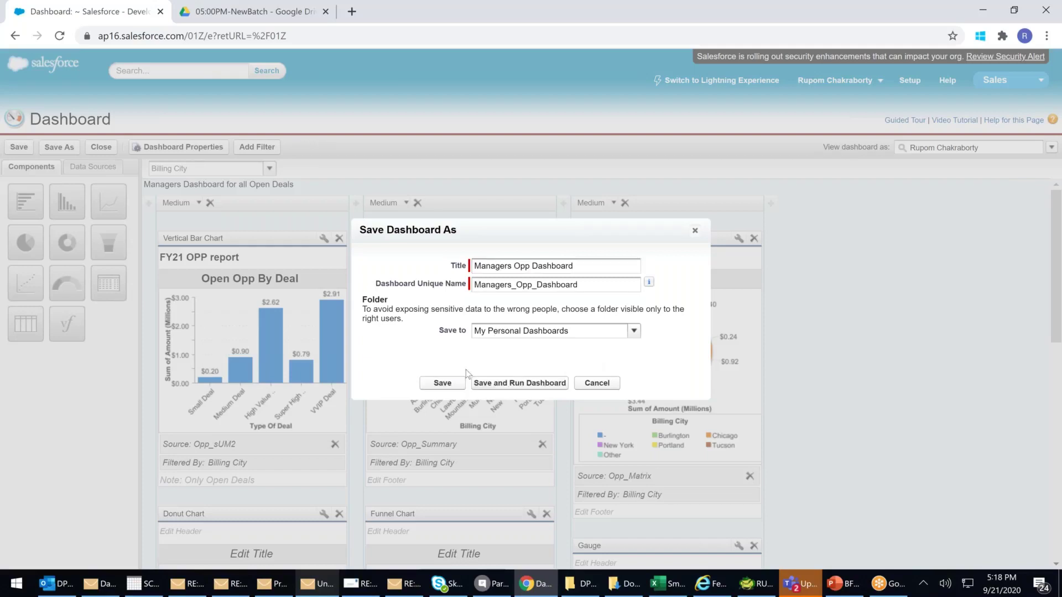
left_click(451, 384)
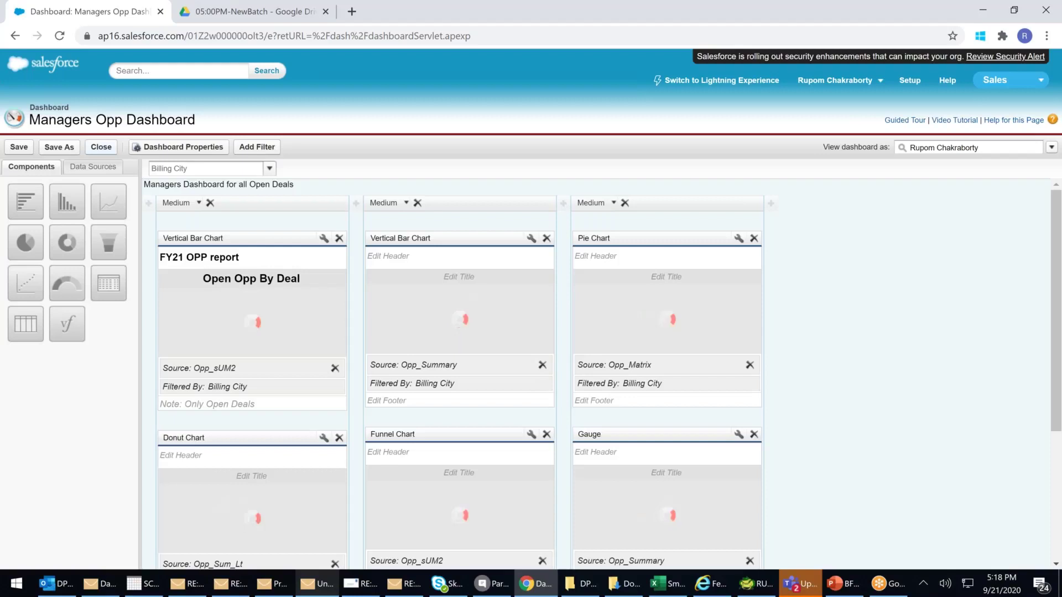
Save and close the dashboard editor to return to the Managers Opp Dashboard page
left_click(101, 147)
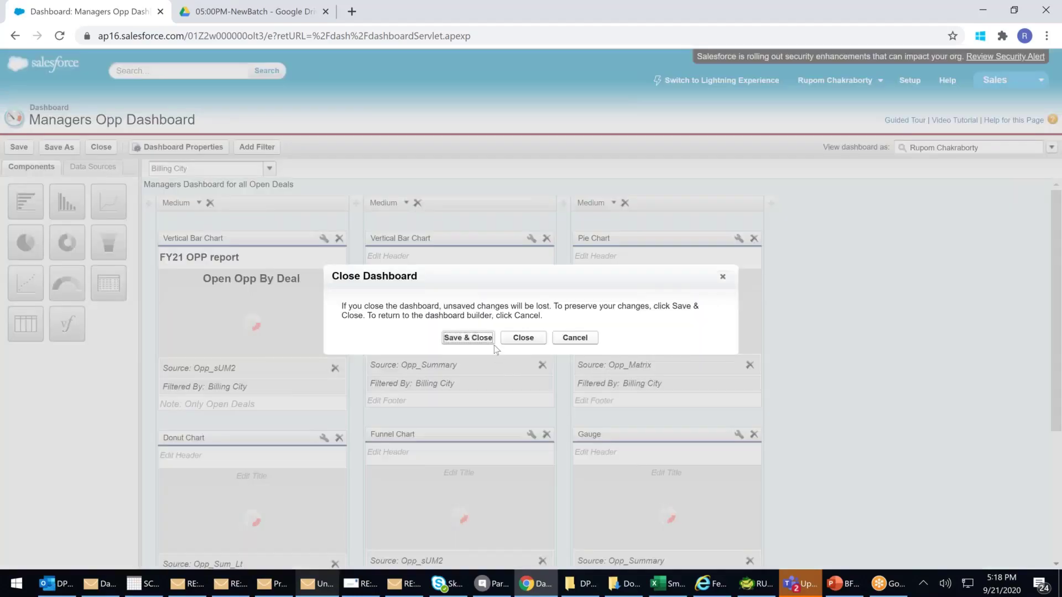
left_click(468, 337)
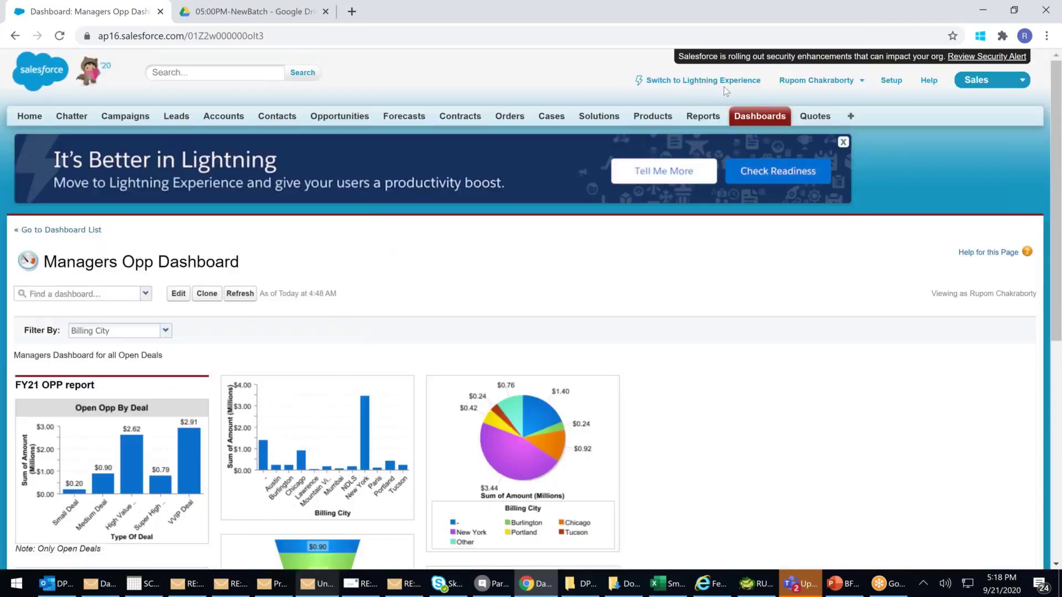
left_click(738, 122)
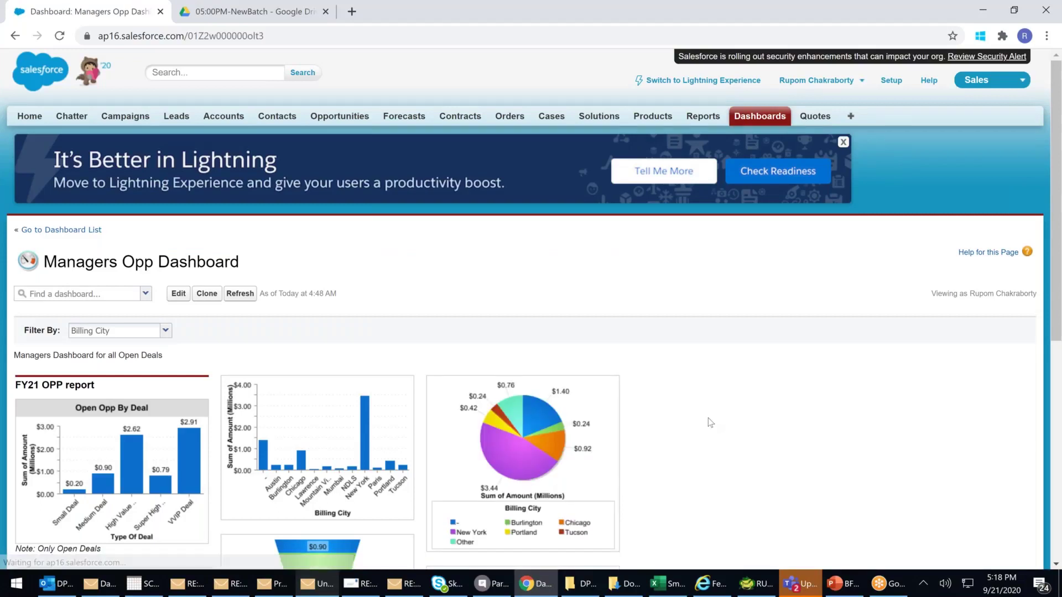
Clear the Billing City filter on the Managers Opp Dashboard and apply its equals option to the charts
scroll(710, 423, "down", 1)
scroll(710, 423, "down", 3)
left_click(166, 122)
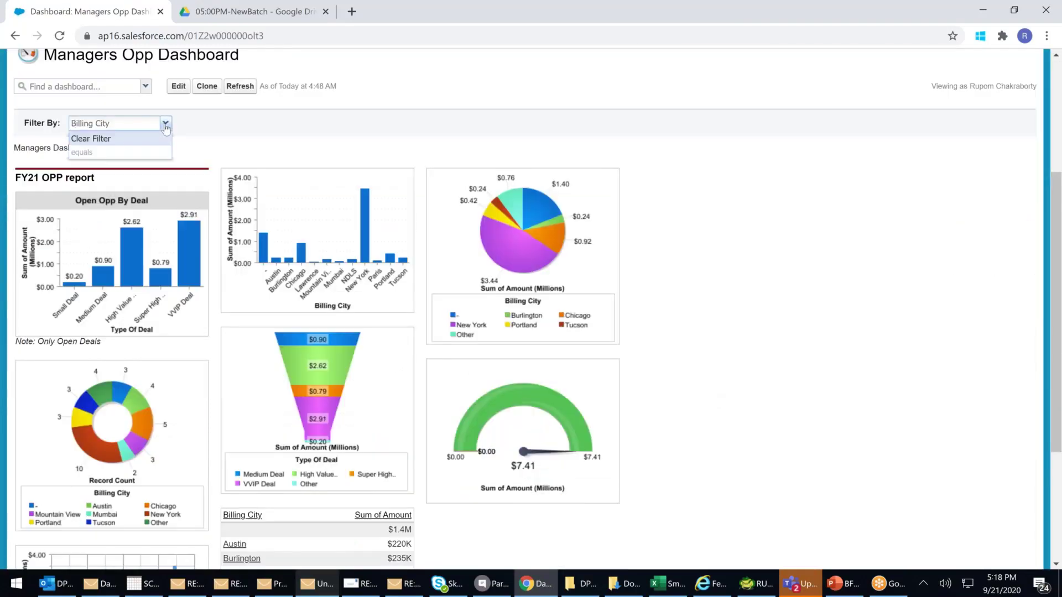
left_click(87, 140)
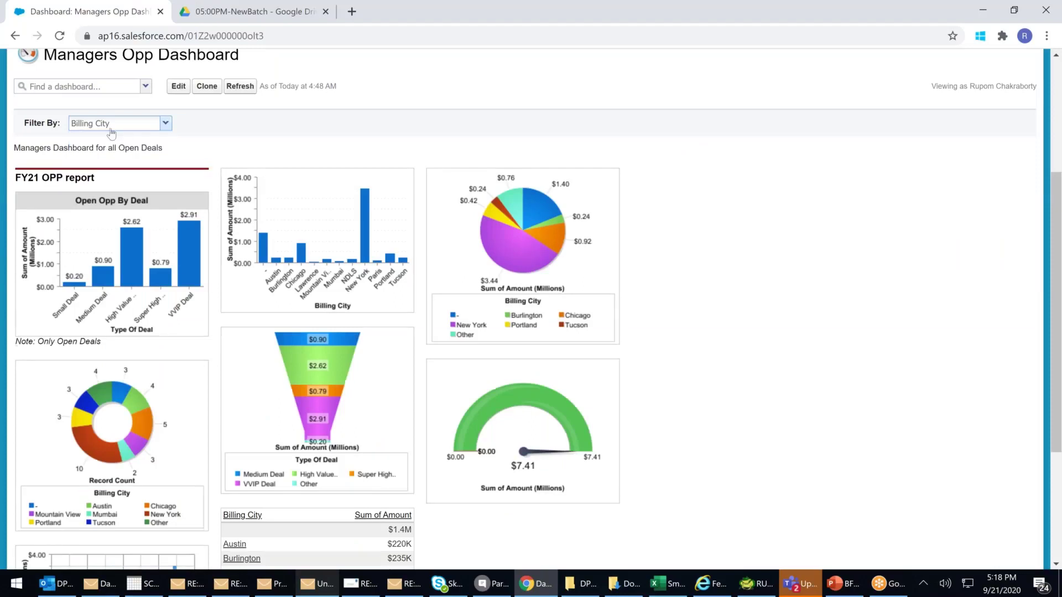
left_click(158, 125)
left_click(81, 155)
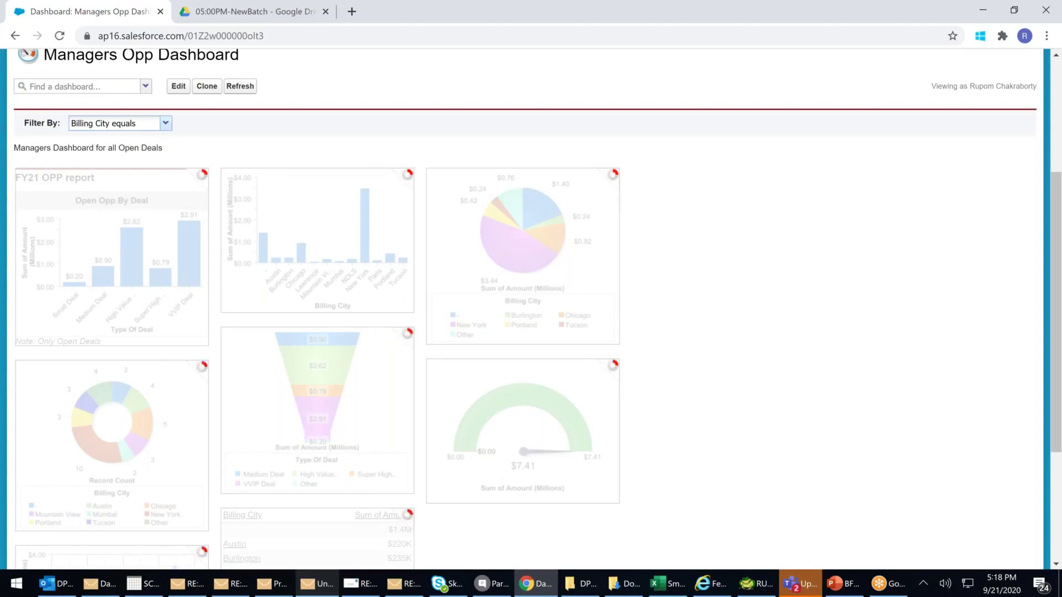
left_click(166, 127)
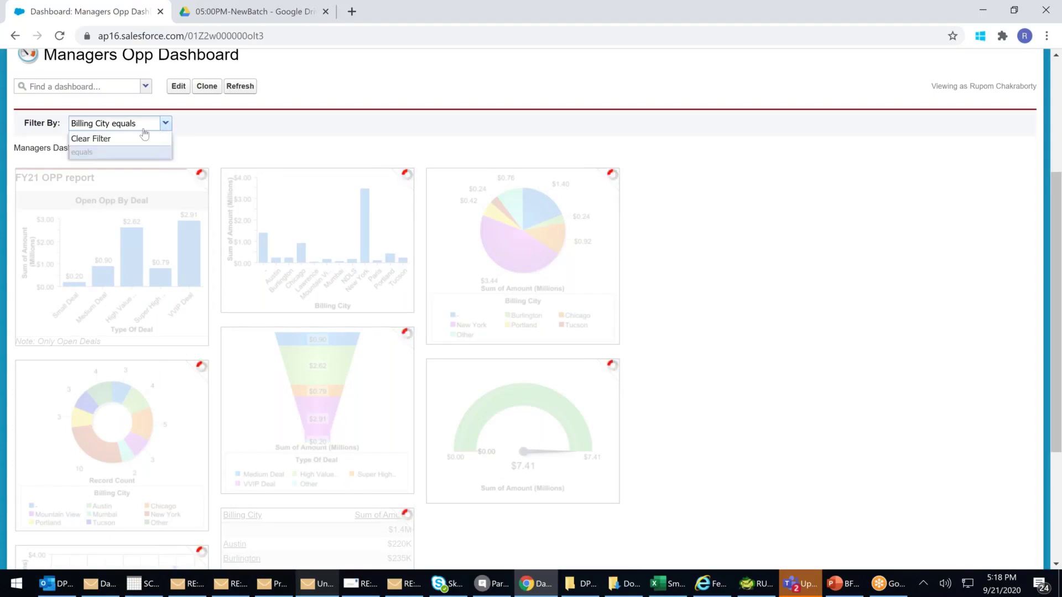
left_click(746, 285)
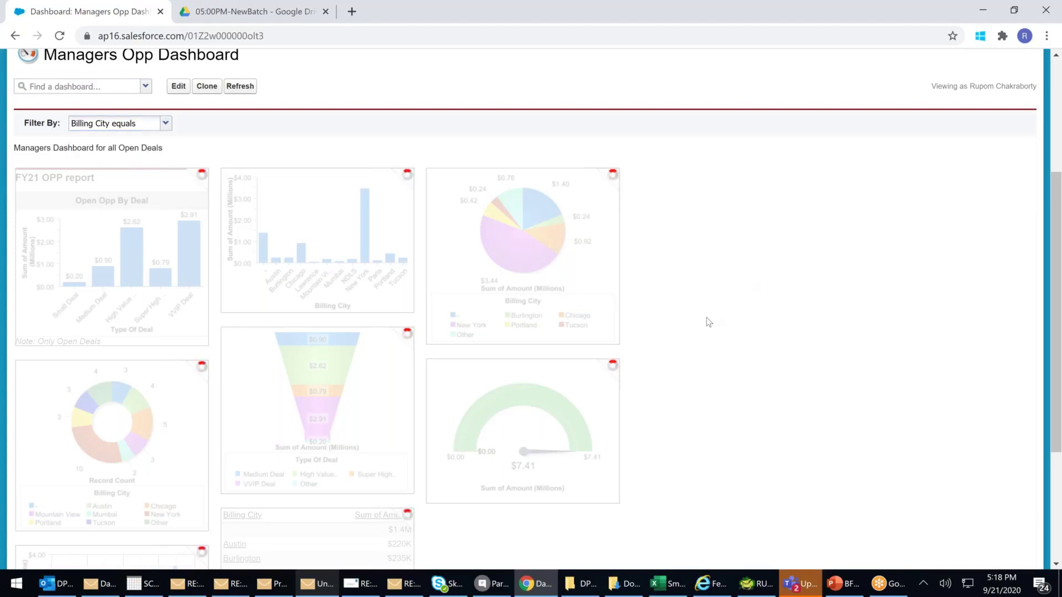
scroll(708, 321, "down", 3)
scroll(708, 322, "up", 7)
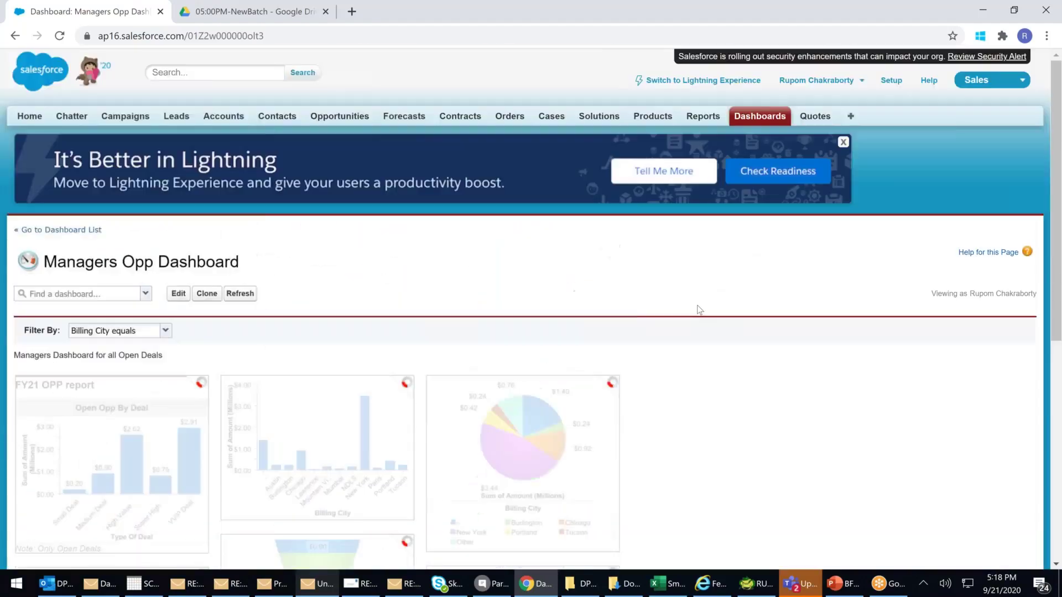
Create a new dashboard folder labelled "Managers Dashboards" from the Reports & Dashboards page
left_click(146, 294)
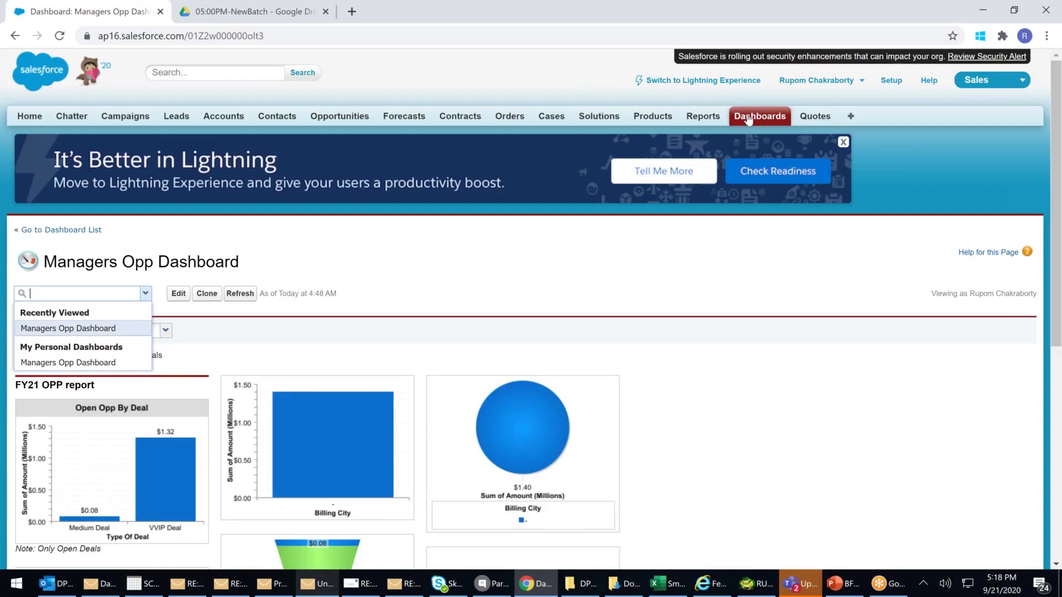
left_click(705, 118)
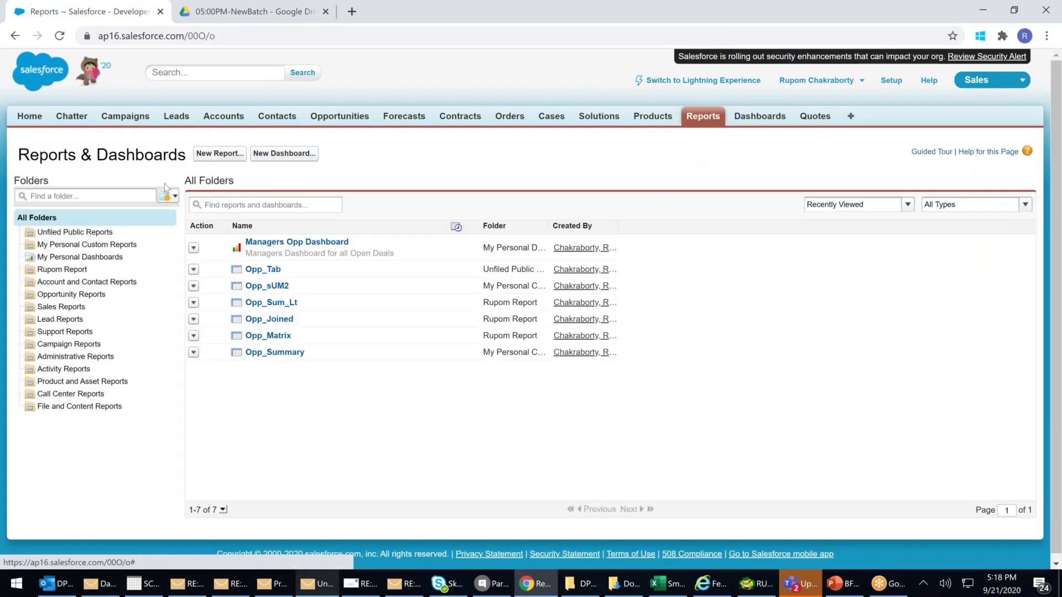
left_click(169, 198)
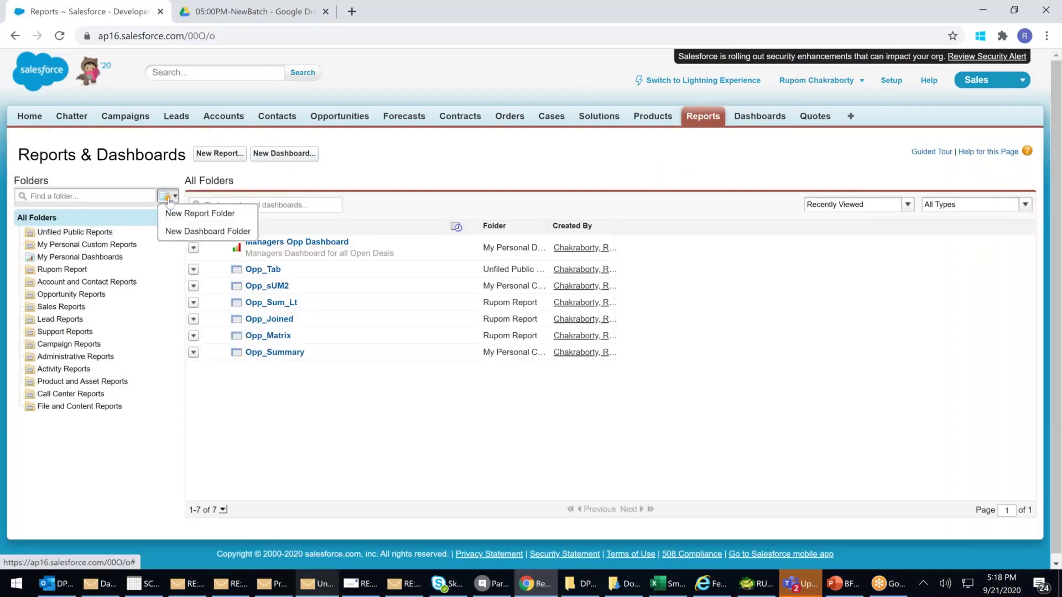
left_click(185, 232)
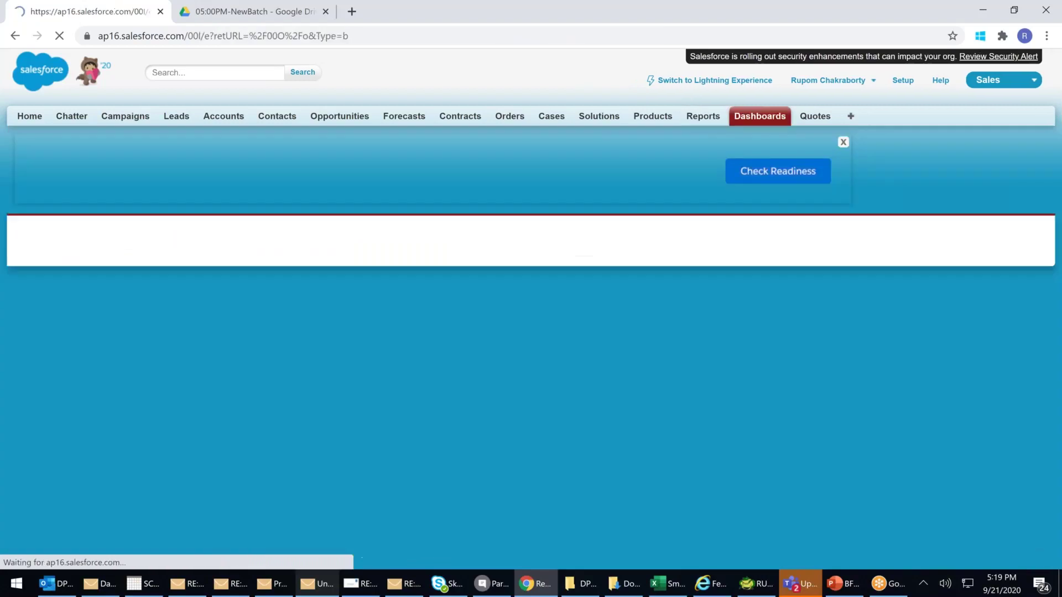
type("Manager")
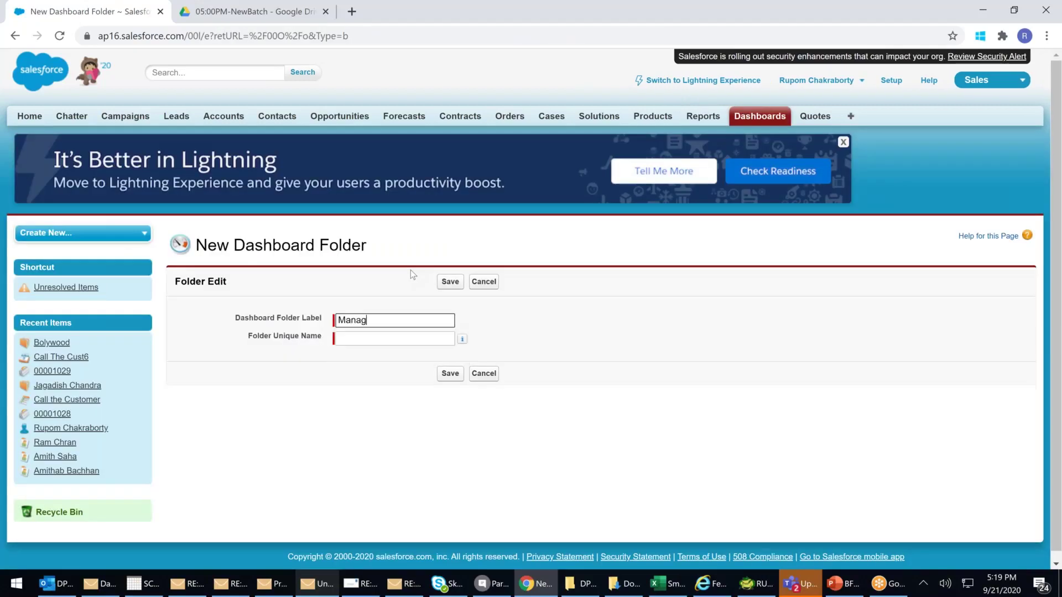
type("s Dashboards")
left_click(382, 336)
left_click(450, 281)
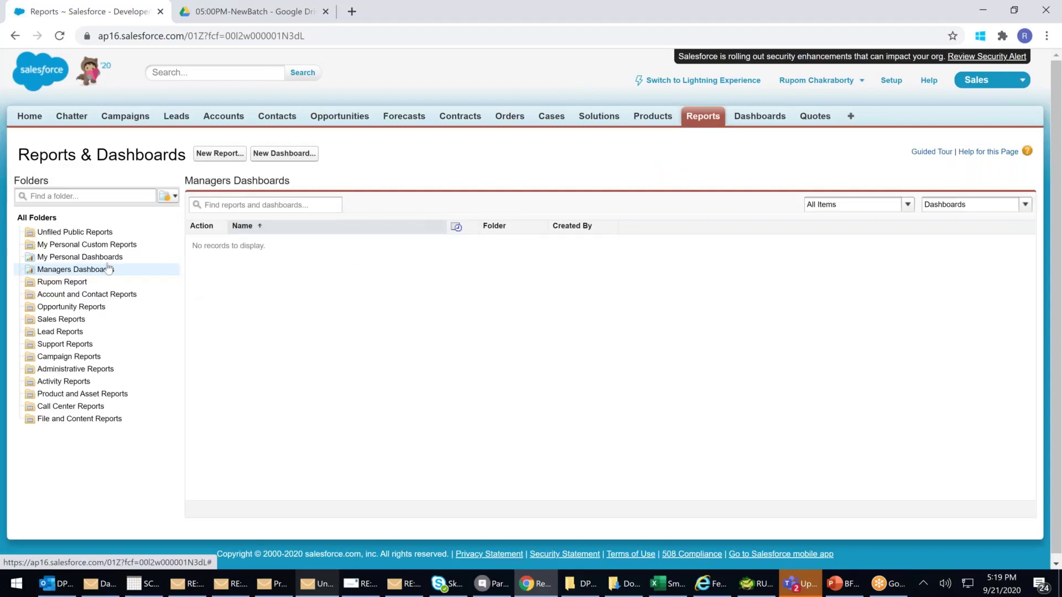
Open the sharing settings of the Managers Dashboards folder and check the Public Groups and Roles and Subordinates options
left_click(169, 271)
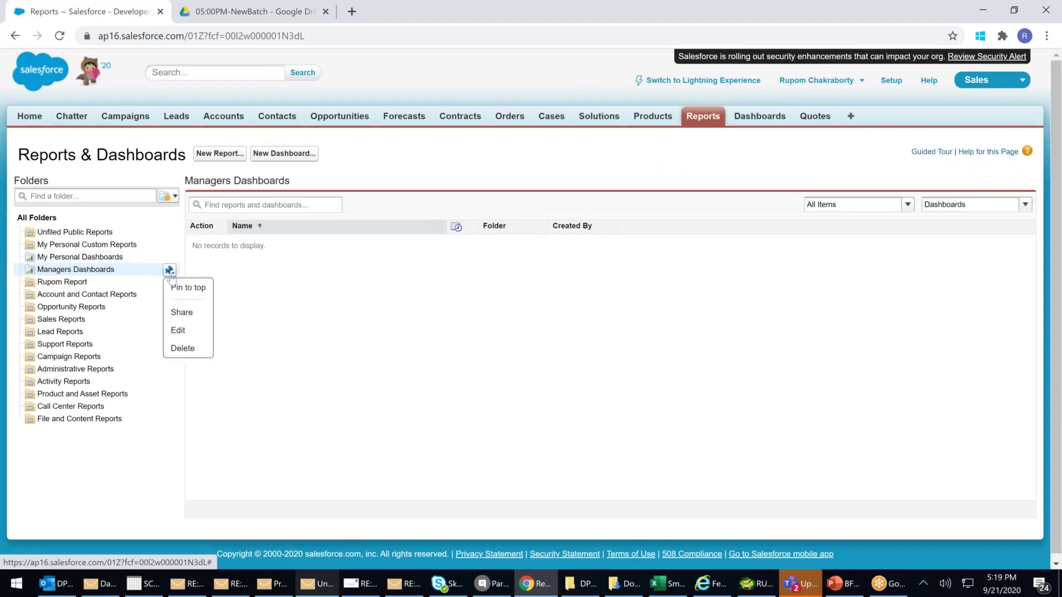
left_click(185, 318)
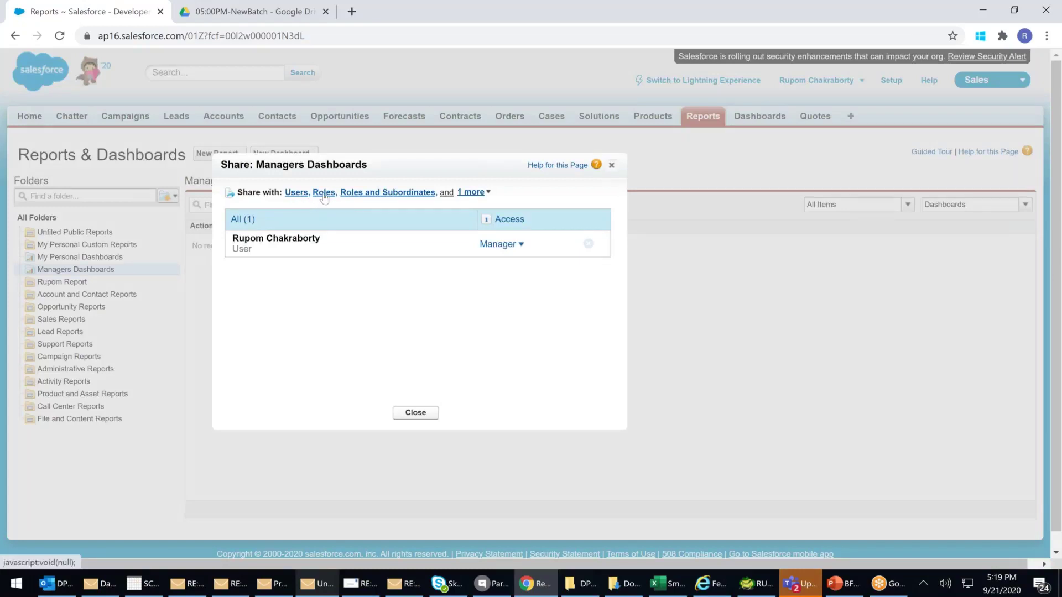
left_click(486, 193)
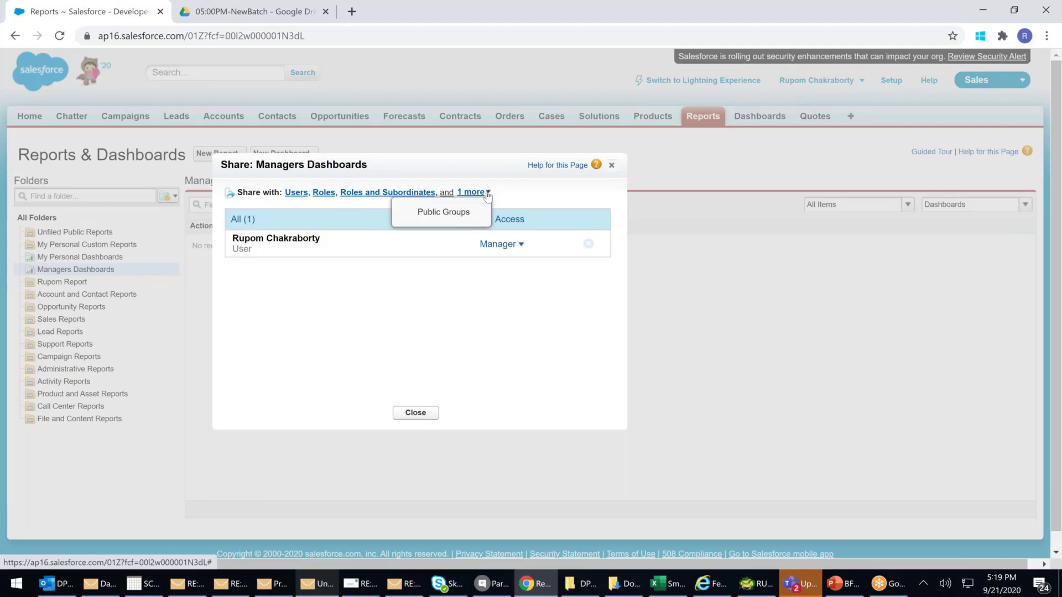
left_click(388, 193)
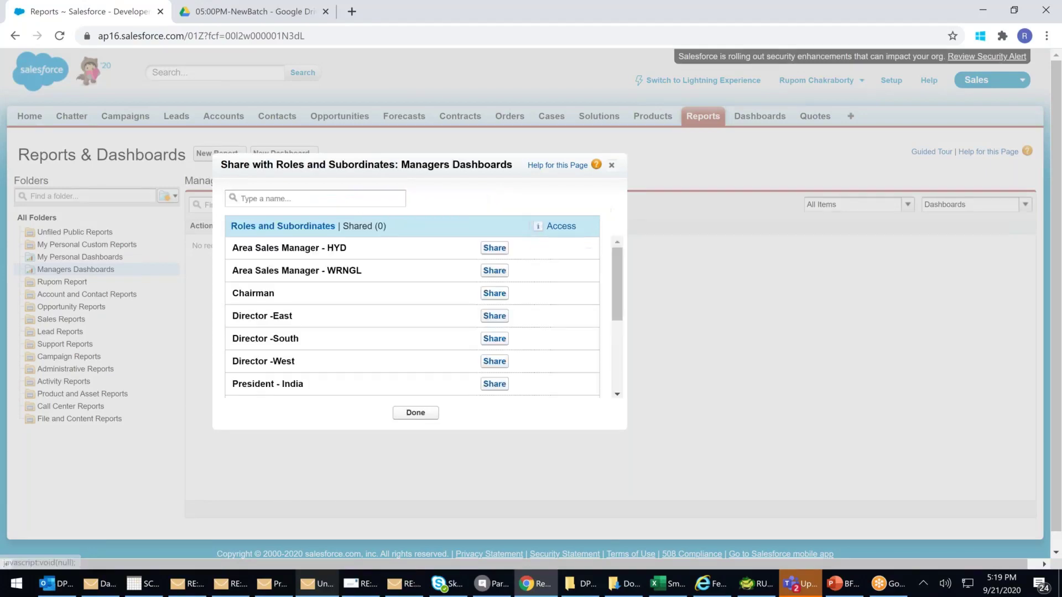
left_click(611, 165)
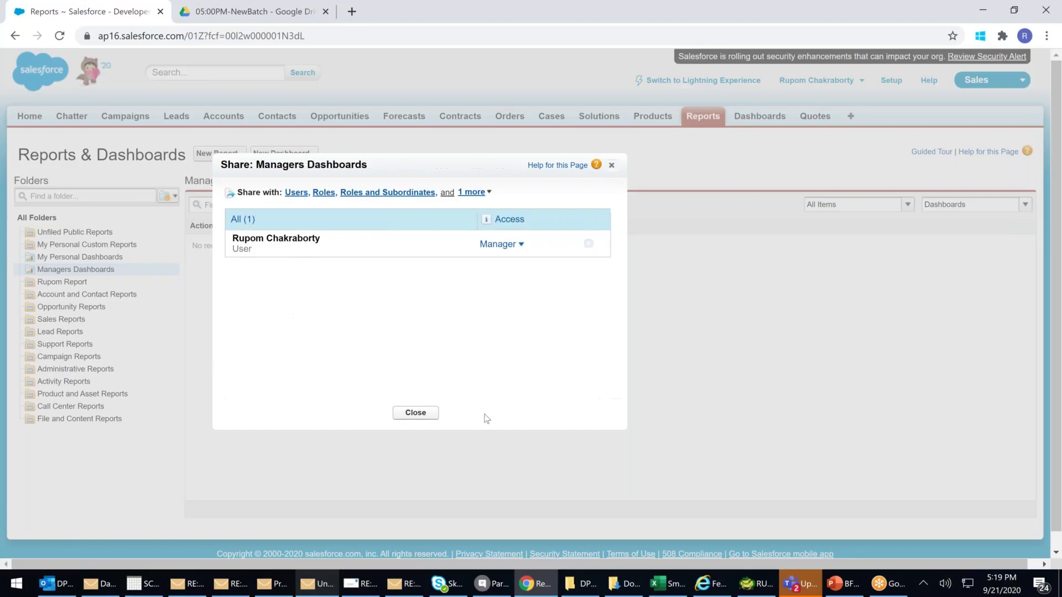
Share the Managers Dashboards folder with the roles Area Sales Manager - HYD, Area Sales Manager - WRNGL and Territory Manager -TS
left_click(321, 192)
left_click(494, 271)
left_click(499, 249)
scroll(481, 293, "down", 3)
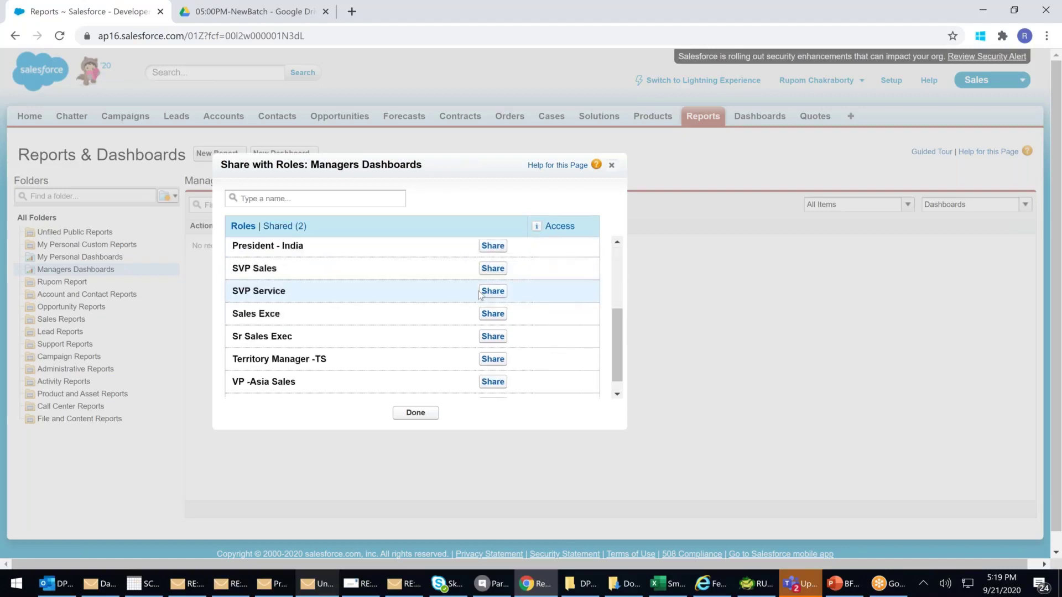
scroll(480, 294, "down", 1)
left_click(494, 344)
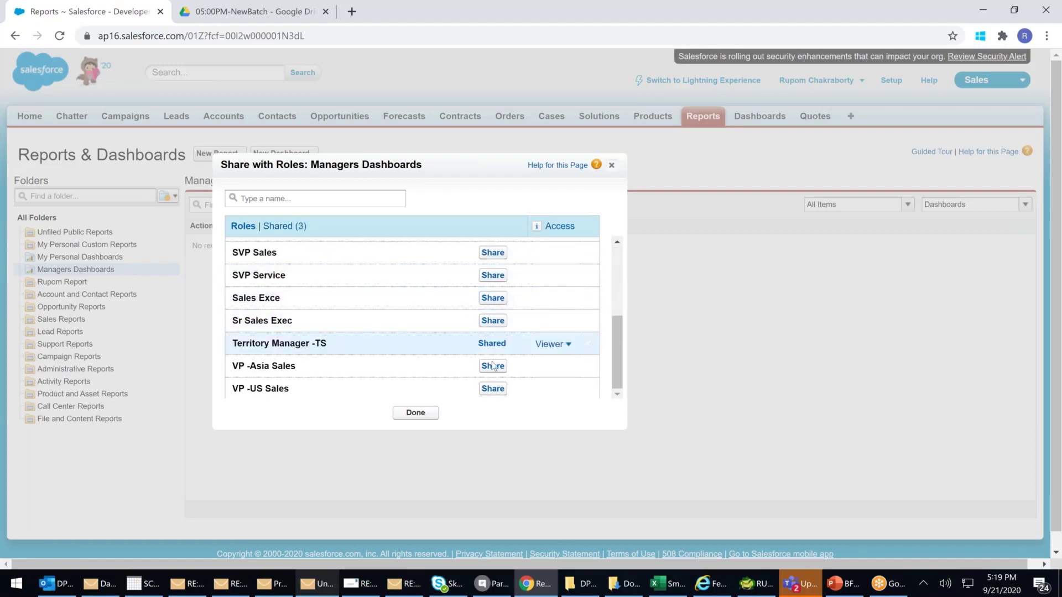
left_click(417, 412)
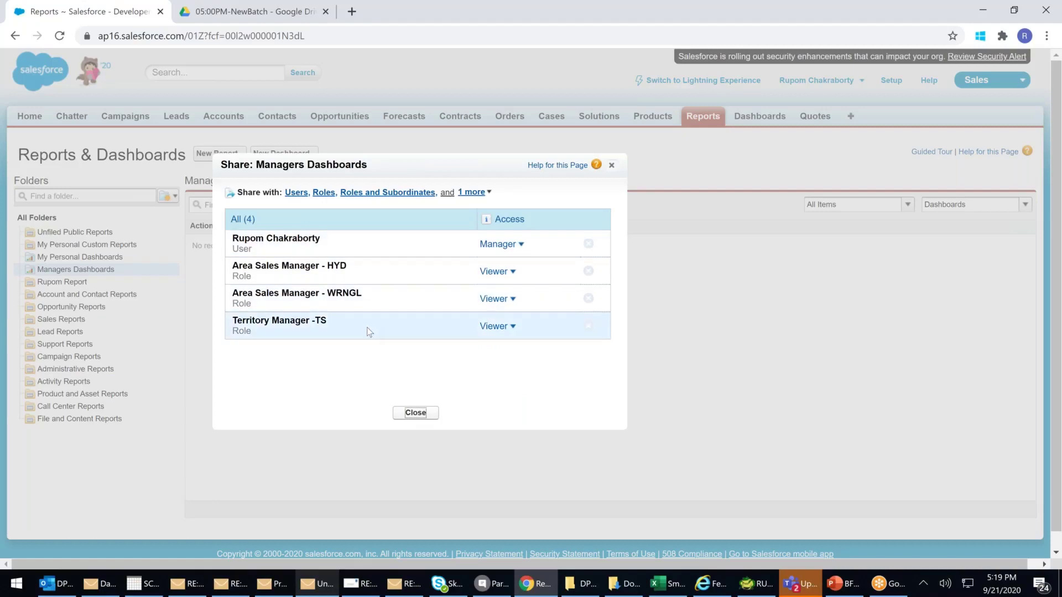
Close the folder sharing settings and open the Managers Opp Dashboard for editing
left_click(415, 413)
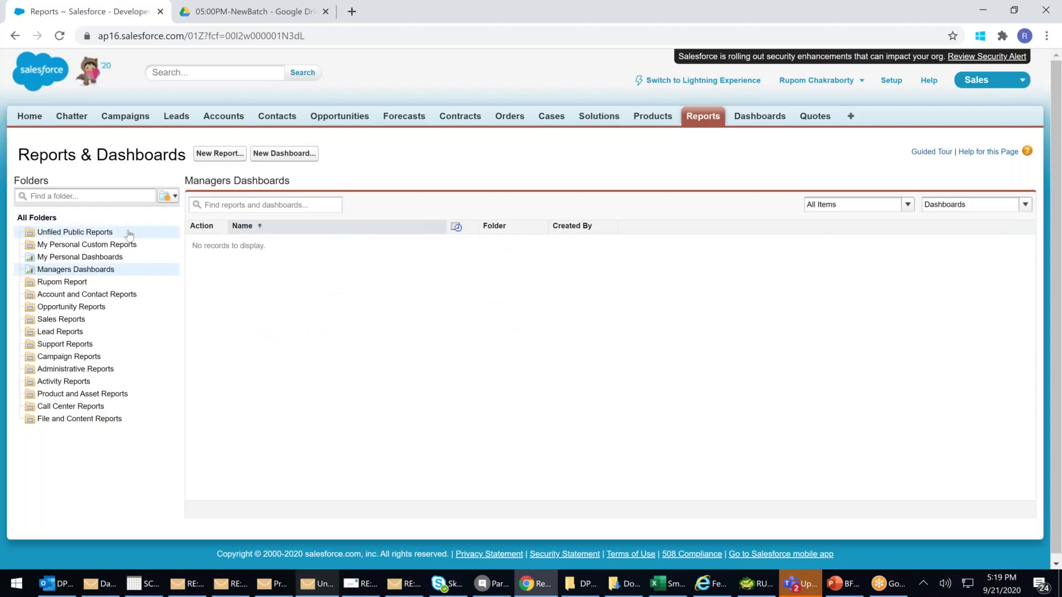
left_click(746, 117)
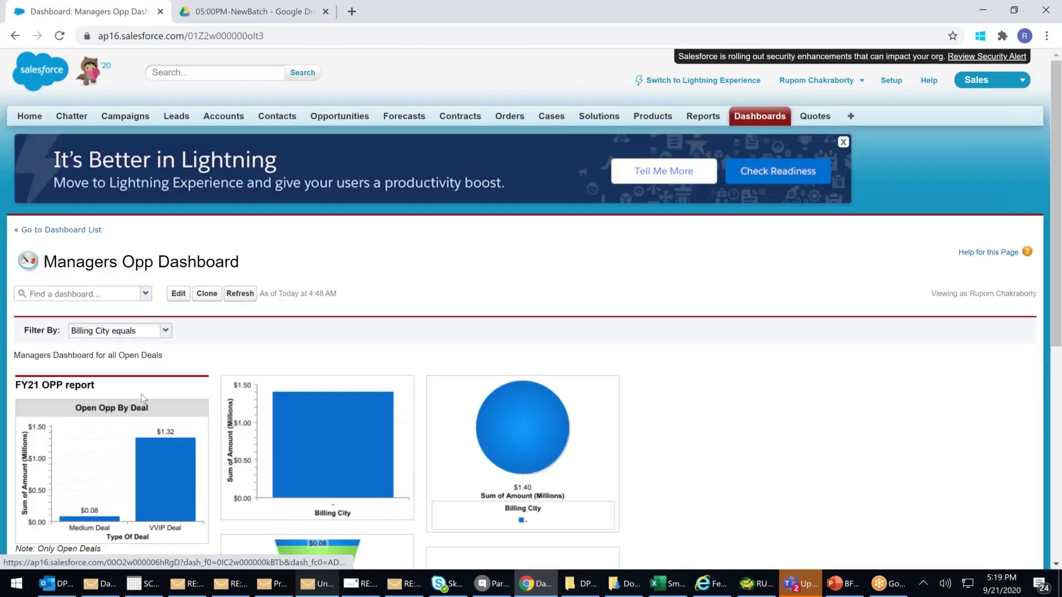
scroll(141, 394, "down", 1)
left_click(178, 225)
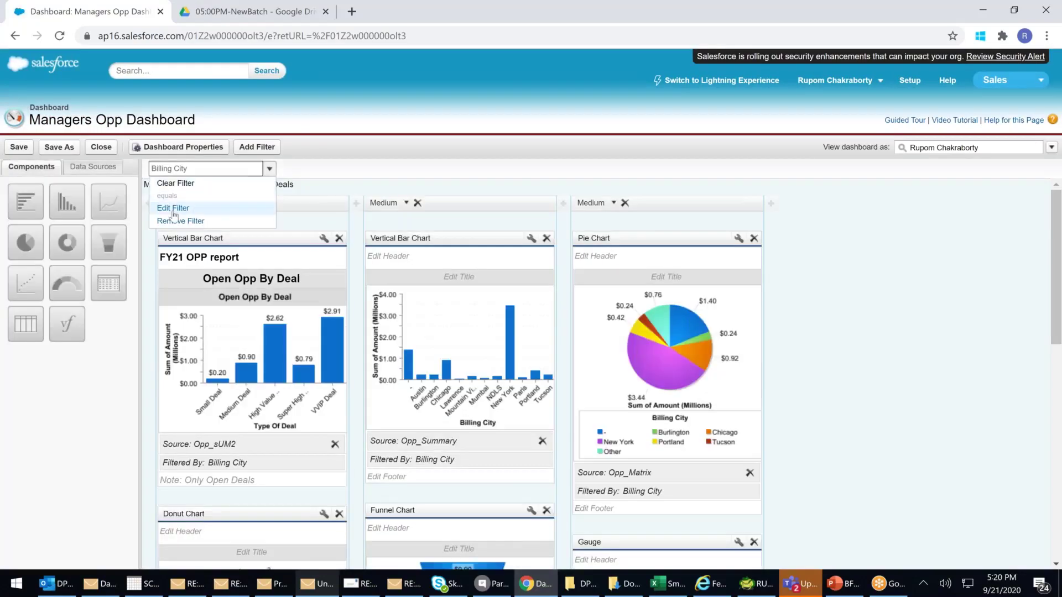
Edit the Billing City filter and set the operator of its filter option to contains
left_click(175, 209)
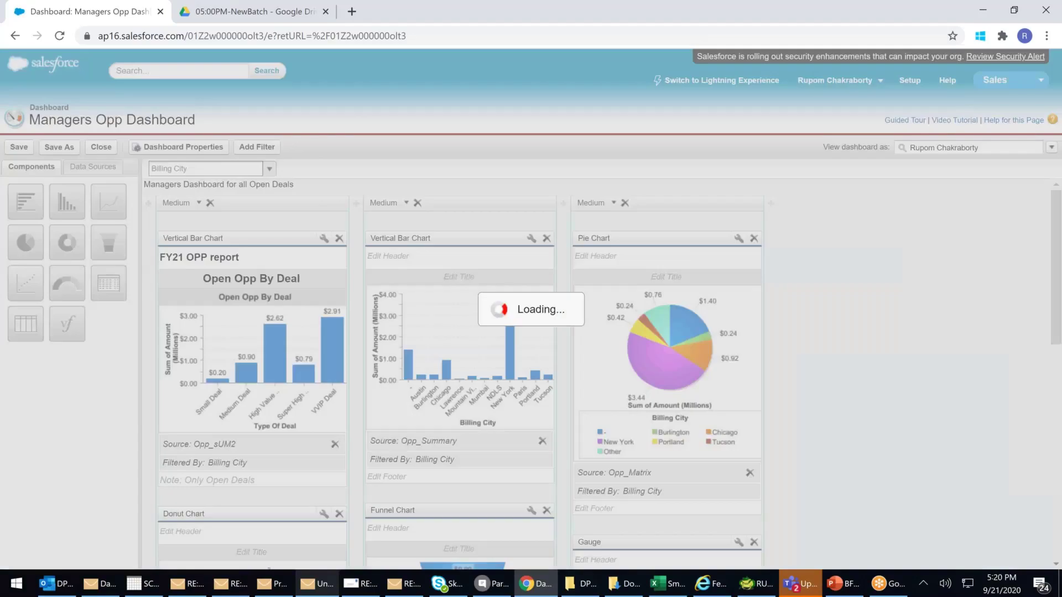
left_click(409, 287)
left_click(398, 299)
left_click(518, 285)
left_click(479, 285)
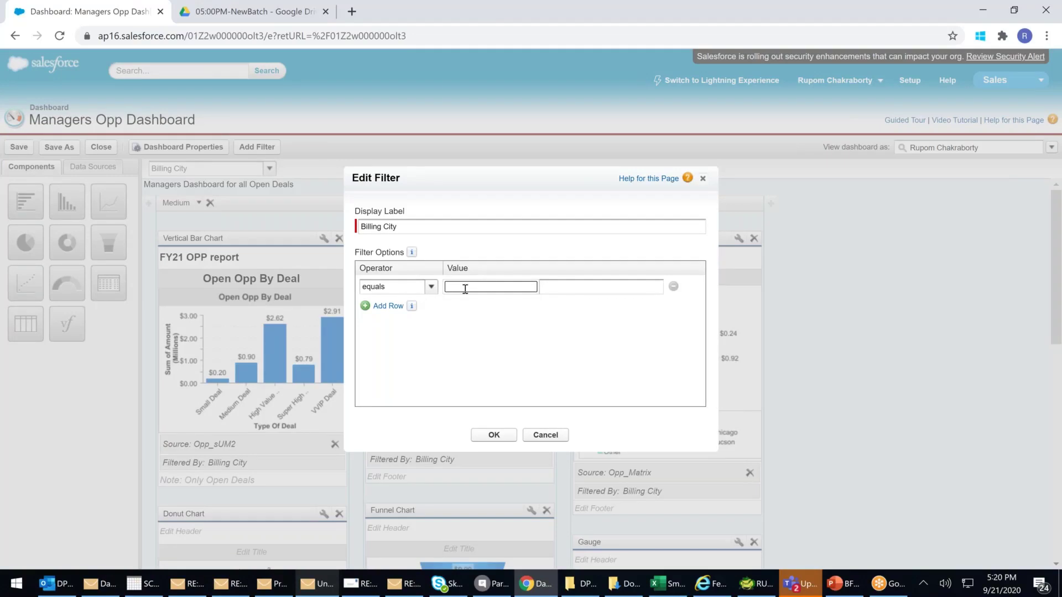
left_click(430, 287)
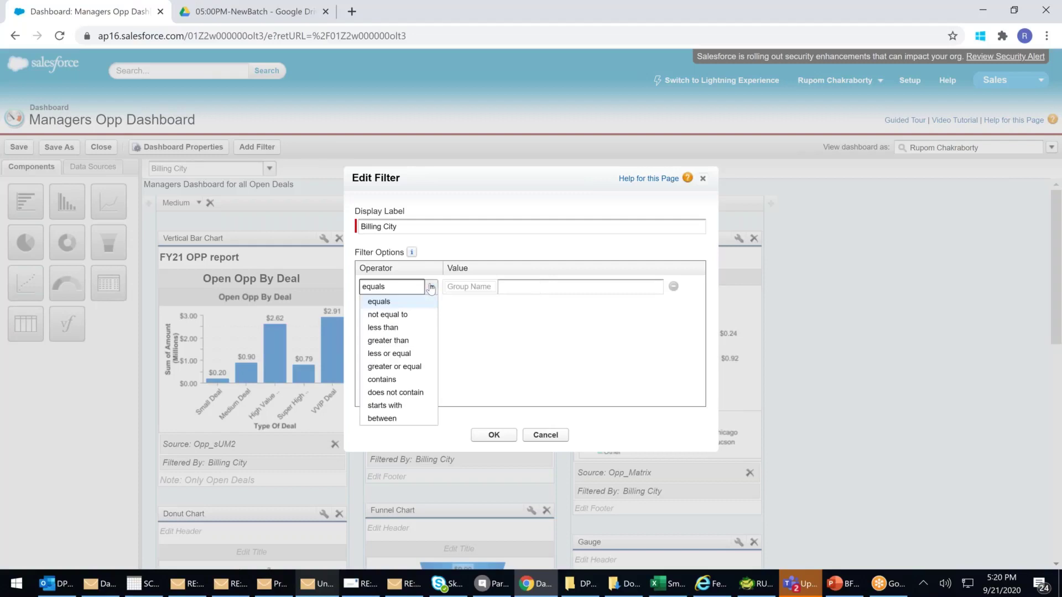
left_click(387, 380)
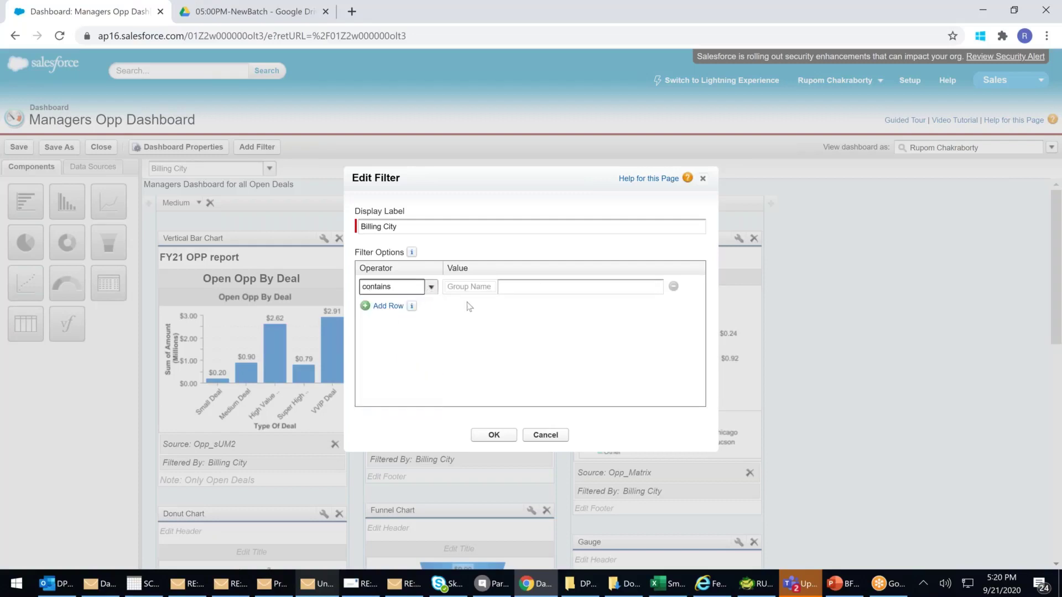
Set the filter option's value to Hyderabad and apply the contains Hyderabad option to the dashboard
left_click(483, 286)
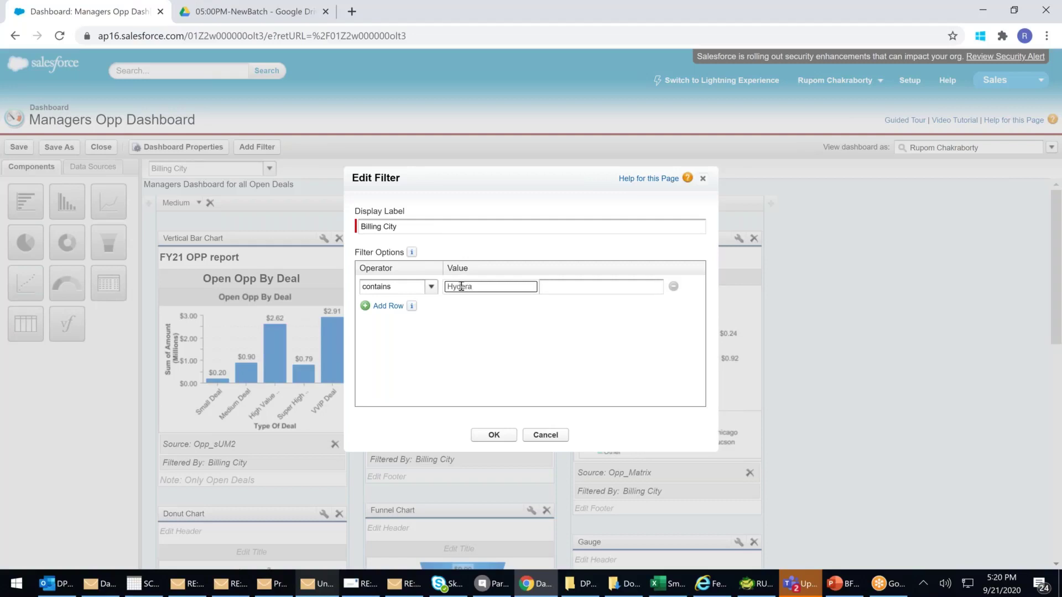
left_click(526, 339)
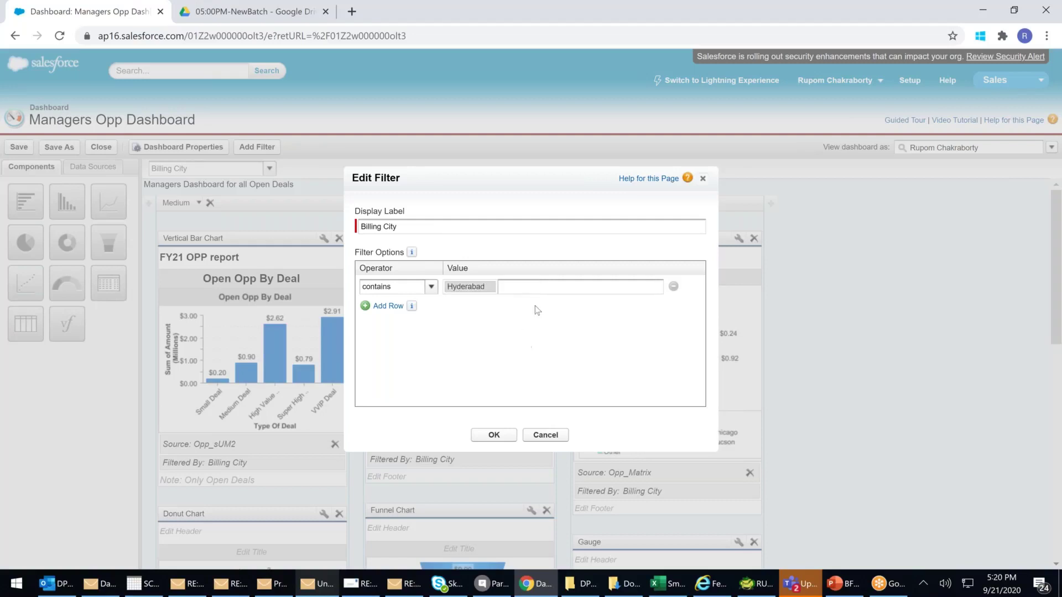
left_click(538, 286)
left_click(495, 287)
left_click(470, 396)
left_click(502, 435)
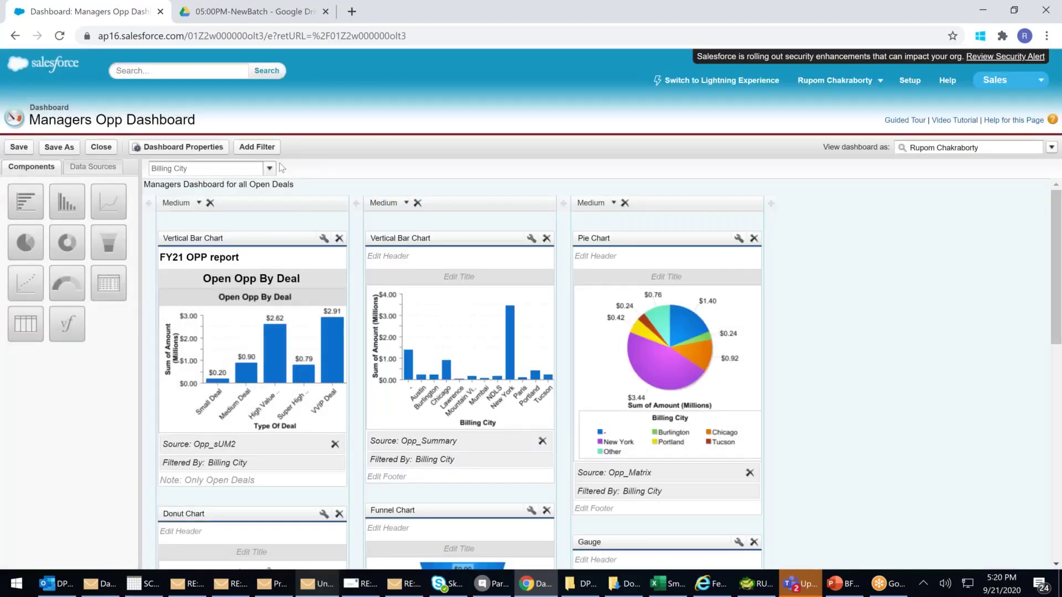
left_click(269, 168)
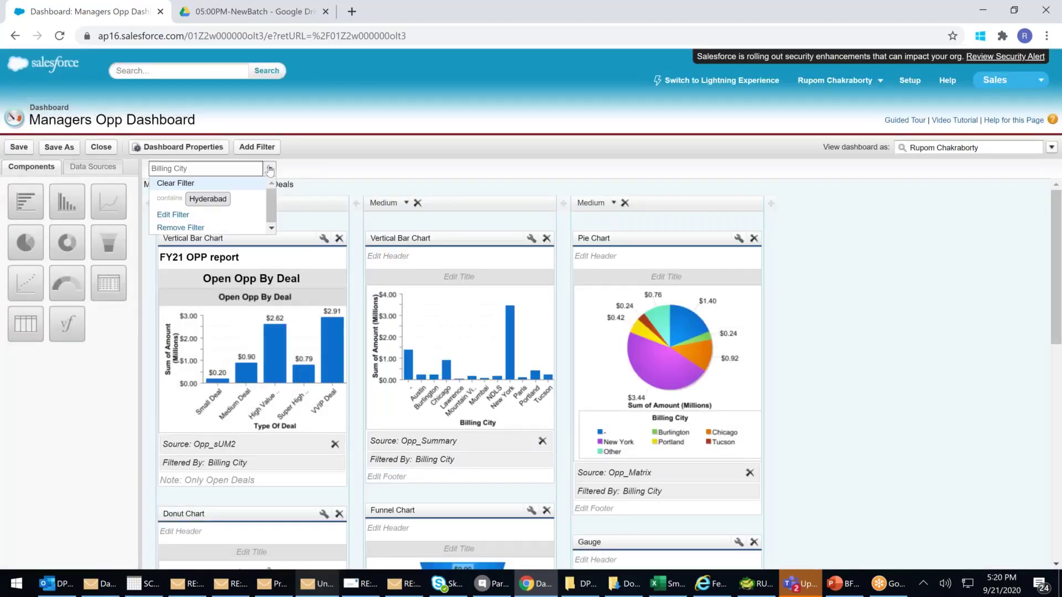
left_click(202, 200)
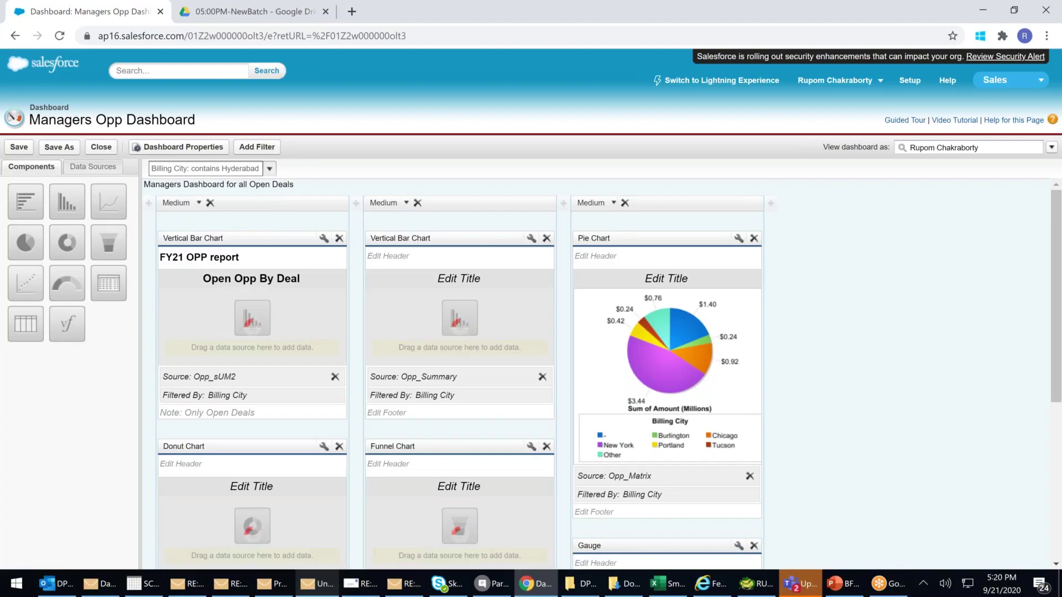
Add a second option to the Billing City filter with the operator contains and the value Mum
left_click(270, 169)
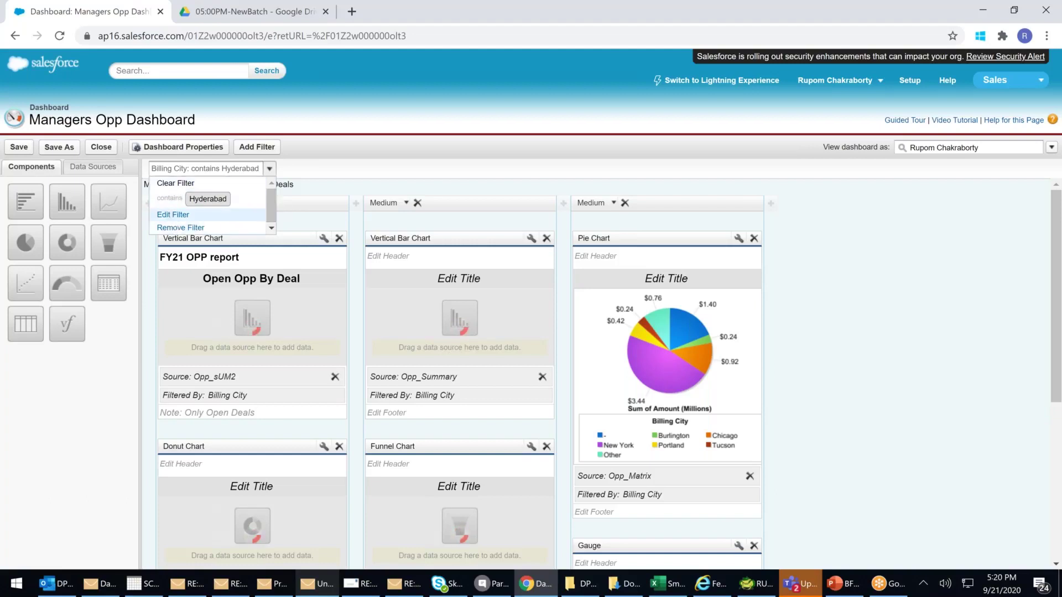
left_click(172, 215)
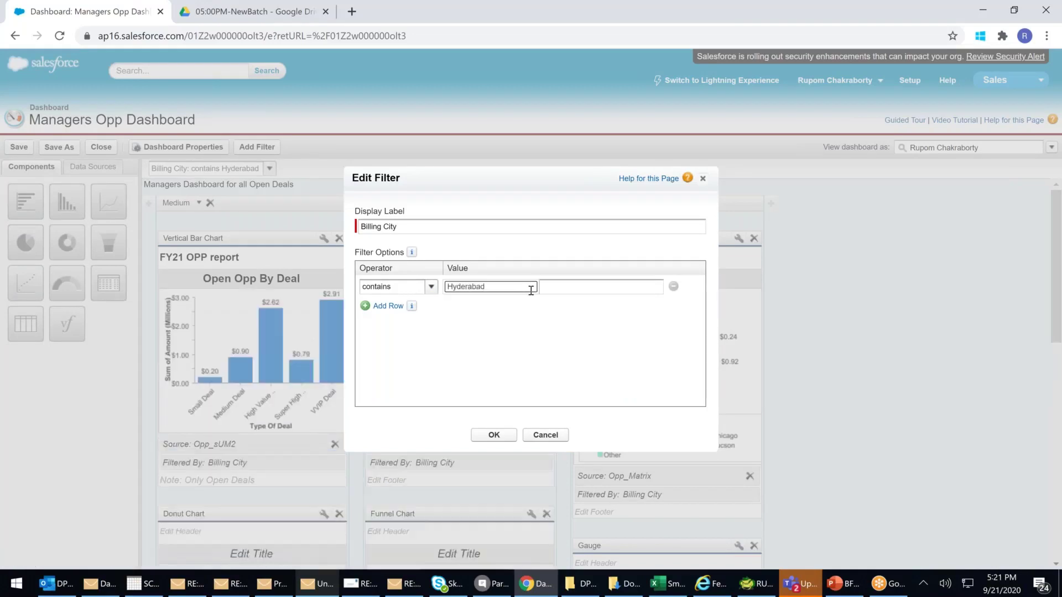
left_click(386, 306)
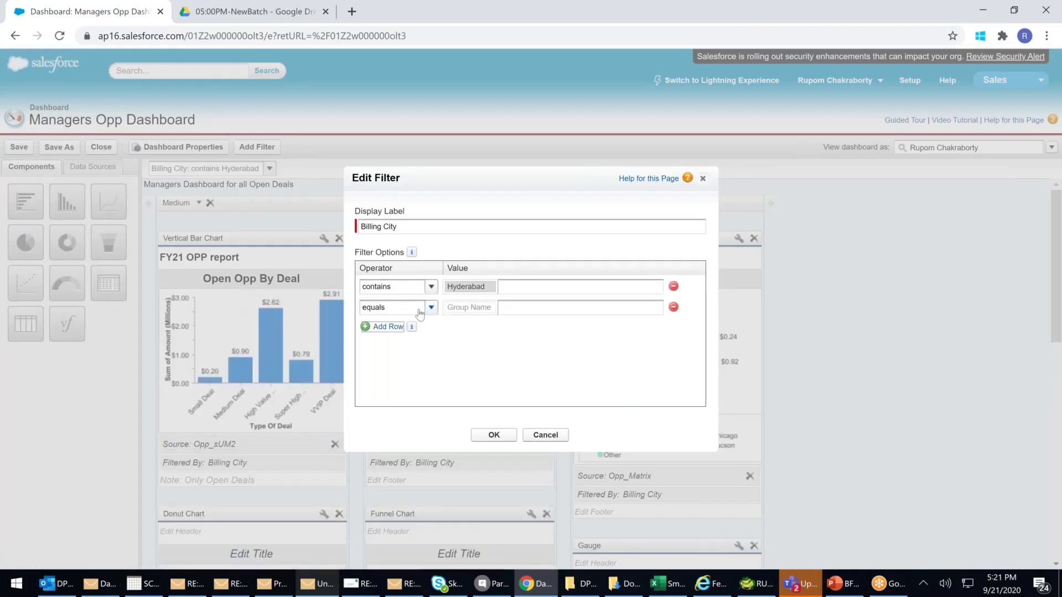
left_click(418, 308)
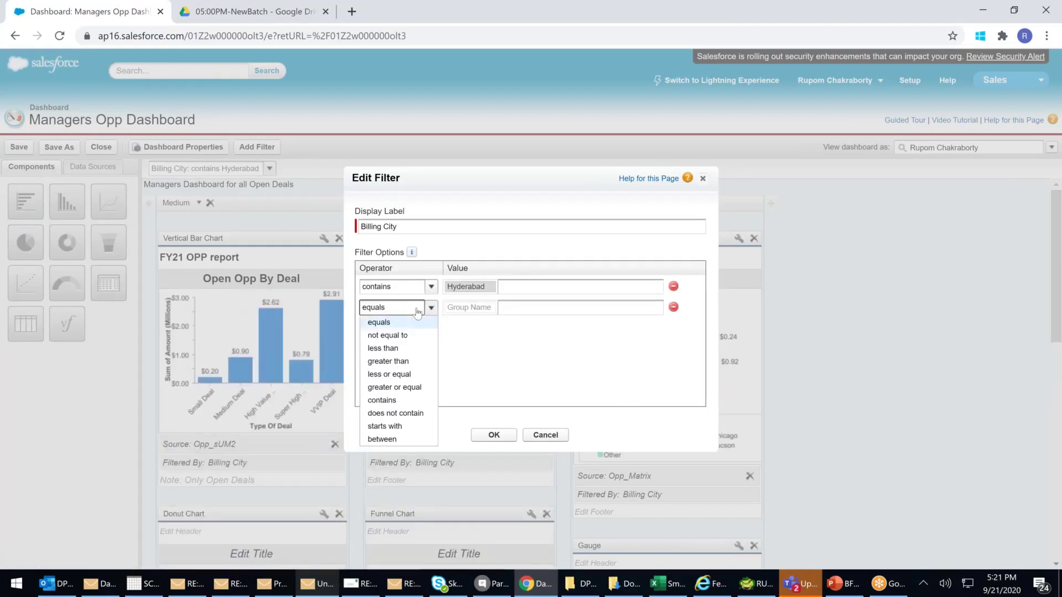
left_click(389, 401)
left_click(471, 306)
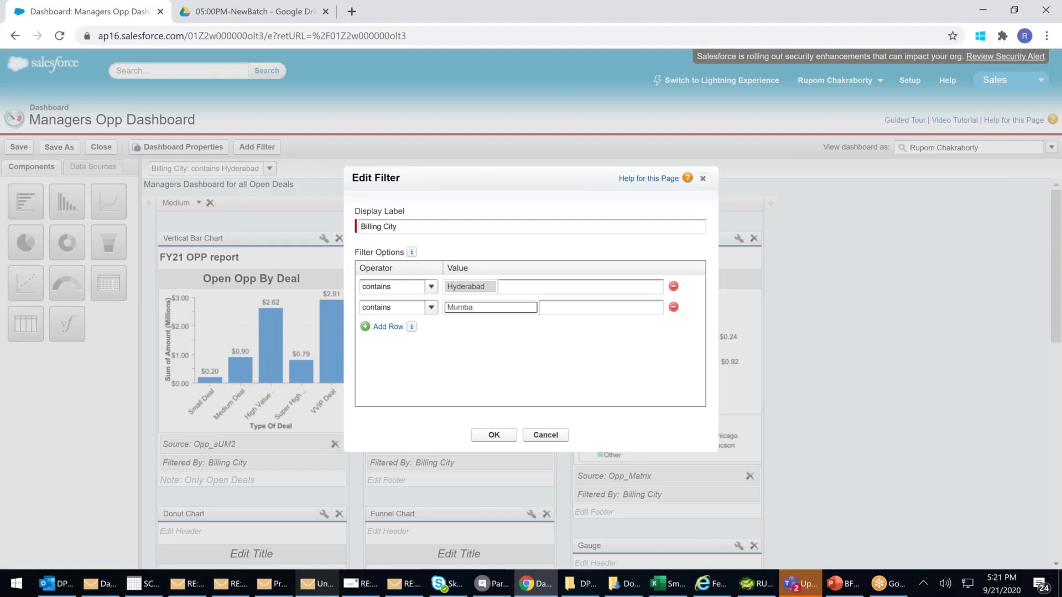
Set the first filter option's value to Hyd, accept the filter changes and check the list of options
left_click(496, 290)
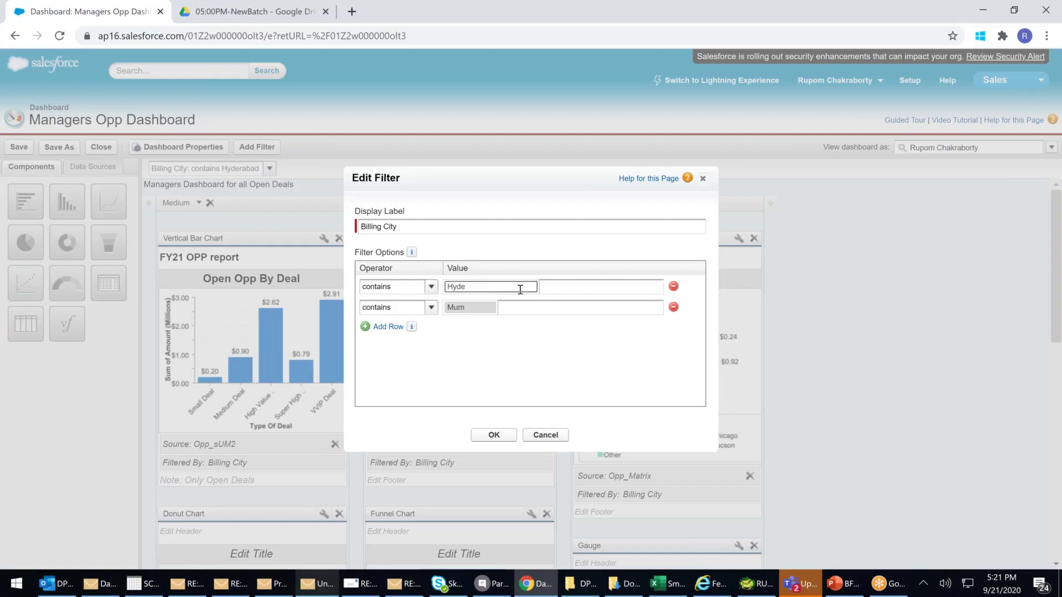
left_click(494, 437)
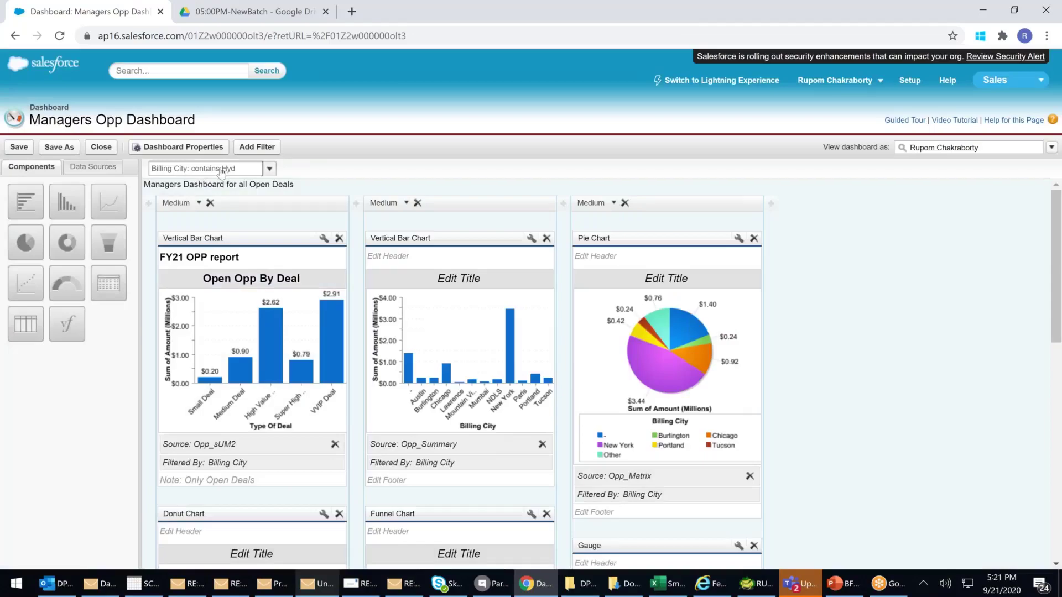
left_click(220, 171)
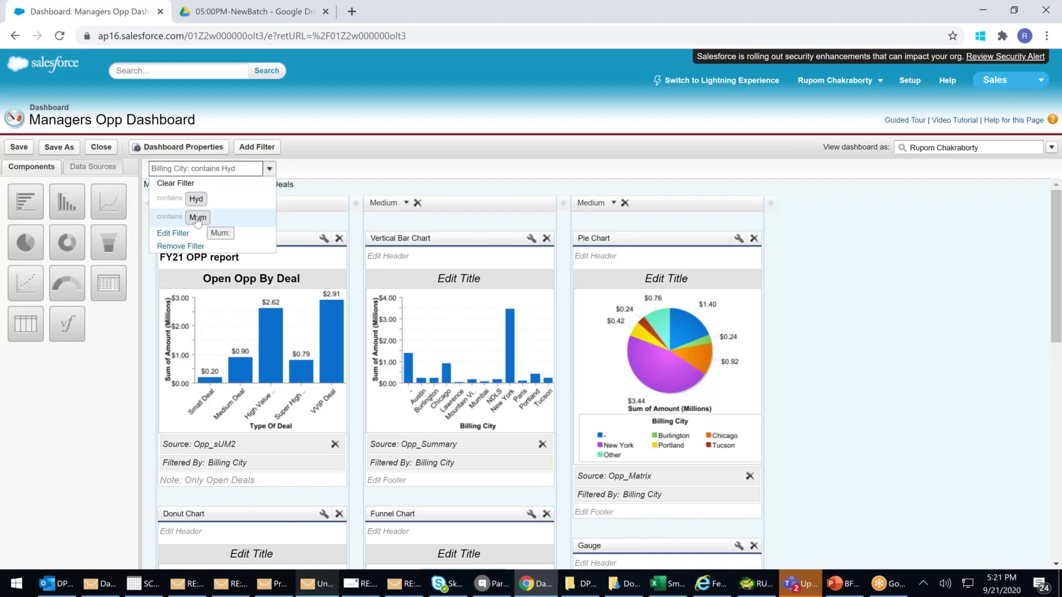
left_click(450, 169)
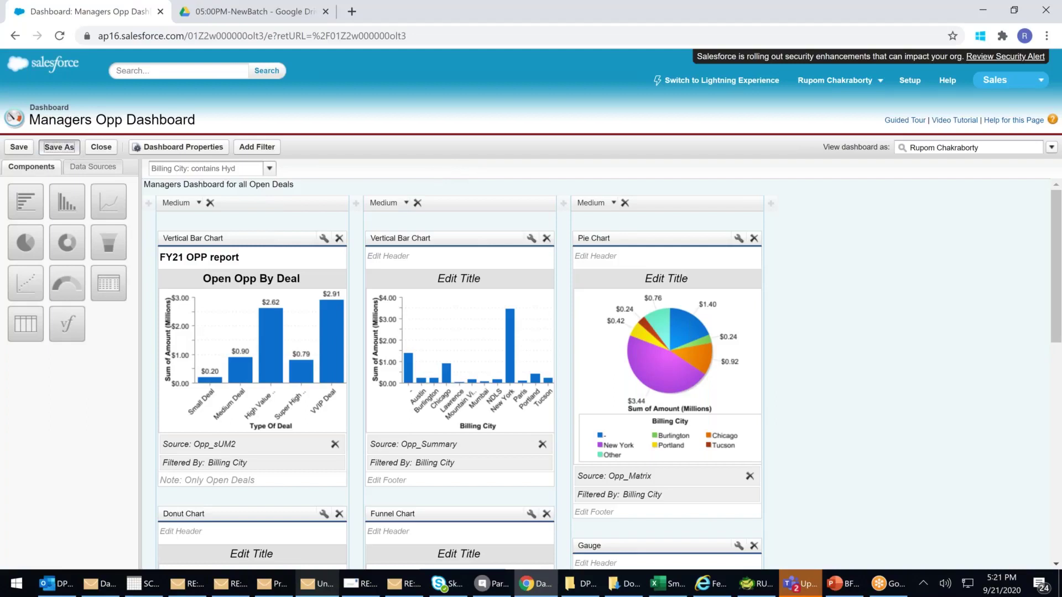
Save a copy of the dashboard titled "Manager Opp Dashboard 2" in the Managers Dashboards folder and run it
left_click(59, 147)
left_click(553, 265)
type("Manager D")
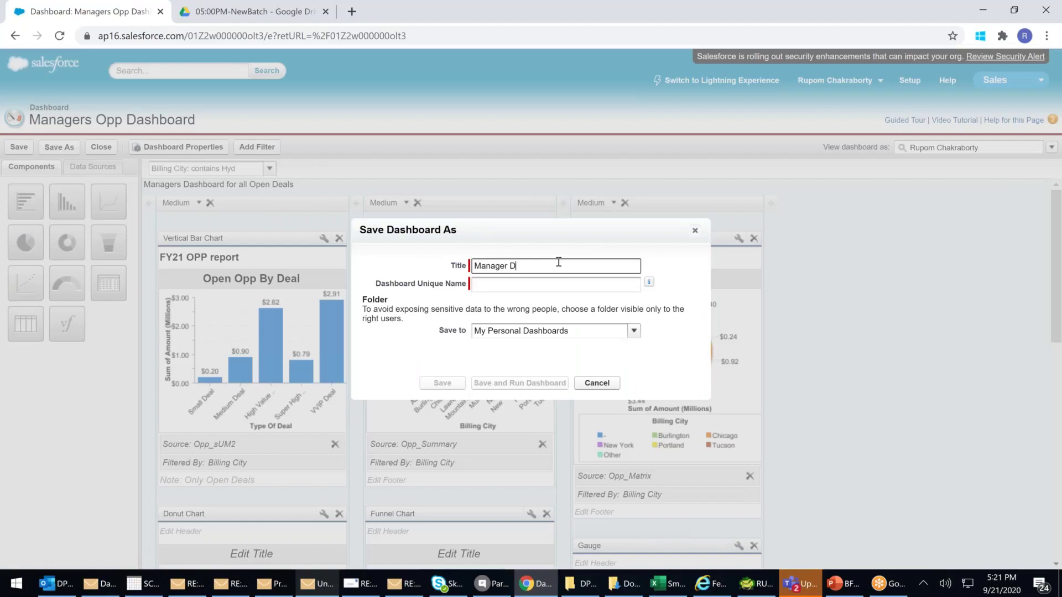
type(" Opp")
left_click(543, 331)
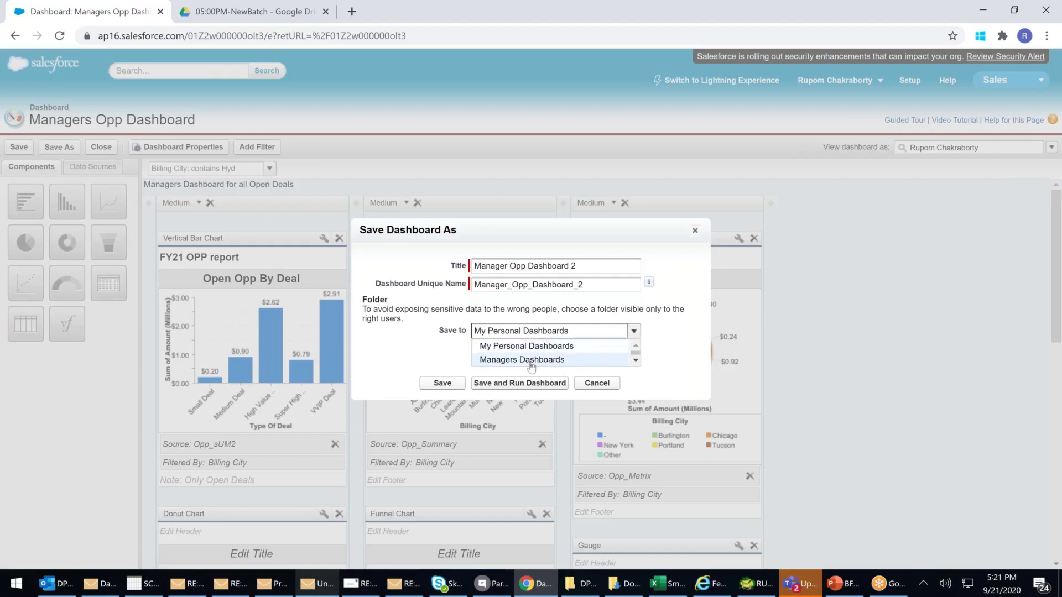
left_click(531, 360)
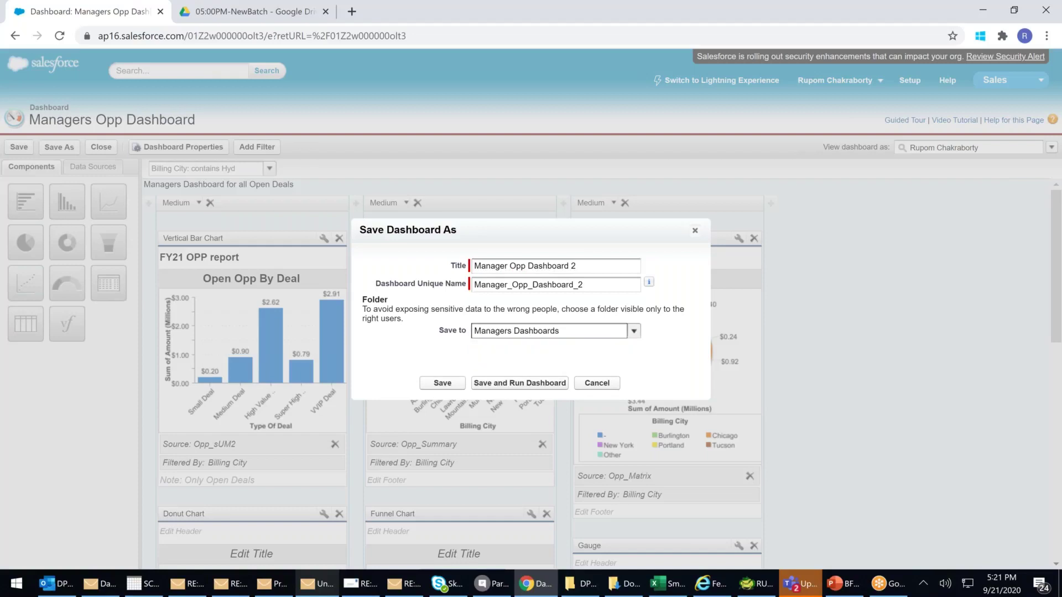
left_click(529, 387)
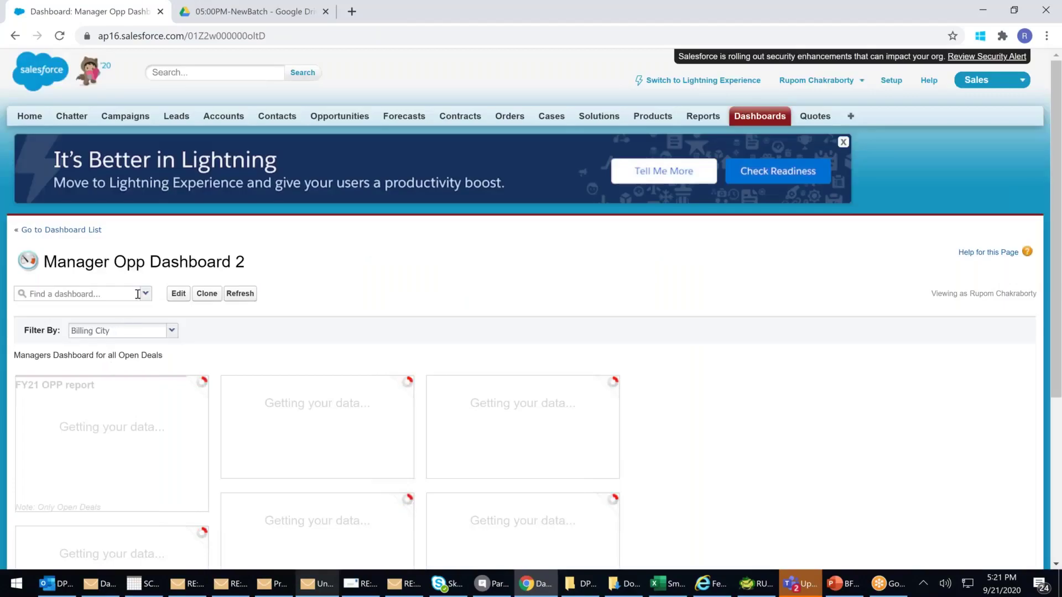
Check the list of available dashboards, filter Manager Opp Dashboard 2 by Billing City contains Hyd and review its components
left_click(144, 293)
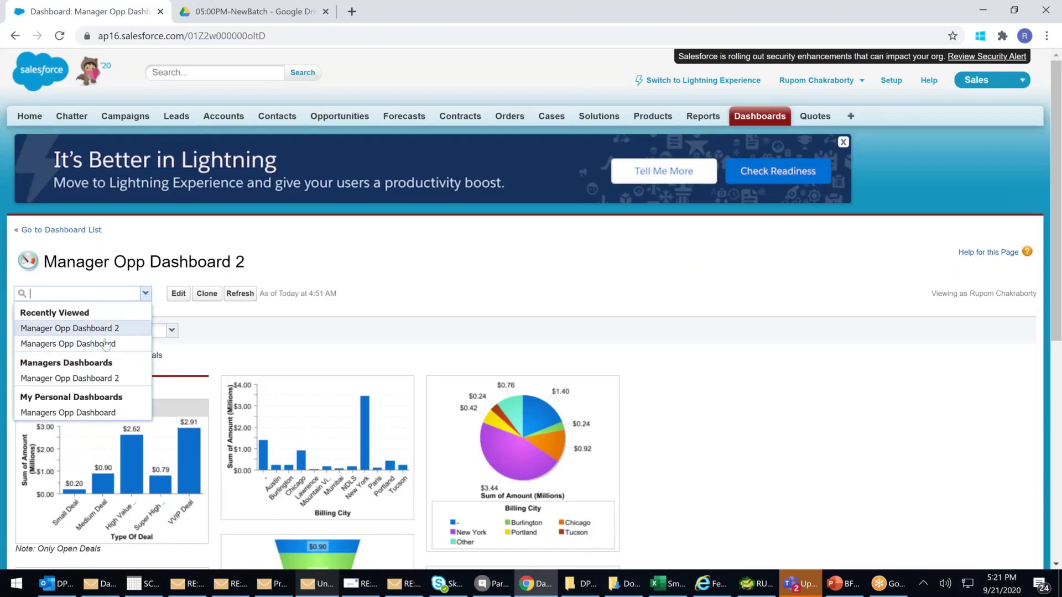
left_click(553, 304)
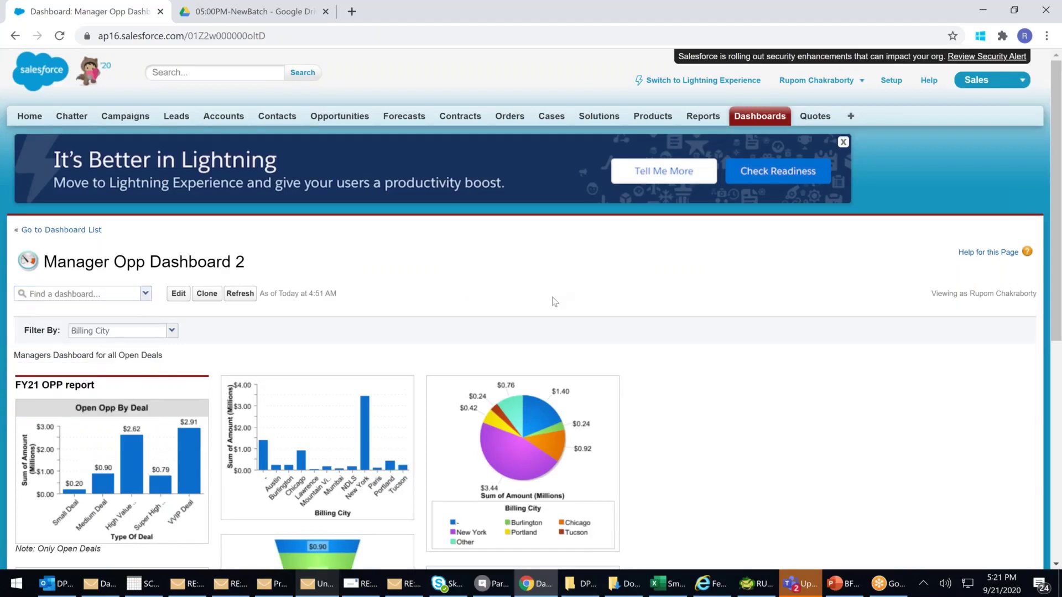
left_click(171, 332)
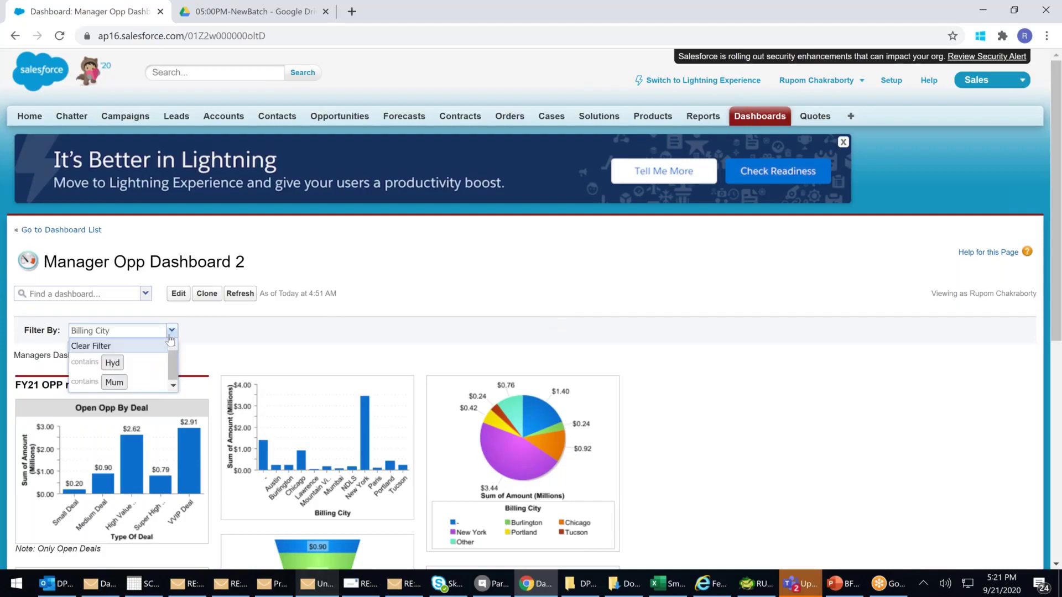
left_click(111, 362)
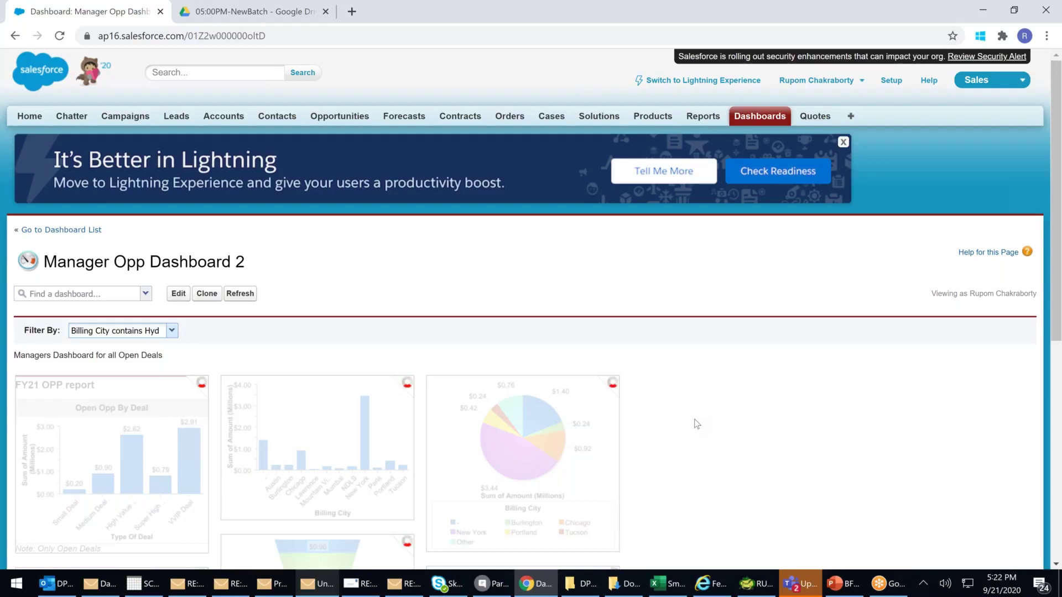
scroll(696, 424, "down", 1)
scroll(696, 424, "down", 2)
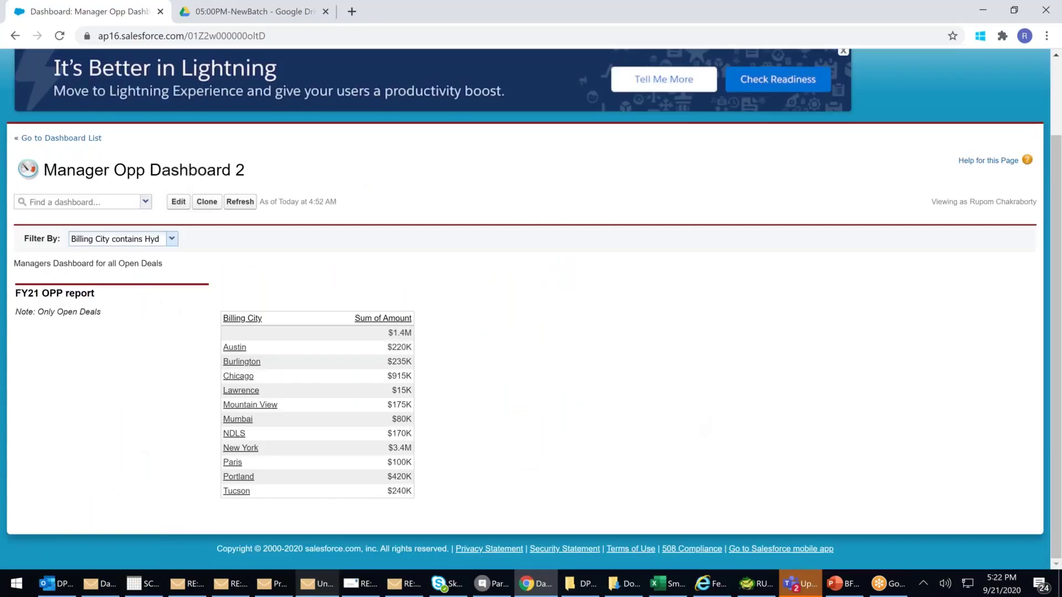
scroll(234, 297, "down", 2)
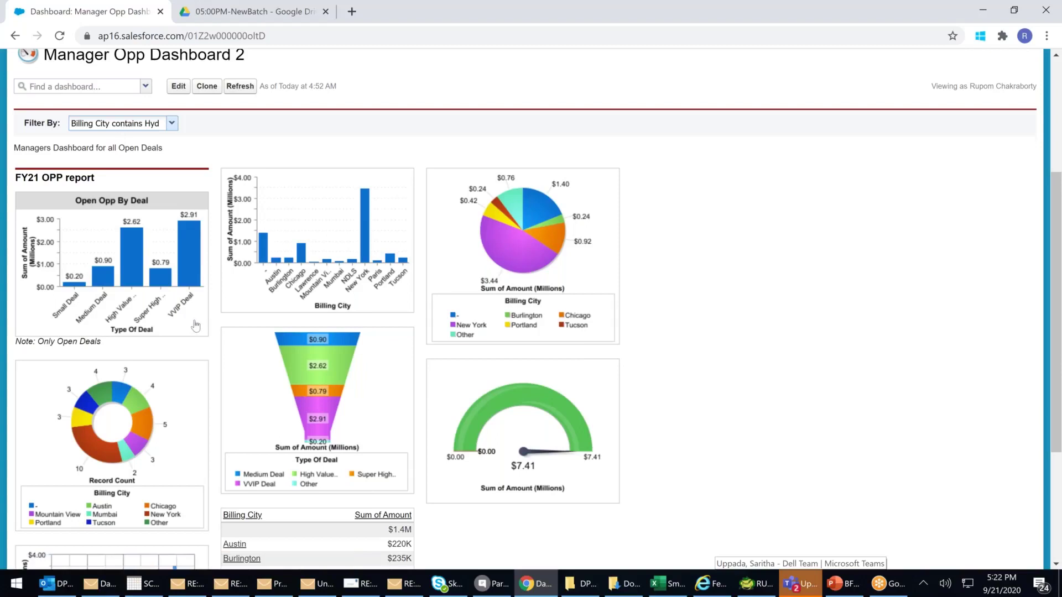
scroll(336, 252, "down", 1)
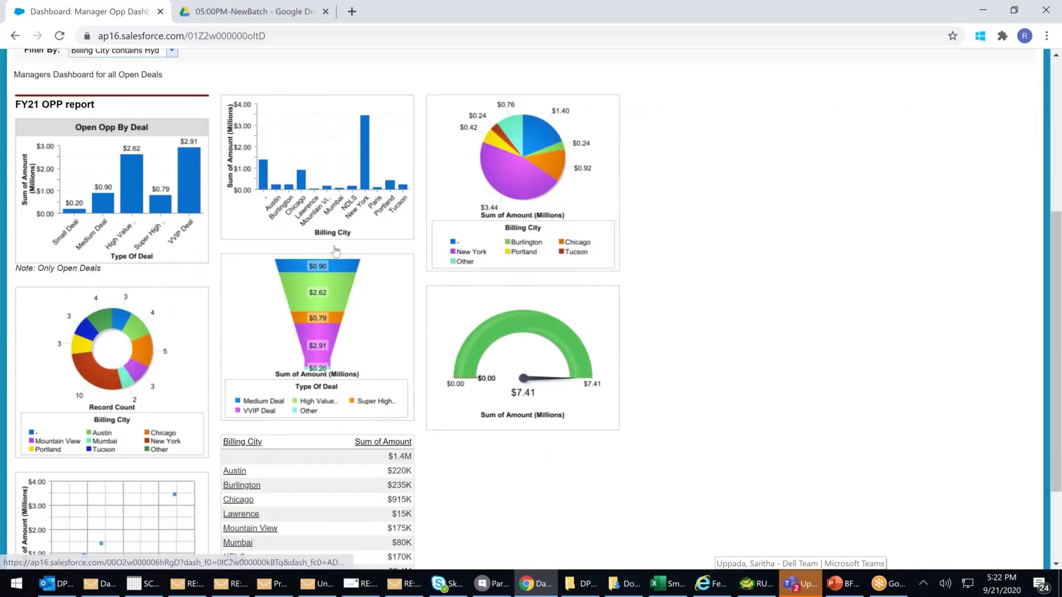
Switch the dashboard's Billing City filter to contains Mum and review the charts
scroll(336, 250, "down", 1)
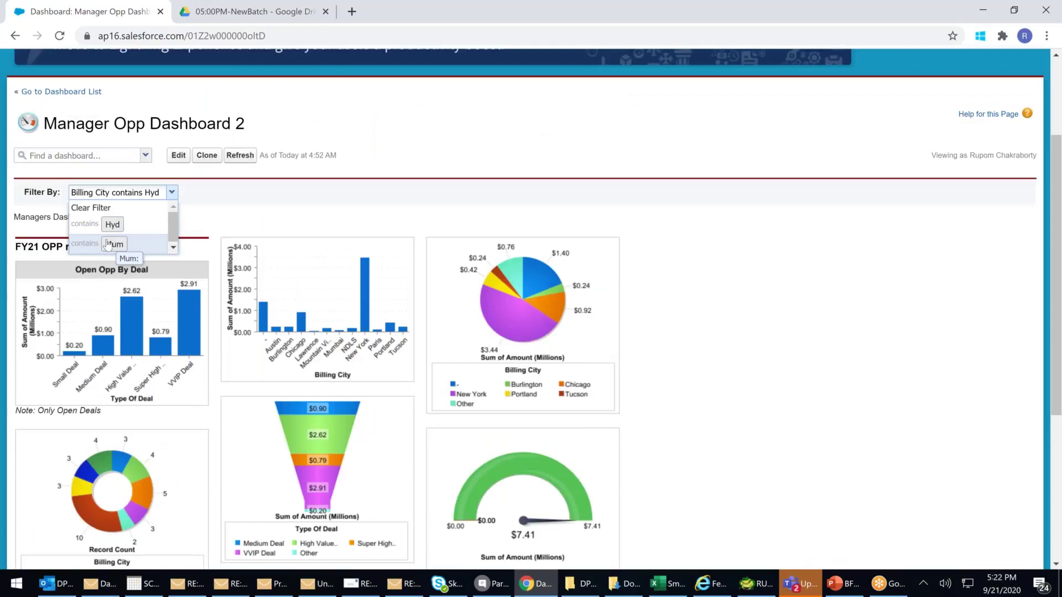
left_click(116, 243)
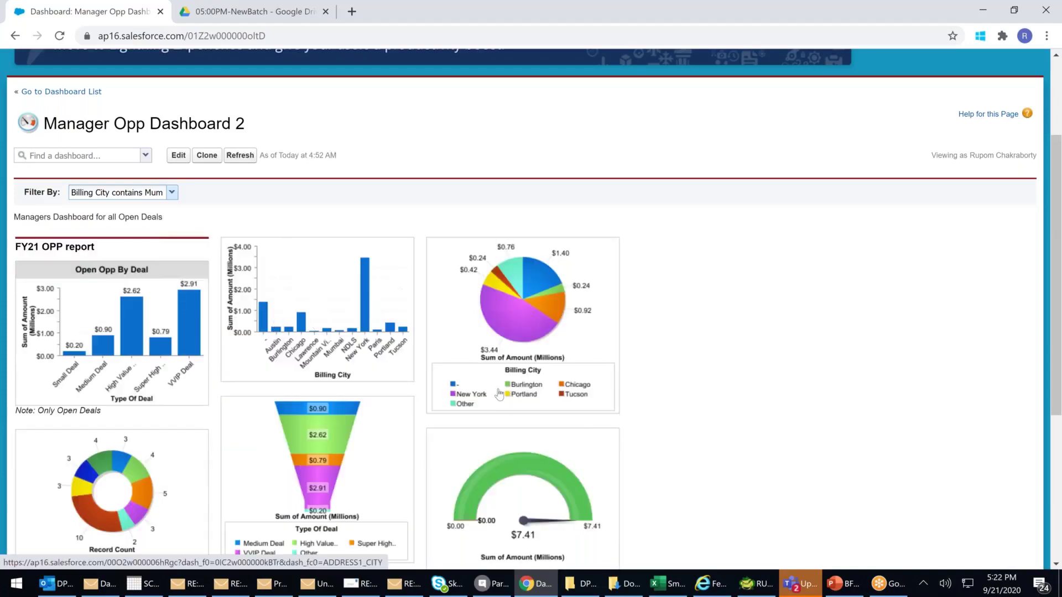
scroll(504, 385, "down", 1)
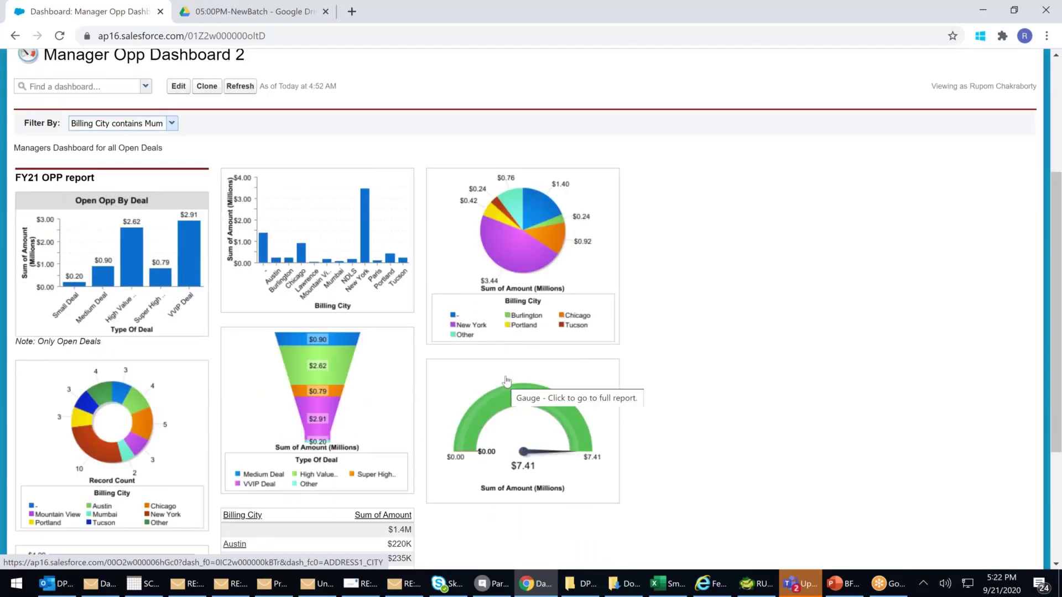
Check the Billing City filter's options and review all components of Manager Opp Dashboard 2
scroll(506, 377, "up", 1)
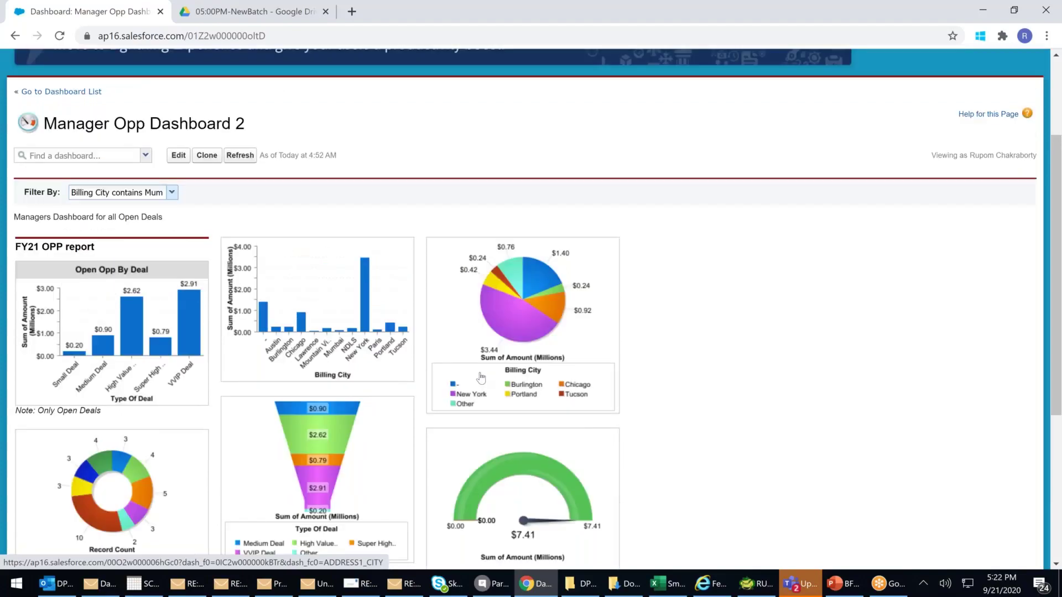
scroll(480, 378, "up", 1)
left_click(95, 263)
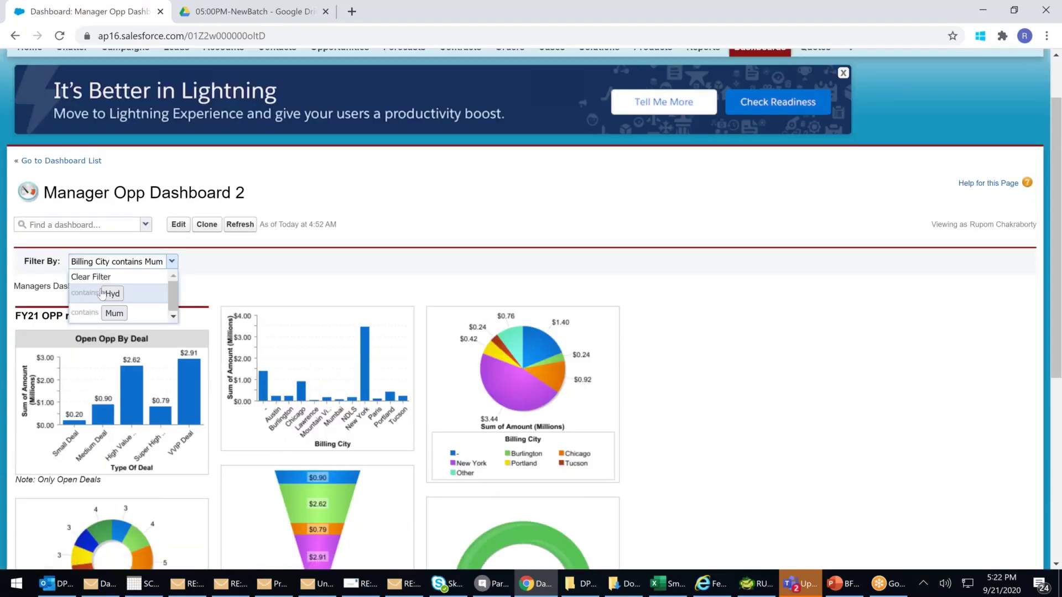
left_click(332, 282)
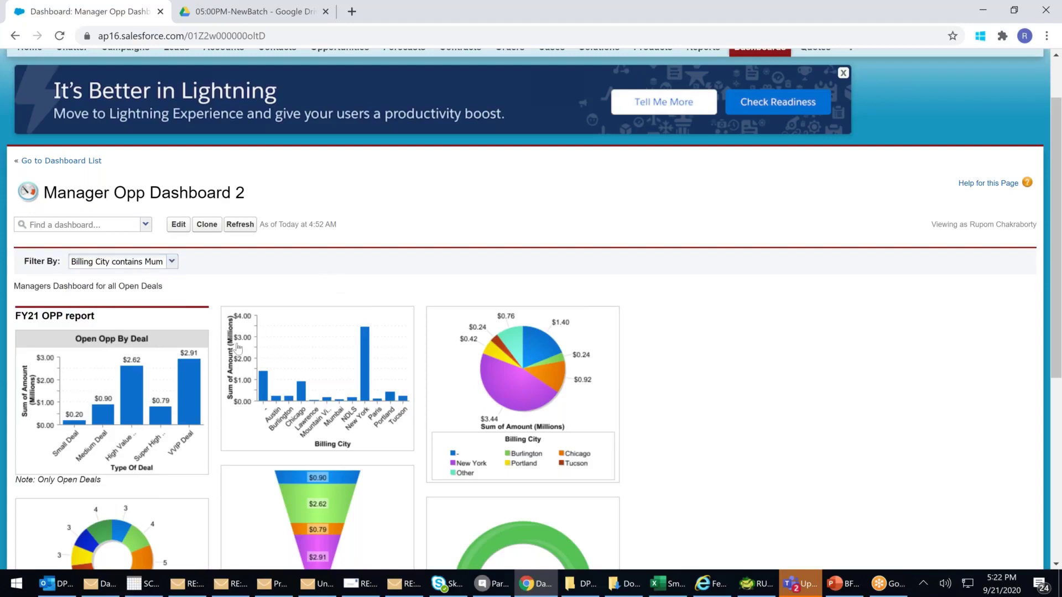
scroll(237, 348, "up", 1)
scroll(751, 124, "up", 2)
left_click(751, 118)
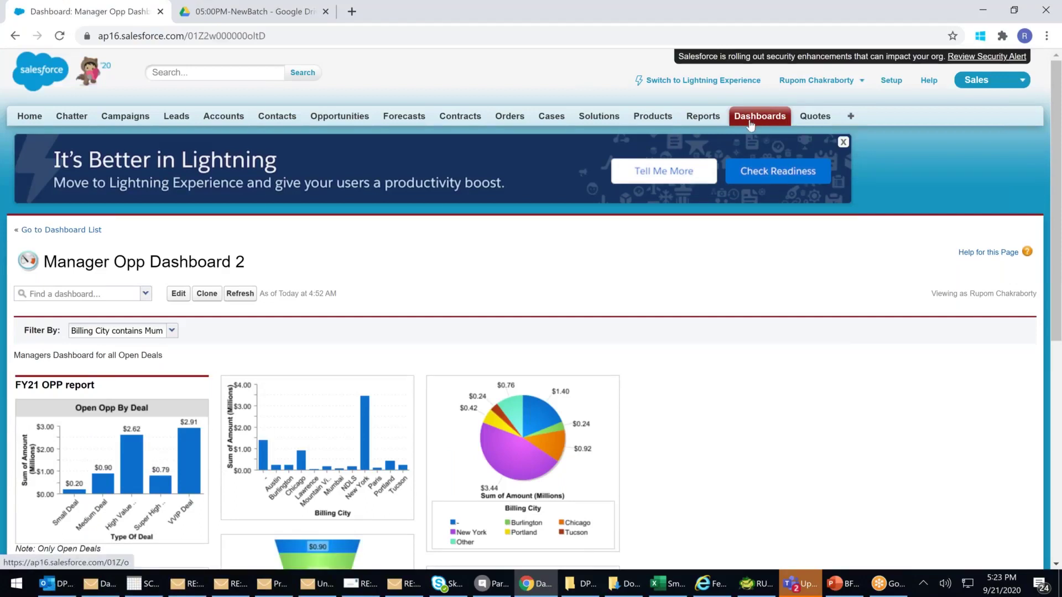
scroll(741, 372, "down", 3)
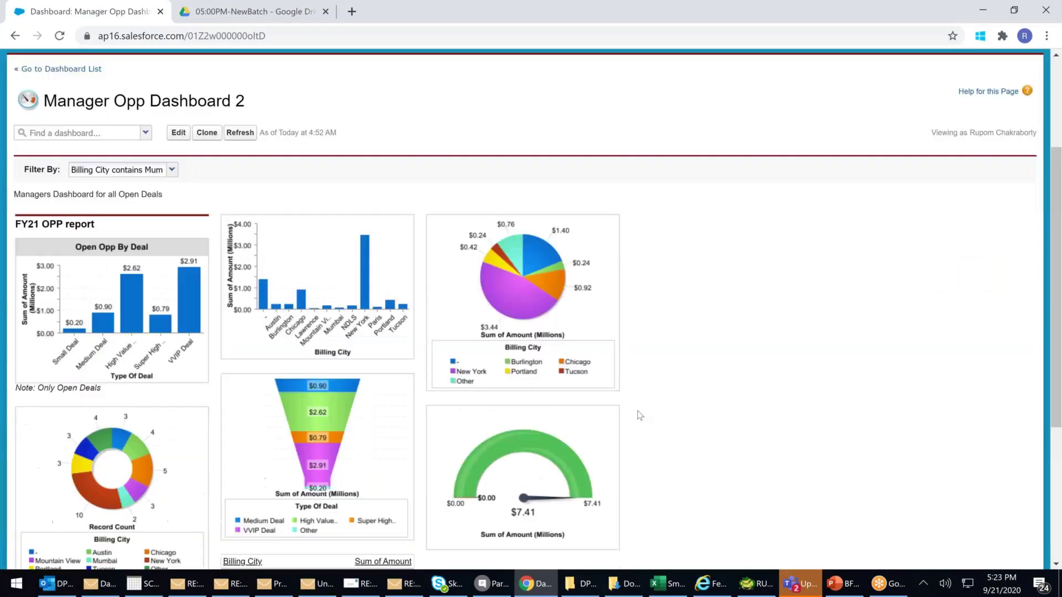
scroll(639, 415, "down", 1)
left_click_drag(707, 500, 126, 219)
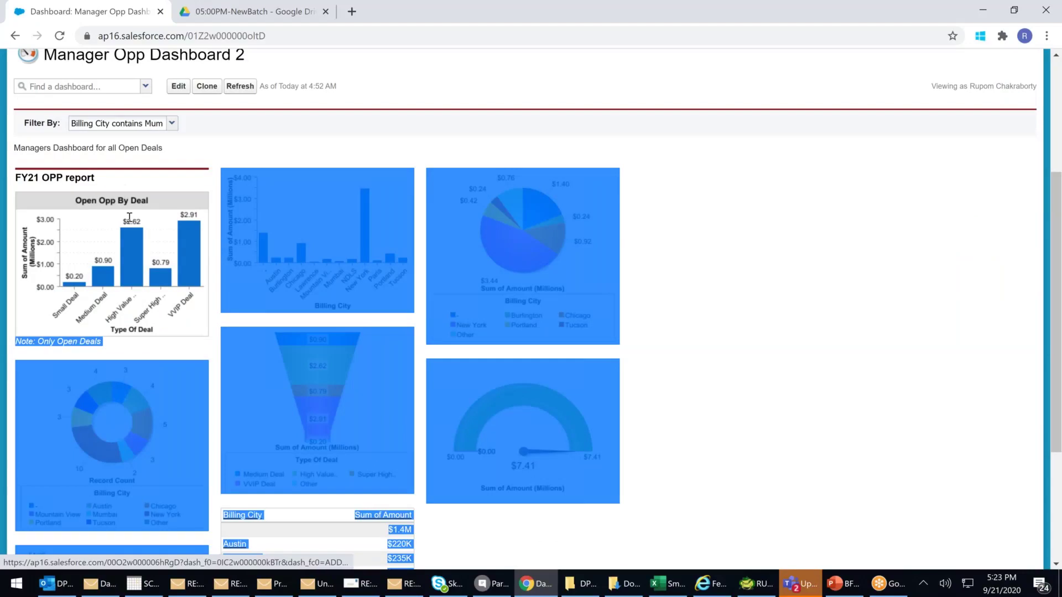
left_click(879, 232)
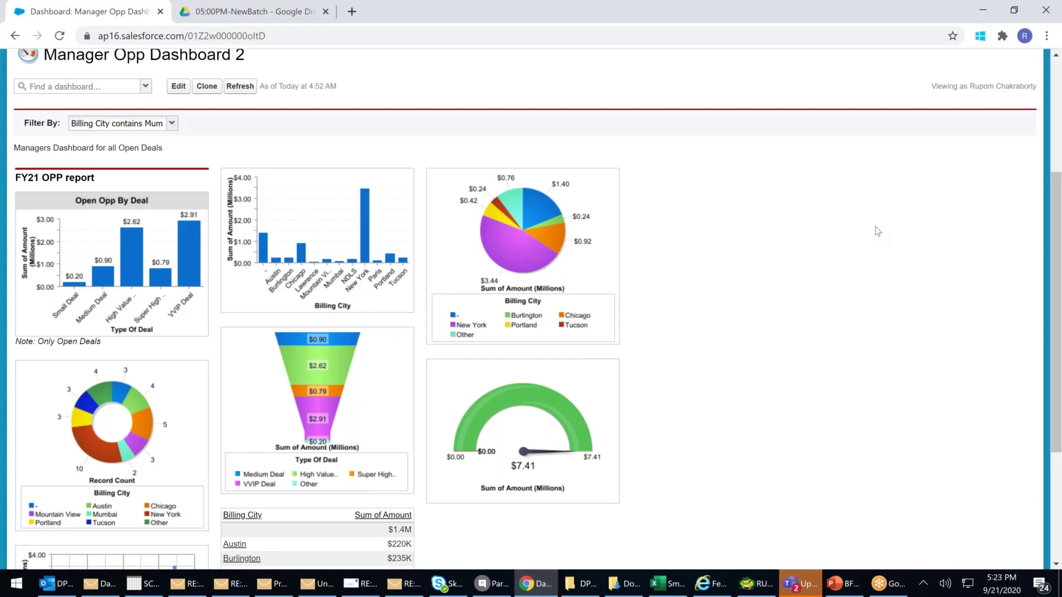
Open the Opp_Summary report behind the Billing City column chart and examine its pie chart, filter and grouped opportunities
left_click(285, 249)
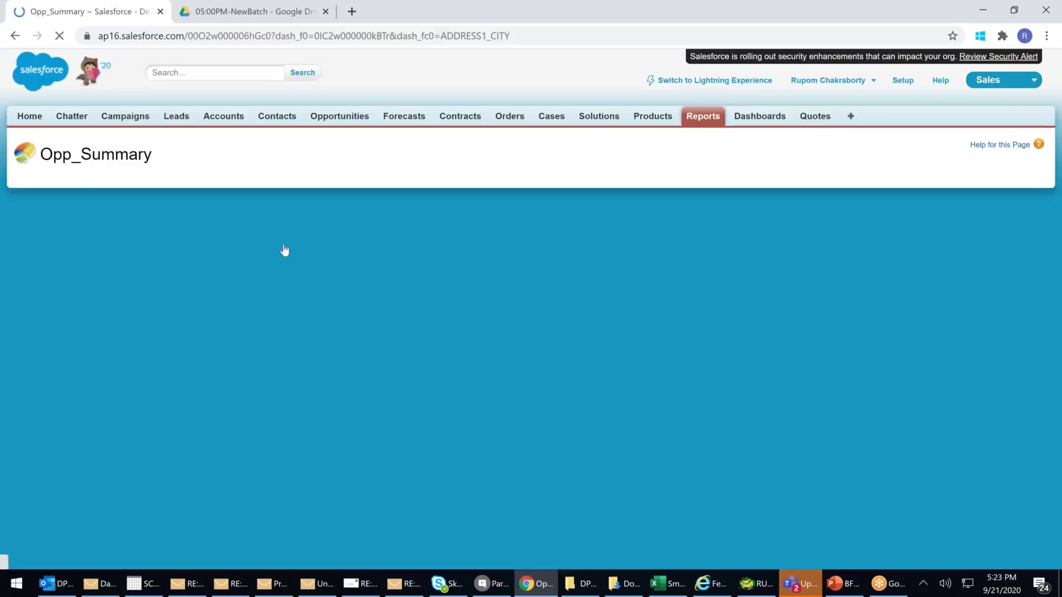
scroll(330, 268, "down", 5)
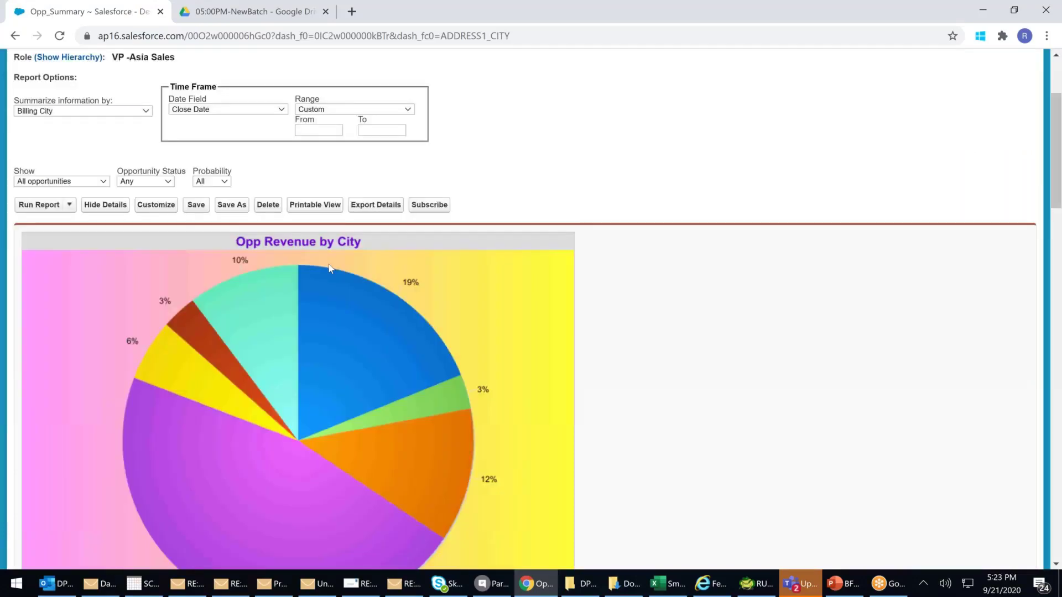
left_click(15, 37)
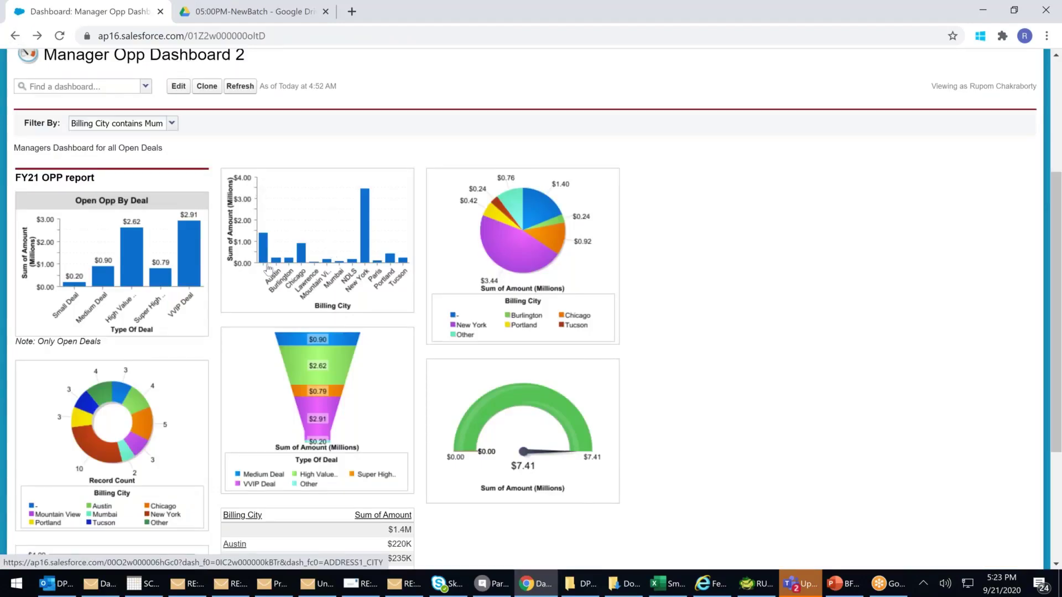
left_click(316, 228)
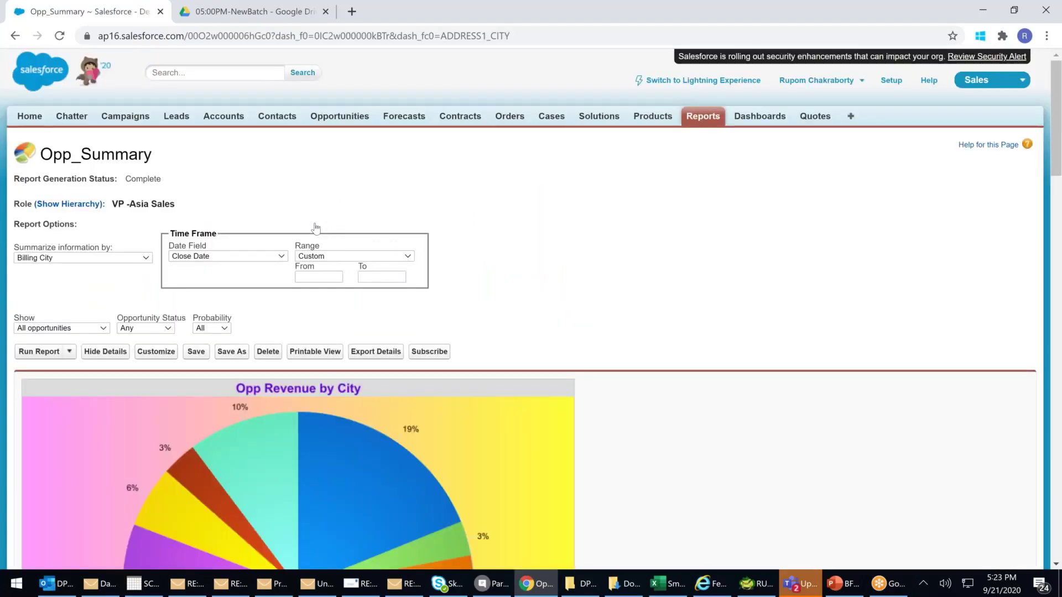
scroll(316, 228, "down", 10)
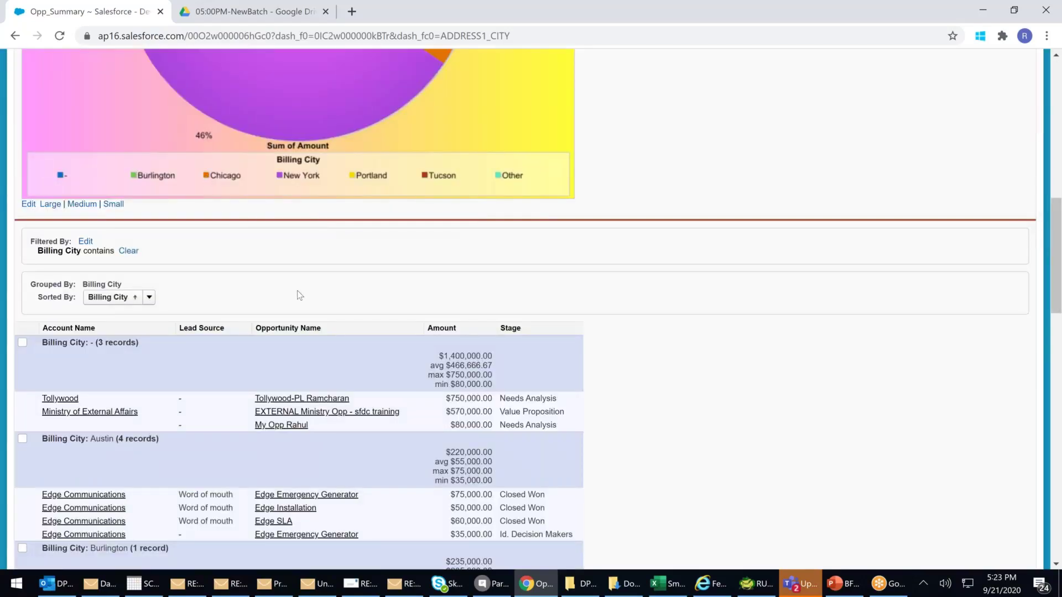
scroll(298, 295, "up", 10)
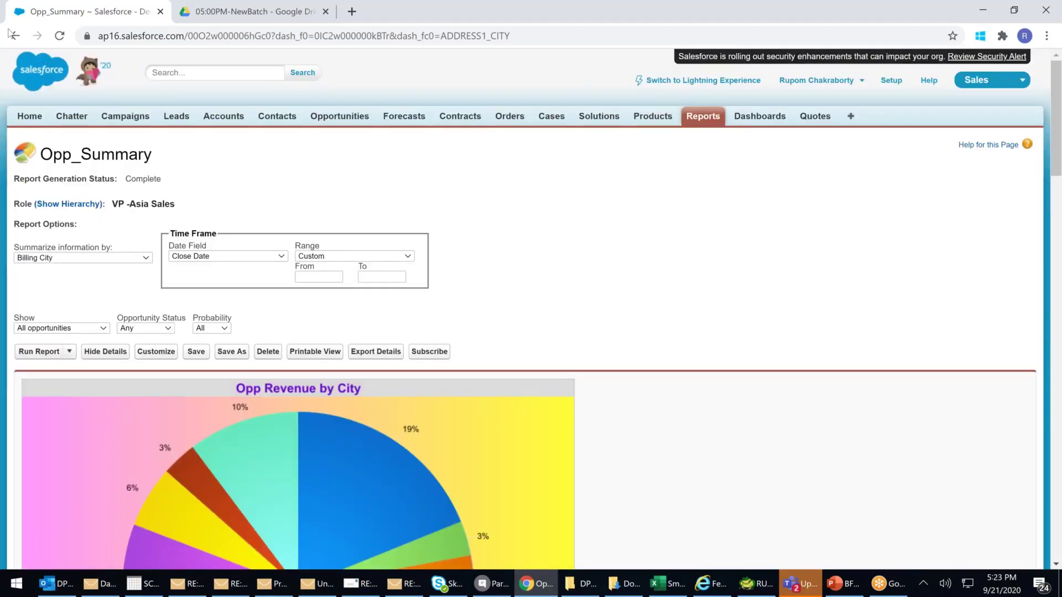
Return to Manager Opp Dashboard 2 from the report and look over its charts, table and gauge
left_click(759, 116)
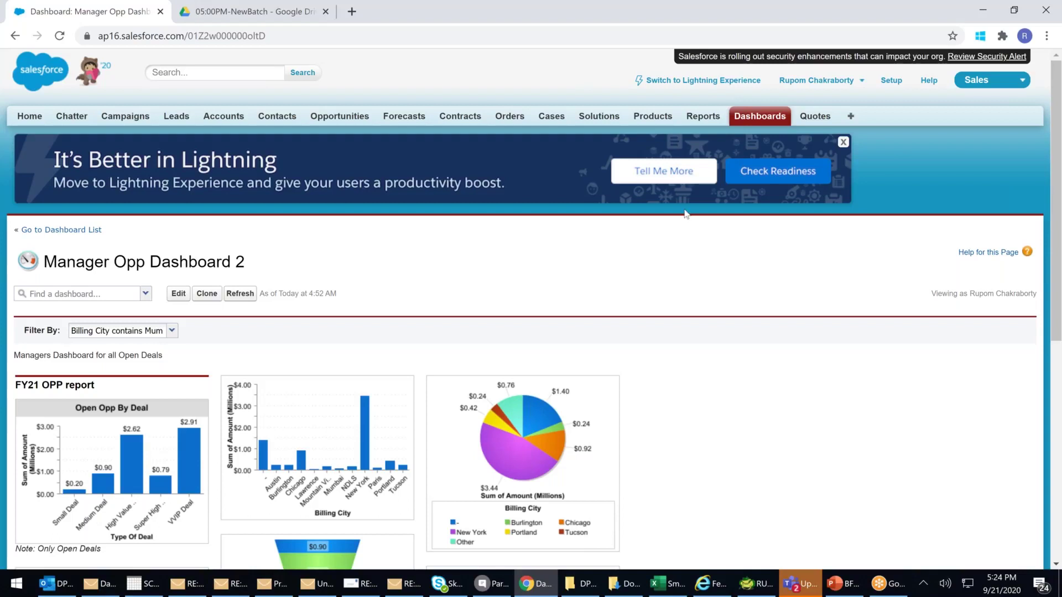
scroll(649, 261, "down", 2)
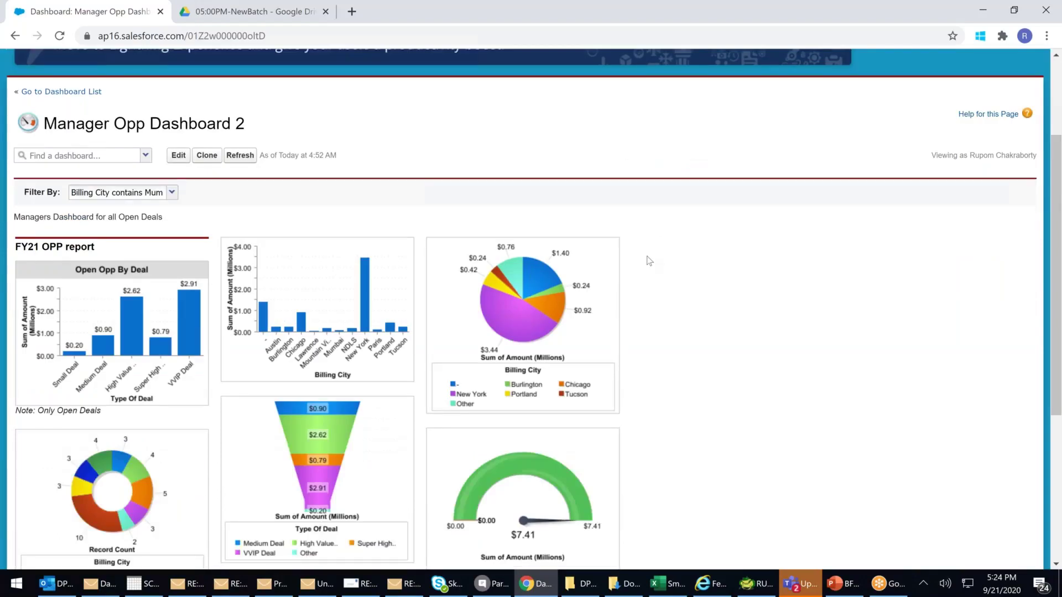
scroll(649, 261, "down", 2)
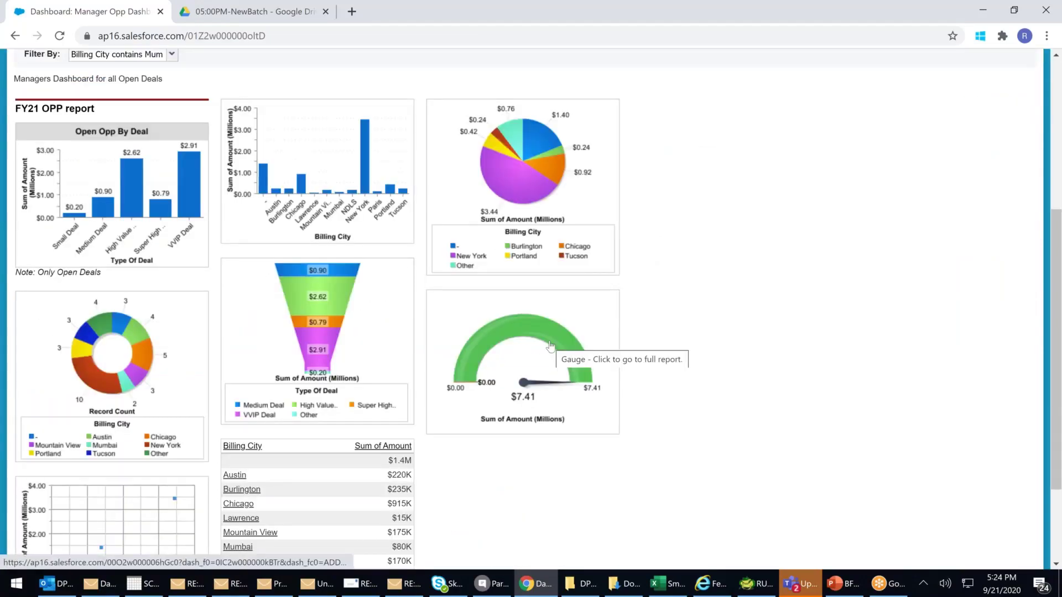
scroll(550, 347, "up", 1)
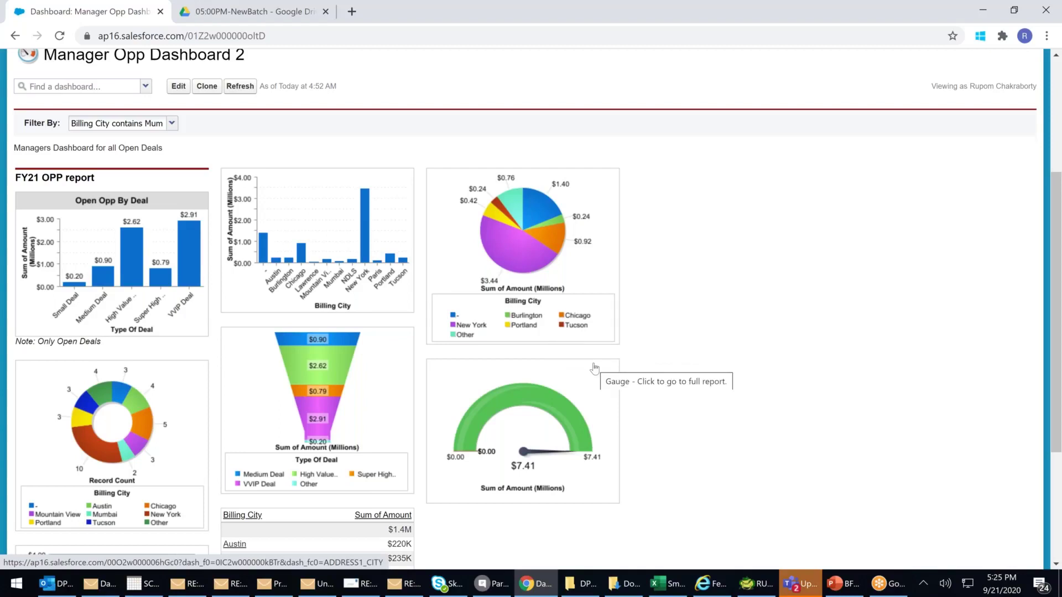
scroll(594, 368, "up", 1)
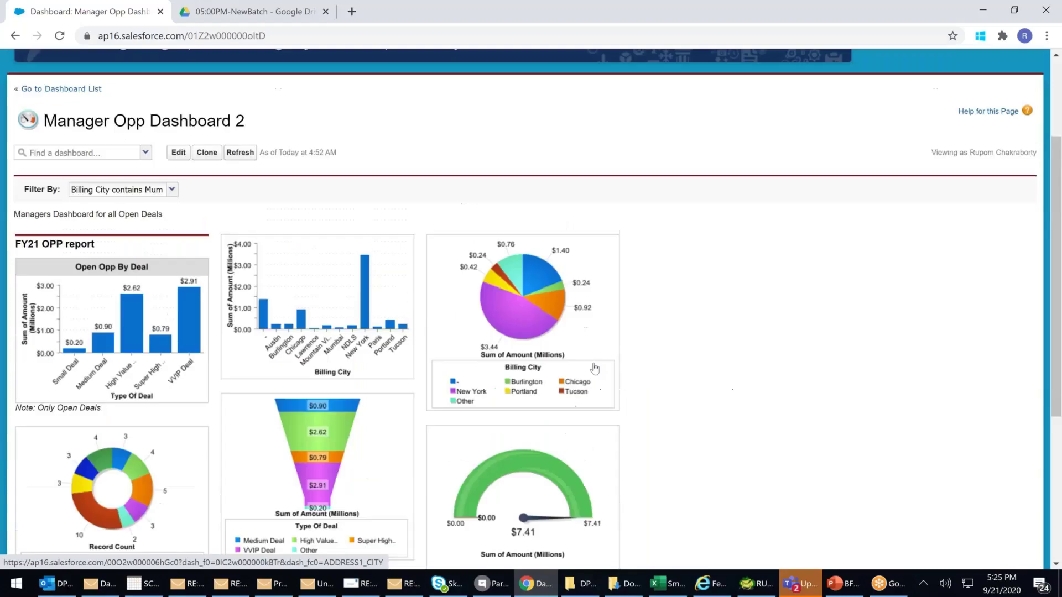
scroll(594, 368, "up", 2)
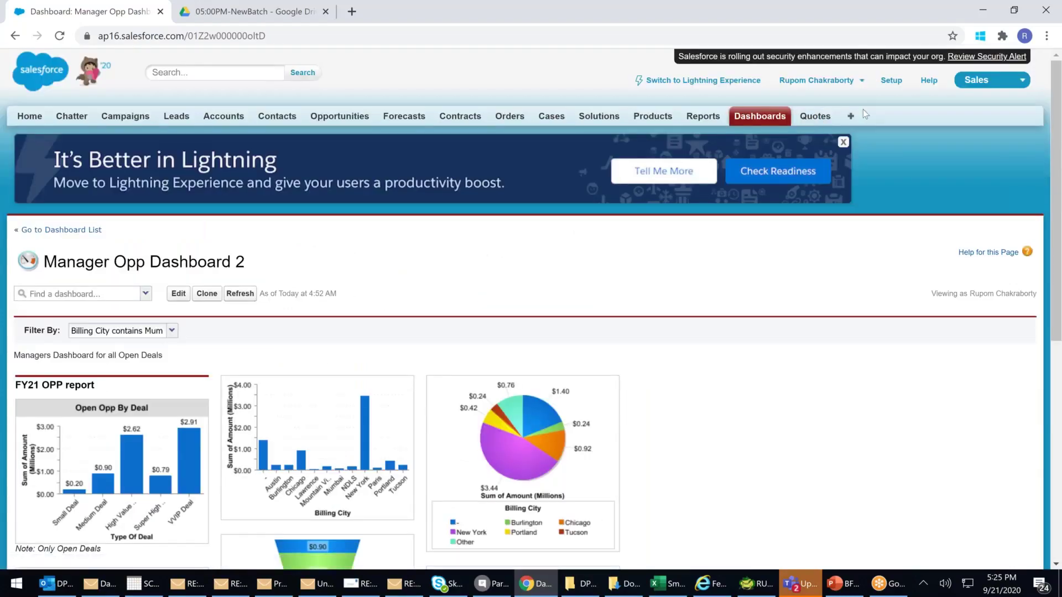
Switch to Lightning Experience and start a new dashboard named "Opp VP Dashboard" with no description
left_click(703, 80)
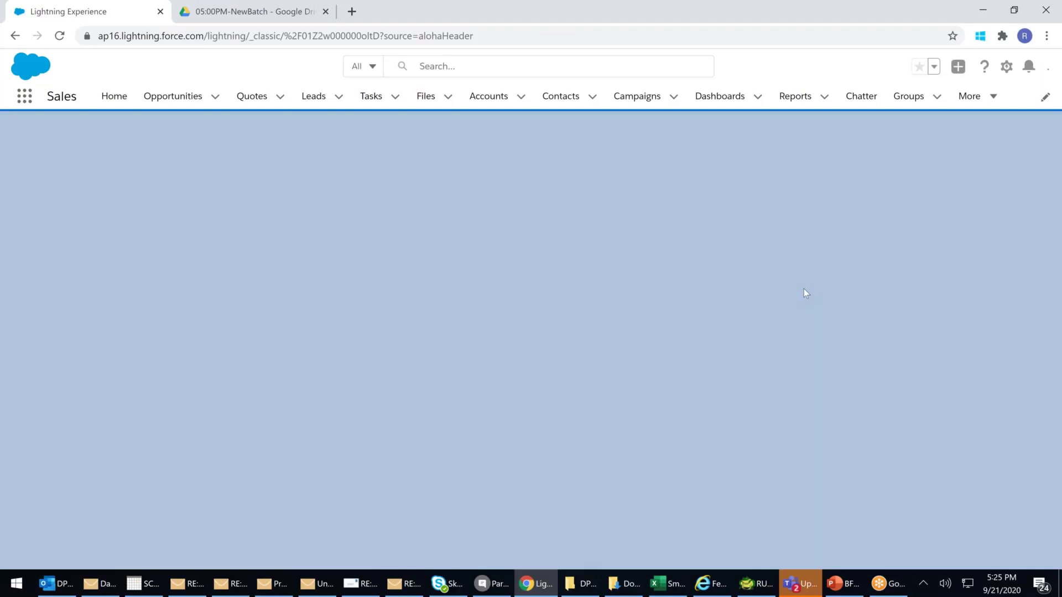
left_click(724, 99)
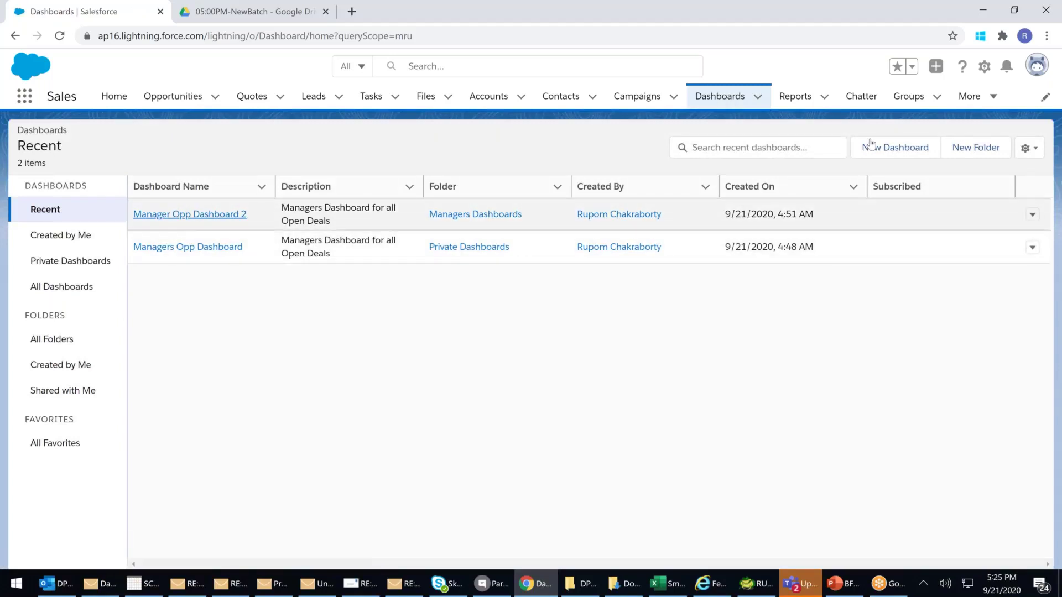
left_click(918, 156)
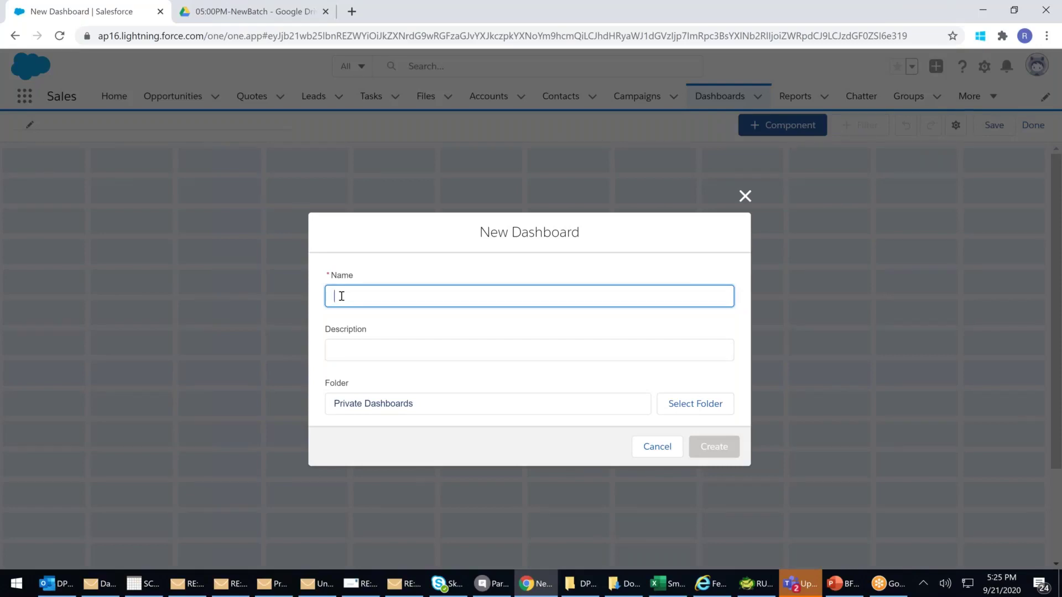
type("Opp ")
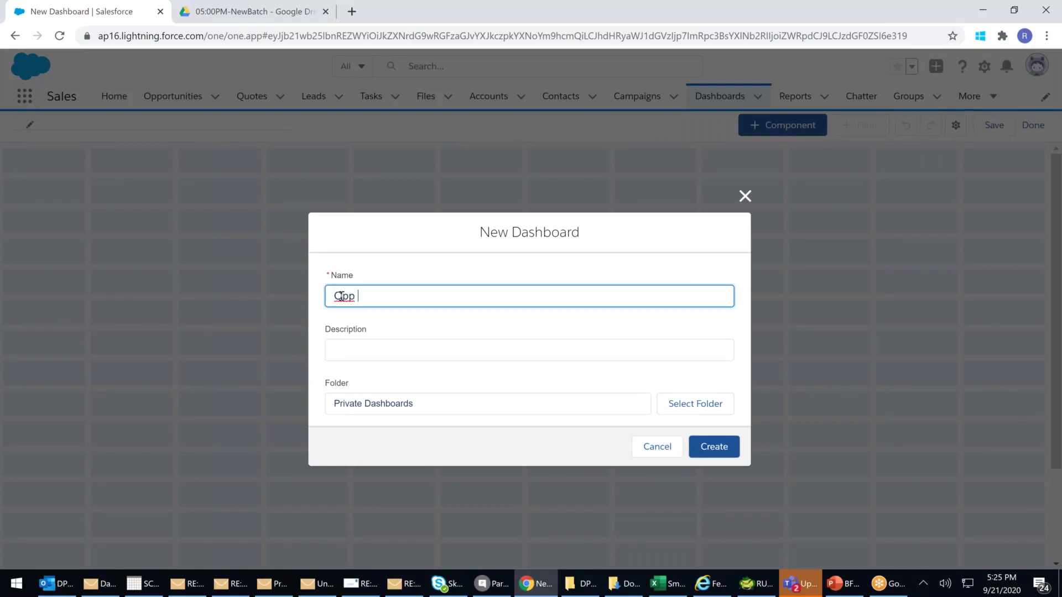
type("VP Dashboard")
left_click(449, 343)
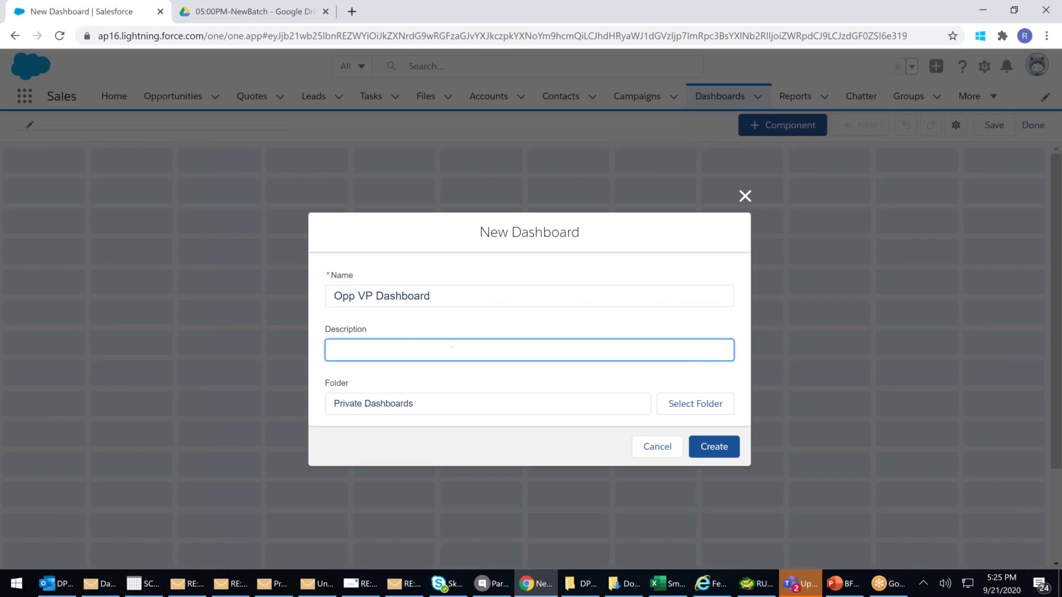
Create a new dashboard folder labelled "VP Dashboard" while choosing where to store the dashboard
left_click(695, 412)
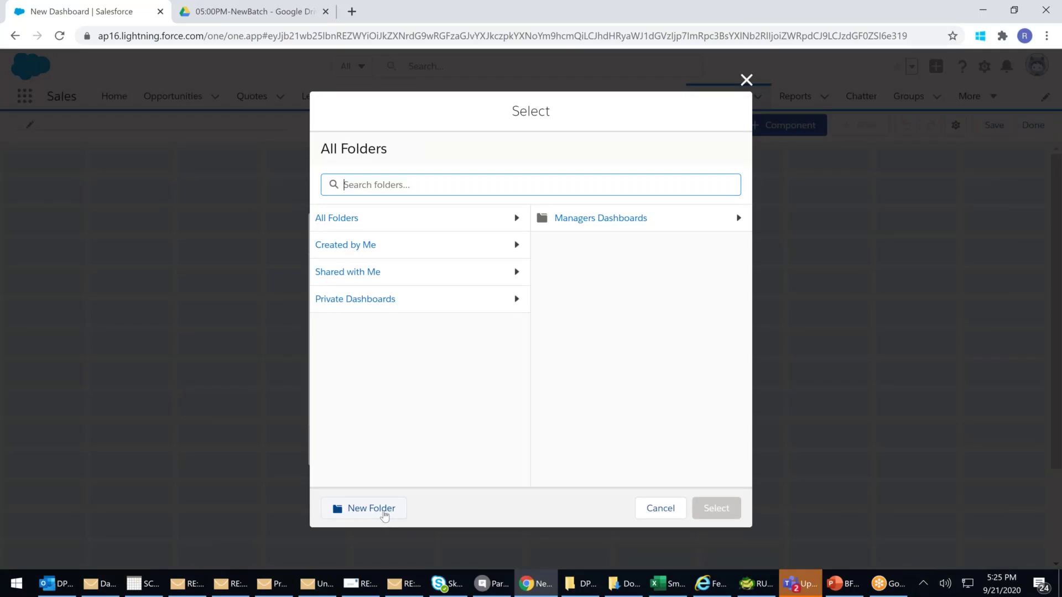
left_click(385, 515)
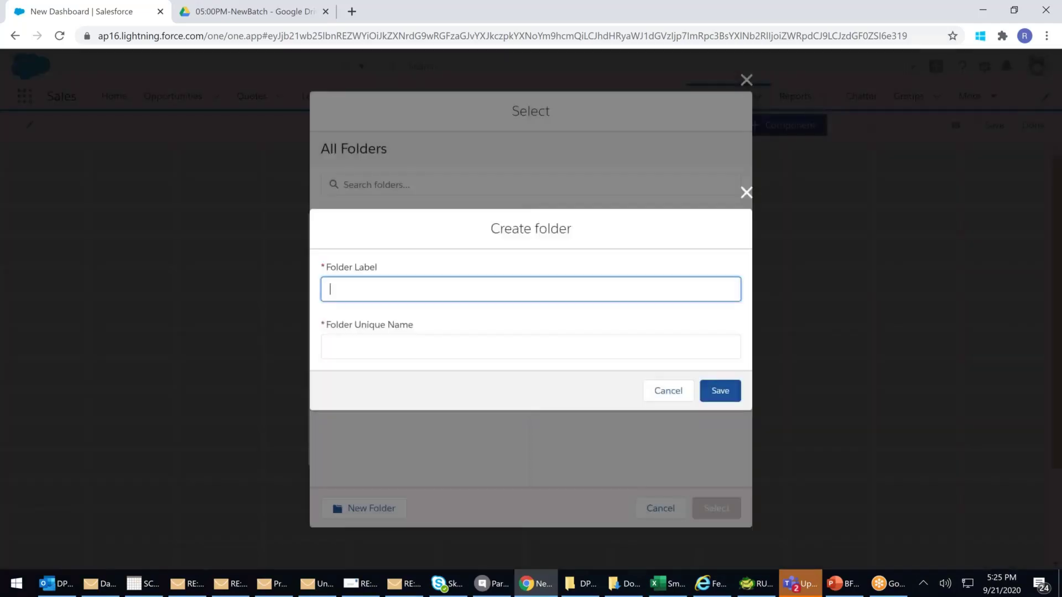
type("VP Dashboard")
left_click(391, 344)
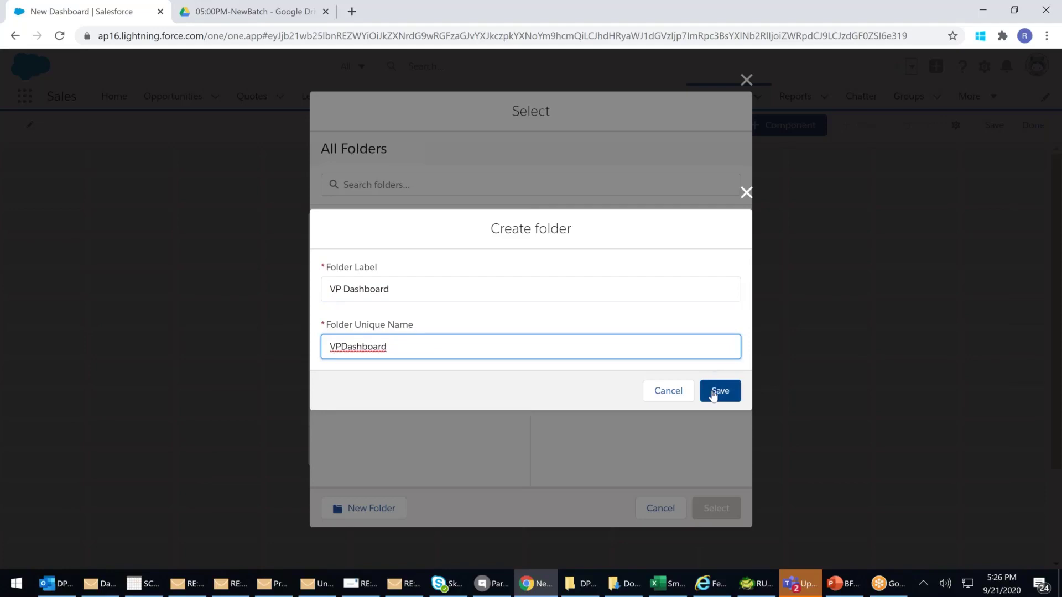
left_click(715, 391)
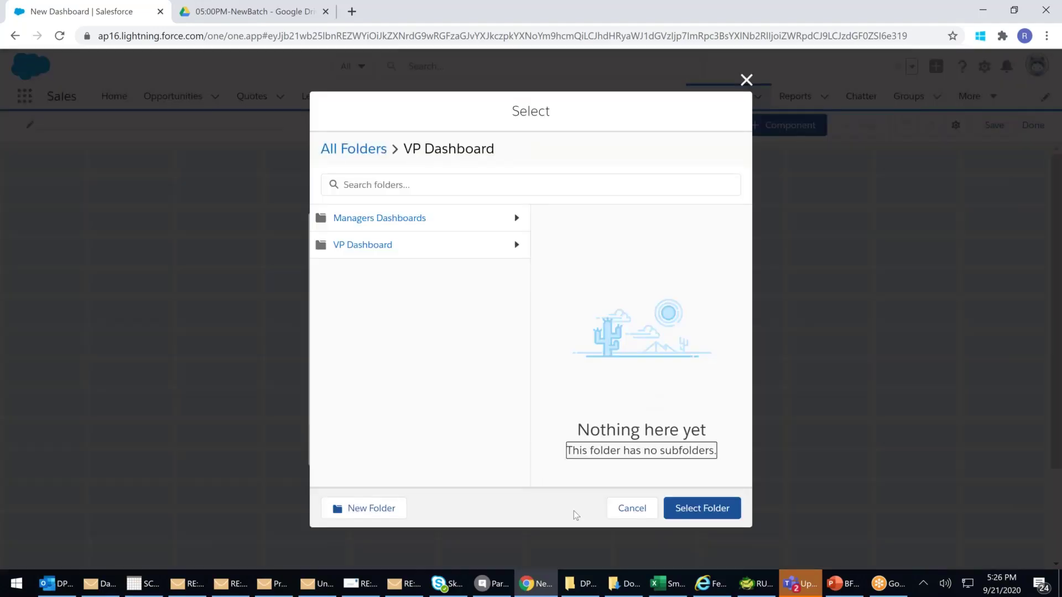
Choose the VP Dashboard folder for Opp VP Dashboard and create the dashboard
left_click(362, 256)
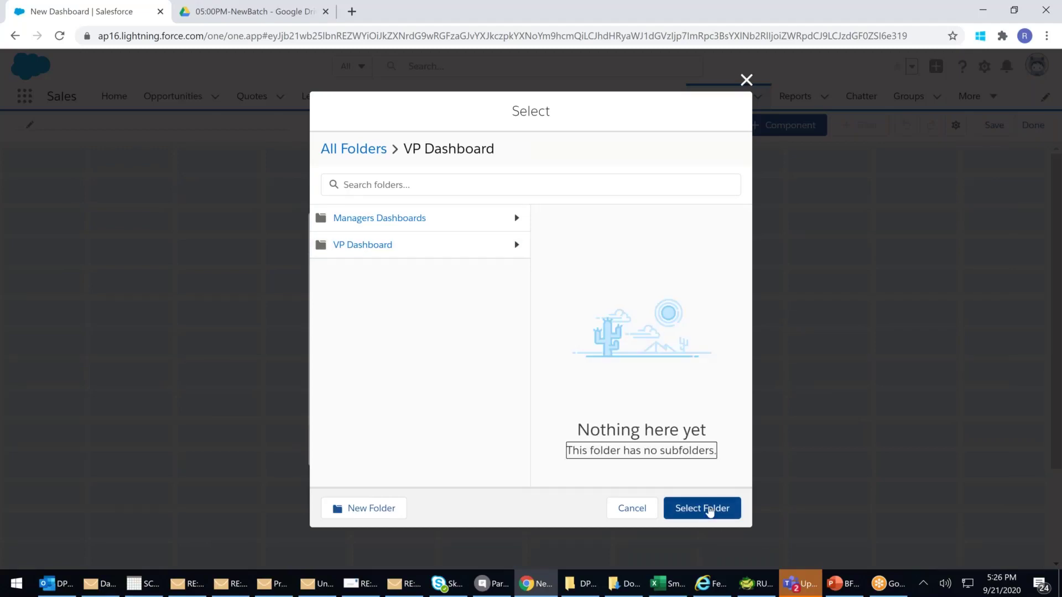
left_click(707, 510)
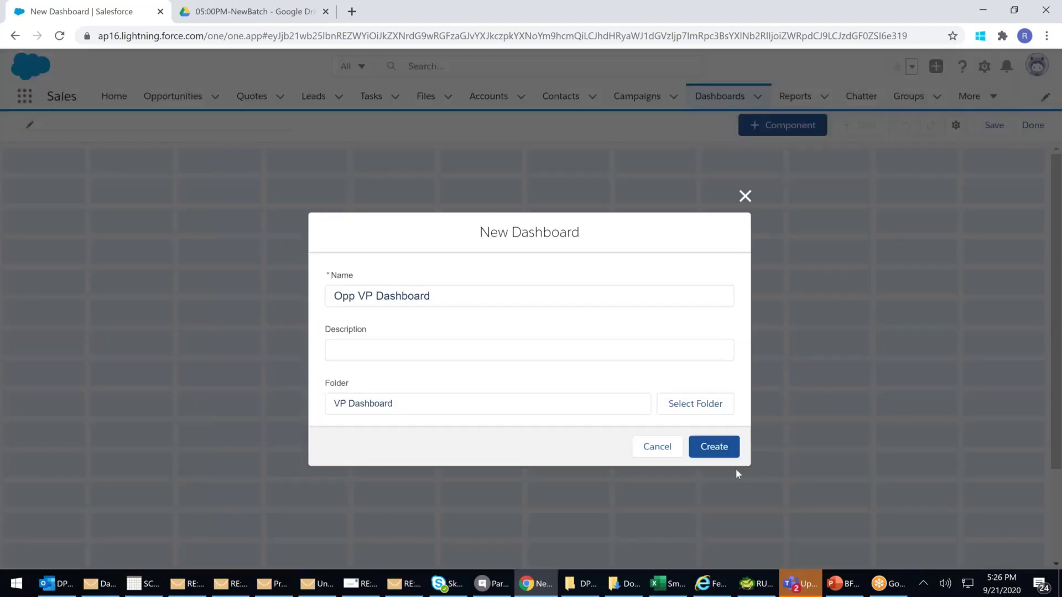
left_click(714, 447)
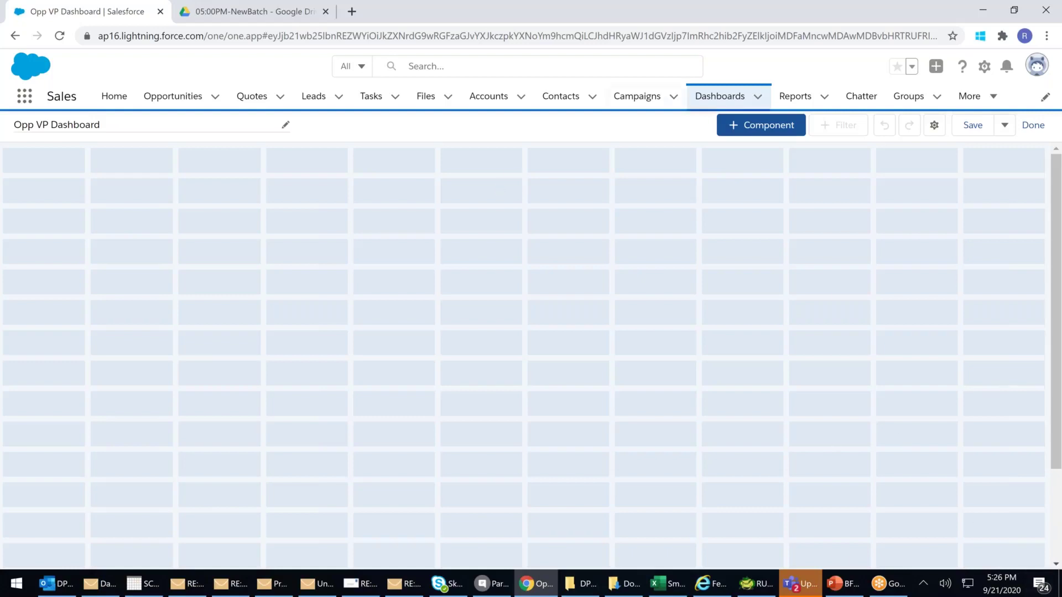
Start a new dashboard component from the Opp_Summary report and display it as a line chart
left_click(770, 129)
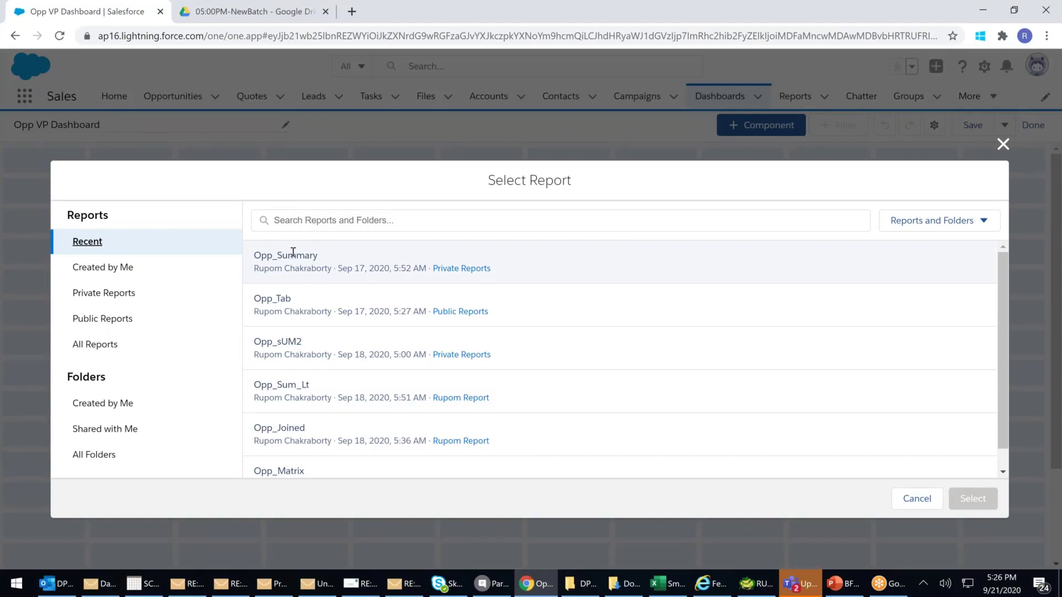
double_click(307, 268)
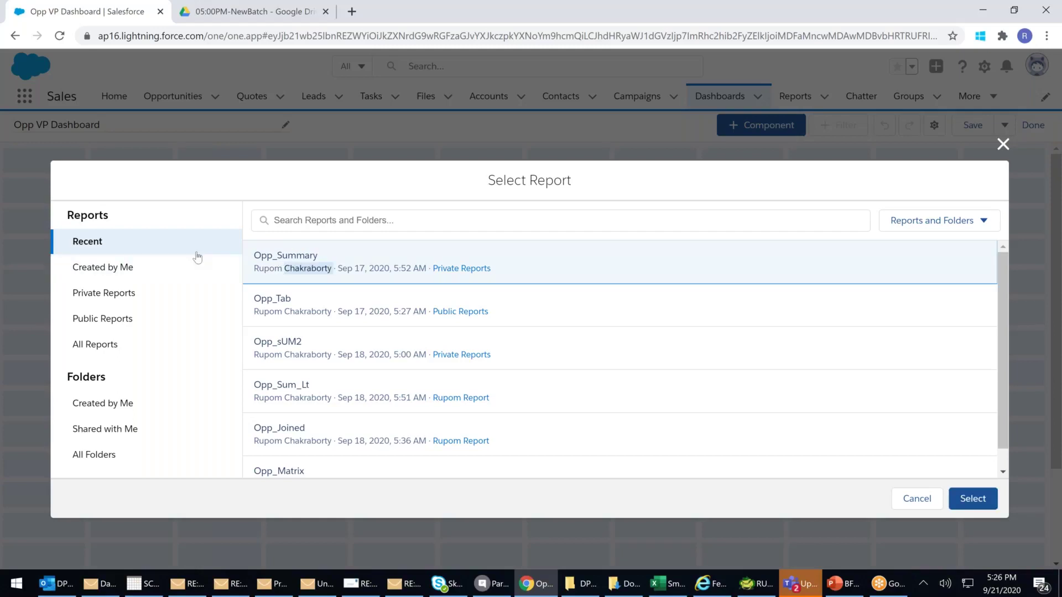
left_click(980, 500)
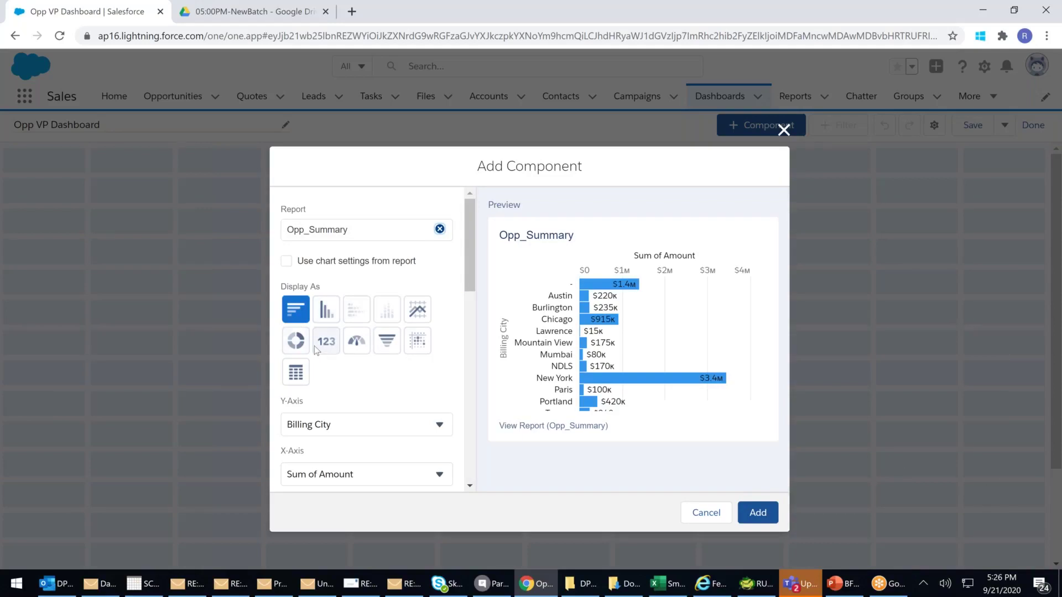
left_click(418, 320)
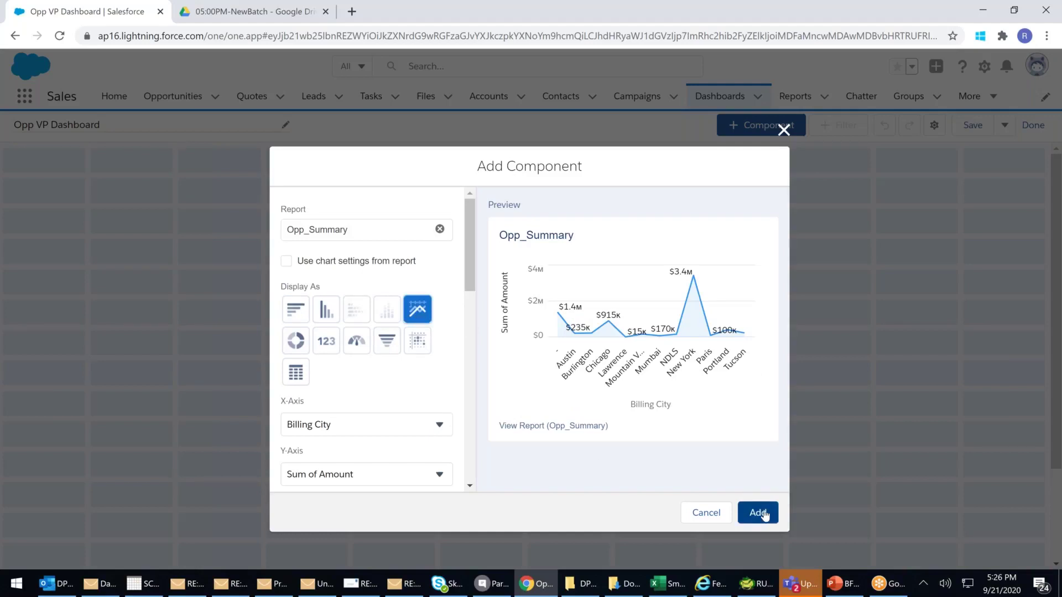
Look through the line chart's settings, including display units, axis range, Sort By choices, title, subtitle, footer and component theme
scroll(462, 270, "down", 3)
scroll(457, 325, "down", 2)
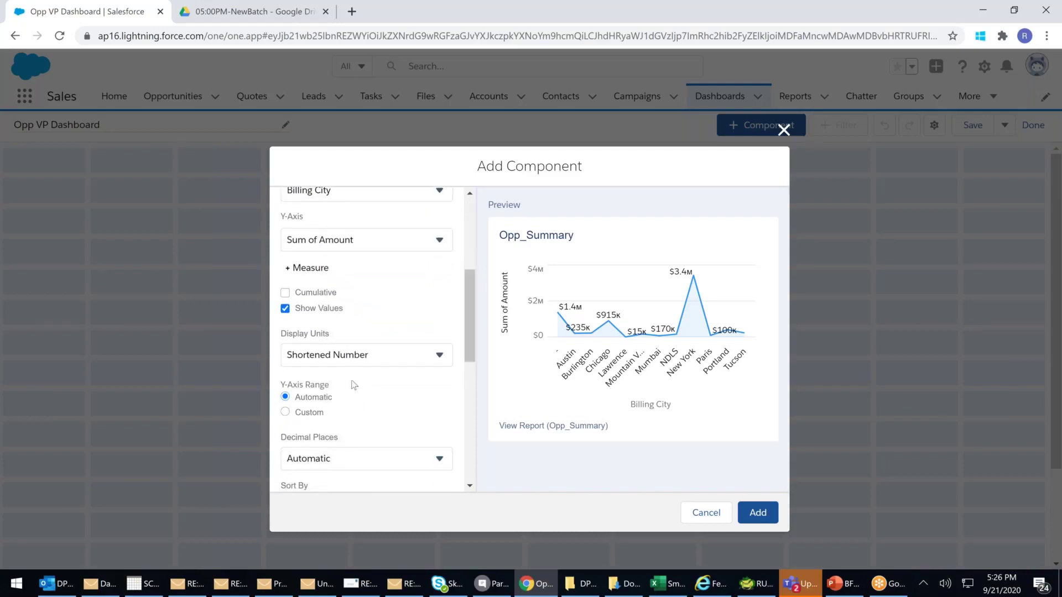
scroll(357, 387, "down", 3)
scroll(385, 414, "down", 2)
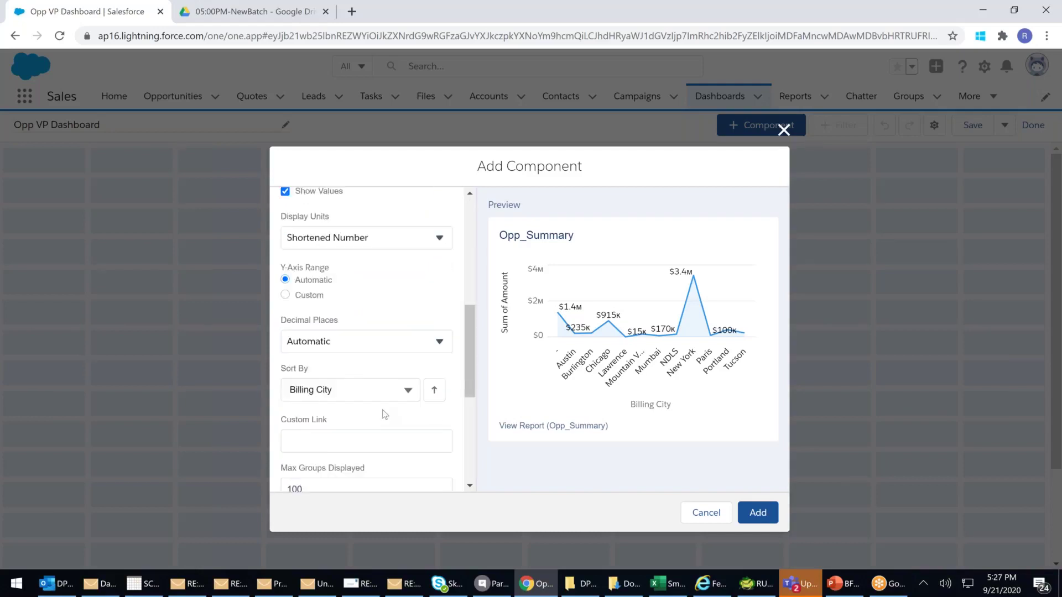
scroll(386, 414, "down", 1)
left_click(407, 369)
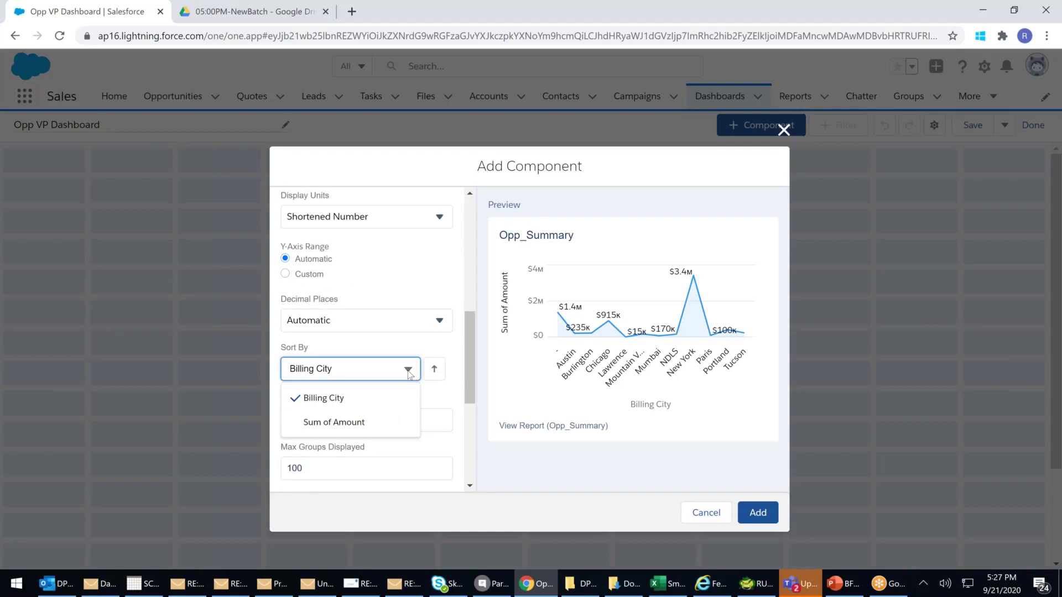
left_click(449, 433)
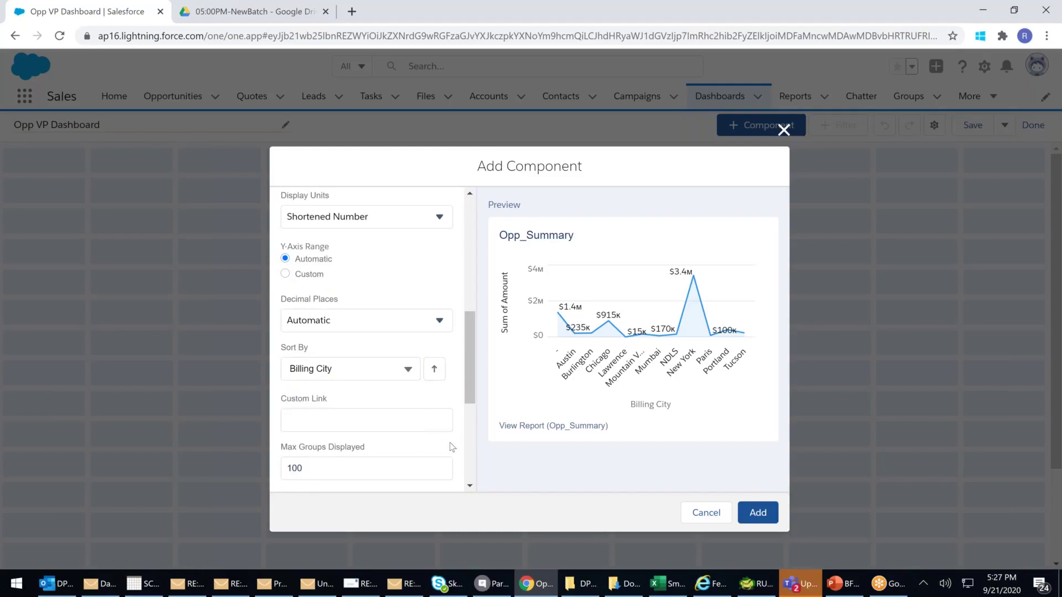
scroll(449, 433, "down", 3)
scroll(360, 360, "down", 1)
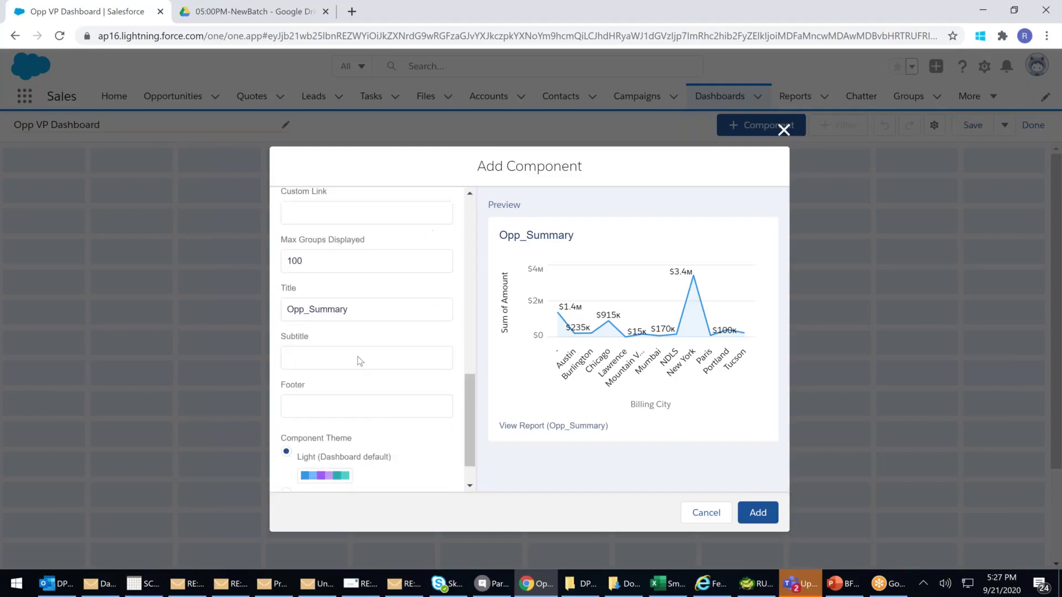
left_click(323, 358)
left_click(320, 405)
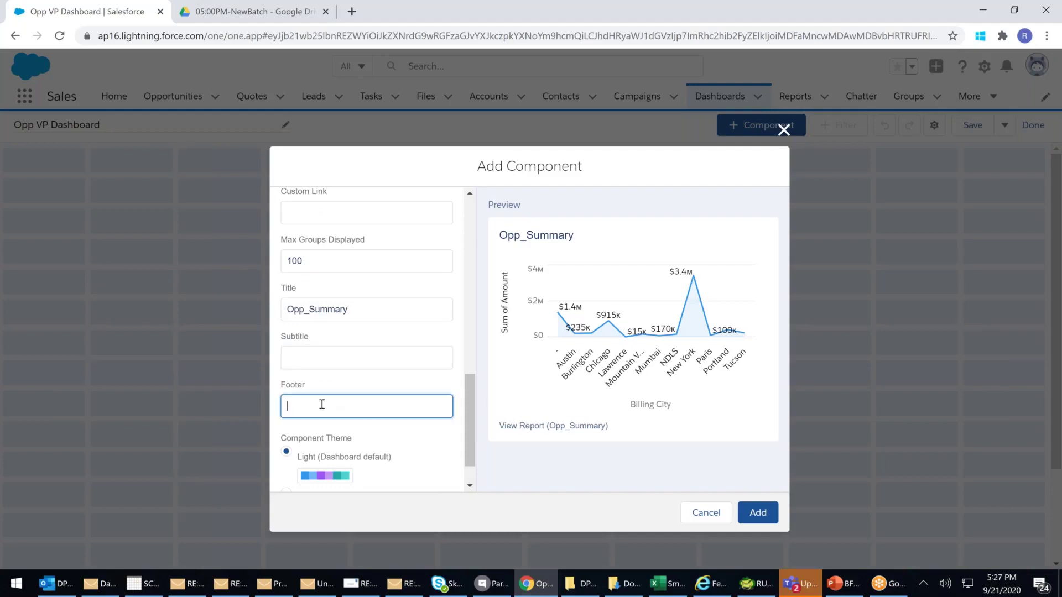
left_click(319, 357)
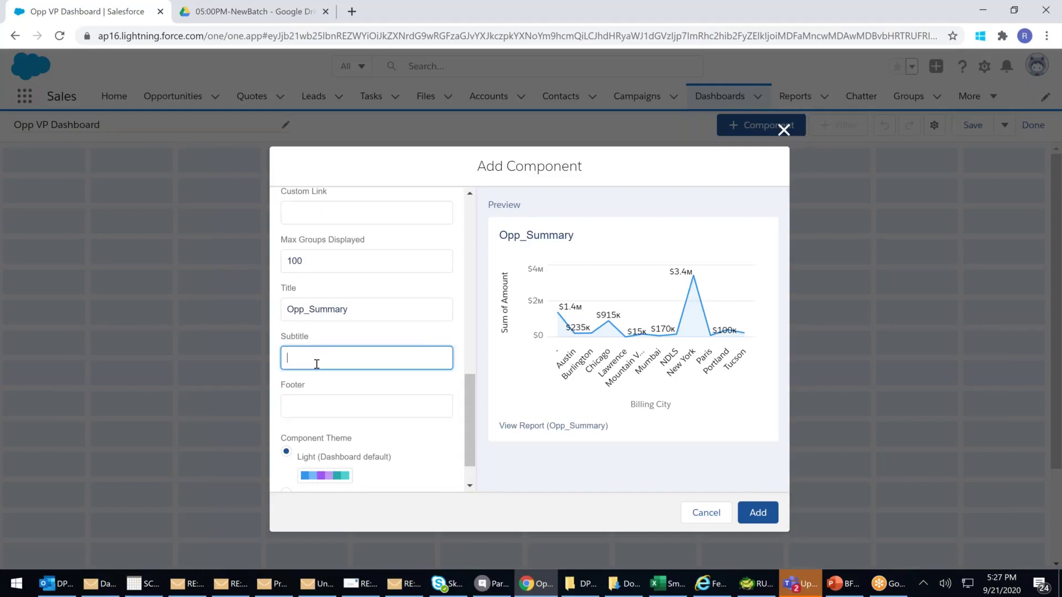
left_click(310, 396)
scroll(326, 398, "down", 1)
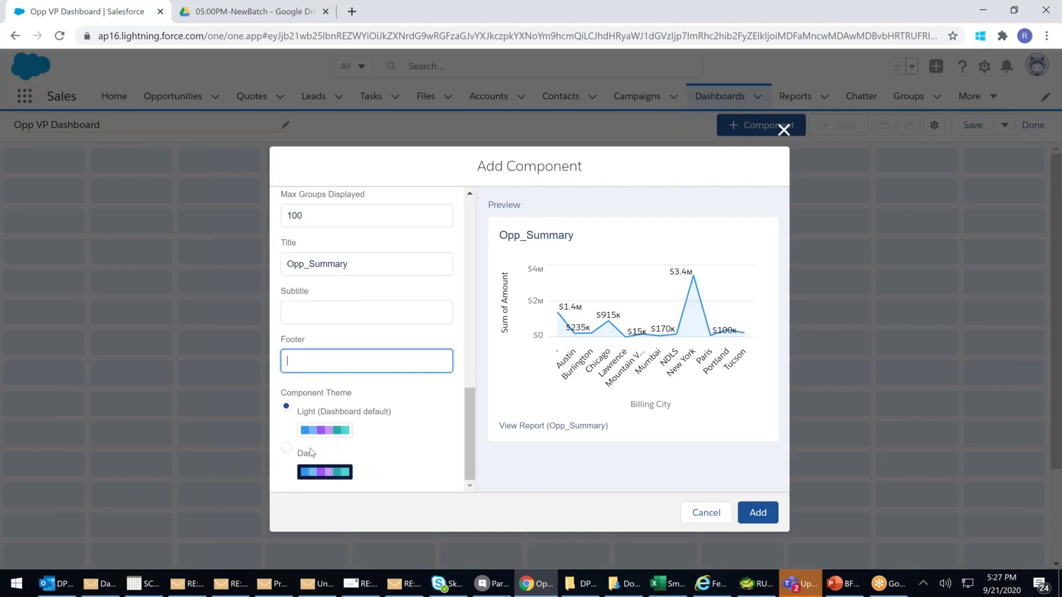
Preview the Dark component theme, return to Light (Dashboard default), and add the Opp_Summary line chart to the dashboard
left_click(286, 450)
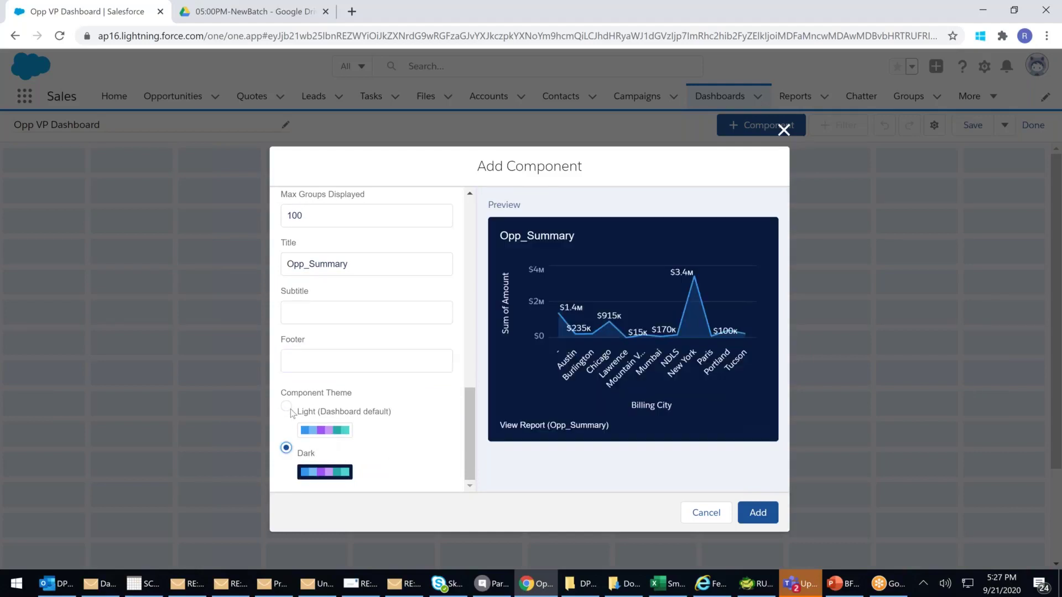
left_click(286, 407)
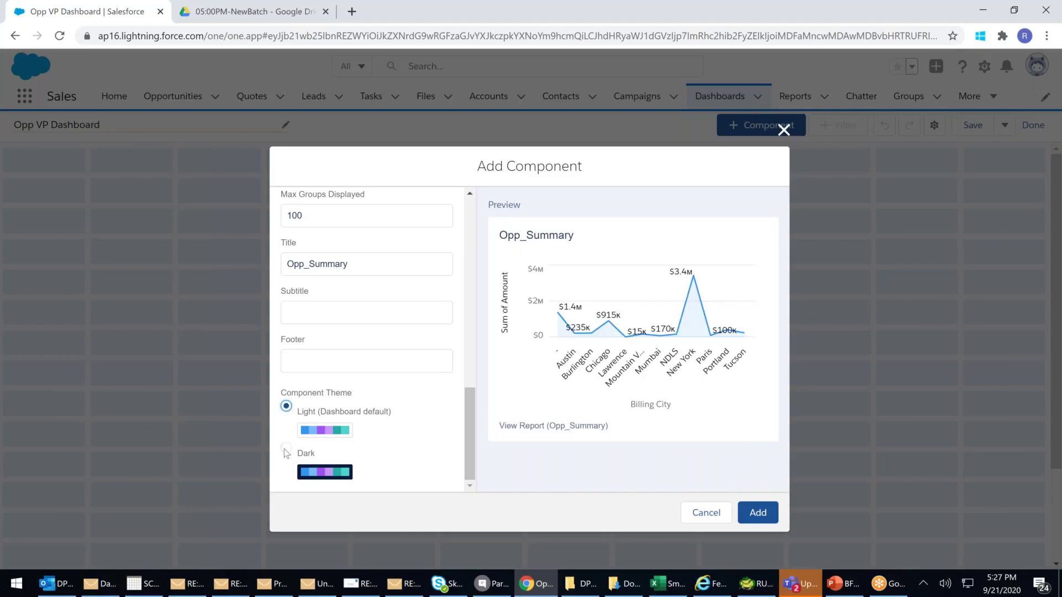
left_click(286, 448)
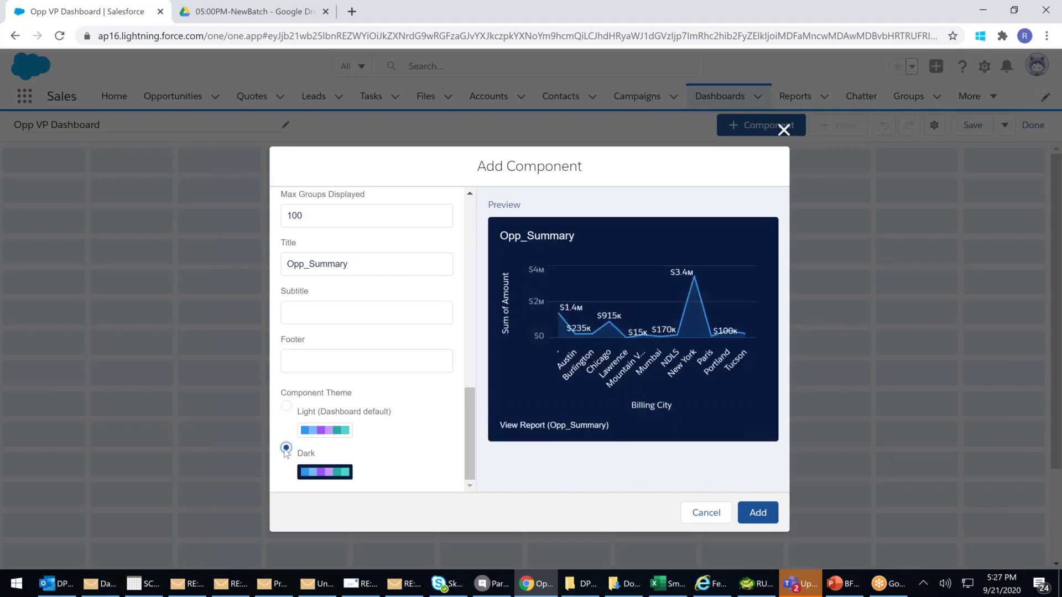
left_click(287, 407)
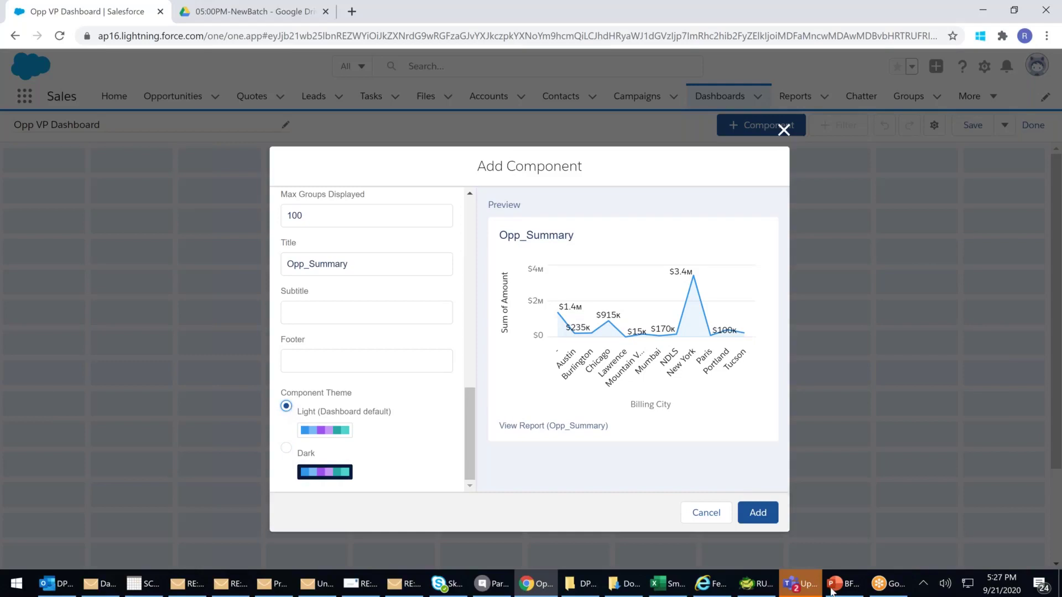
left_click(758, 513)
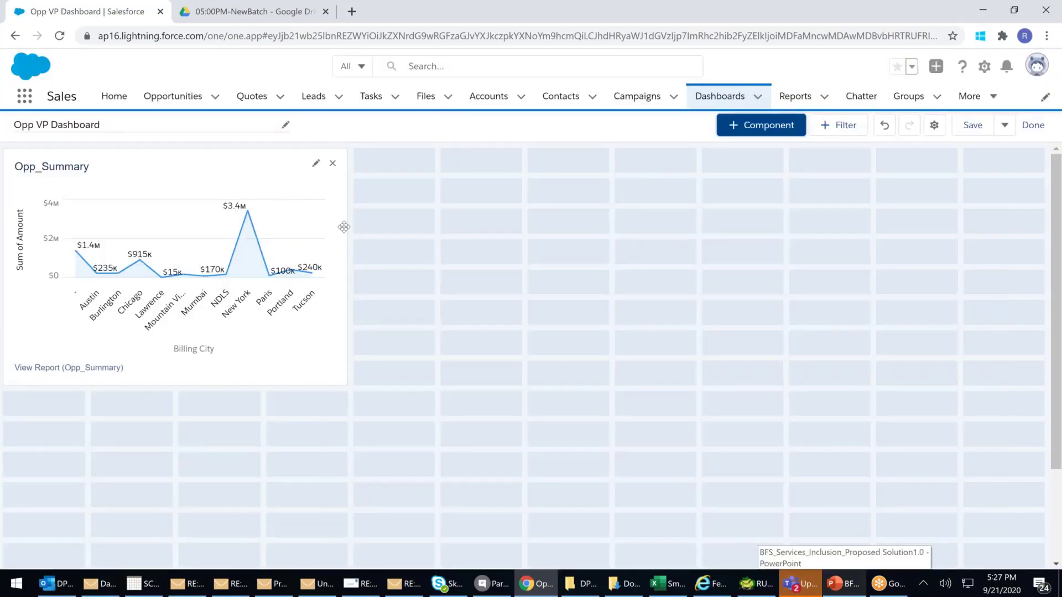
Widen the Opp_Summary chart to span the full width of the dashboard grid
left_click(344, 227)
left_click_drag(347, 267, 964, 267)
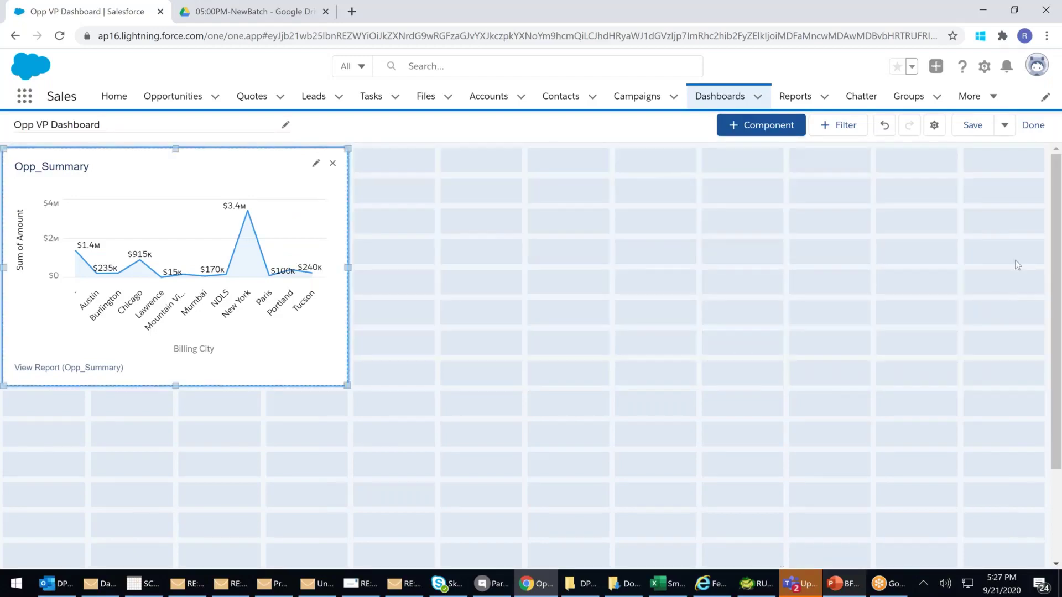
left_click_drag(347, 267, 1043, 278)
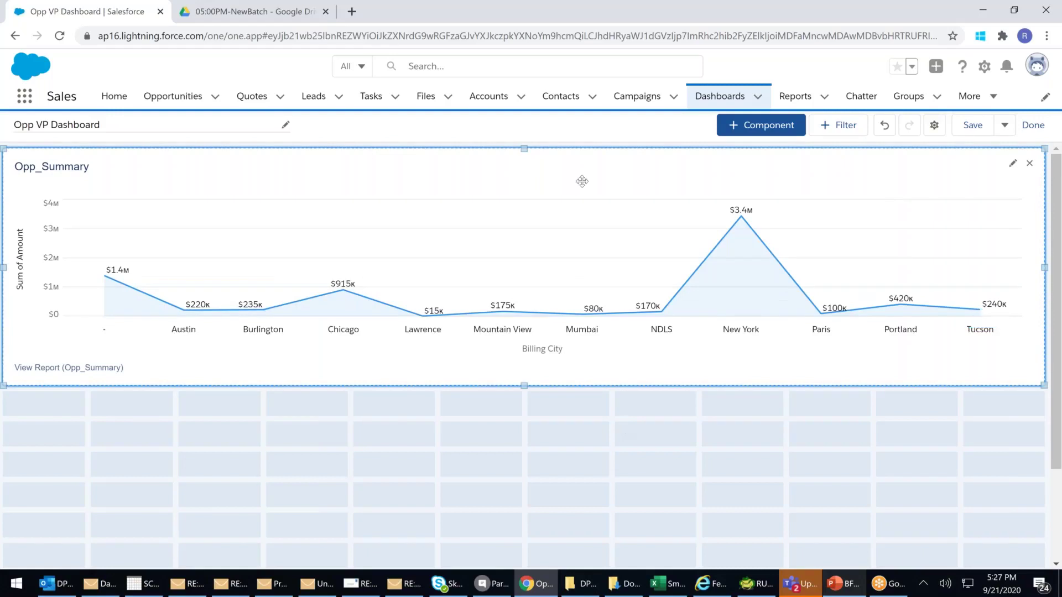
Add a funnel chart component to the dashboard based on the Opp_sUM2 report
left_click(741, 122)
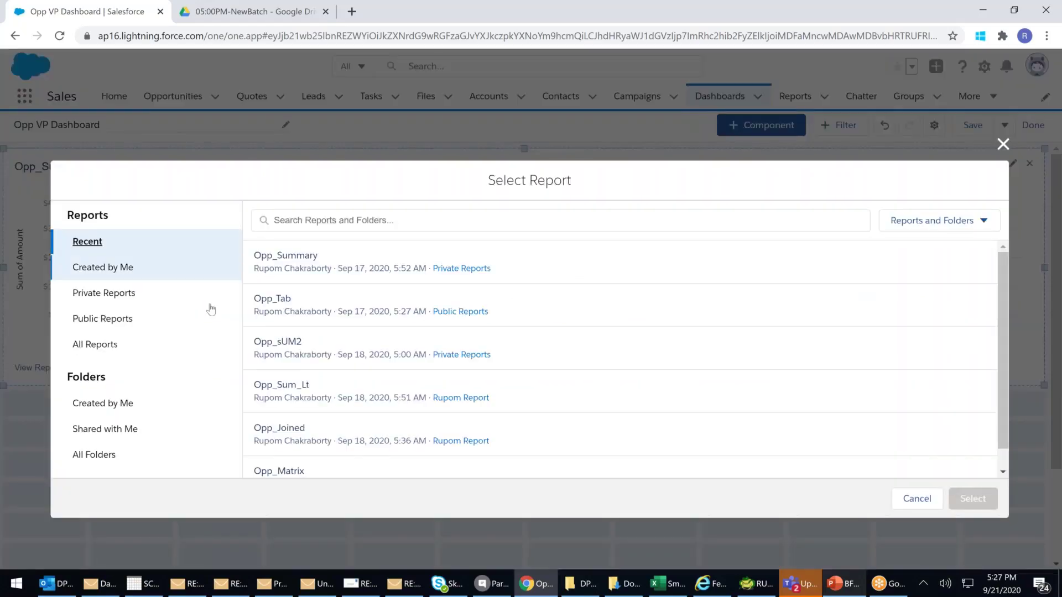
left_click(267, 349)
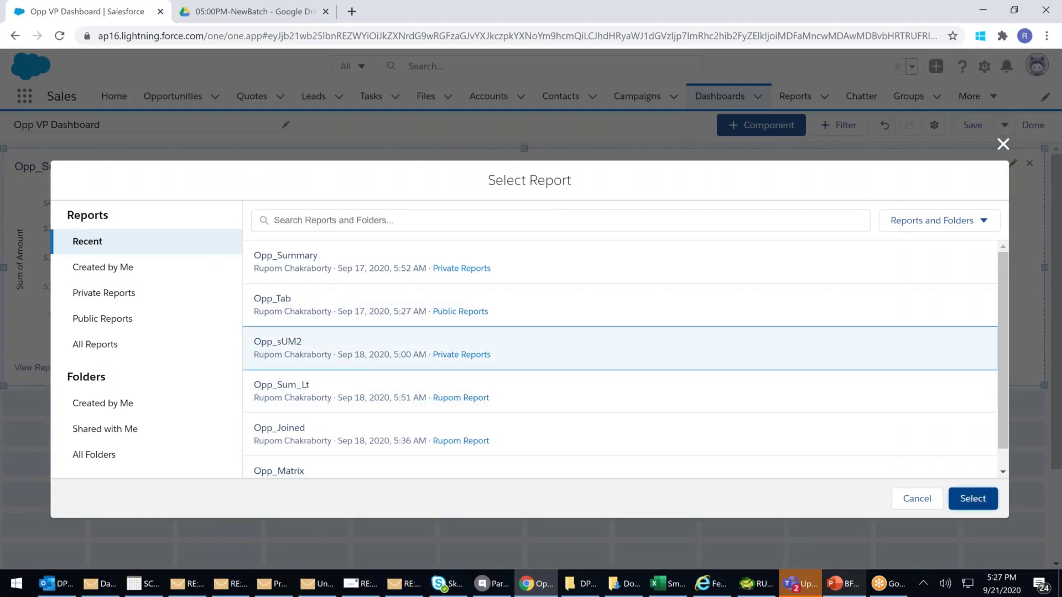
left_click(973, 498)
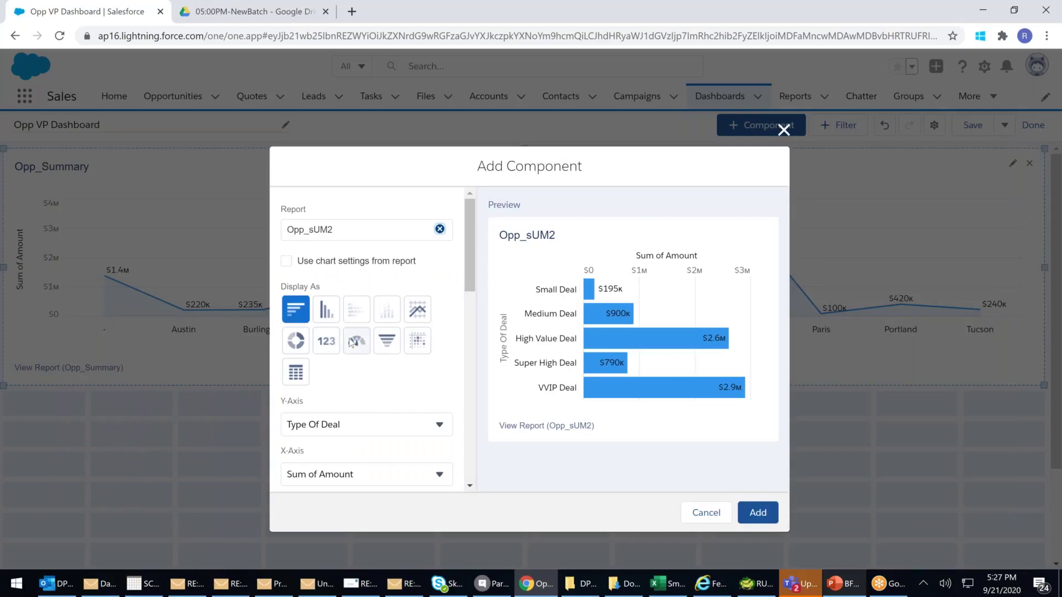
left_click(380, 347)
left_click(758, 513)
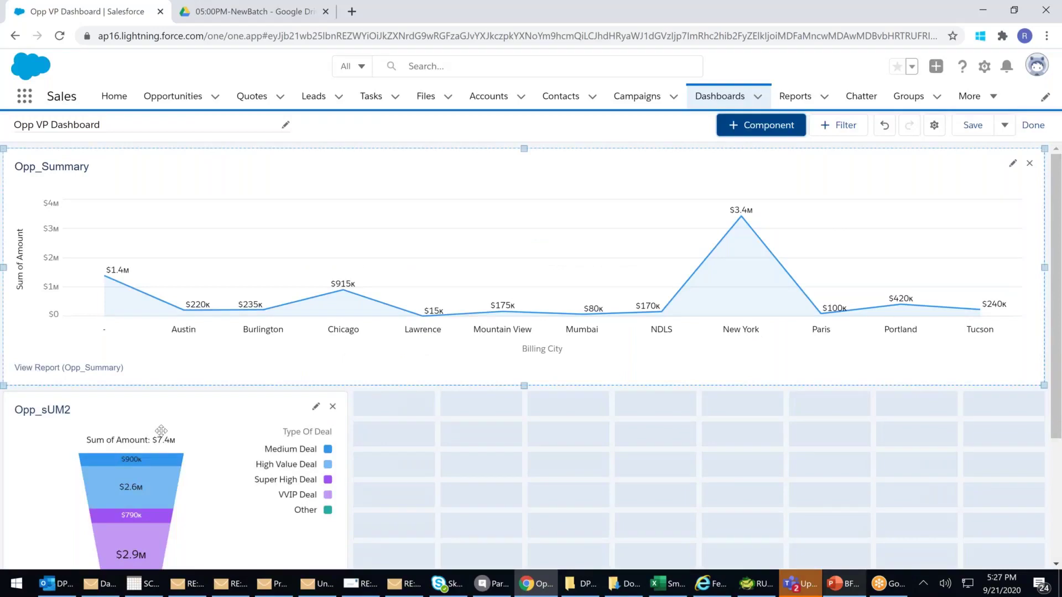
Make the Opp_sUM2 funnel chart one grid row taller, keeping it four columns wide
scroll(161, 431, "down", 3)
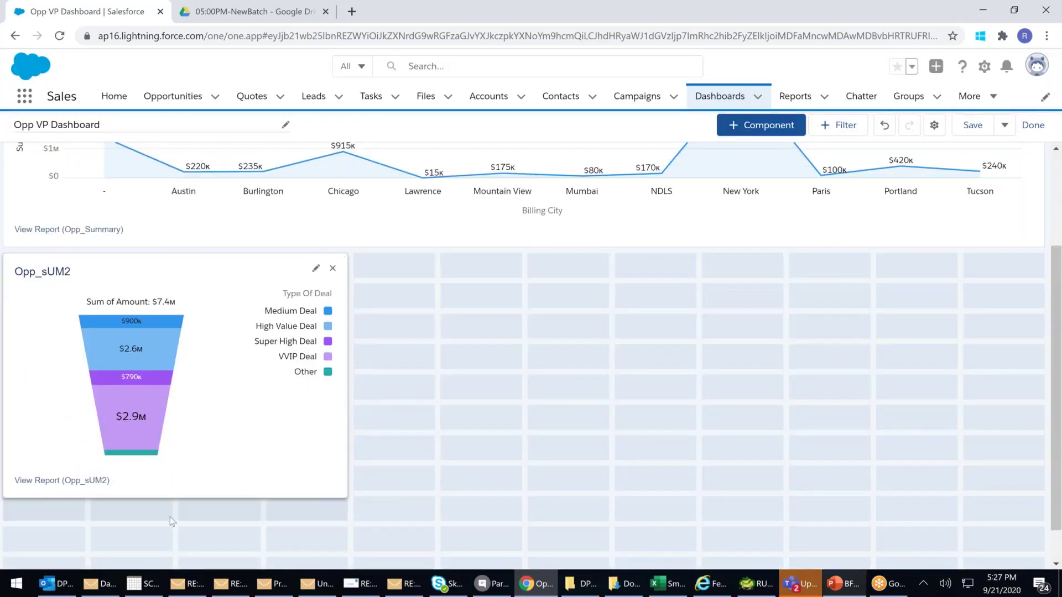
left_click_drag(170, 516, 173, 521)
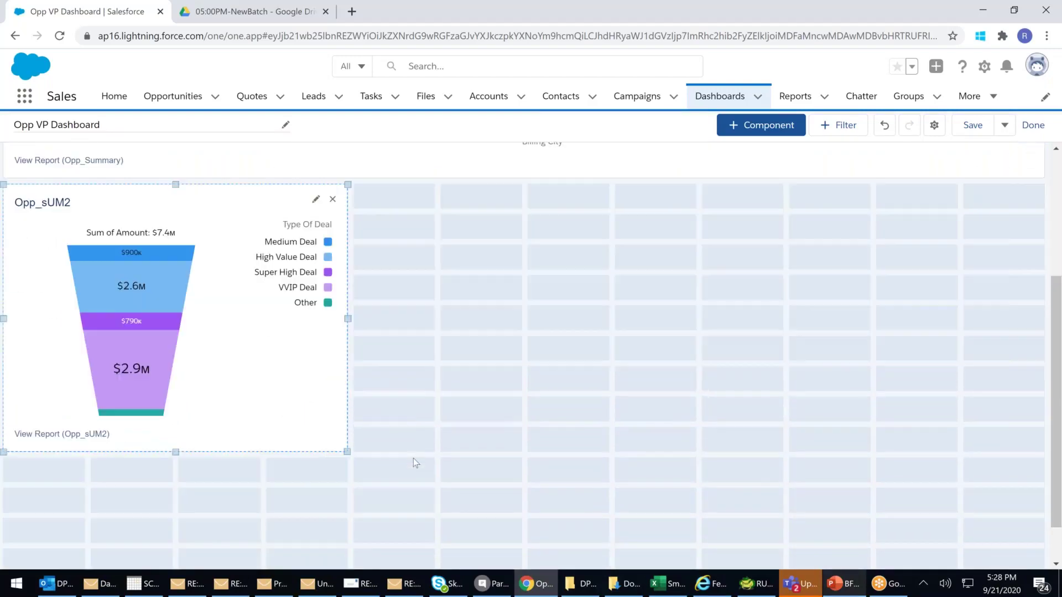
left_click_drag(348, 383, 310, 372)
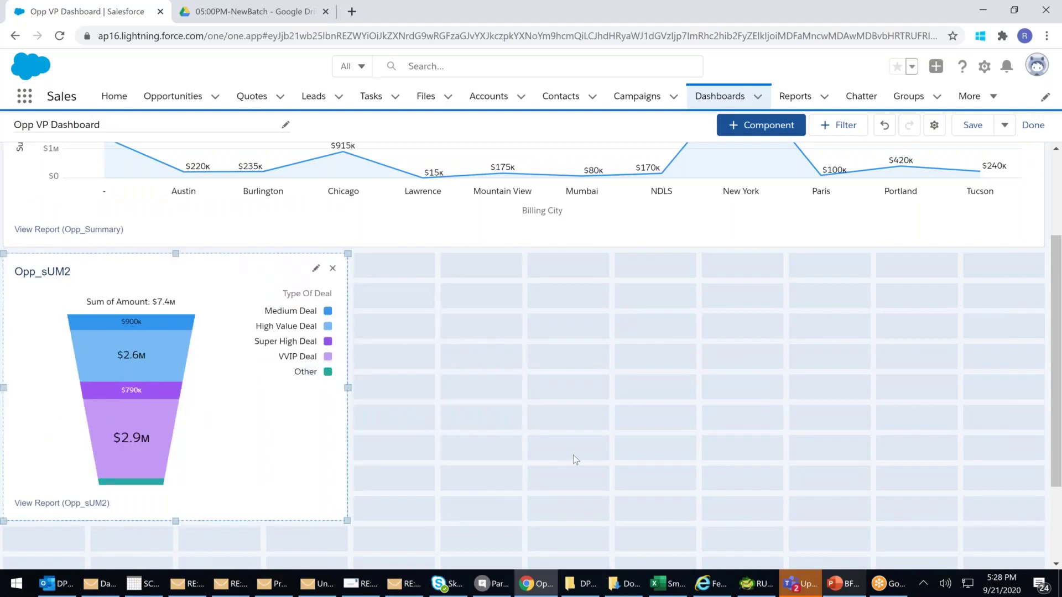
Add a line chart component to the dashboard based on the Opp_Matrix report
scroll(574, 460, "up", 3)
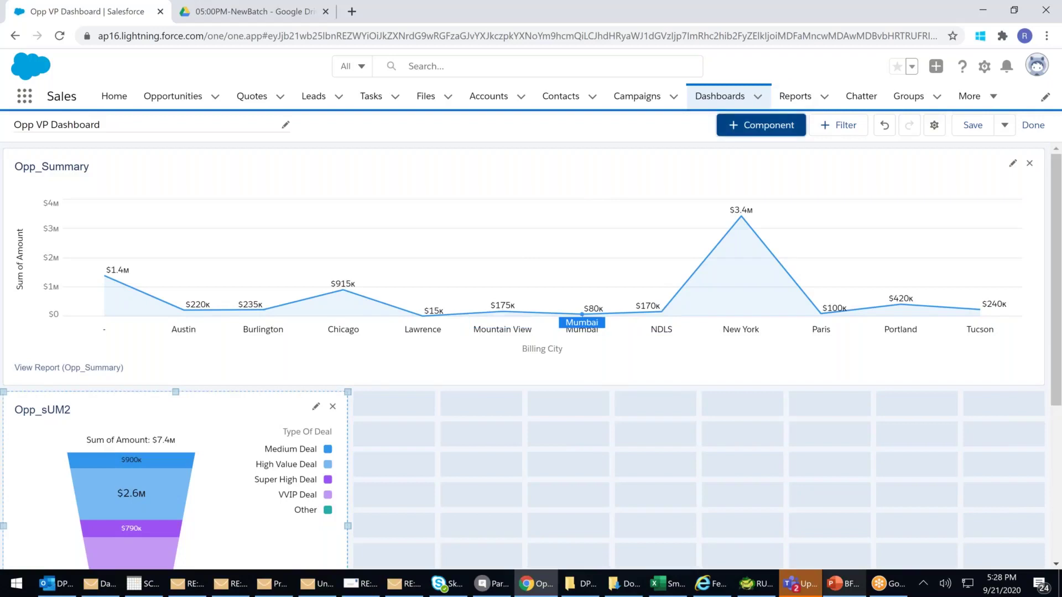
left_click(773, 132)
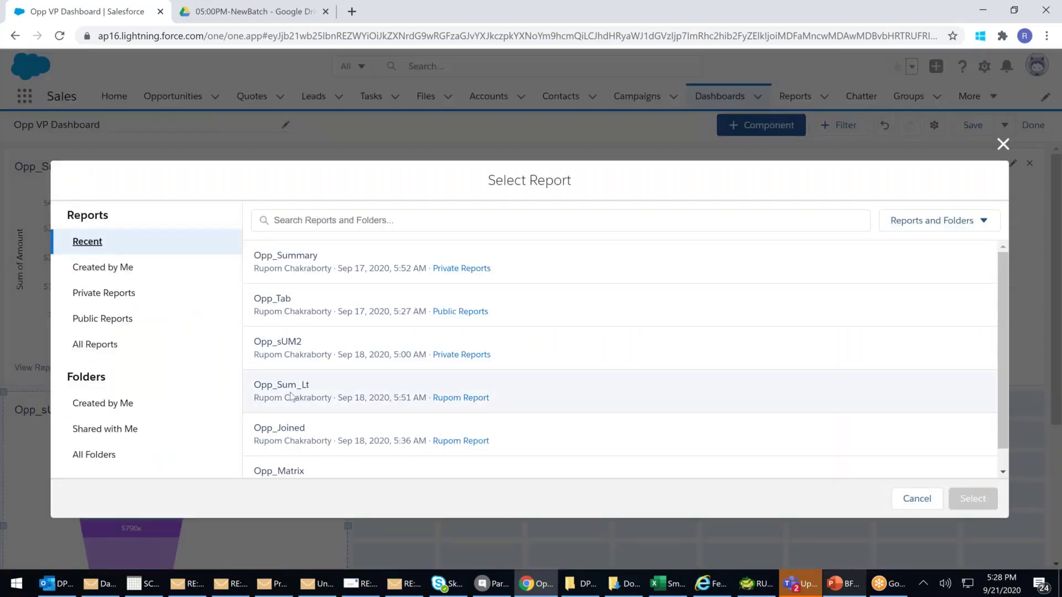
left_click(301, 473)
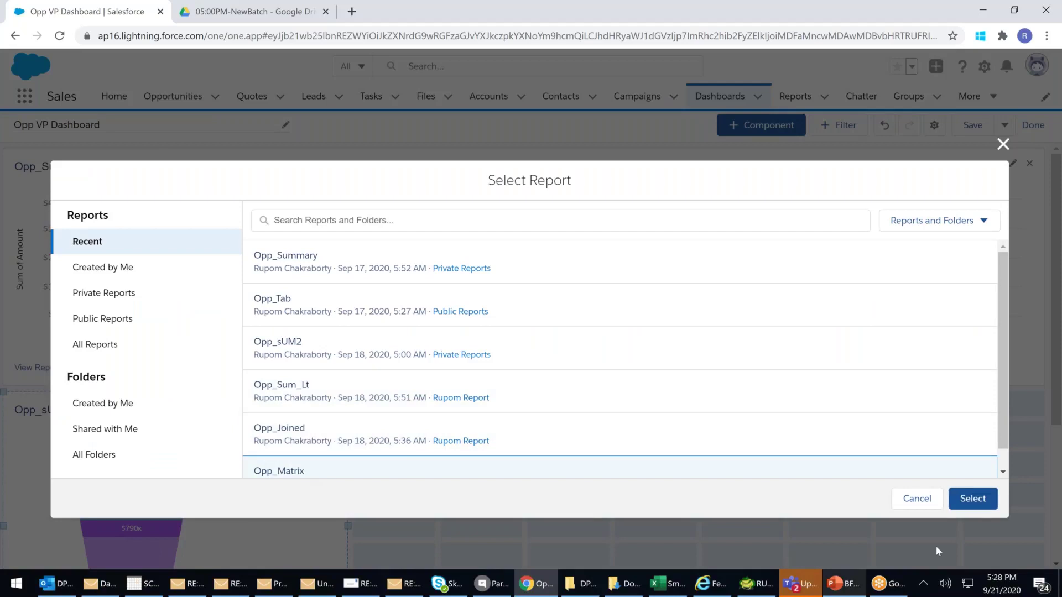
left_click(972, 499)
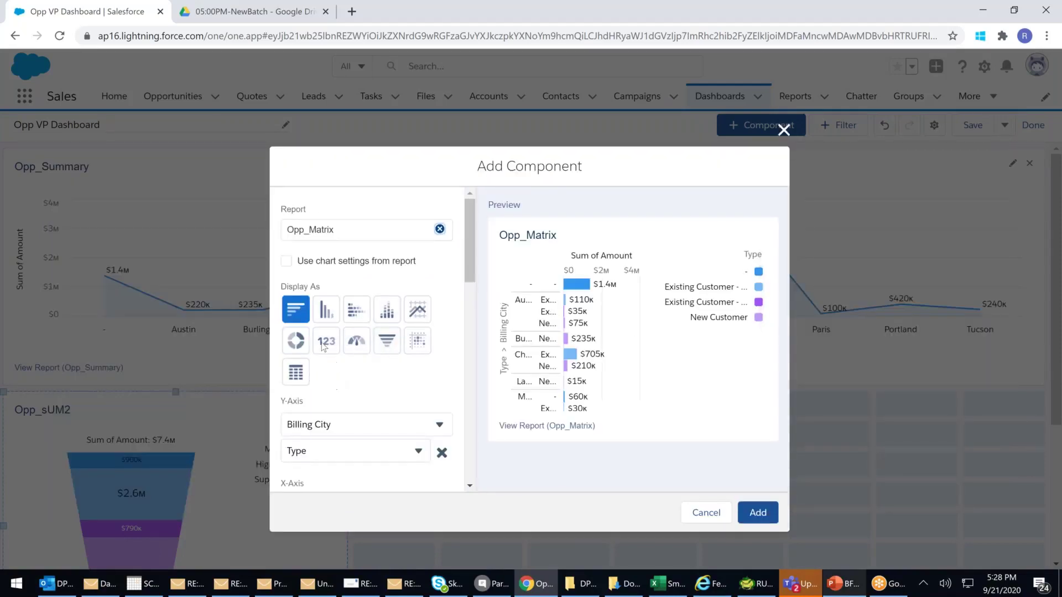
left_click(417, 314)
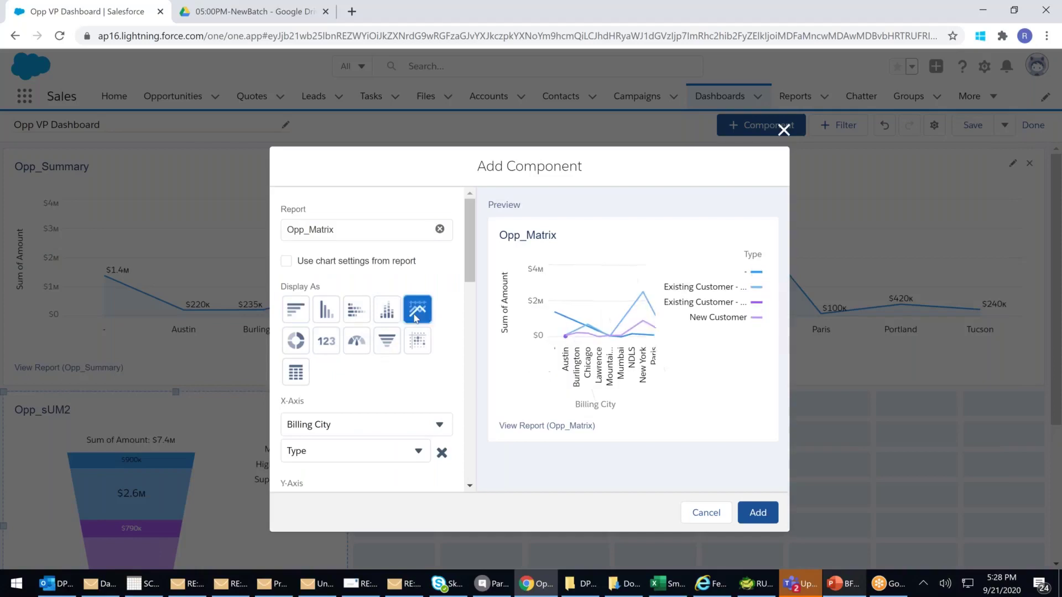
left_click(757, 512)
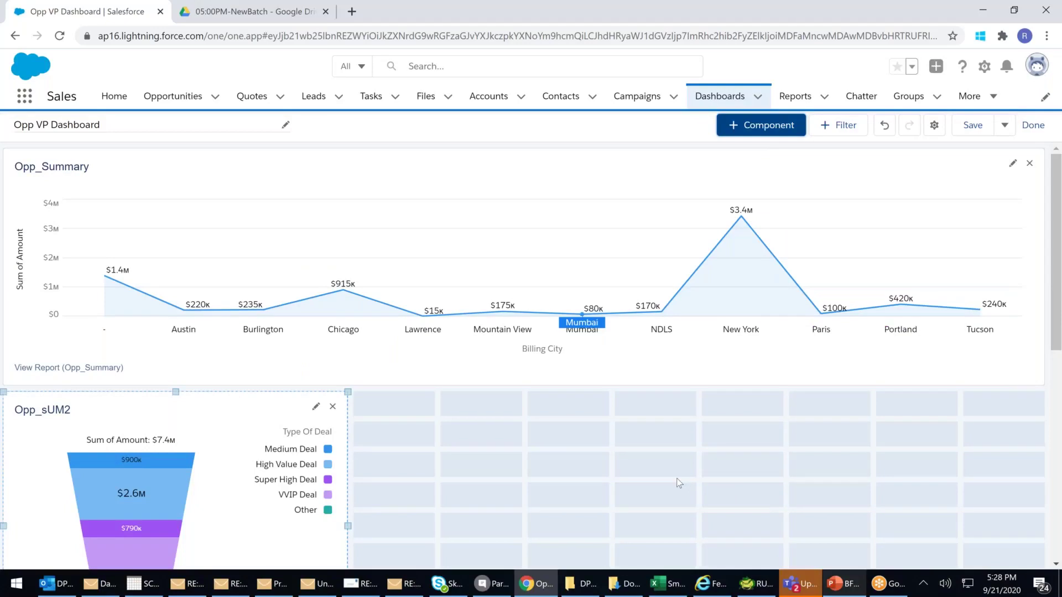
Place the Opp_Matrix chart beside the Opp_sUM2 funnel and enlarge it to six columns wide, matching the funnel's height
scroll(679, 482, "down", 5)
left_click_drag(259, 434, 625, 210)
scroll(741, 440, "up", 3)
left_click_drag(526, 297, 559, 301)
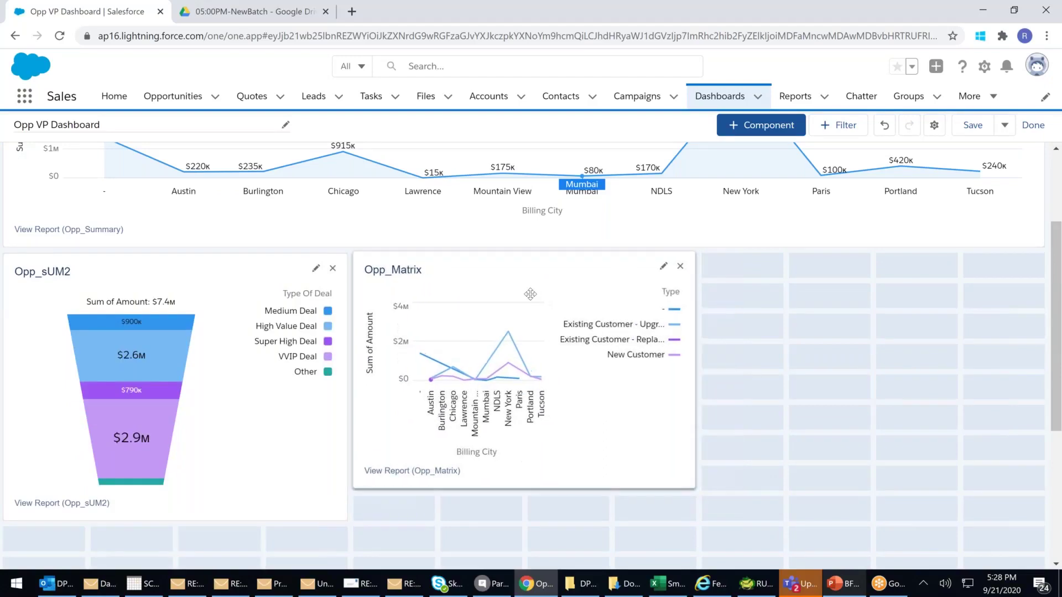
left_click_drag(688, 367, 871, 366)
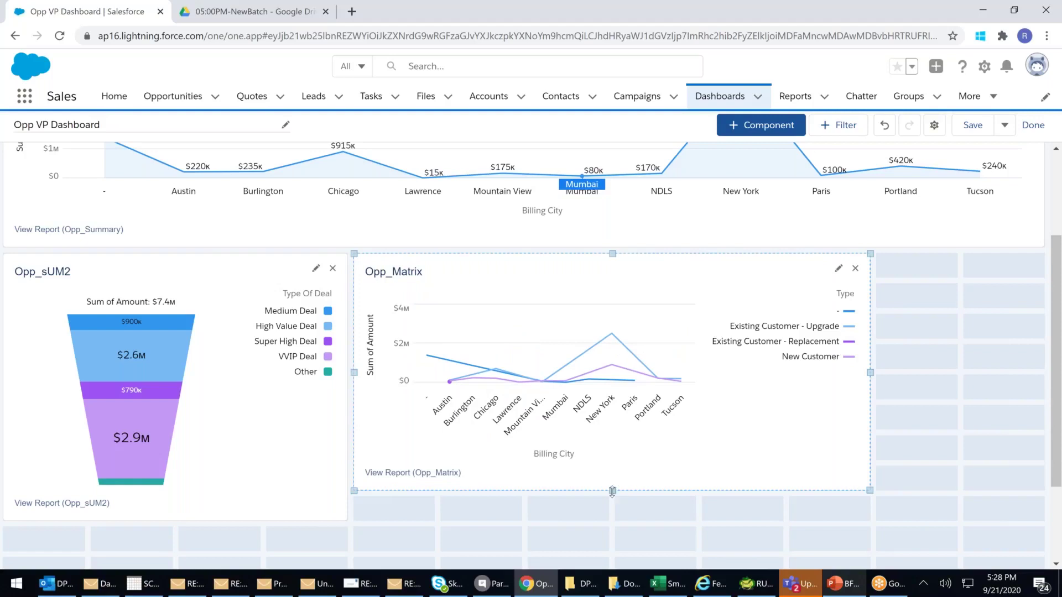
left_click_drag(612, 491, 609, 522)
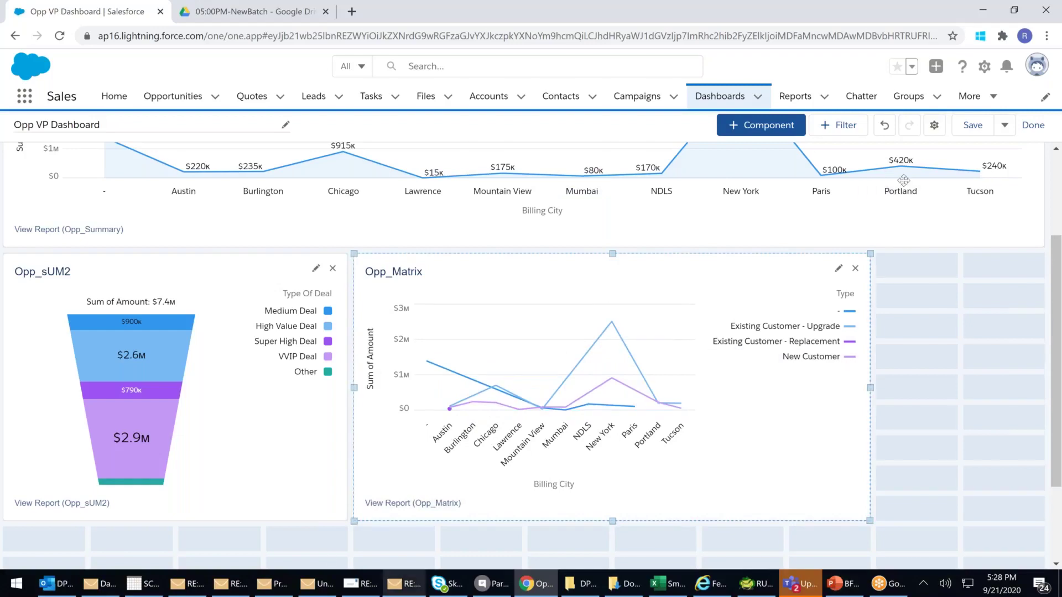
Add a scatter chart component to the dashboard based on the Opp_Sum_Lt report
scroll(903, 180, "up", 2)
scroll(900, 270, "up", 1)
left_click(1013, 164)
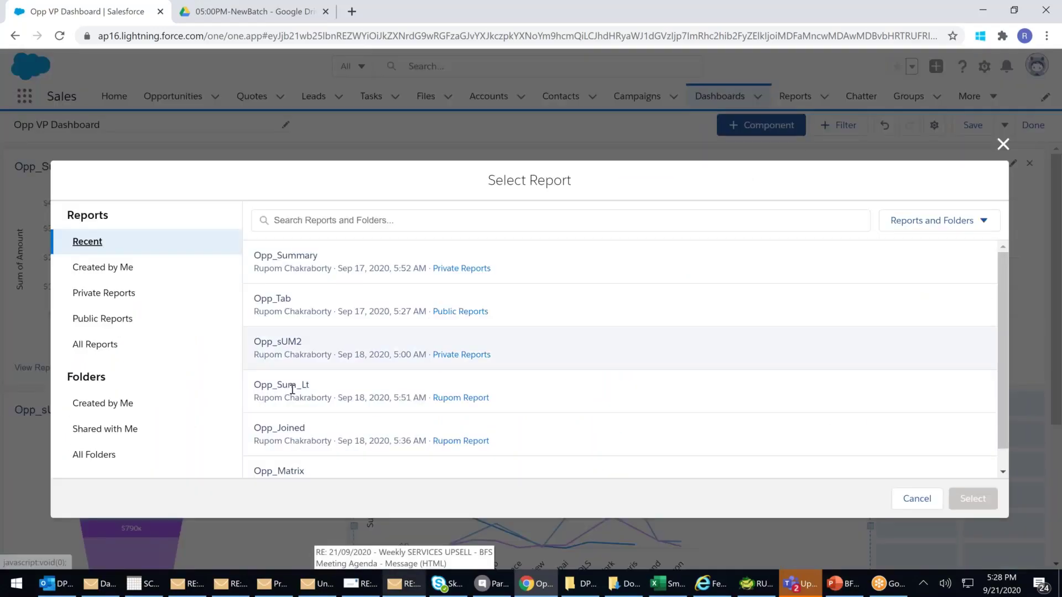
scroll(292, 286, "down", 1)
left_click(299, 370)
left_click(975, 500)
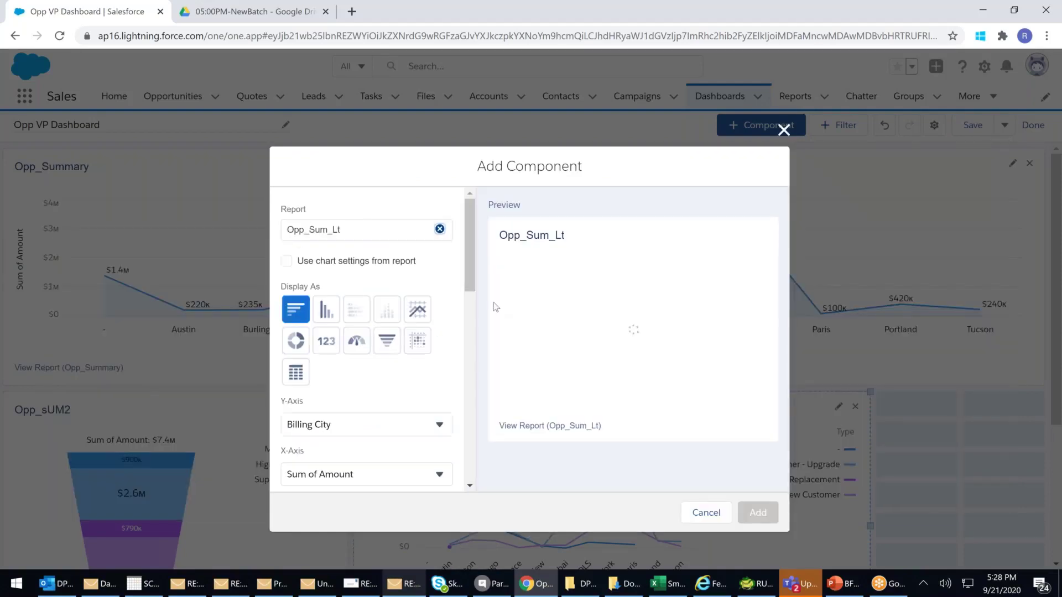
left_click(303, 379)
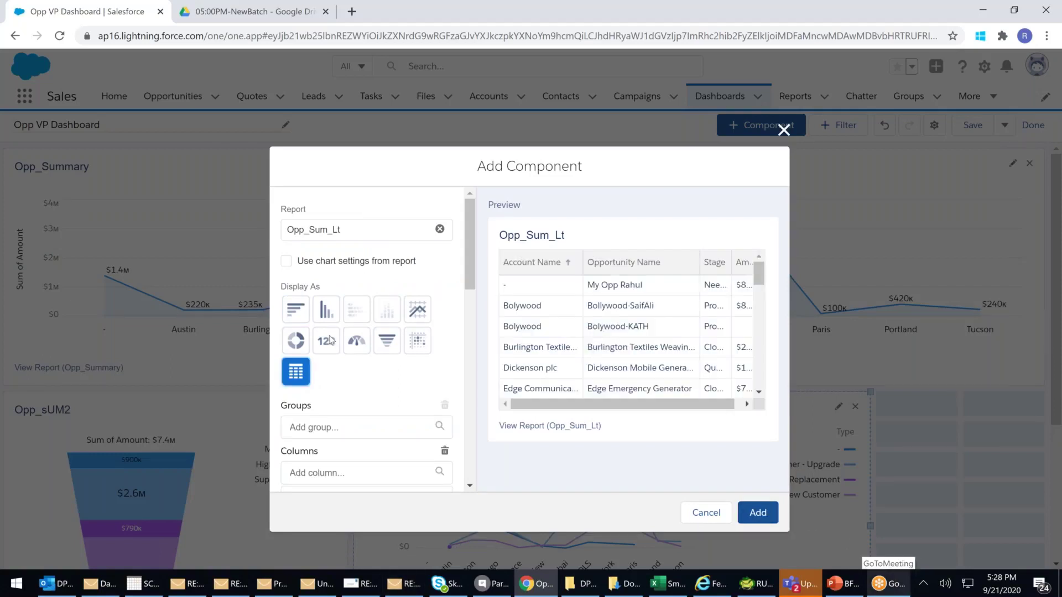
left_click(412, 343)
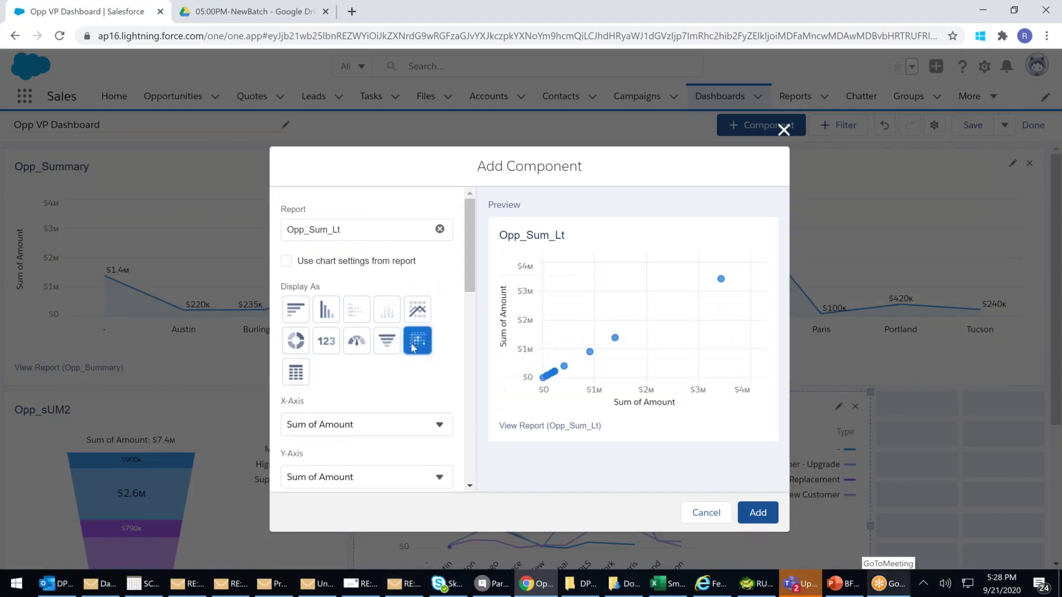
left_click(756, 510)
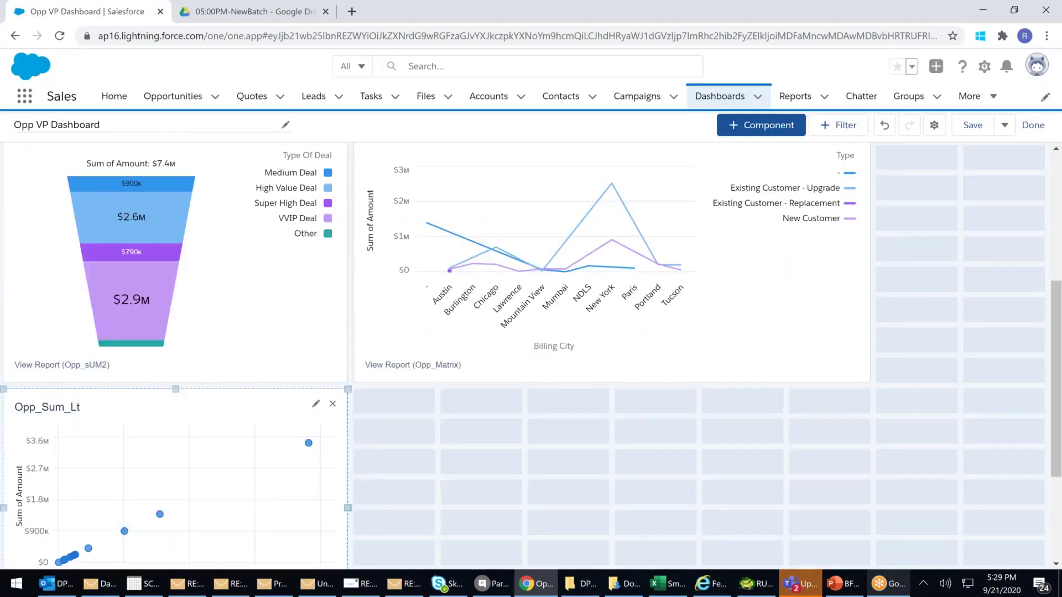
Fit the Opp_Sum_Lt chart beside Opp_Matrix at two columns wide and matching its height, and save the dashboard
left_click_drag(348, 508, 968, 217)
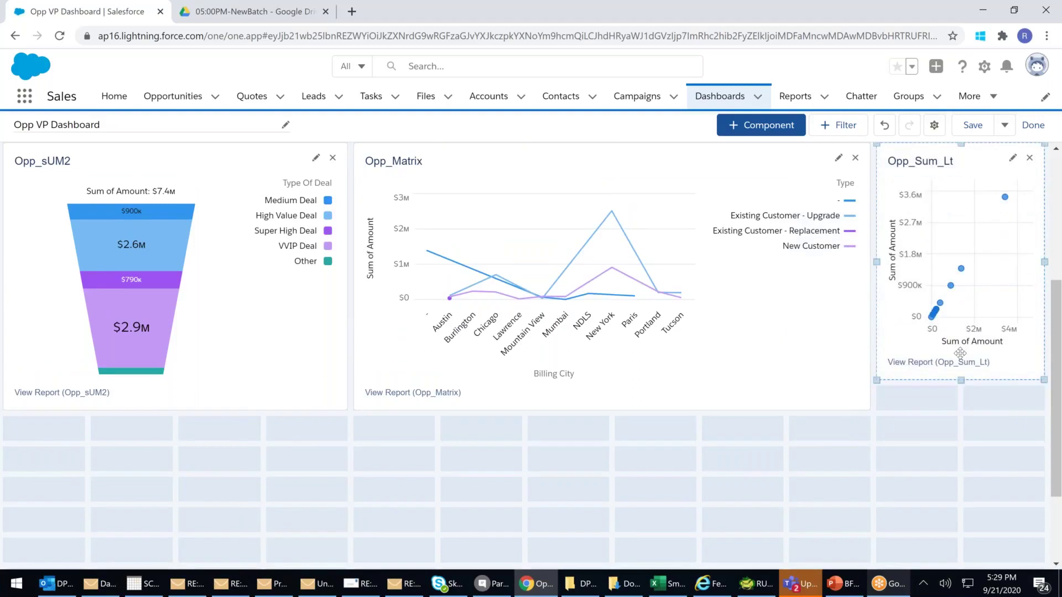
scroll(960, 353, "up", 1)
left_click_drag(965, 488, 965, 481)
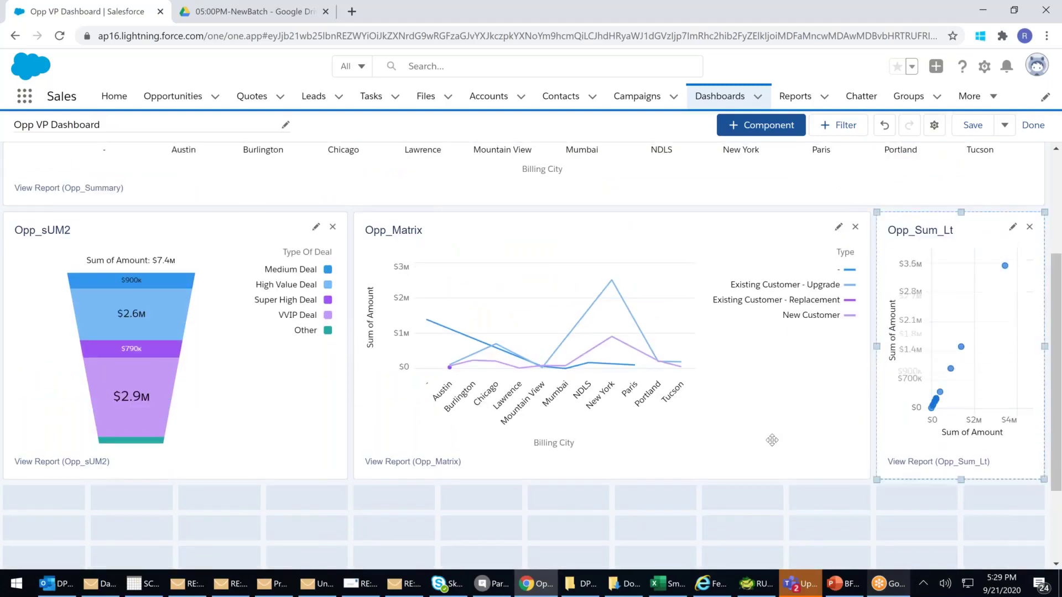
scroll(772, 440, "up", 3)
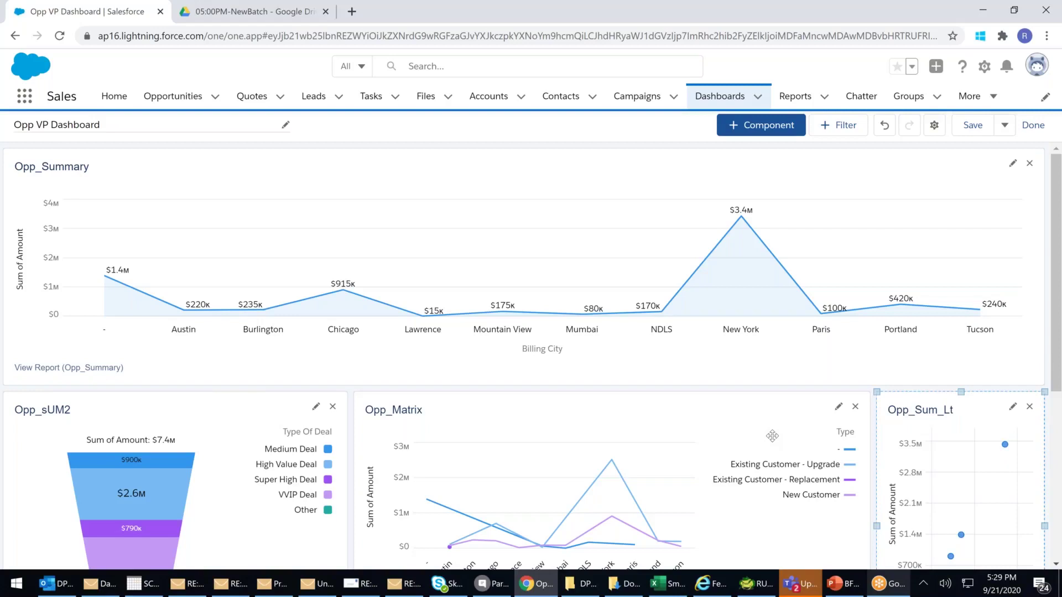
left_click(964, 130)
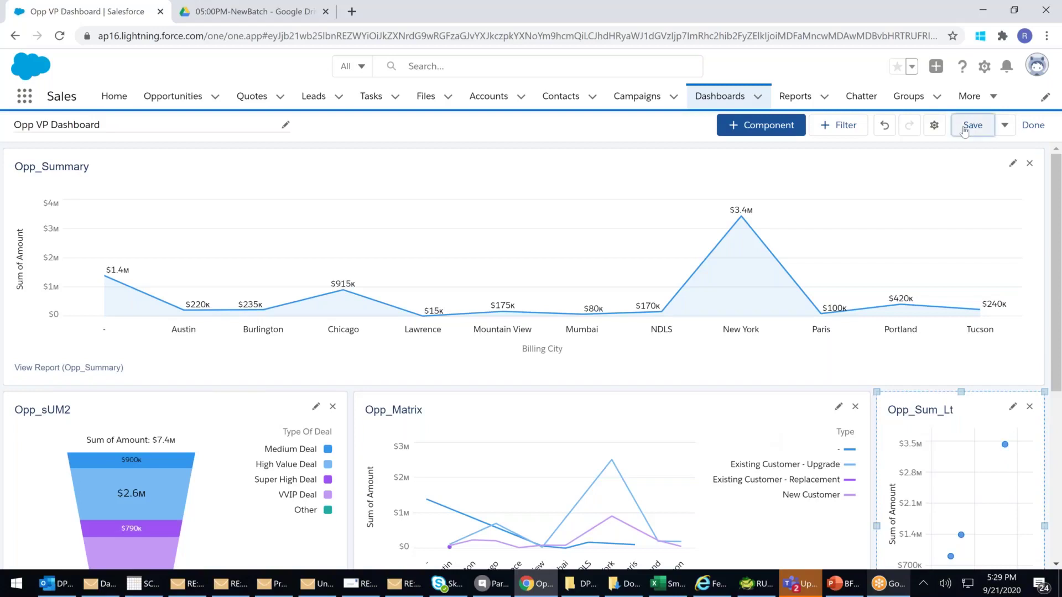
Start a dashboard filter on Billing City with a first value that equals Hyd and the display text Hyderabad
left_click(844, 133)
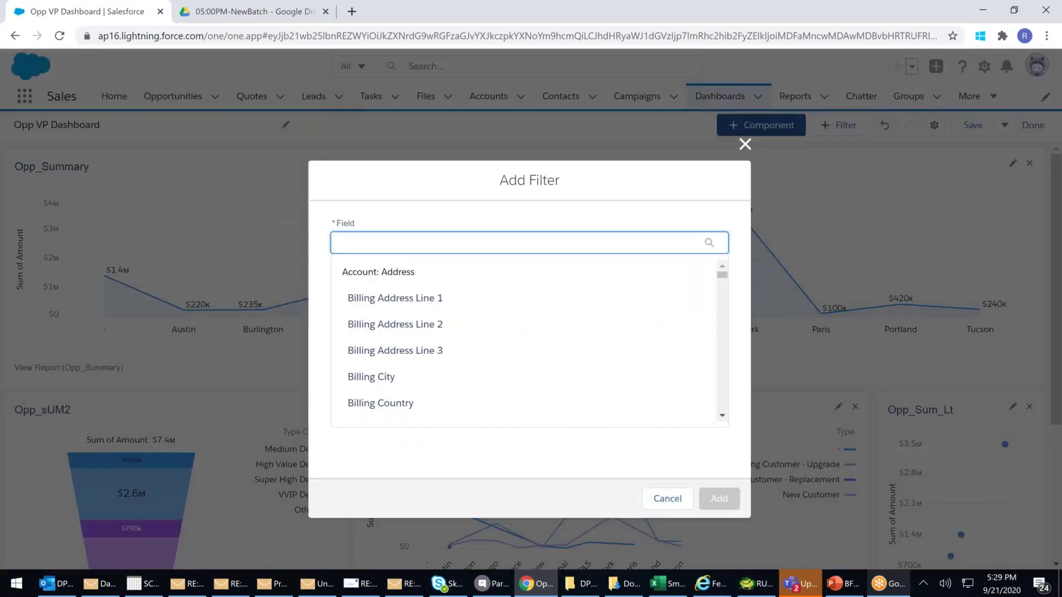
left_click(379, 380)
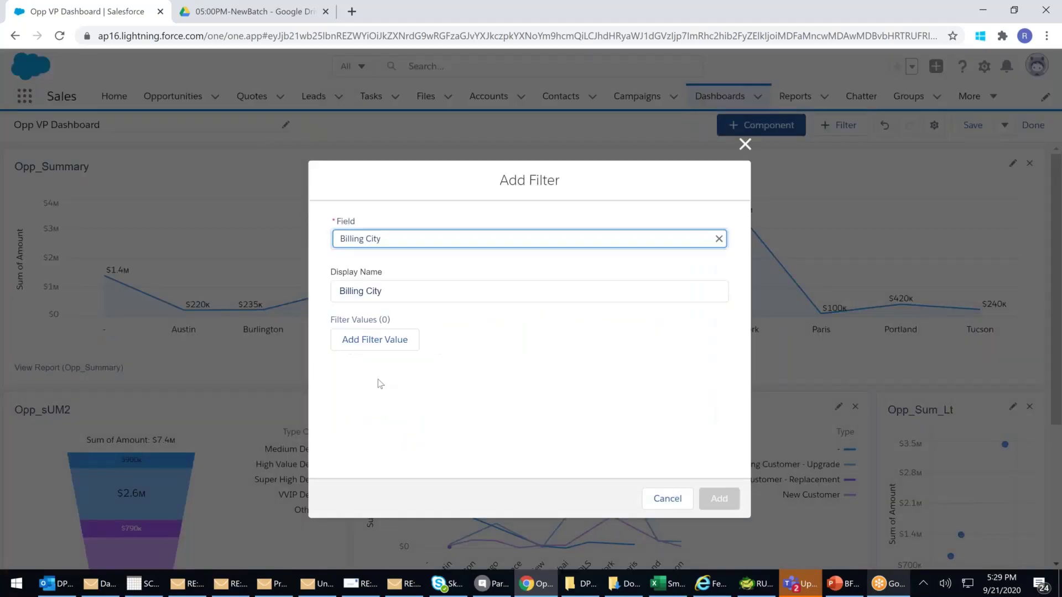
left_click(387, 341)
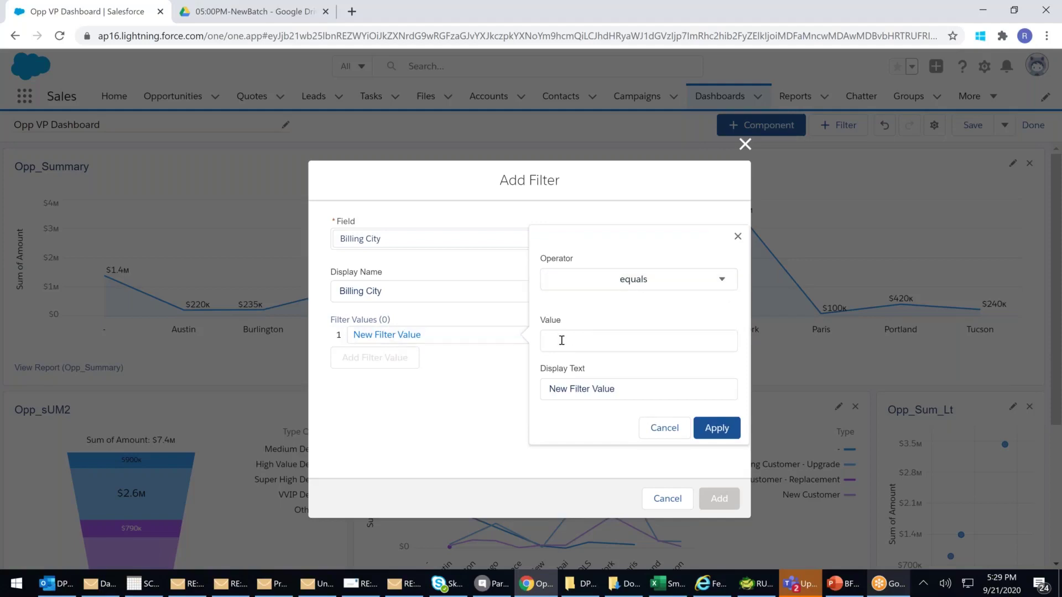
left_click(565, 337)
type("Hyderabad")
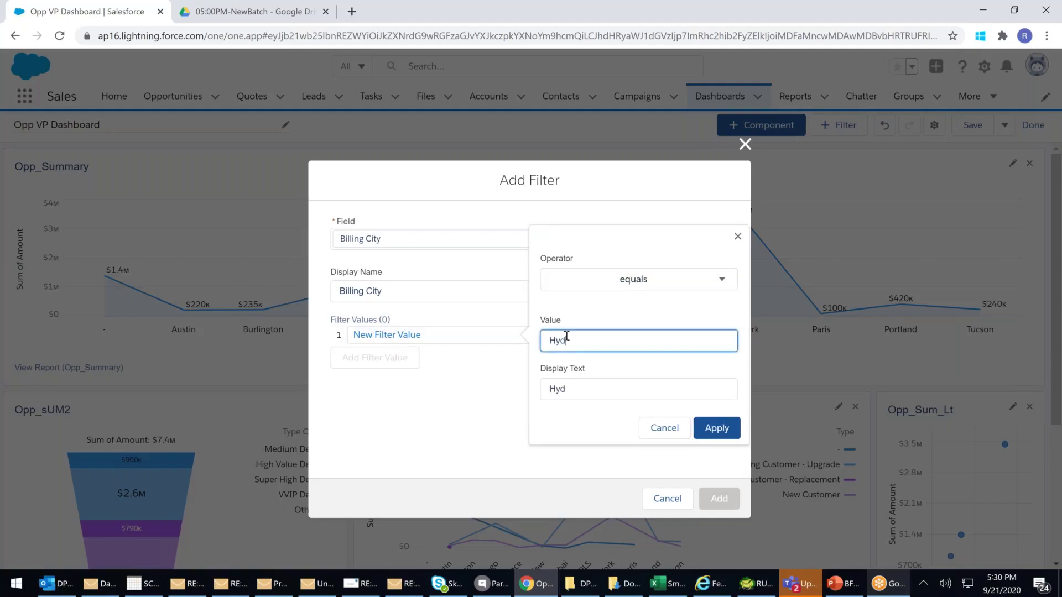
left_click(618, 383)
left_click(626, 335)
key("BackSpace")
key("BackSpace")
key("BackSpace")
key("BackSpace")
key("BackSpace")
key("BackSpace")
left_click(602, 389)
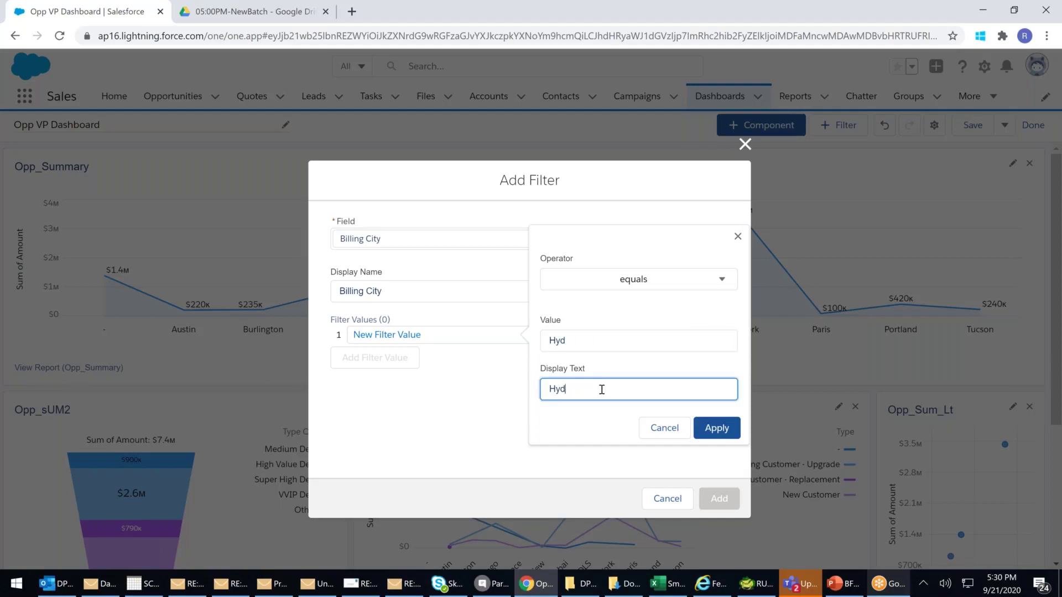
type("erabad")
left_click(718, 429)
Add a second Billing City filter value that equals Mum, with the display text Mumbai
left_click(357, 358)
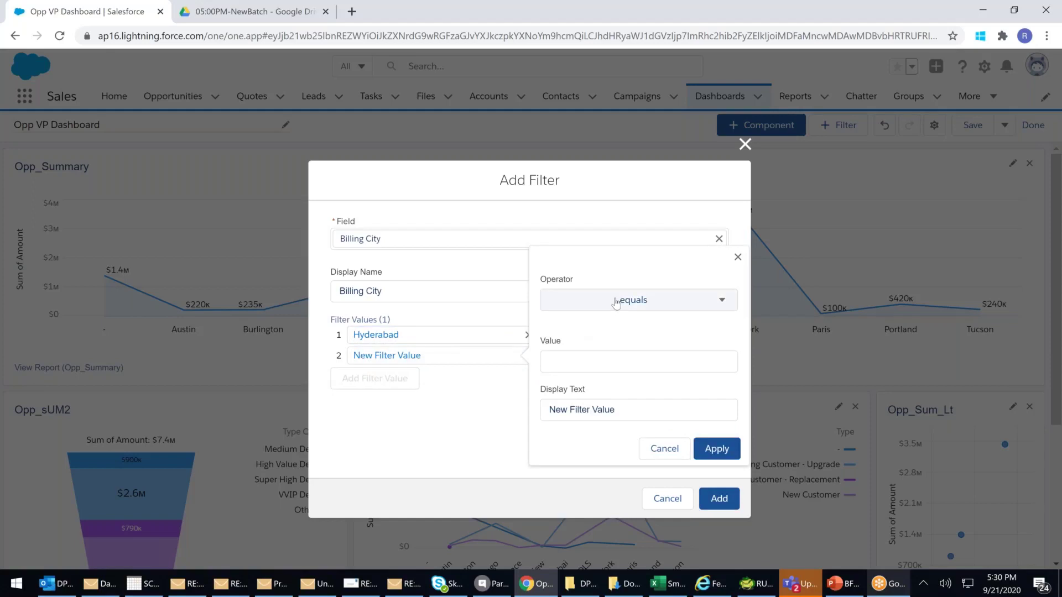
left_click(582, 360)
type("Mum")
left_click(612, 406)
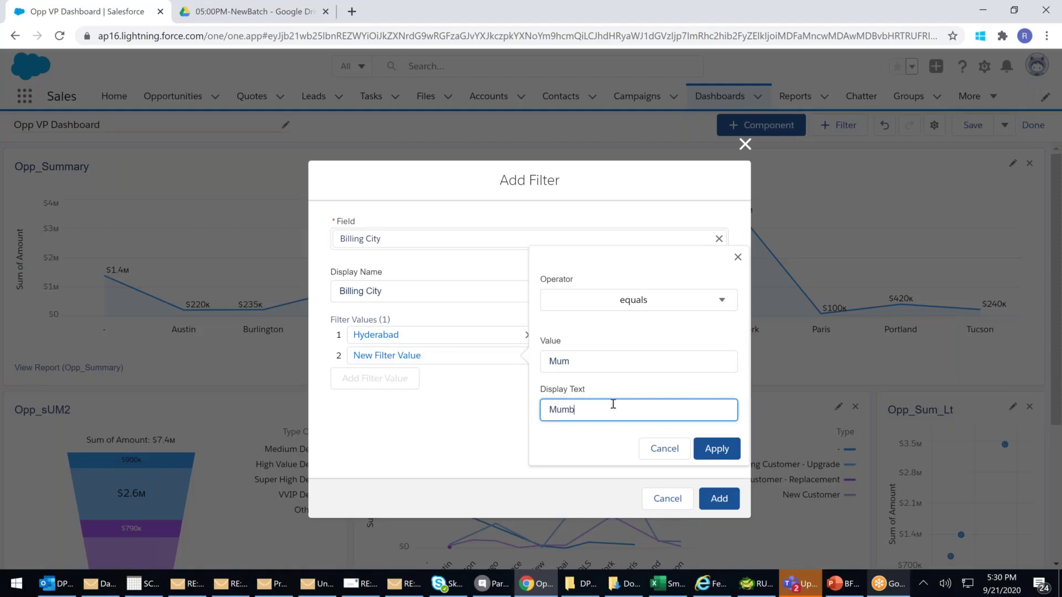
left_click(721, 453)
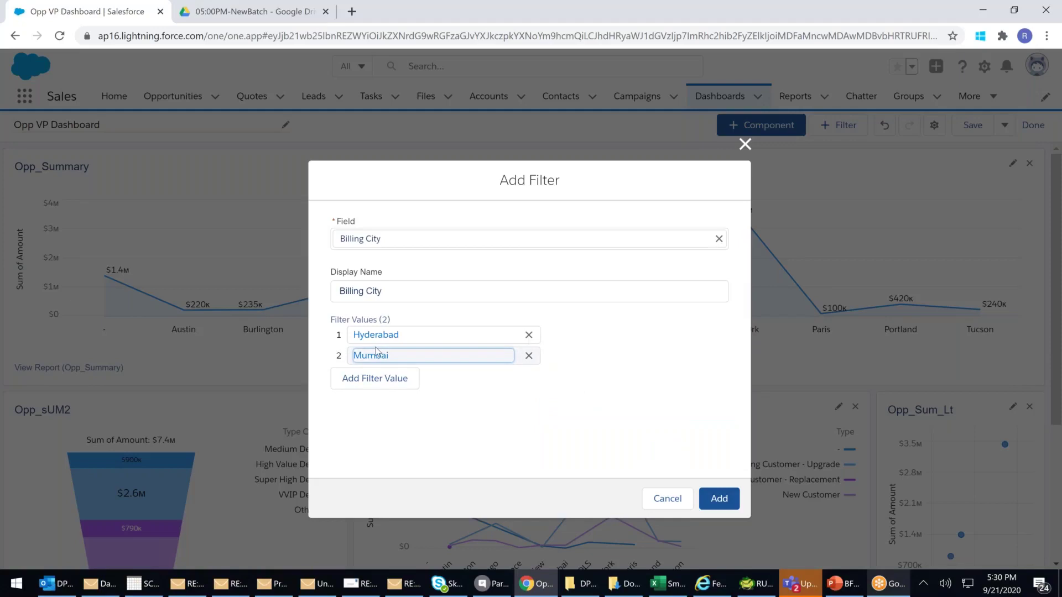
Create a third Billing City filter value and choose contains as its operator
left_click(371, 378)
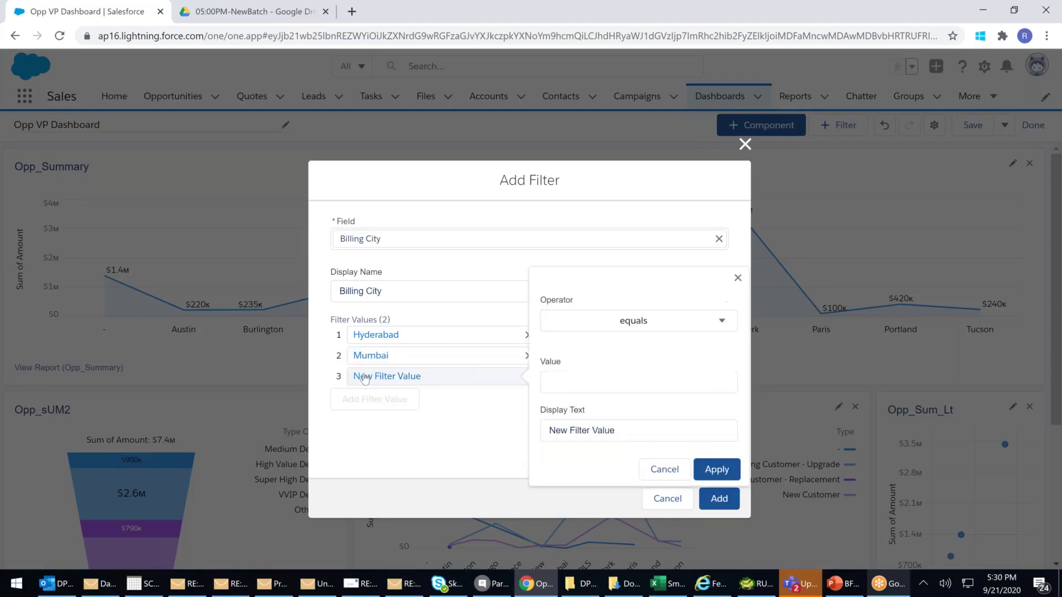
left_click(615, 326)
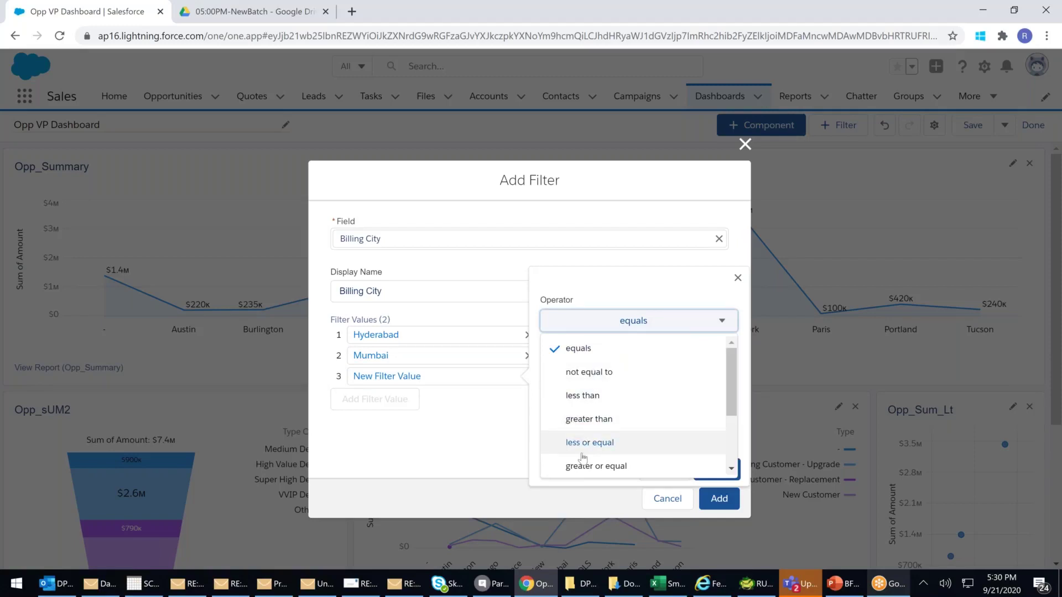
scroll(583, 457, "down", 2)
left_click(589, 417)
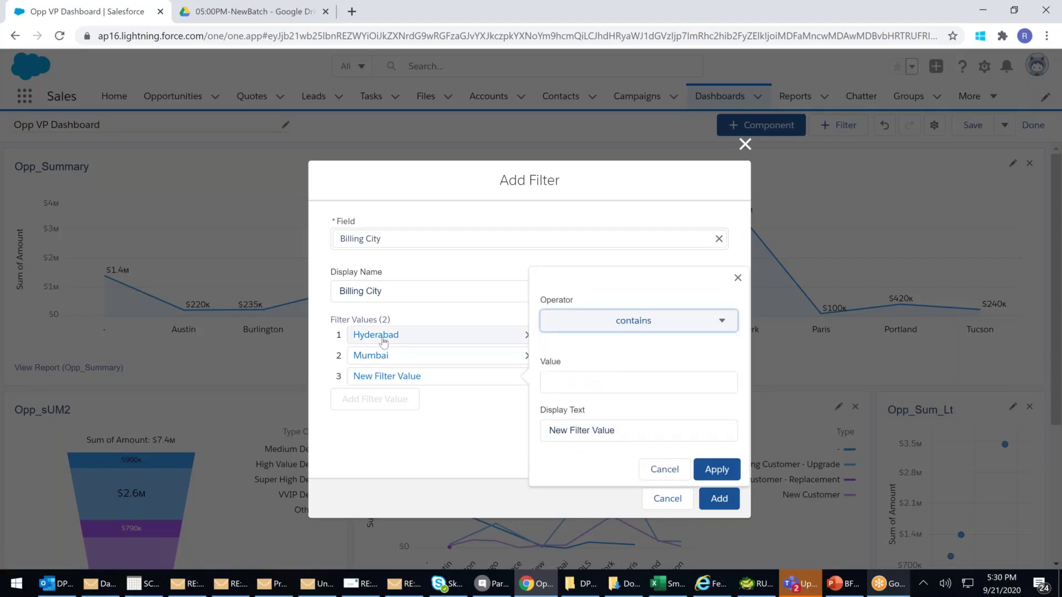
Change the operator of the Mumbai and Hyderabad filter values to contains
left_click(371, 355)
left_click(663, 303)
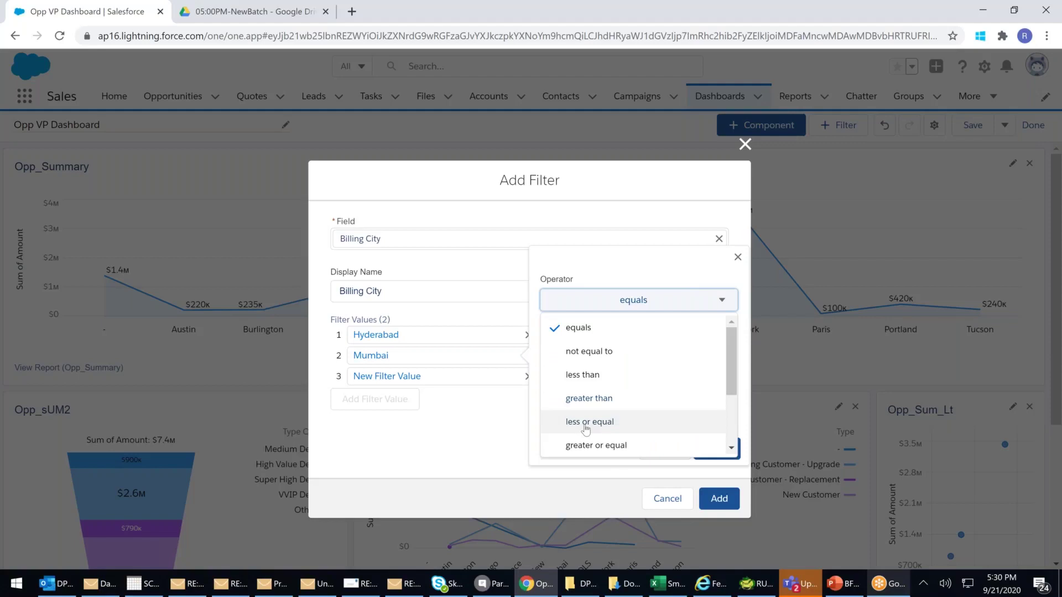
scroll(589, 433, "down", 2)
left_click(600, 399)
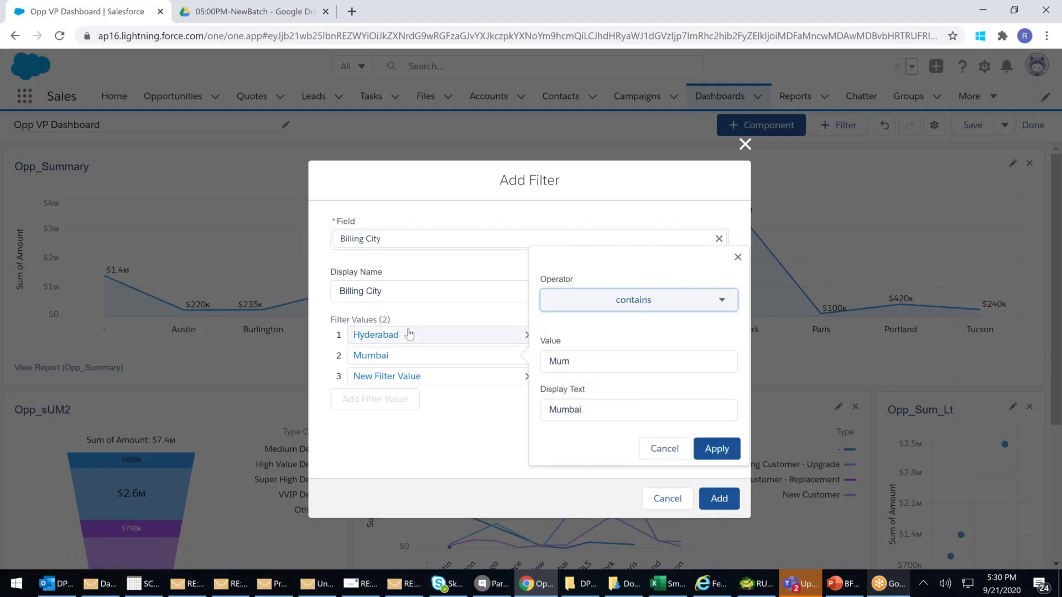
left_click(372, 334)
left_click(671, 278)
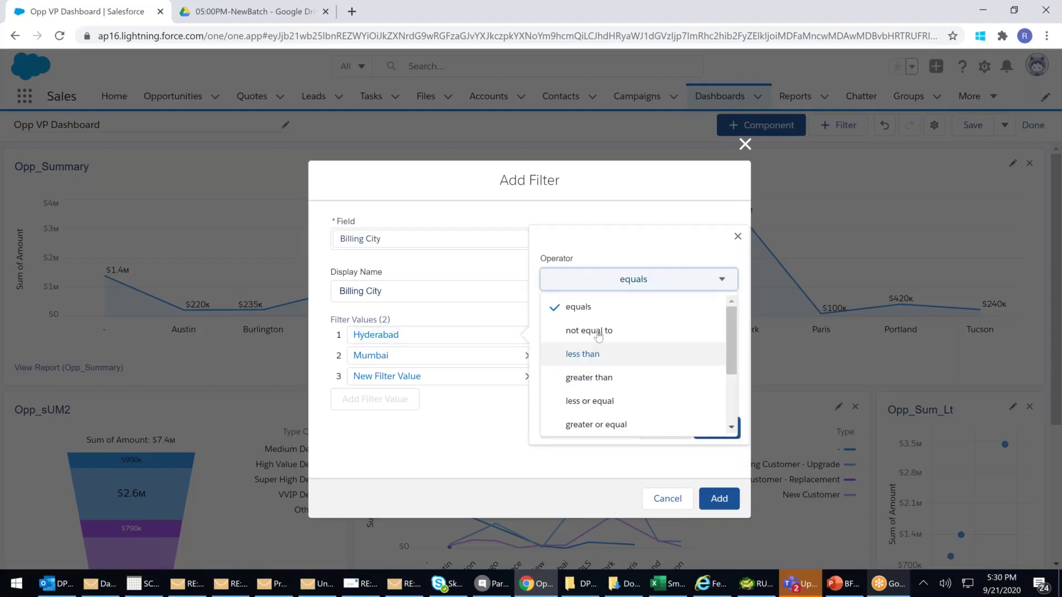
scroll(588, 390, "down", 2)
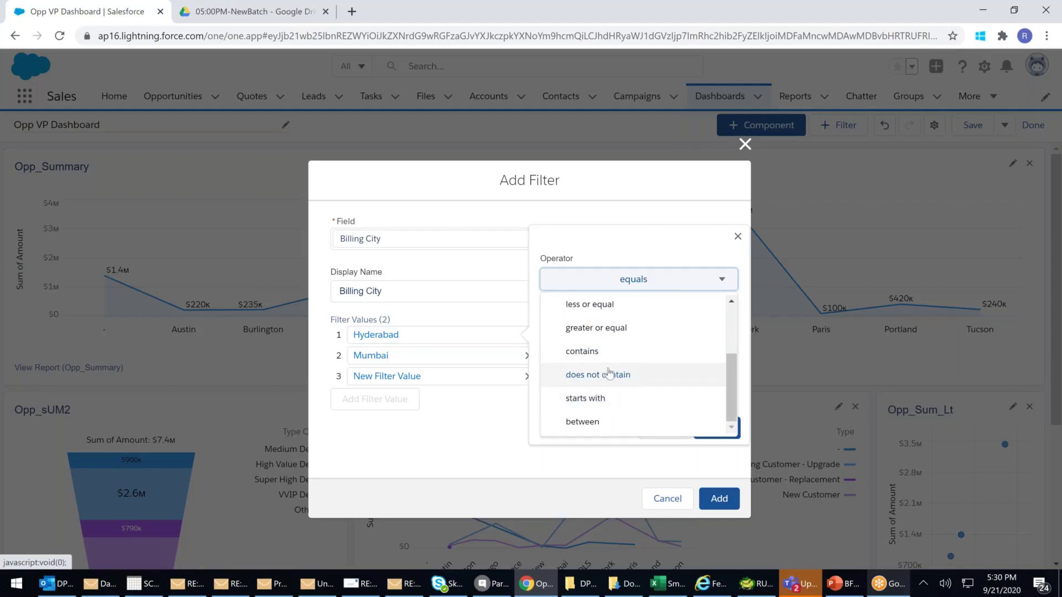
left_click(582, 353)
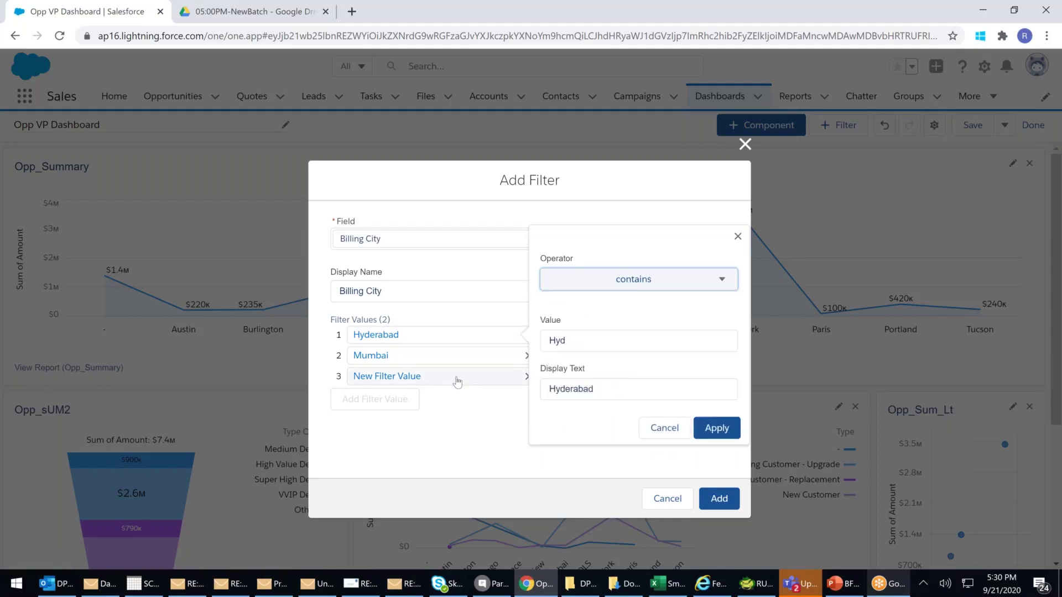
Define the third filter value as contains A with the display text Cities Containing A, and apply it
left_click(479, 378)
left_click(637, 322)
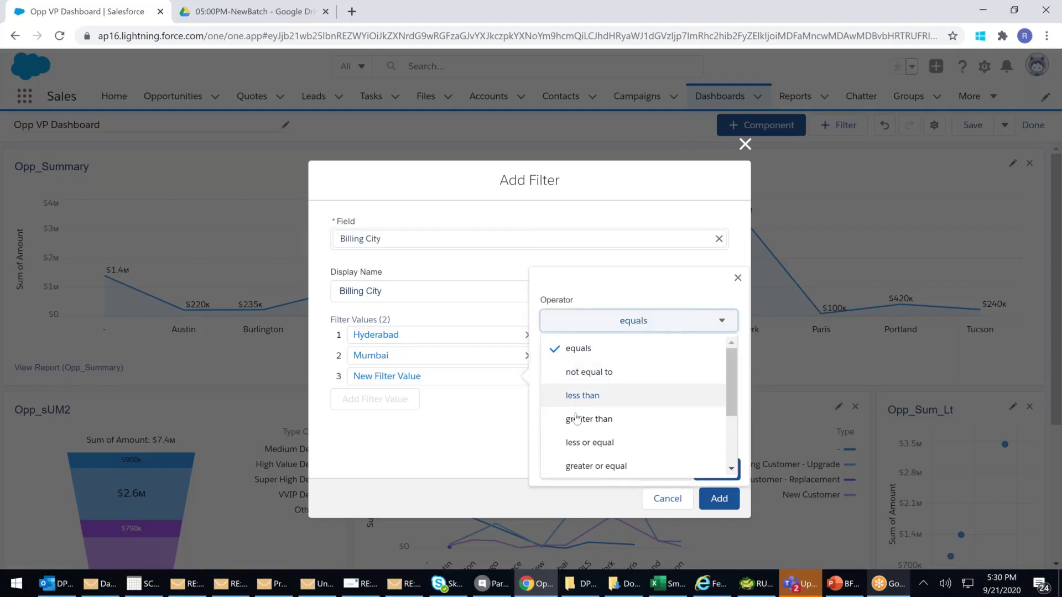
scroll(577, 458, "down", 2)
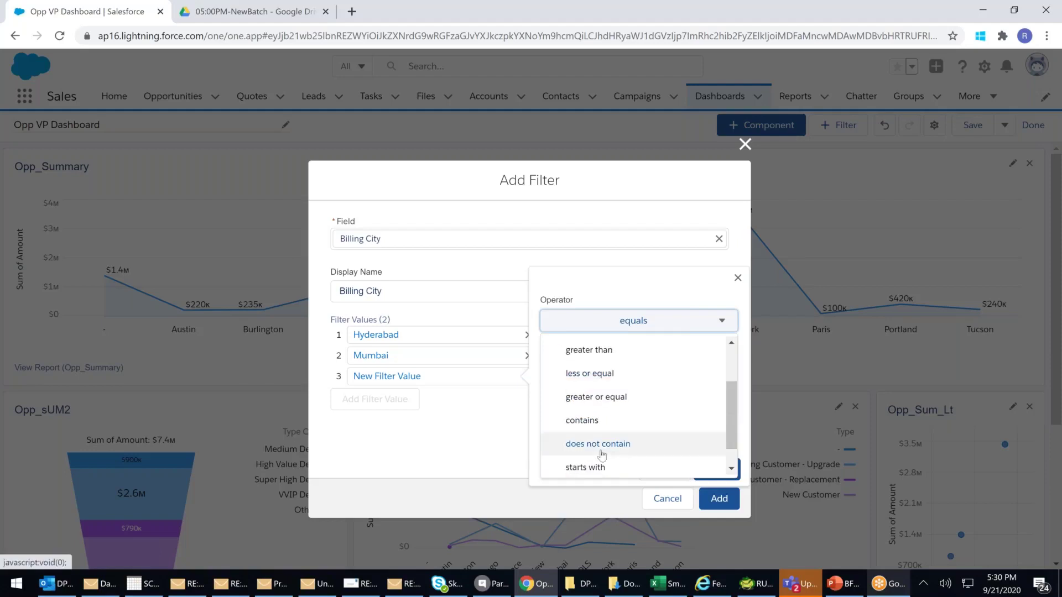
left_click(589, 419)
left_click(566, 381)
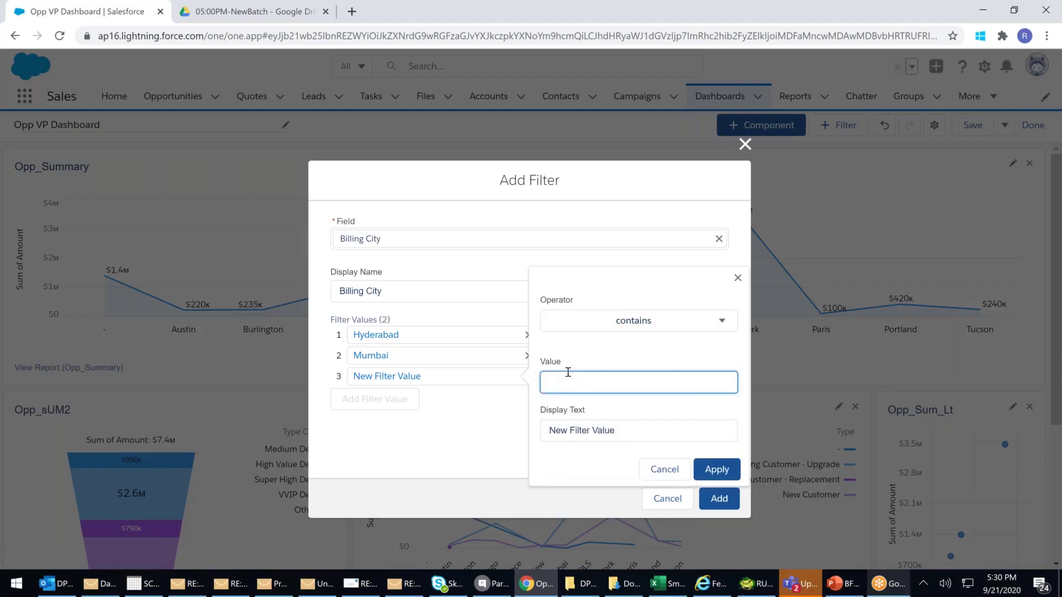
type("A")
left_click(560, 436)
key("BackSpace")
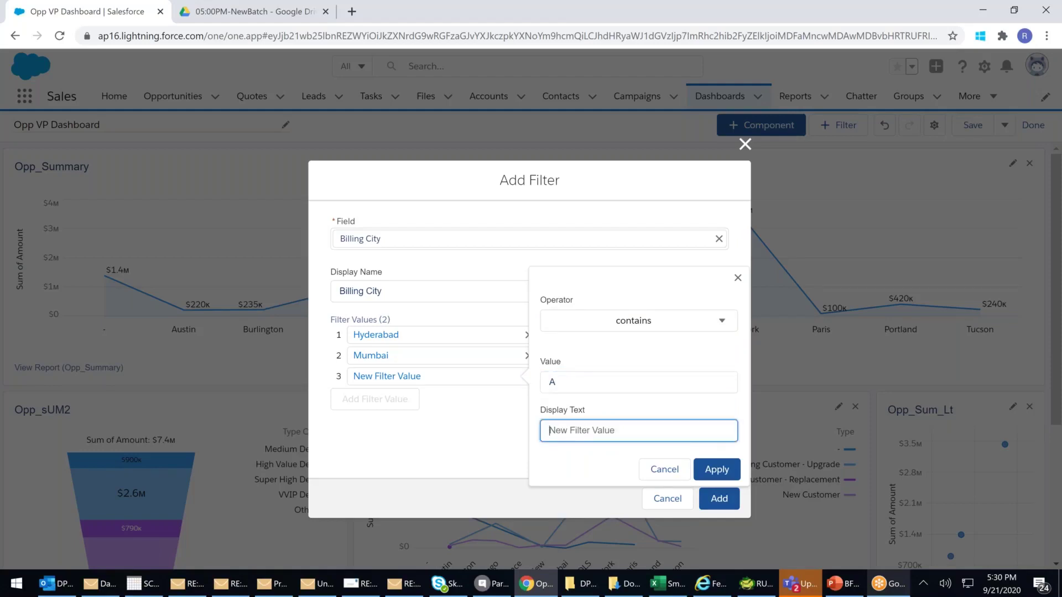
type("cl")
key("BackSpace")
type("Cities Contaning A")
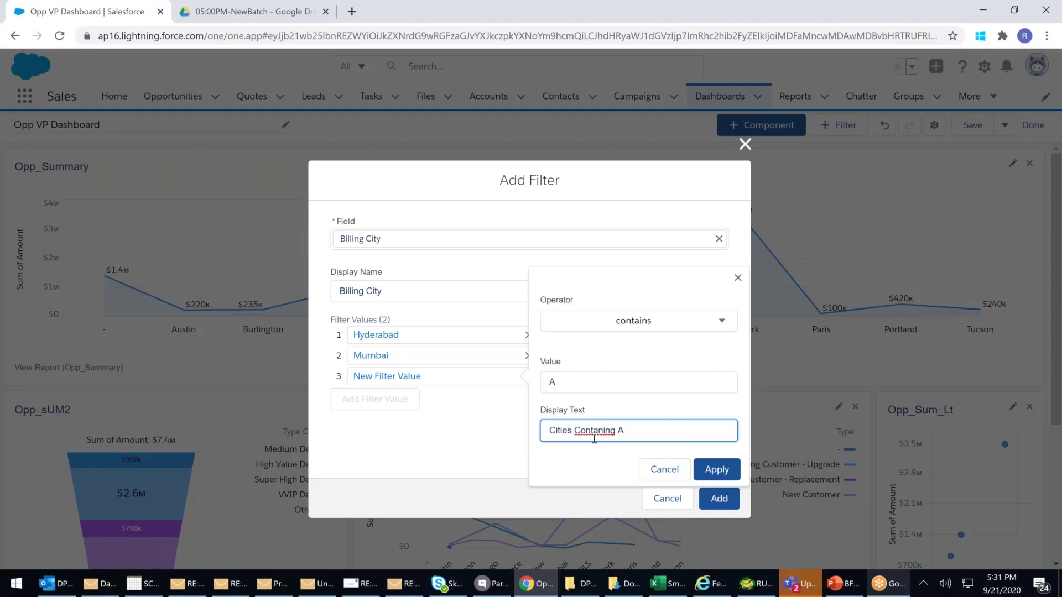
right_click(594, 438)
left_click(615, 252)
left_click(733, 479)
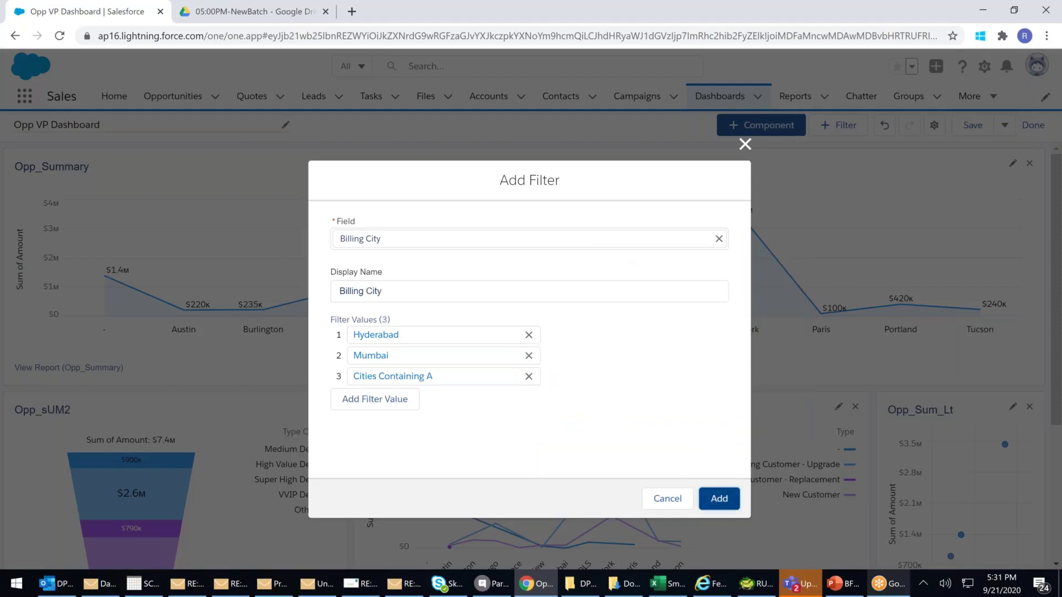
Add the Billing City filter to the dashboard, then save the dashboard and finish editing
left_click(719, 498)
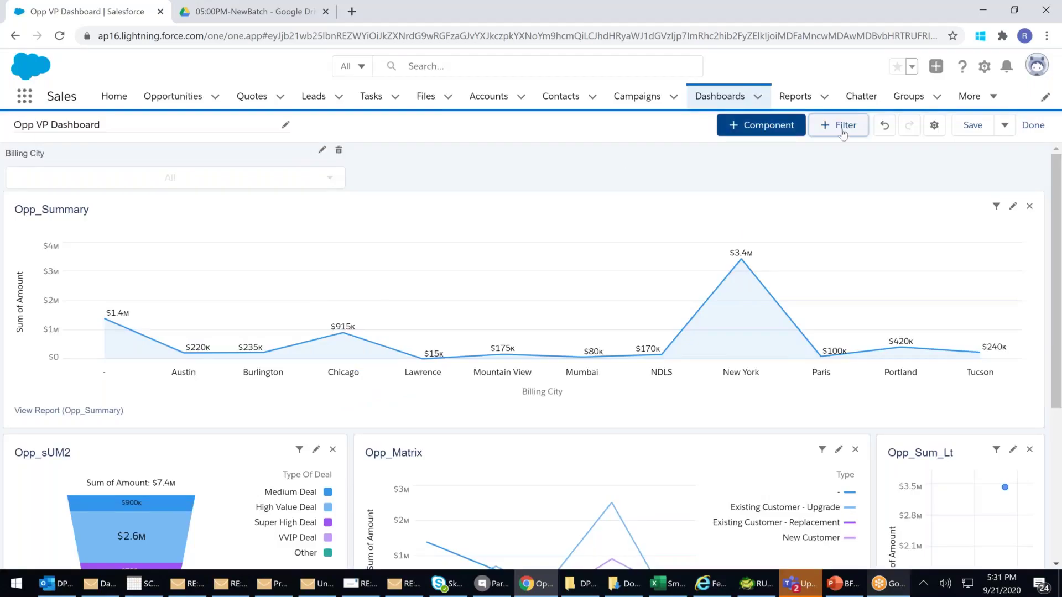
left_click(982, 127)
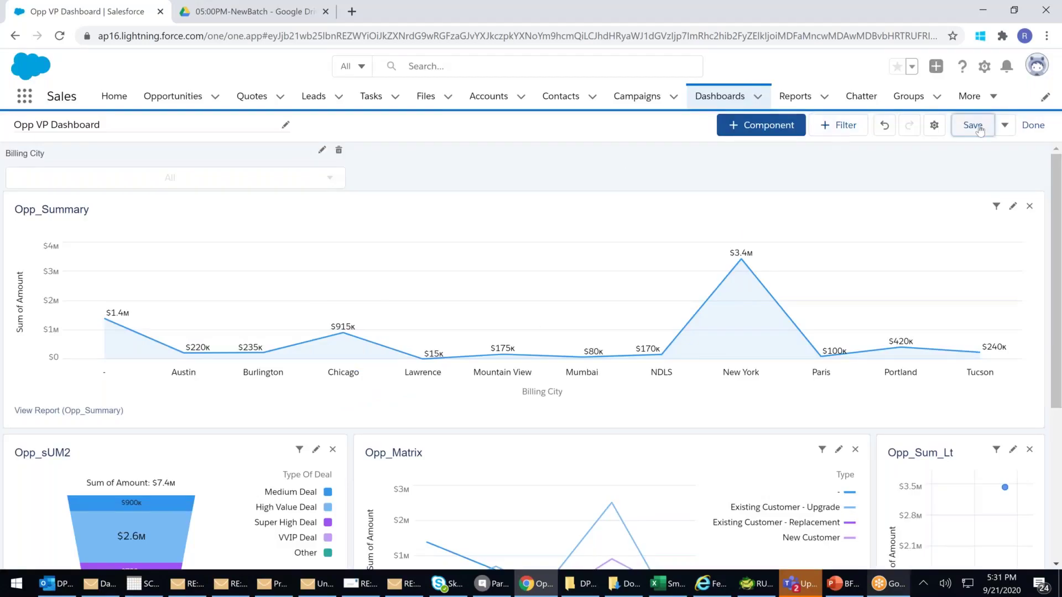
left_click(1033, 126)
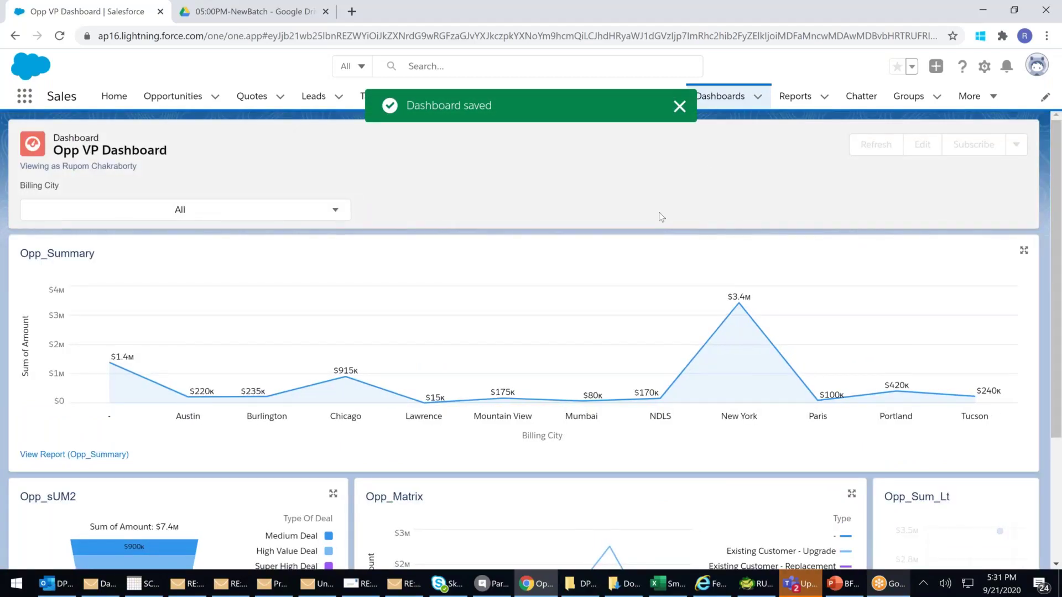
scroll(661, 216, "down", 3)
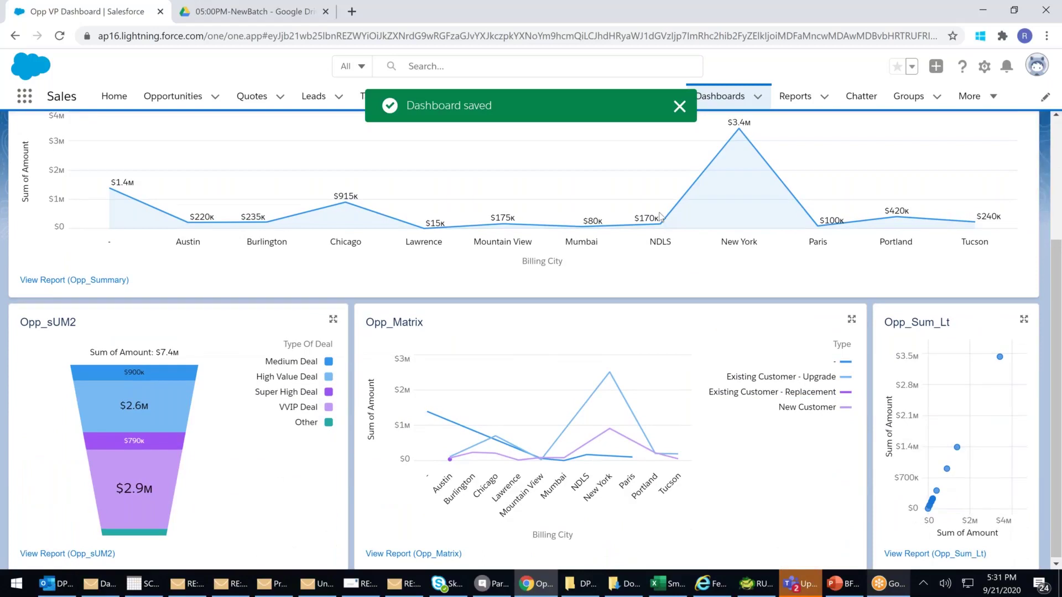
Filter the dashboard by the Billing City value Hyderabad, check its charts, and switch the filter to Mumbai
scroll(662, 217, "up", 2)
left_click(268, 167)
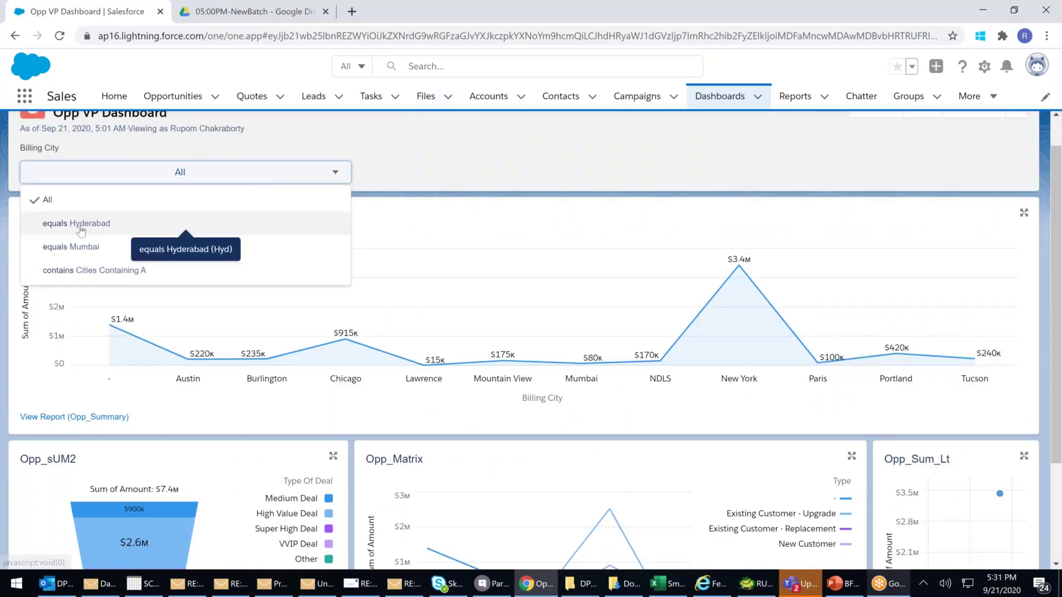
left_click(103, 230)
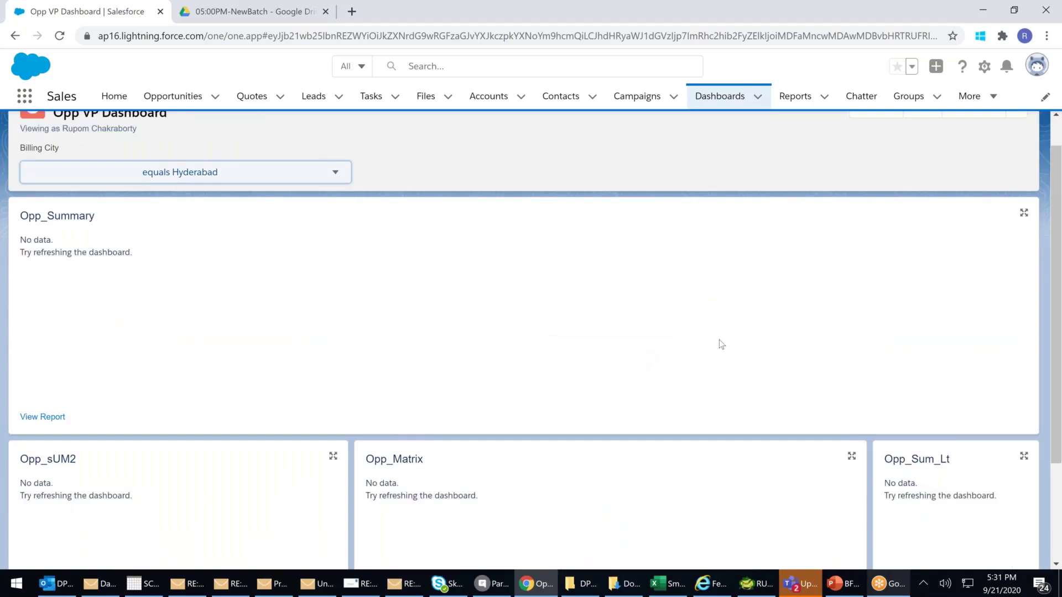
scroll(984, 402, "down", 3)
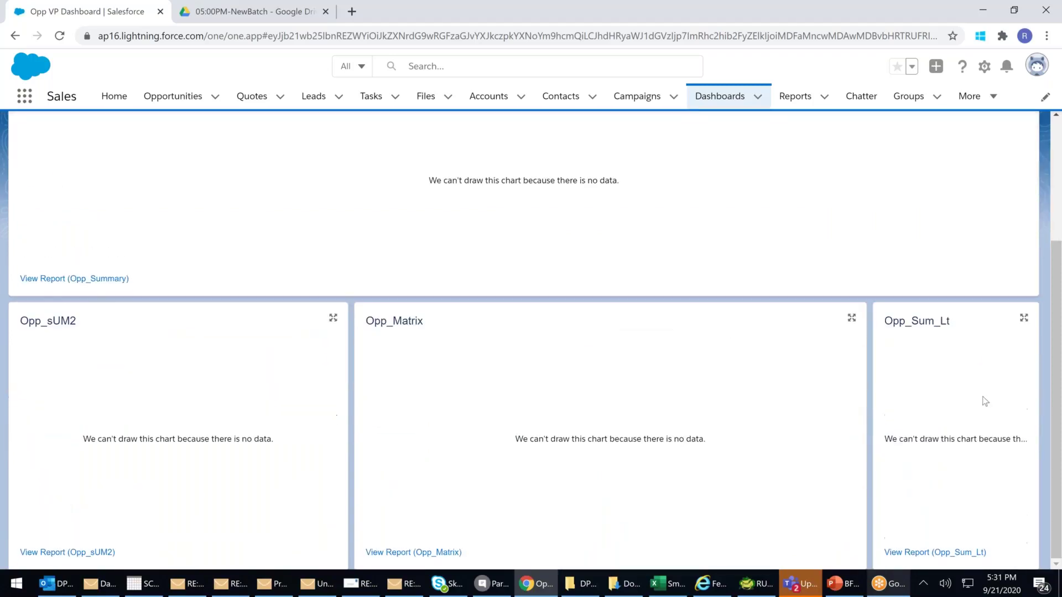
scroll(983, 394, "up", 4)
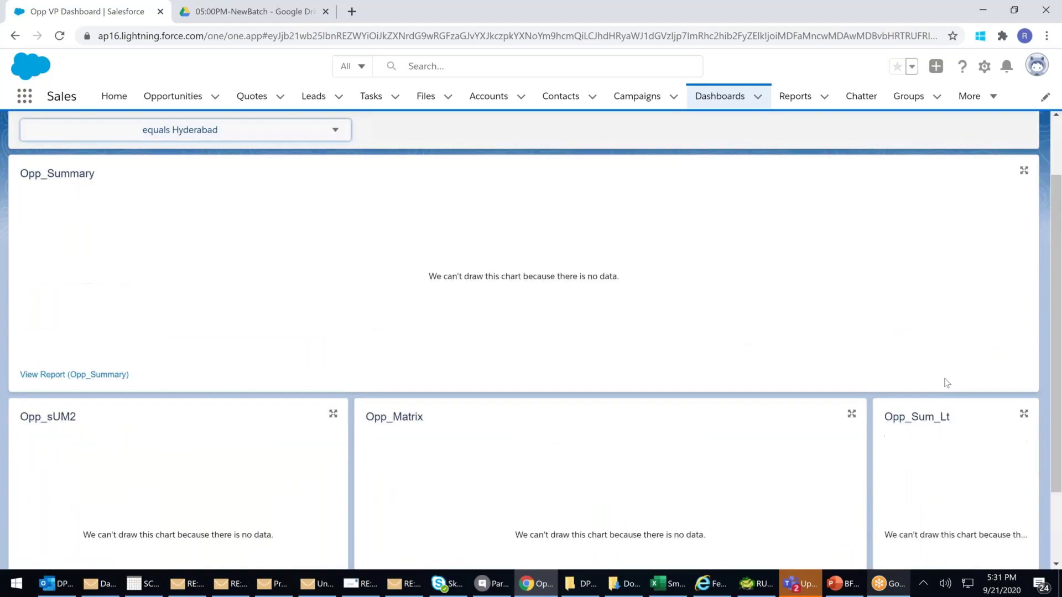
left_click(270, 209)
left_click(83, 285)
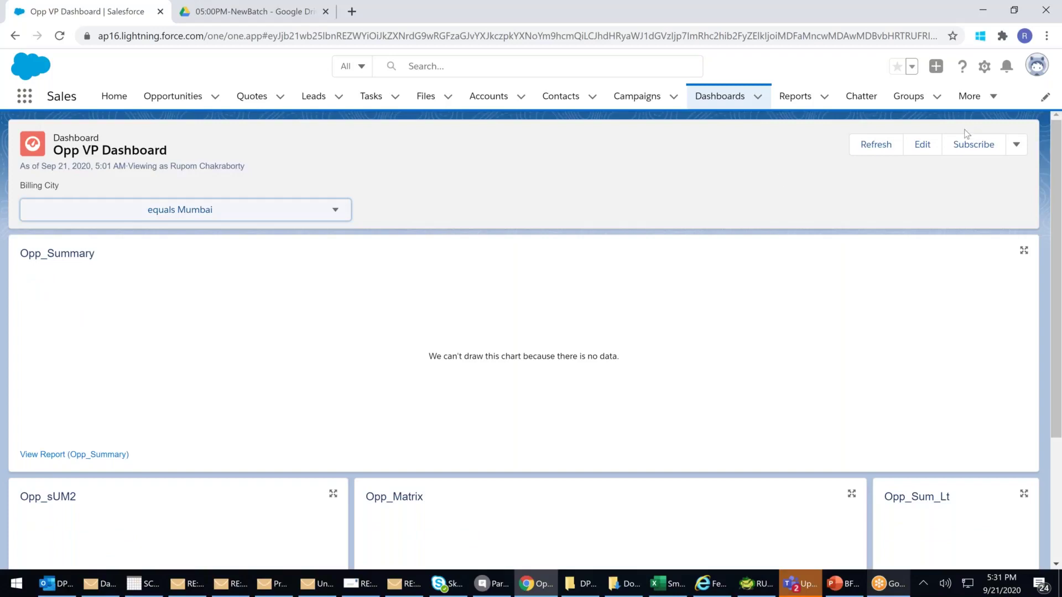
Reopen the dashboard's Billing City filter for editing and set the Hyderabad value's operator to contains
left_click(923, 144)
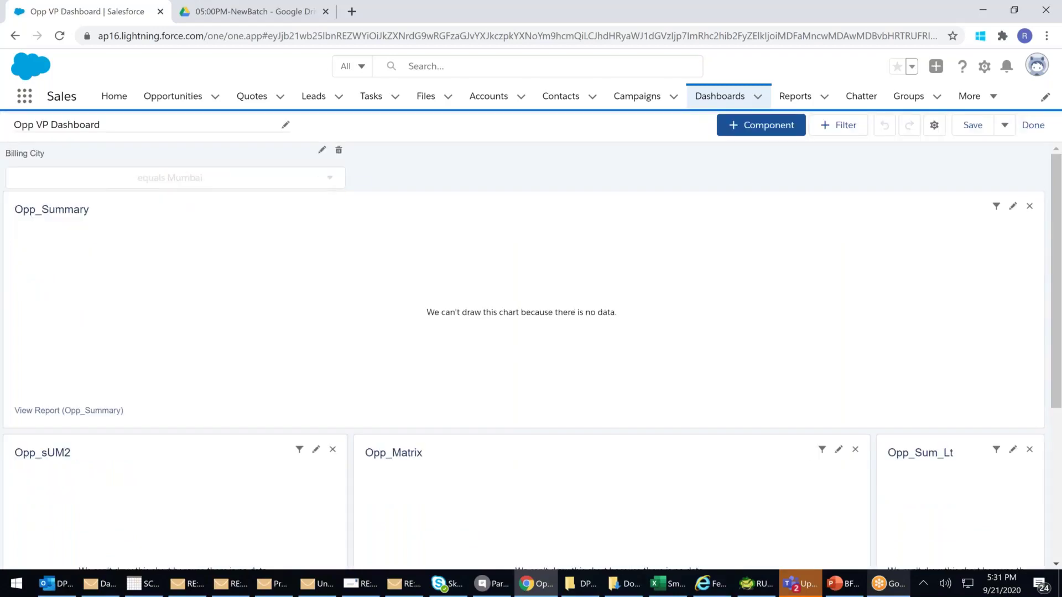
left_click(321, 150)
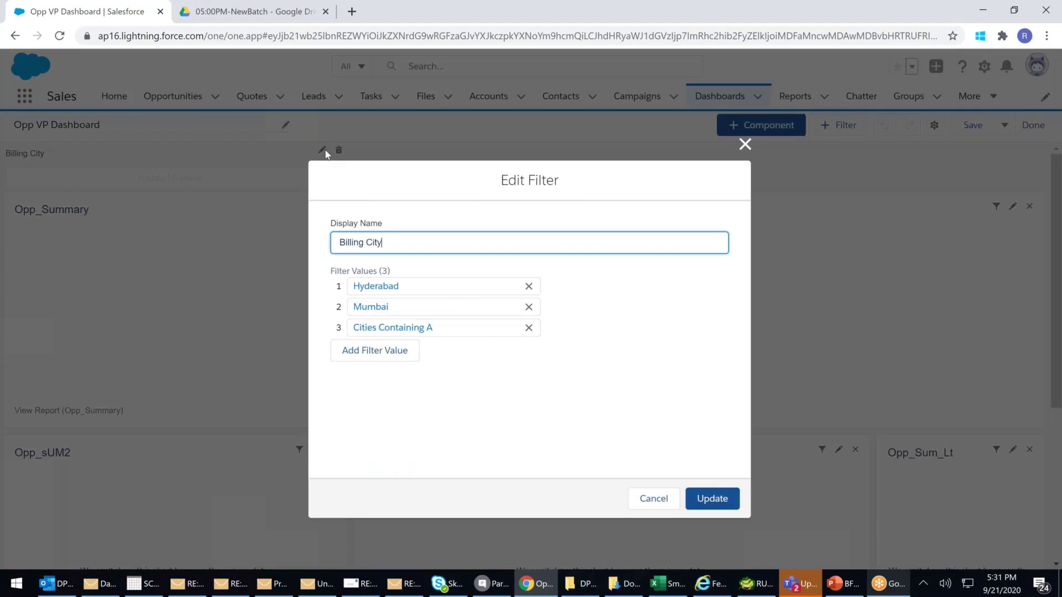
left_click(378, 287)
left_click(659, 239)
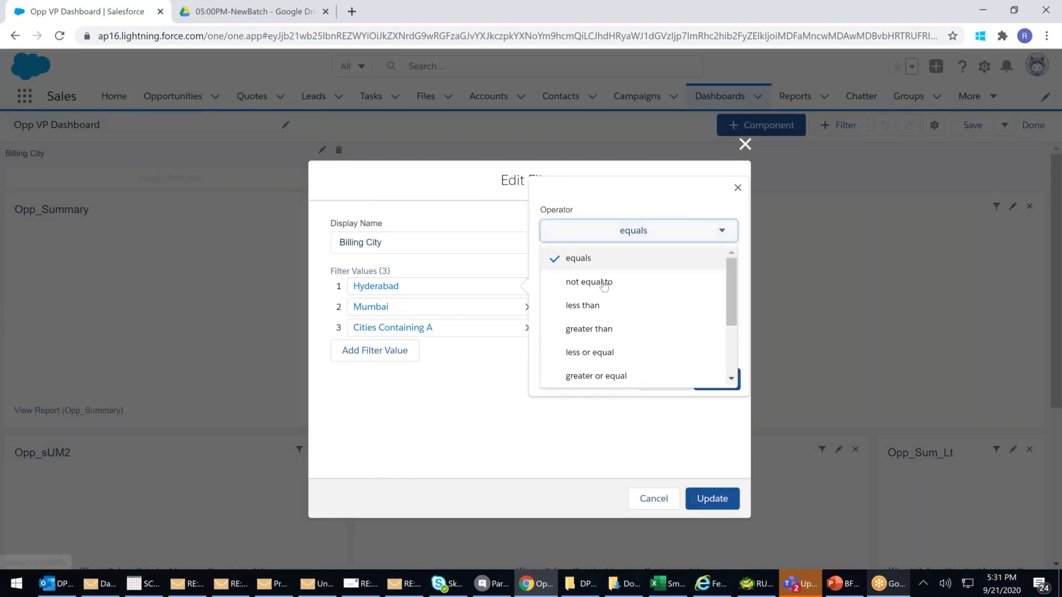
scroll(603, 334, "down", 2)
left_click(582, 303)
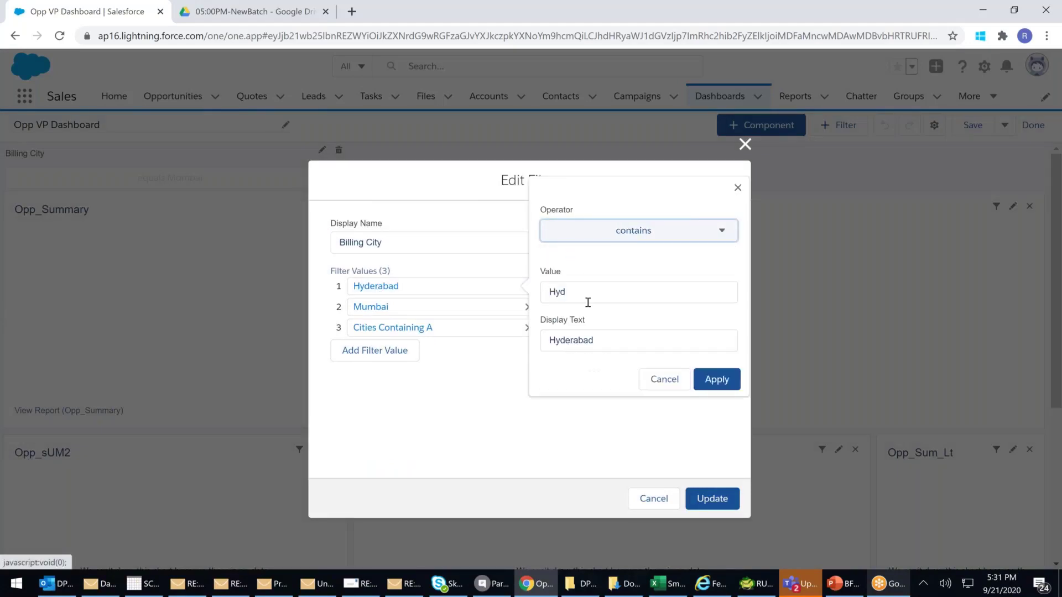
left_click(713, 380)
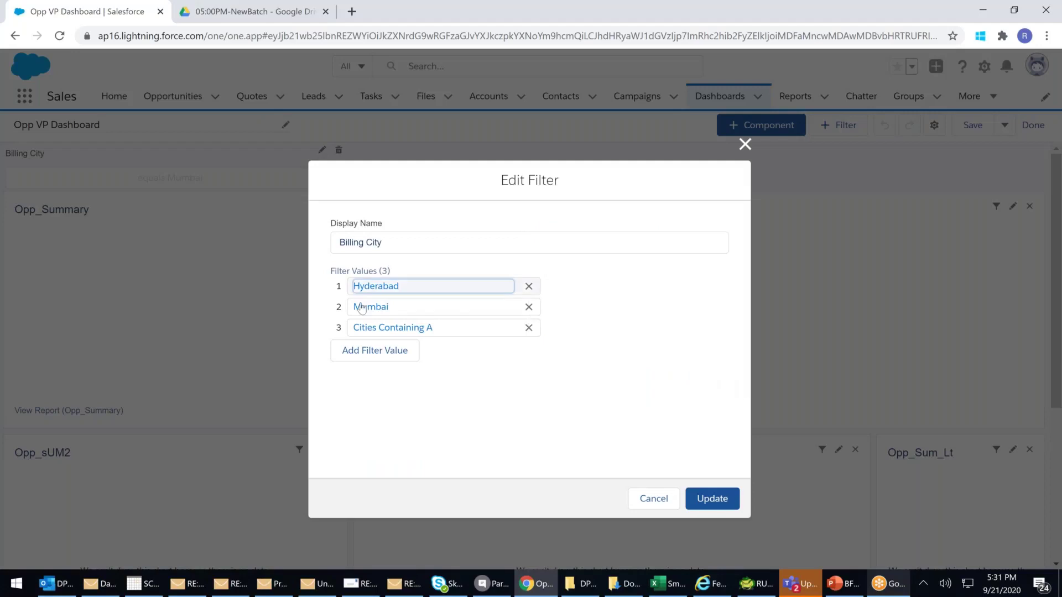
Set the operator of the Mumbai filter value to contains and apply it
left_click(407, 305)
left_click(650, 251)
scroll(611, 359, "down", 2)
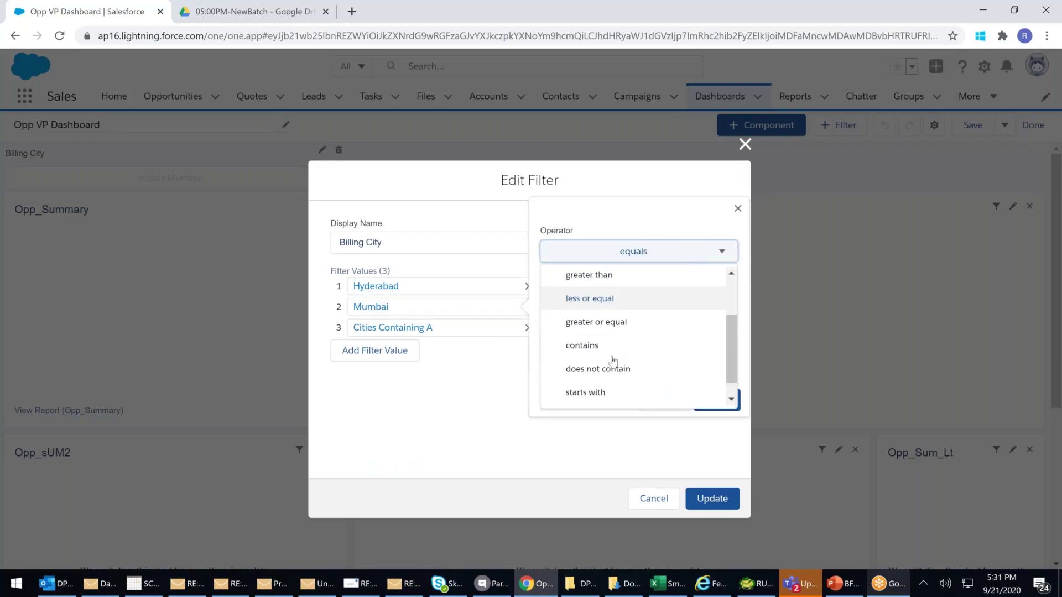
left_click(589, 324)
left_click(717, 399)
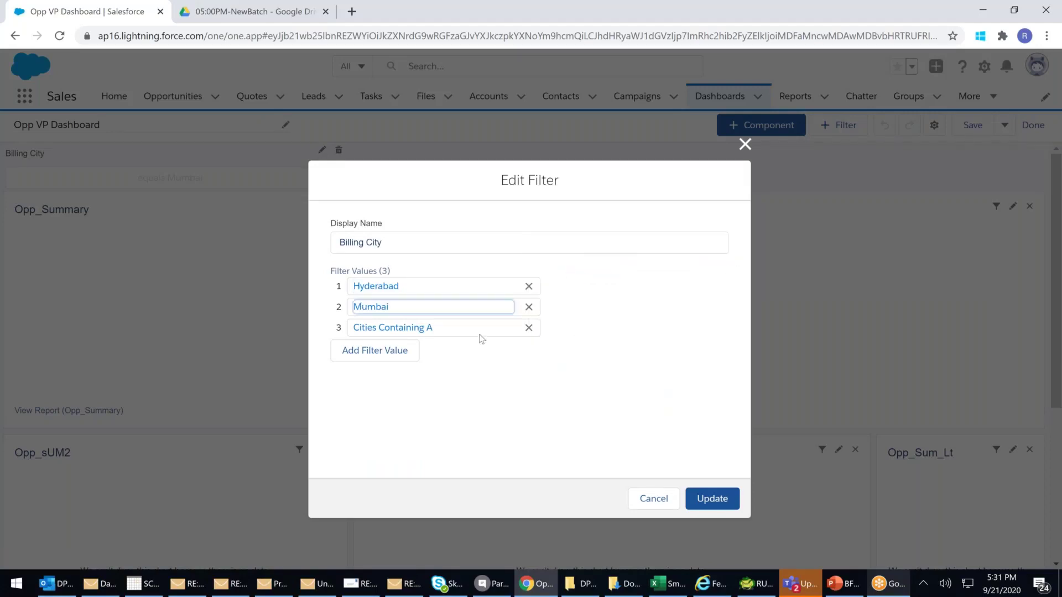
Update the Billing City filter with the third value kept as contains A, then save the dashboard and finish editing
left_click(409, 328)
left_click(636, 271)
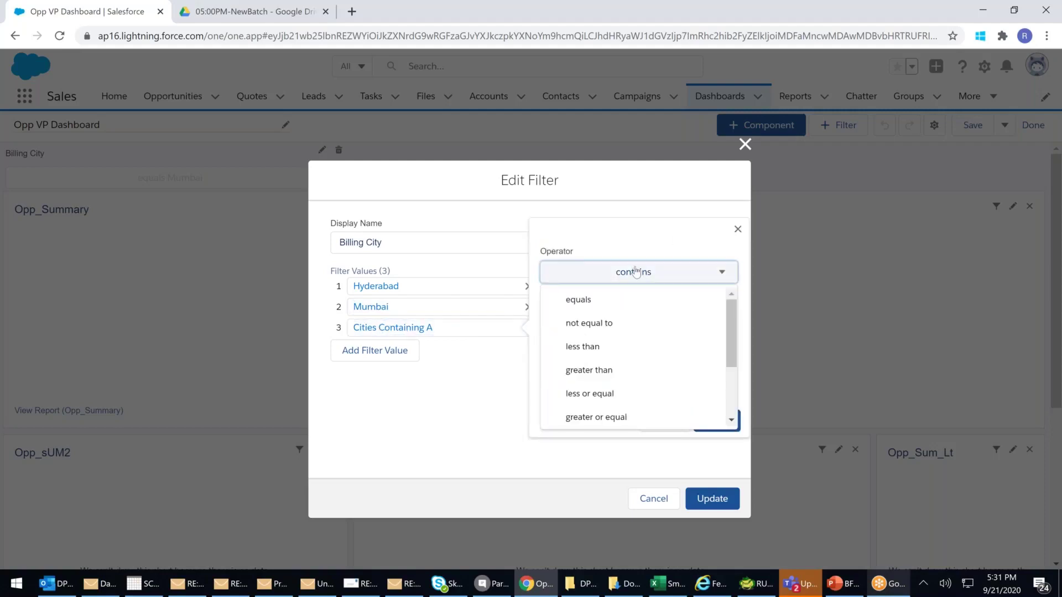
left_click(635, 272)
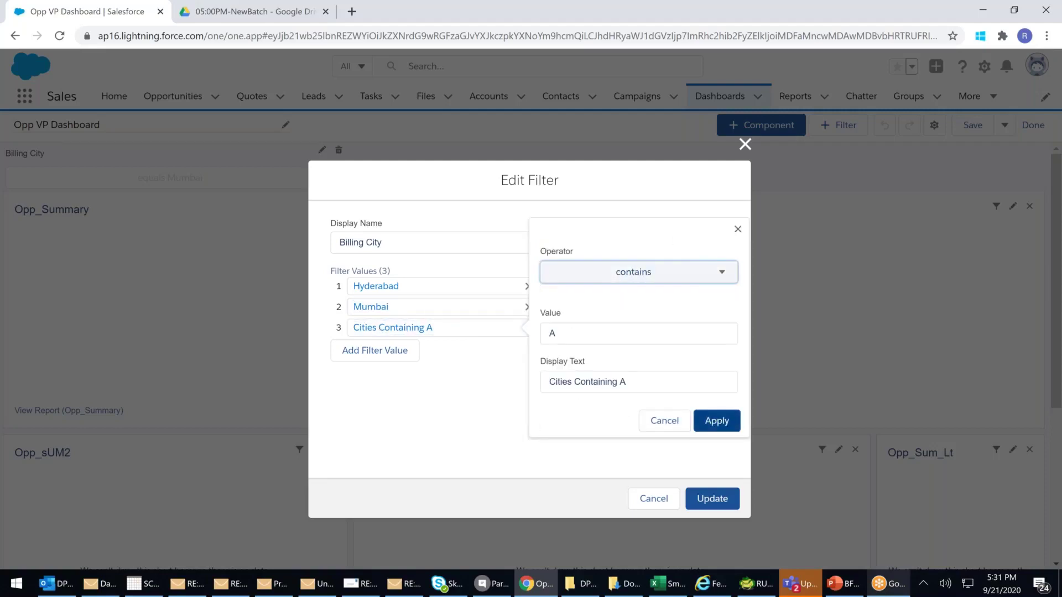
left_click(716, 421)
left_click(713, 496)
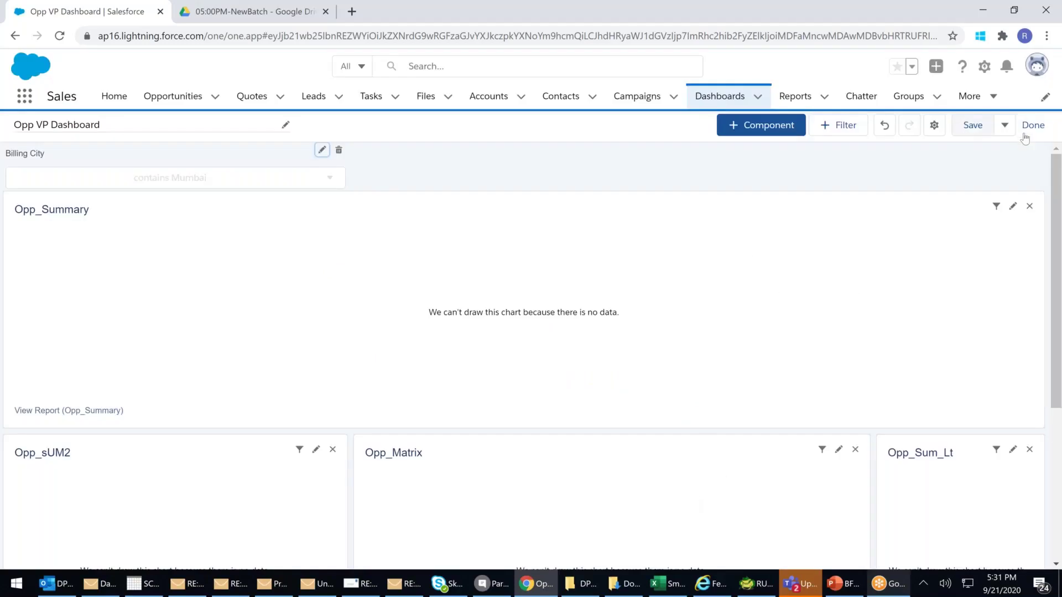
left_click(968, 127)
left_click(1033, 127)
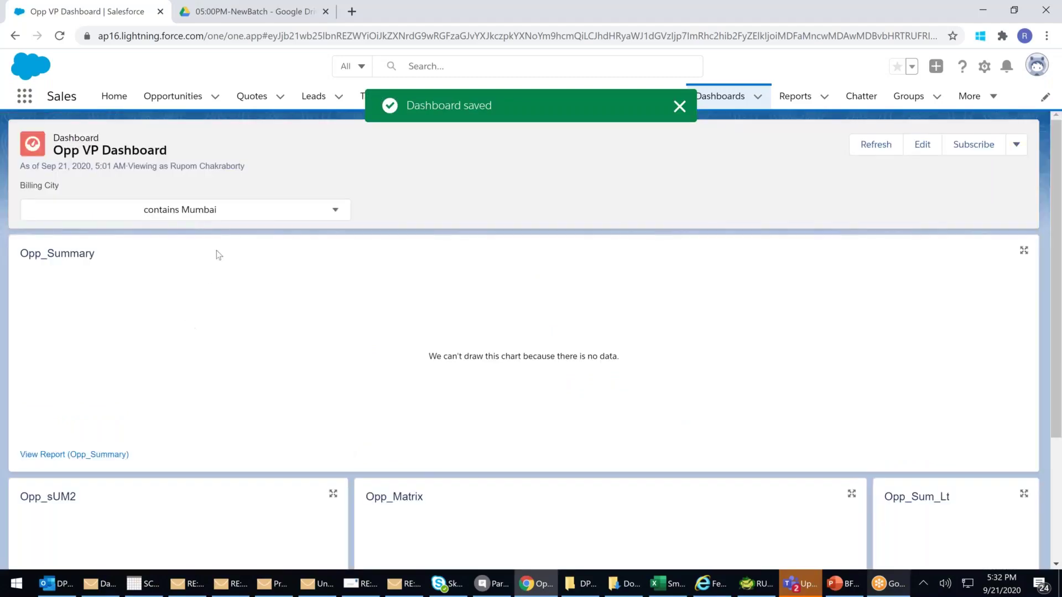
Filter the dashboard by contains Hyderabad, then by Cities Containing A, and examine the resulting charts
left_click(196, 212)
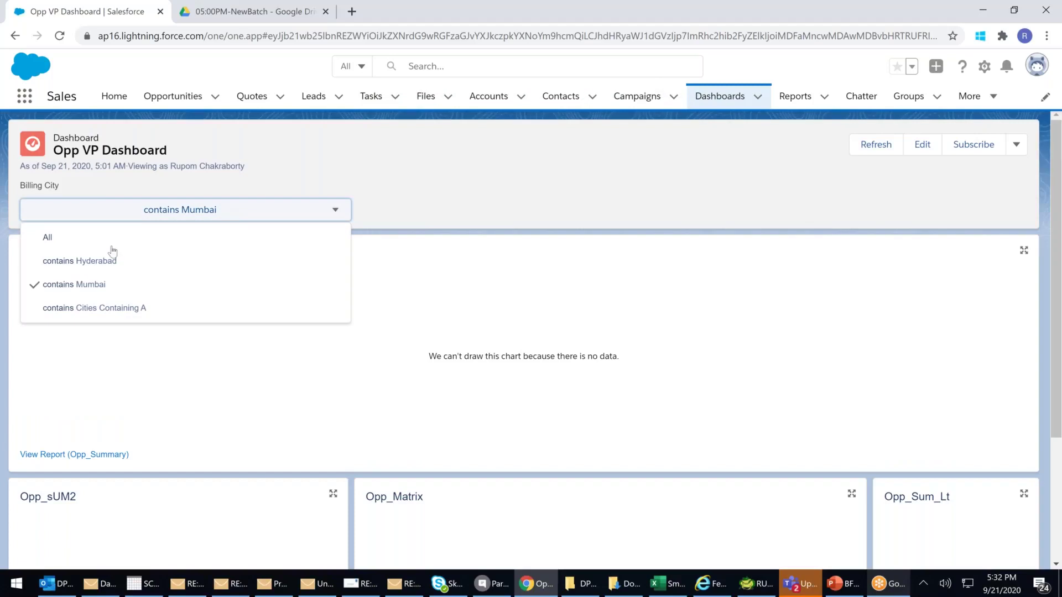
left_click(103, 260)
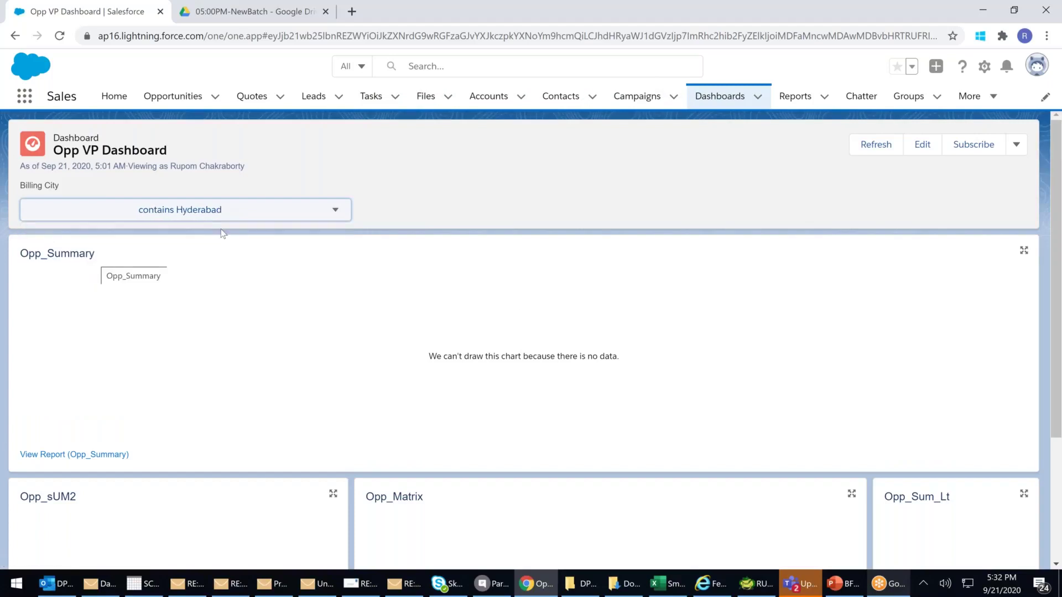
left_click(216, 217)
left_click(116, 307)
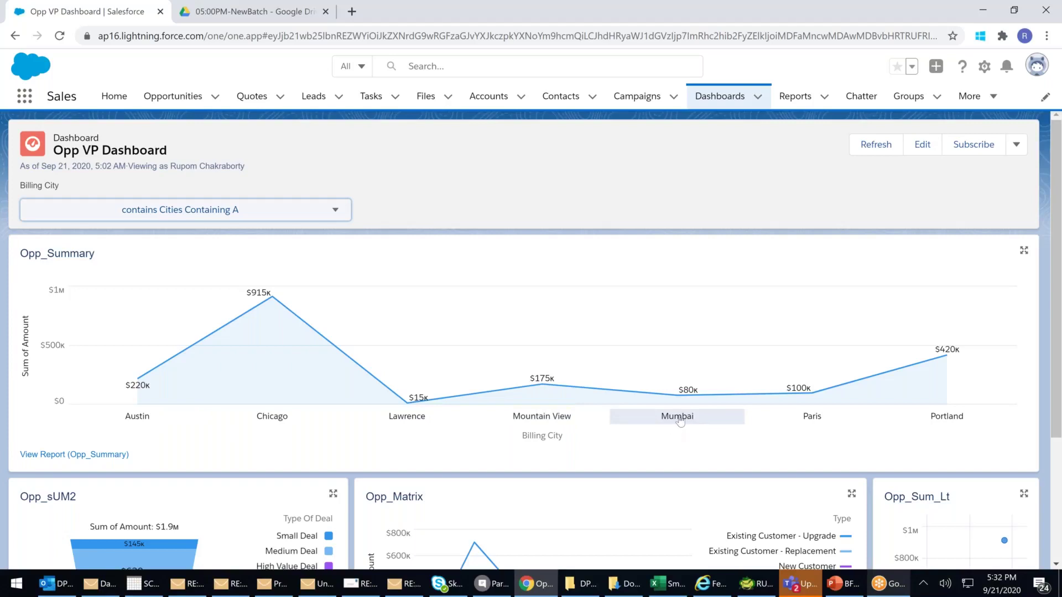
scroll(680, 422, "down", 1)
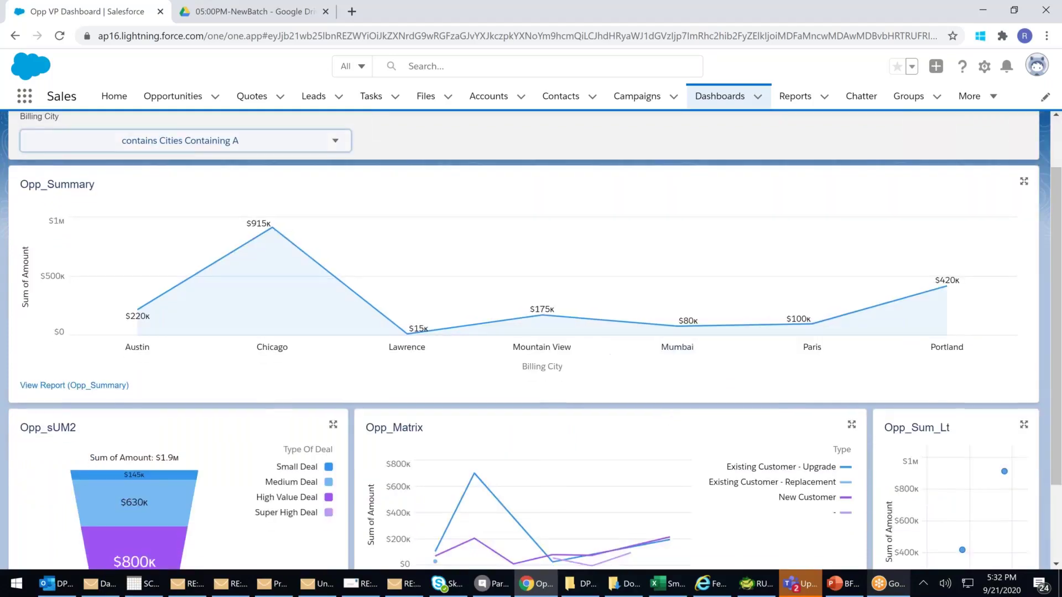
scroll(246, 213, "up", 1)
Switch the Billing City filter to contains Mumbai, return it to Cities Containing A, and review the available filter values
left_click(247, 213)
left_click(89, 285)
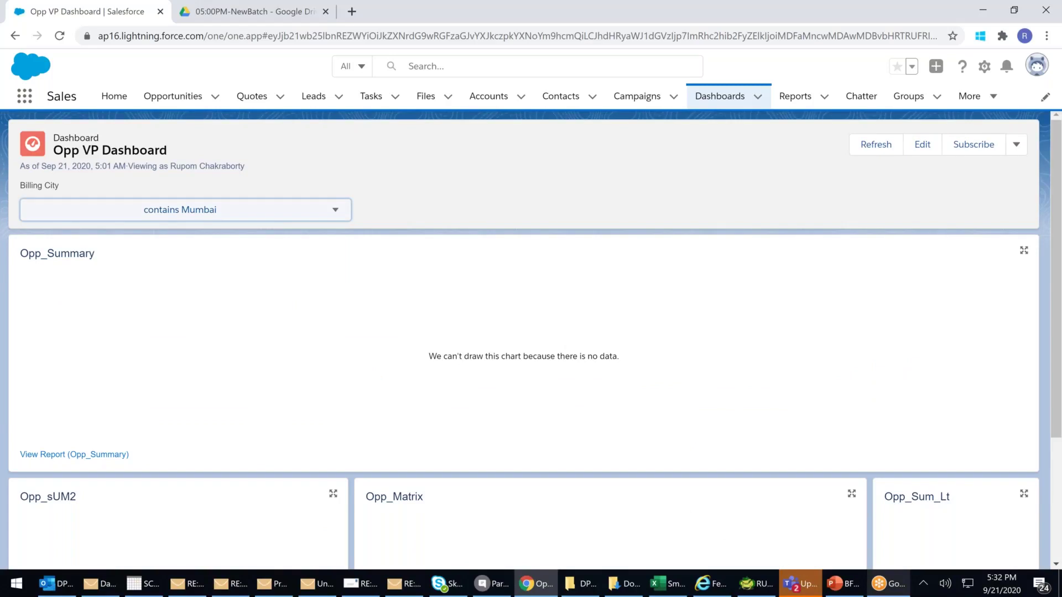
left_click(270, 209)
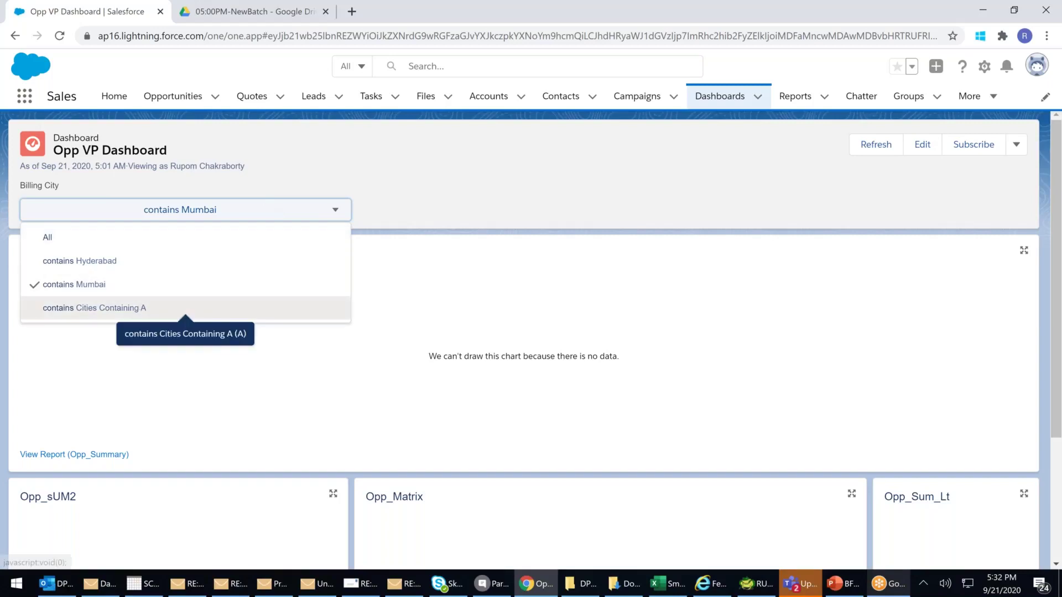
left_click(110, 307)
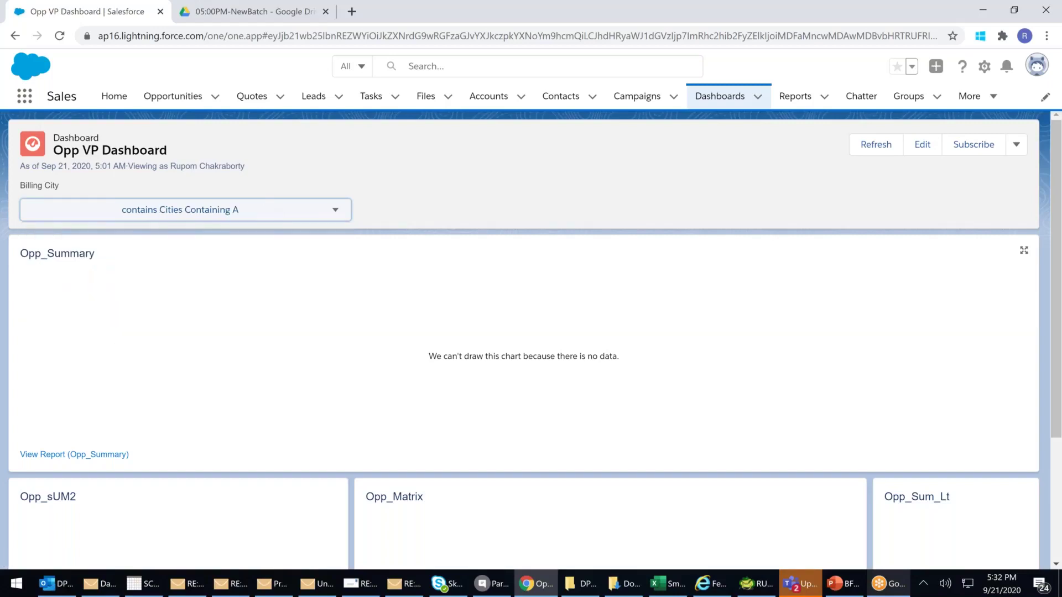
left_click(321, 217)
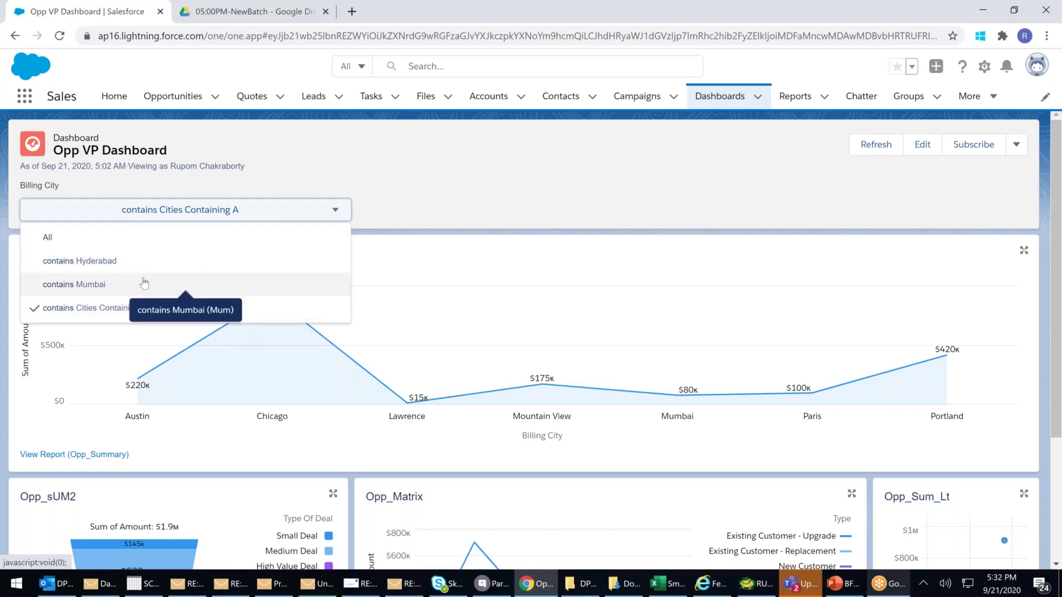
left_click(426, 171)
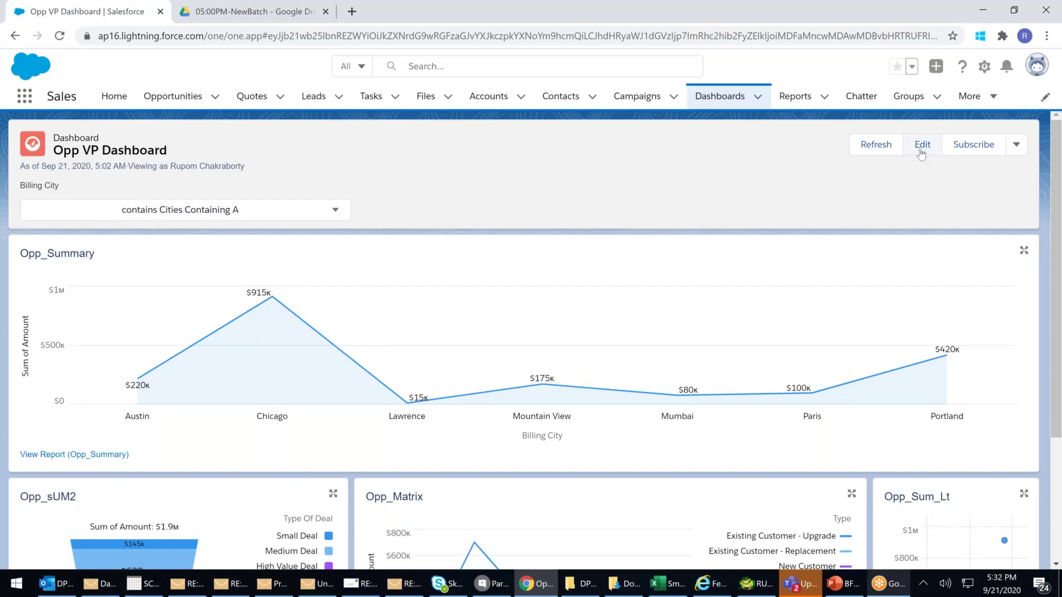
Download the enlarged Opp_Summary chart as an image, view the downloaded file, and return to the dashboard
left_click(1016, 144)
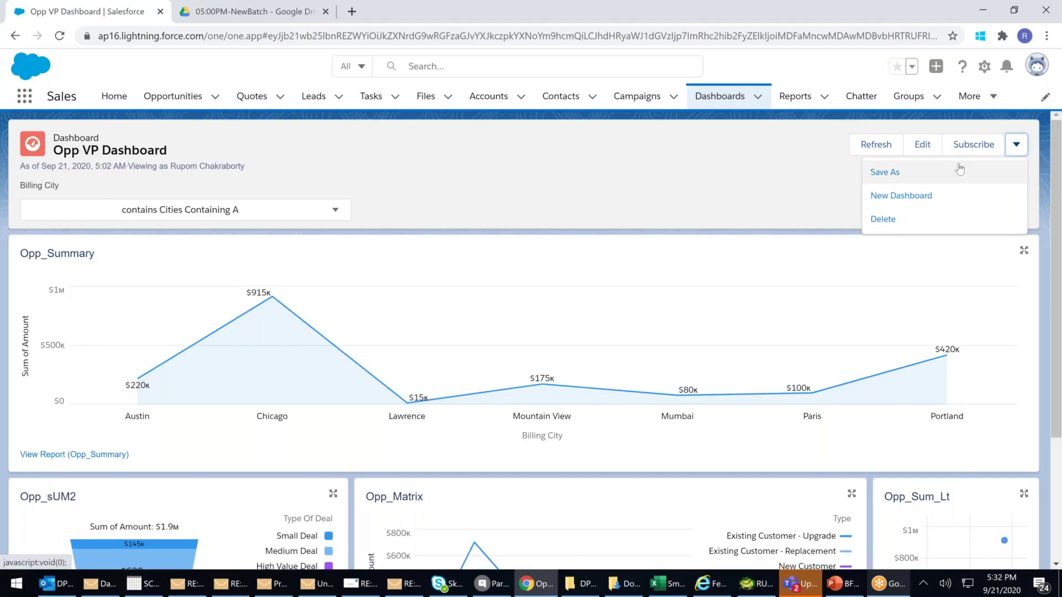
left_click(938, 303)
left_click(1024, 251)
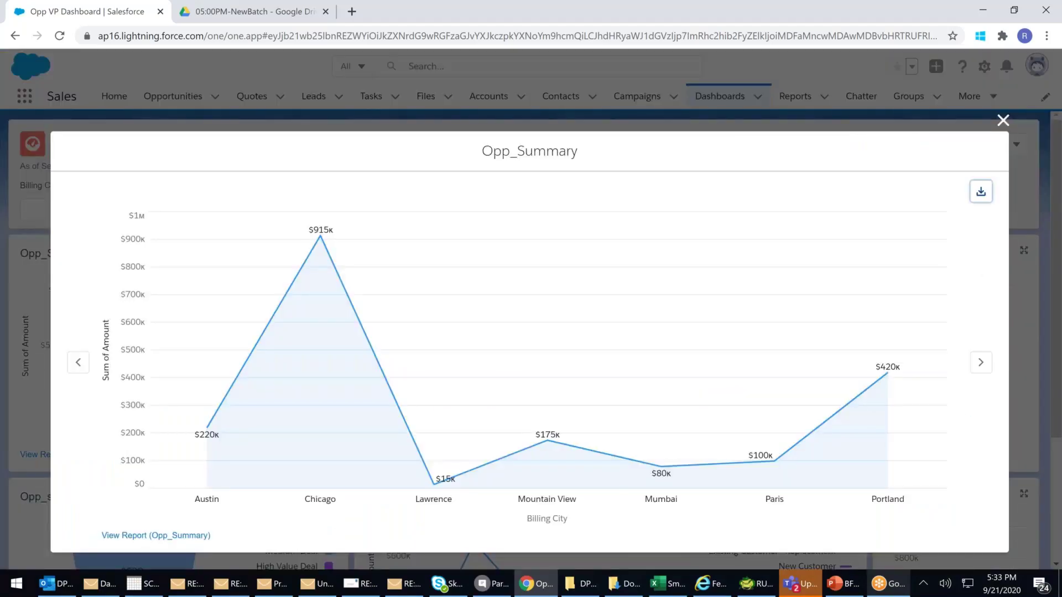
left_click(982, 198)
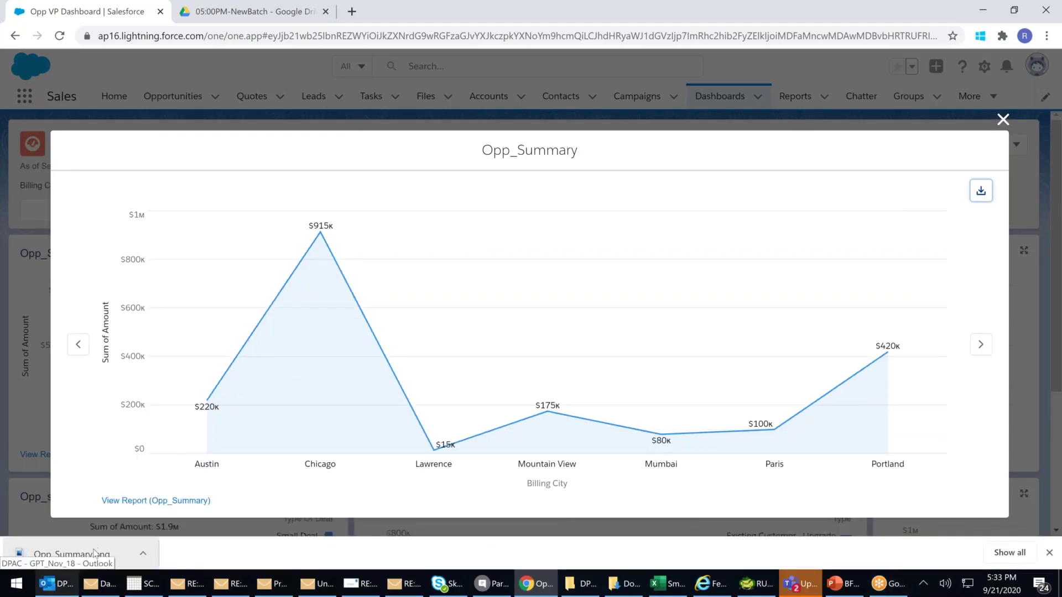
left_click(93, 554)
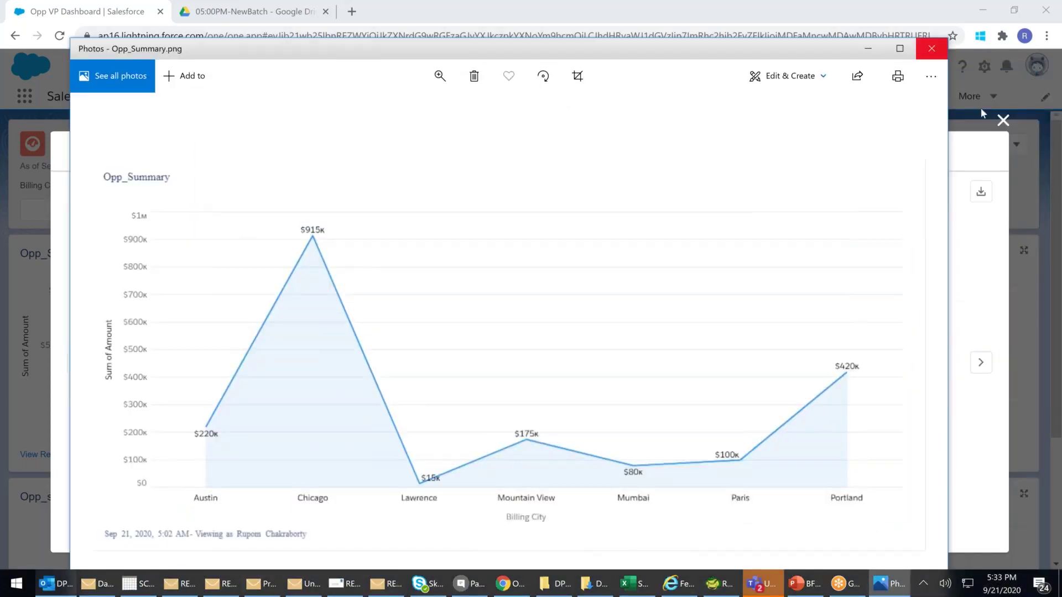
left_click(980, 108)
left_click(1004, 120)
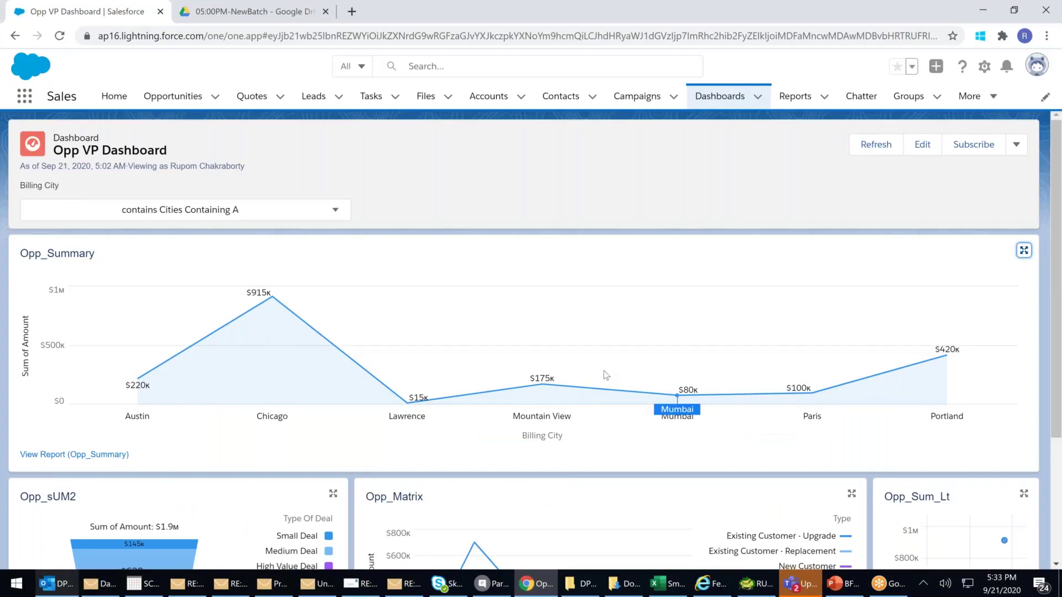
View the Opp_sUM2 funnel chart enlarged, and look over the dashboard's other charts
scroll(606, 376, "down", 3)
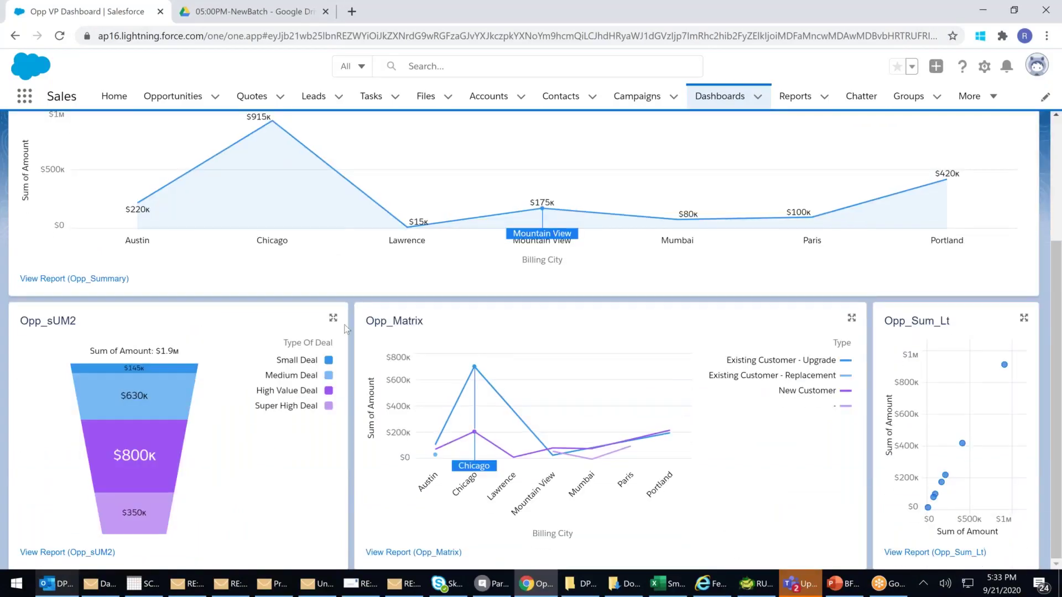
left_click(334, 319)
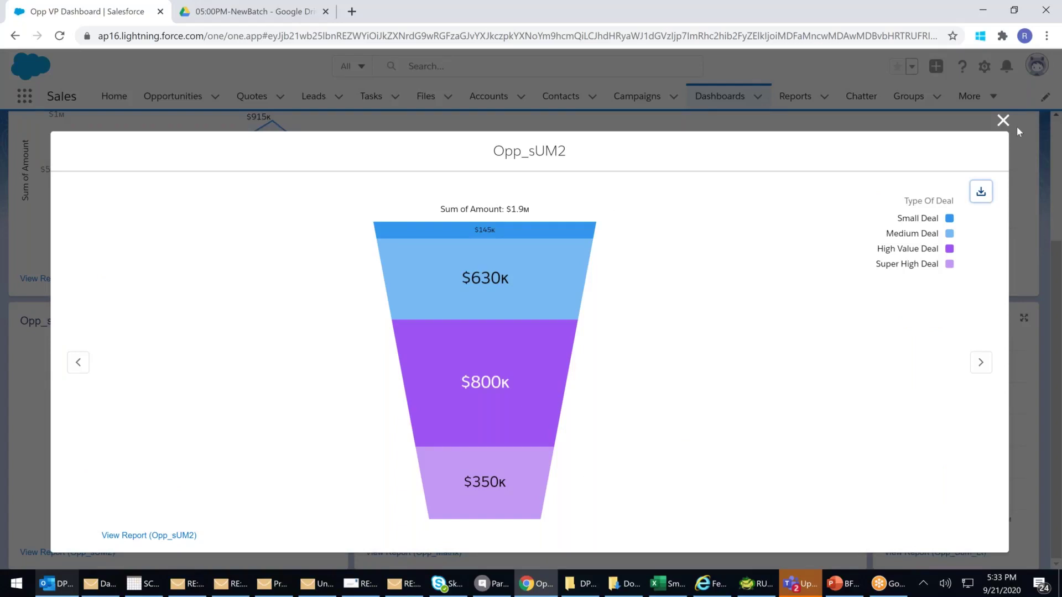
left_click(1002, 121)
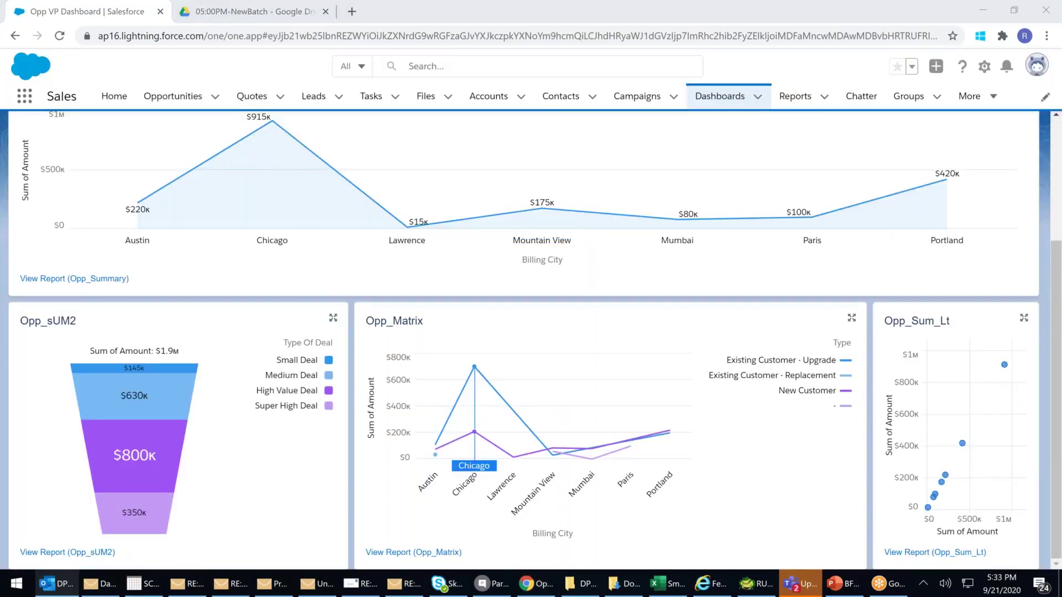
mouse_move(166, 394)
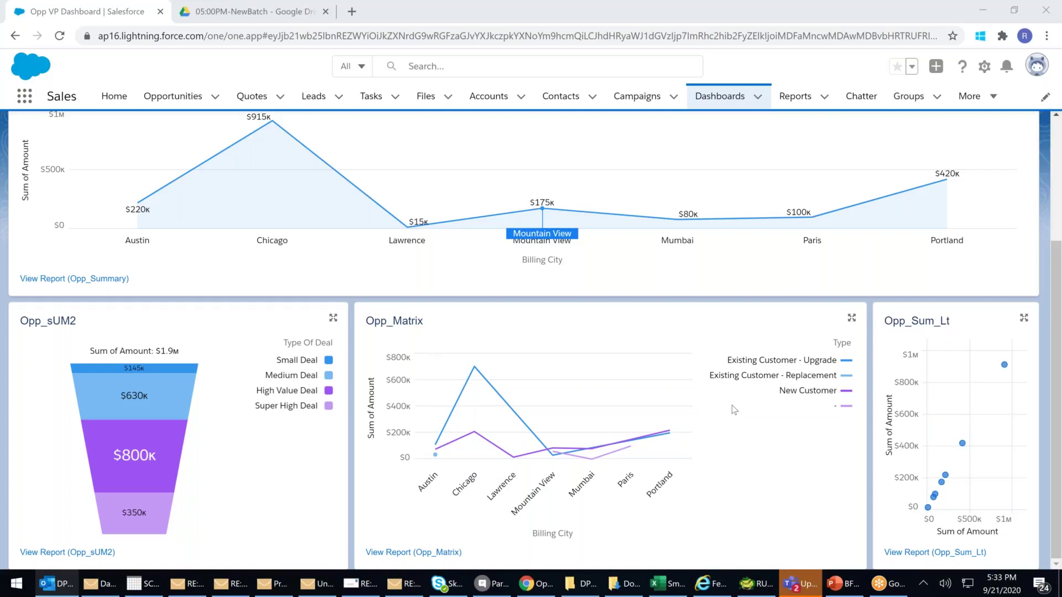
scroll(734, 409, "up", 3)
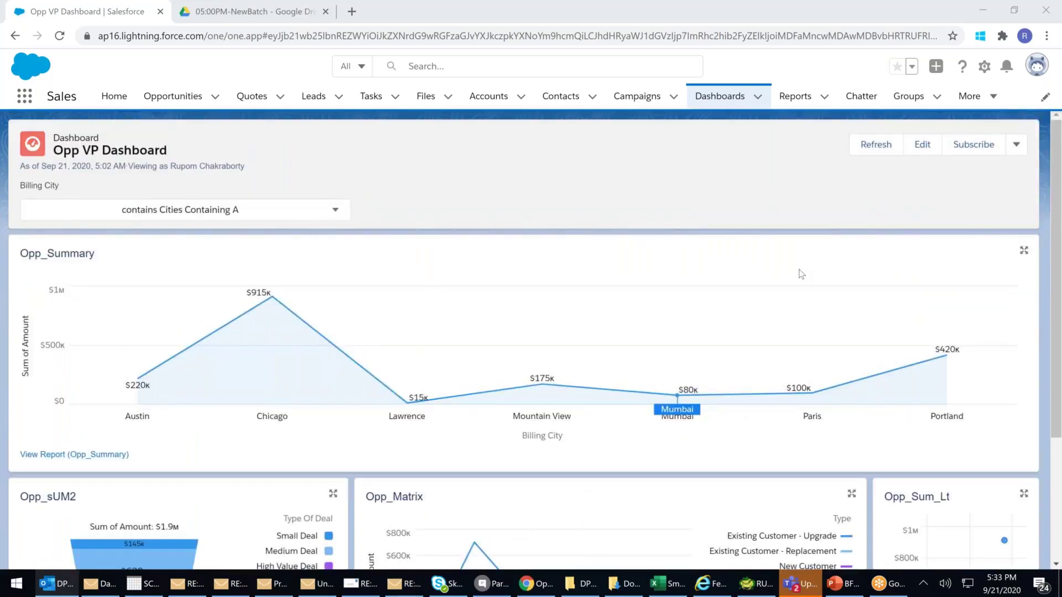
Review the sharing settings of the VP Dashboard folder, including who it can be shared with, without changing them
left_click(730, 104)
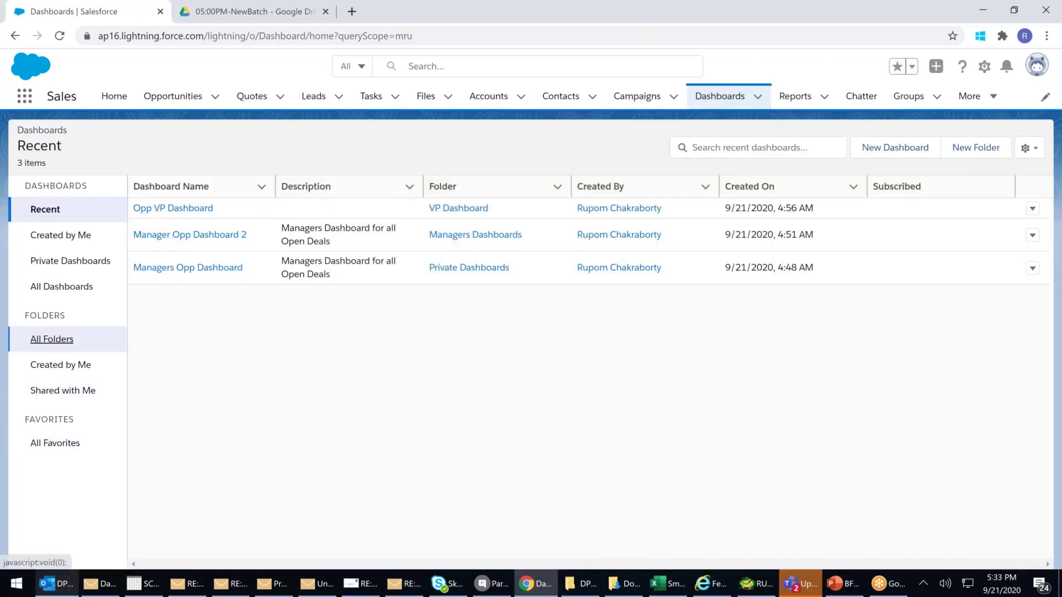
left_click(56, 339)
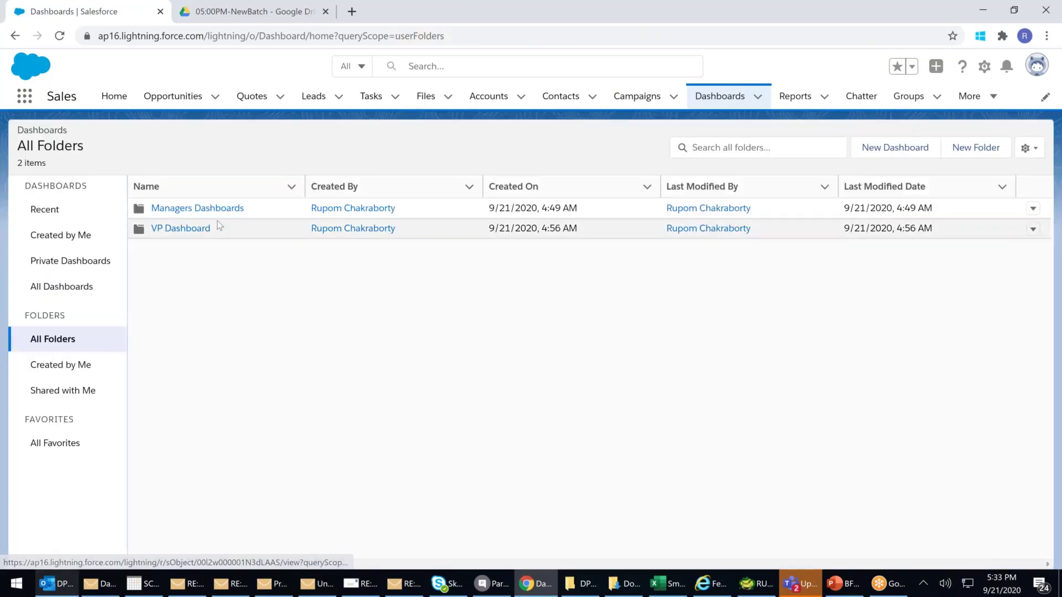
left_click(1033, 229)
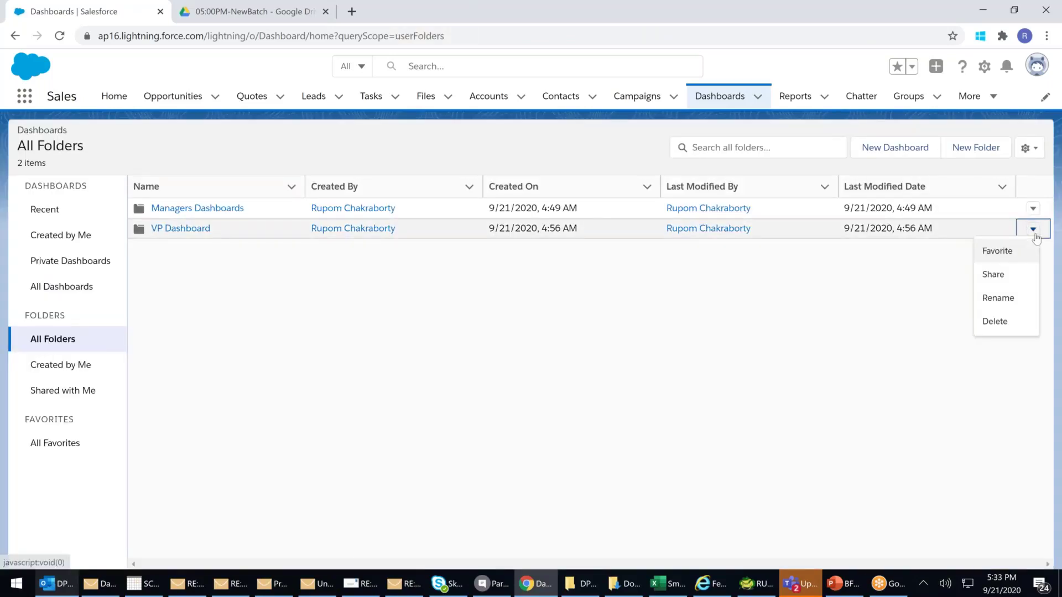
left_click(993, 275)
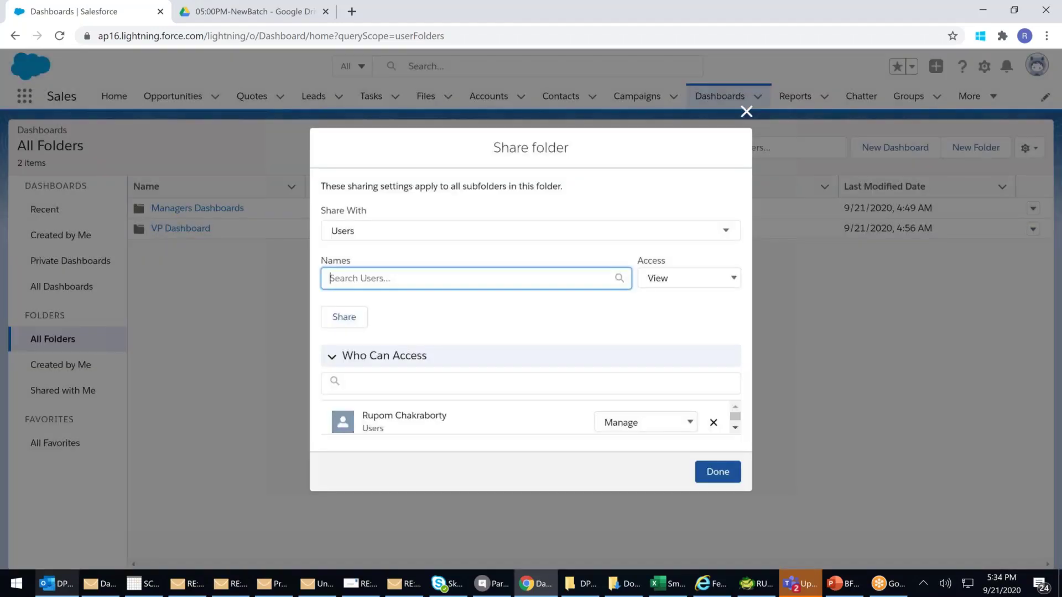
left_click(348, 231)
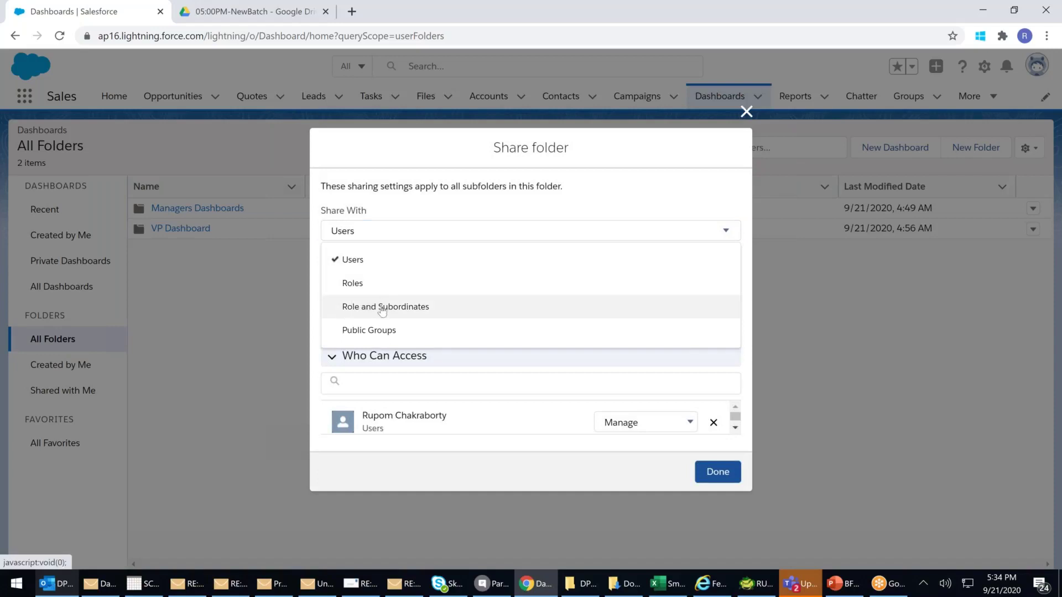
left_click(459, 260)
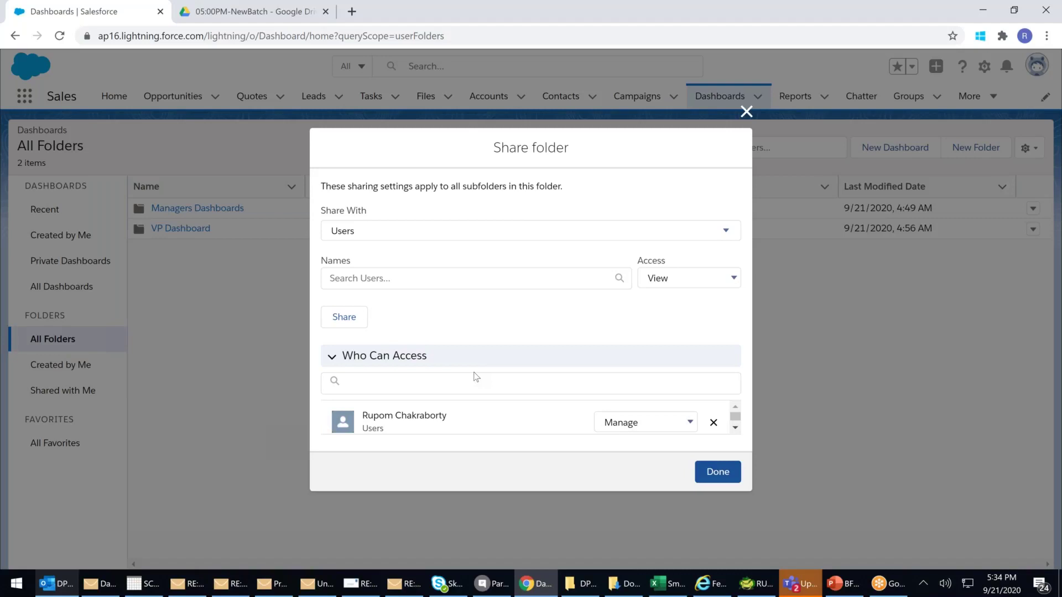
left_click(745, 113)
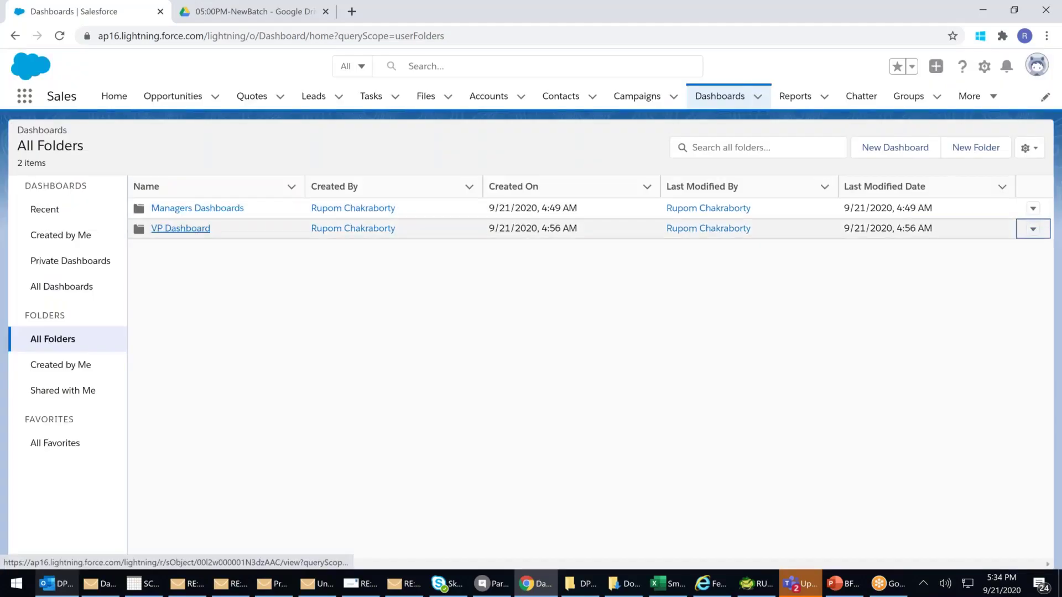
Open Opp VP Dashboard from the VP Dashboard folder for editing
left_click(180, 229)
left_click(1032, 209)
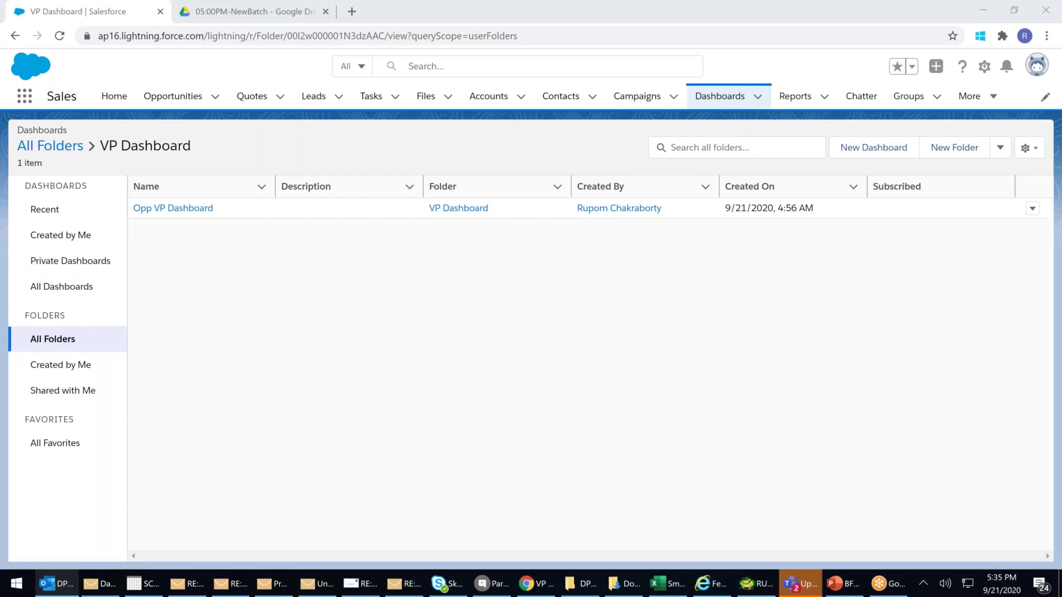
left_click(207, 209)
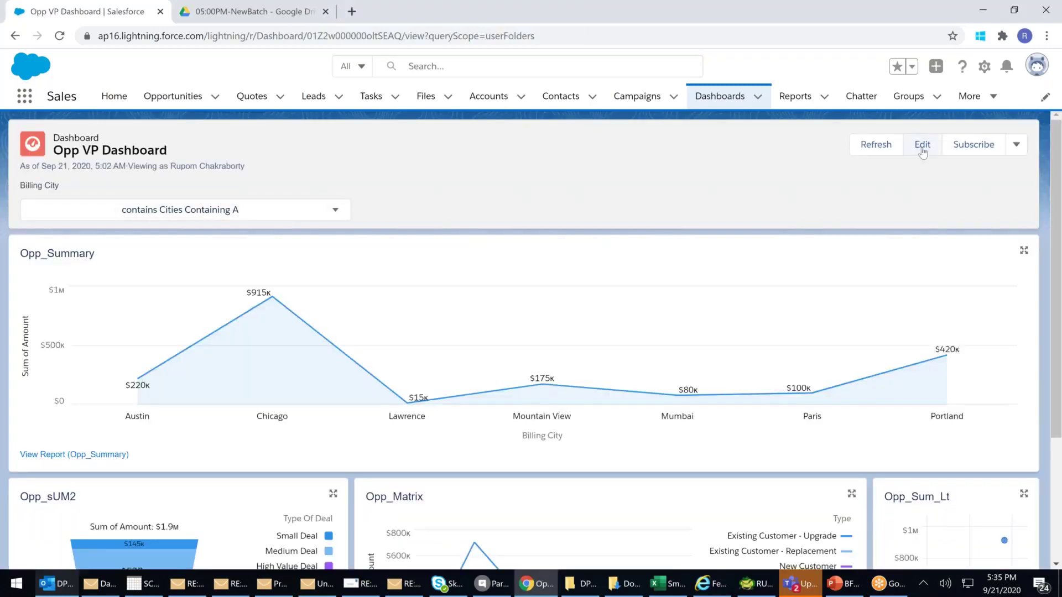
left_click(922, 149)
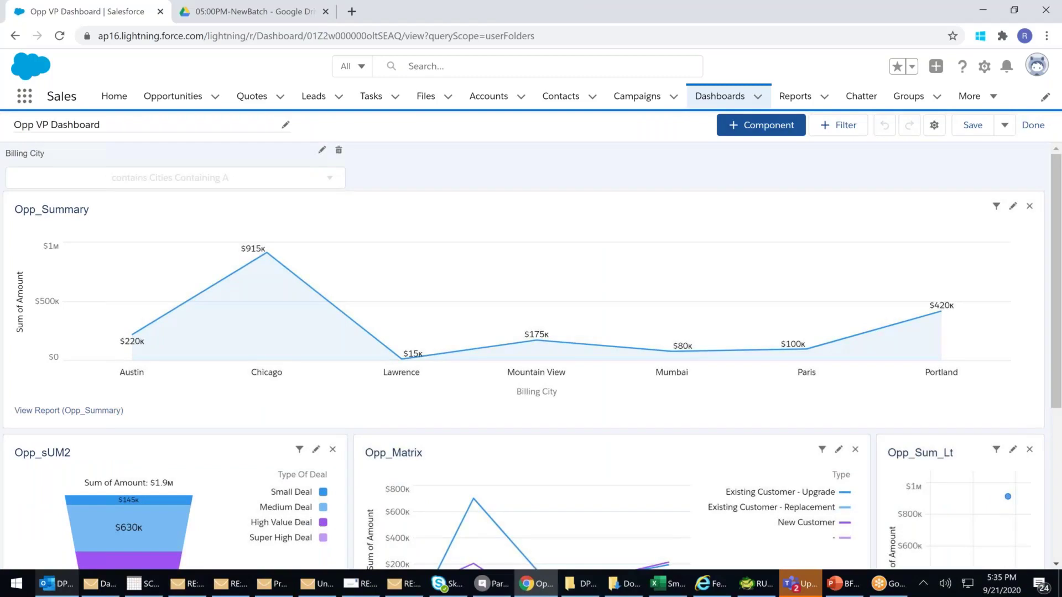
Change the Billing City filter's Mumbai entry to contain the value M, and save the dashboard
left_click(323, 150)
left_click(404, 307)
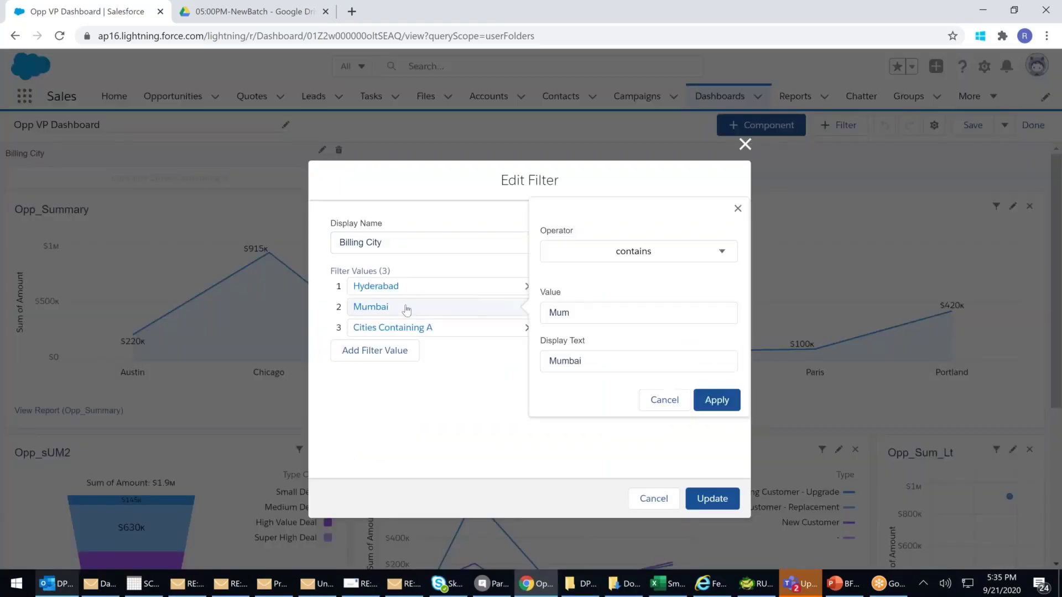
left_click(586, 312)
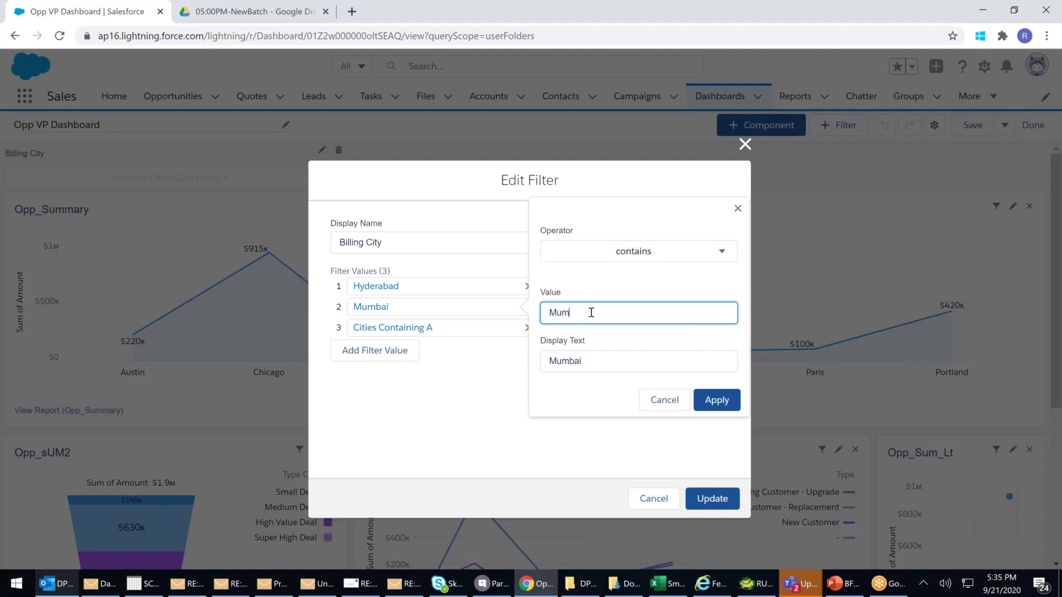
key("BackSpace")
key("BackSpace")
left_click(713, 397)
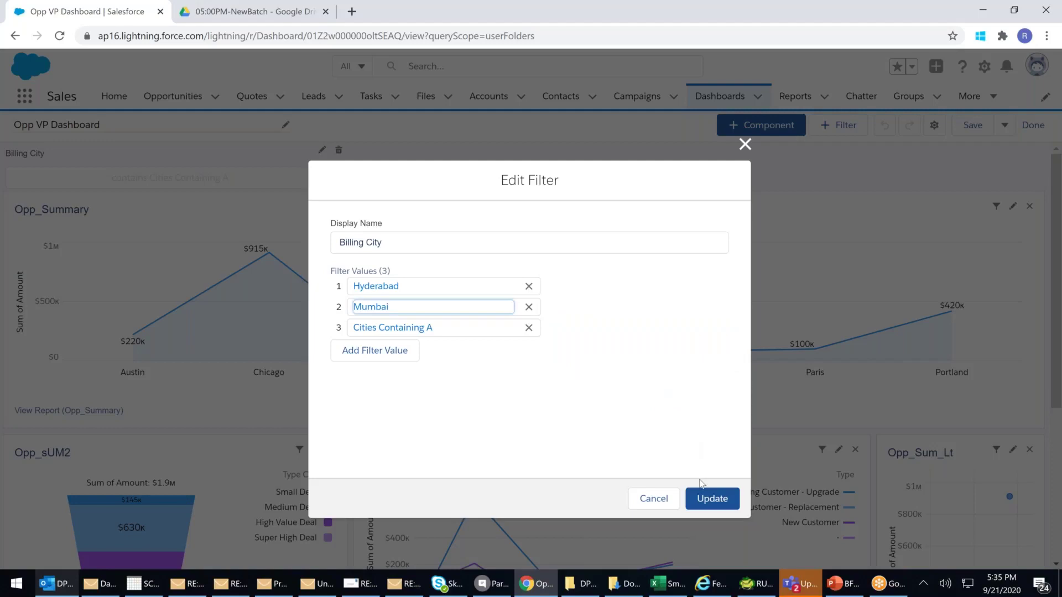
left_click(713, 499)
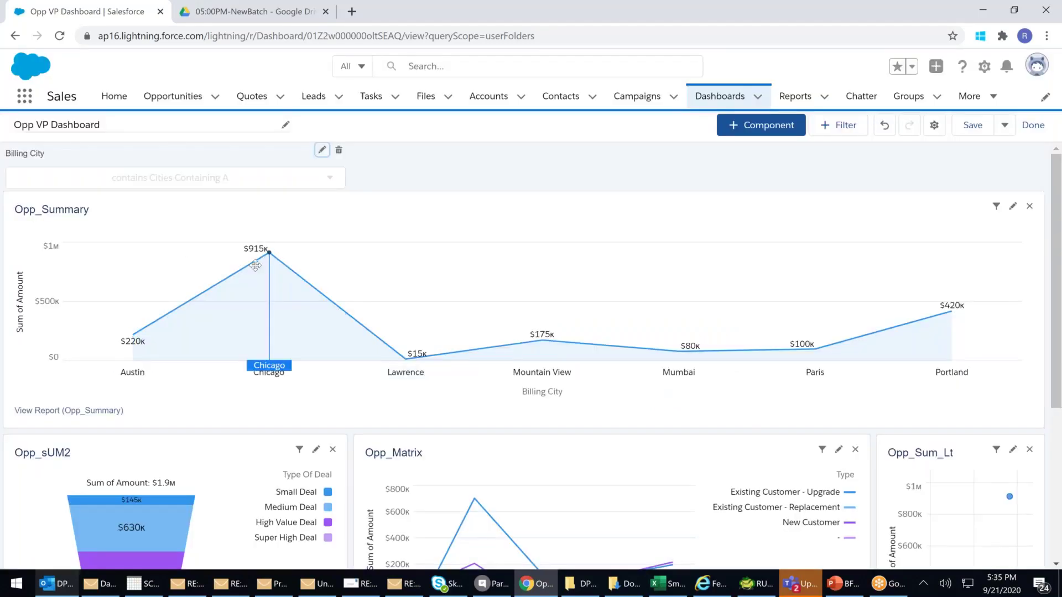
mouse_move(251, 275)
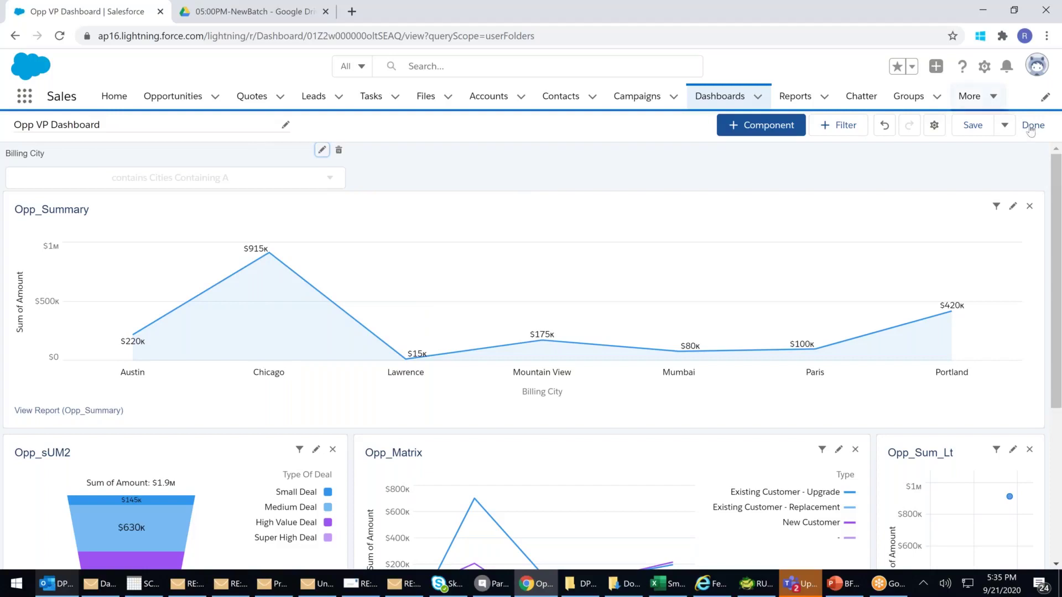
left_click(977, 127)
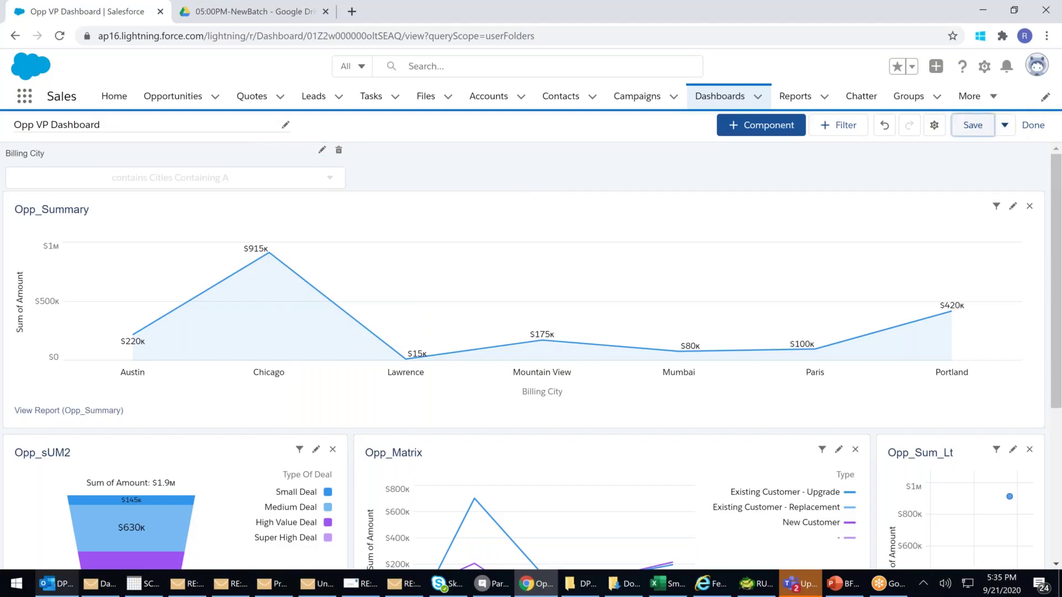
left_click(1038, 128)
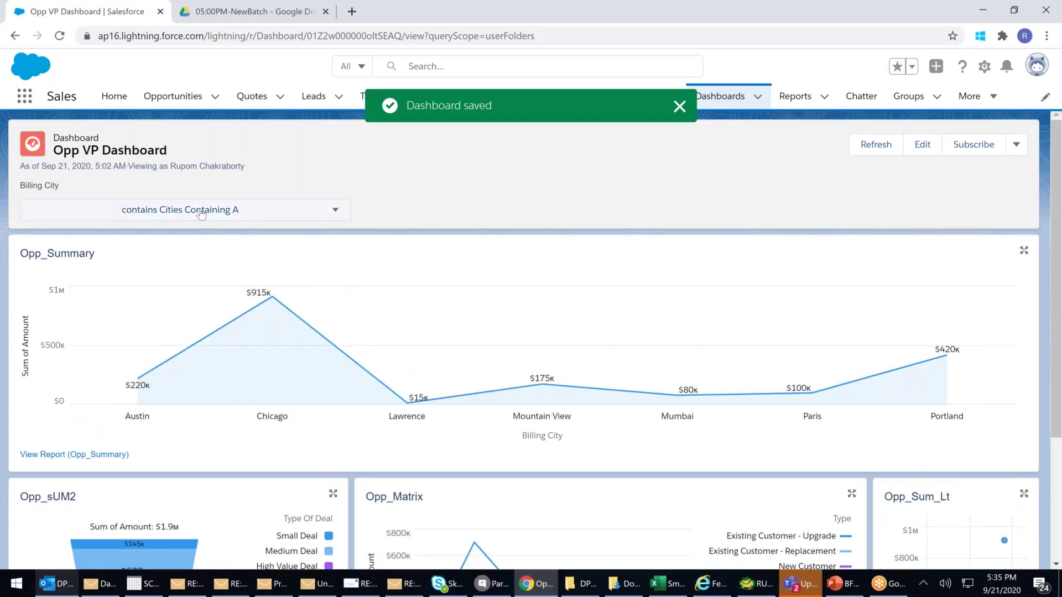
Filter the dashboard by the Mumbai billing city option and check Mumbai's amount in the Opp_Summary chart
left_click(201, 213)
left_click(89, 284)
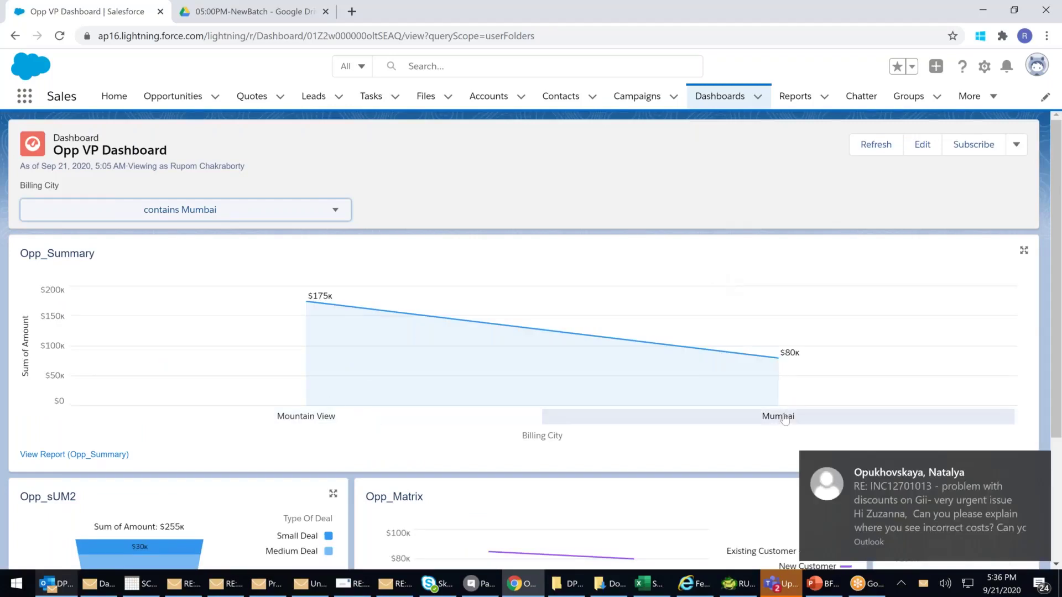
scroll(785, 419, "down", 1)
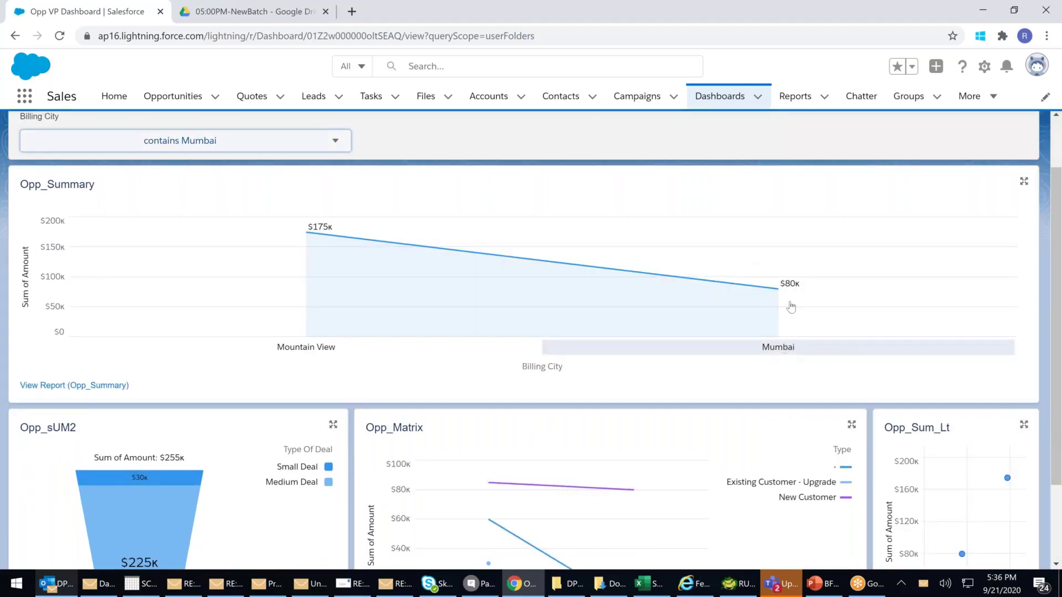
mouse_move(786, 290)
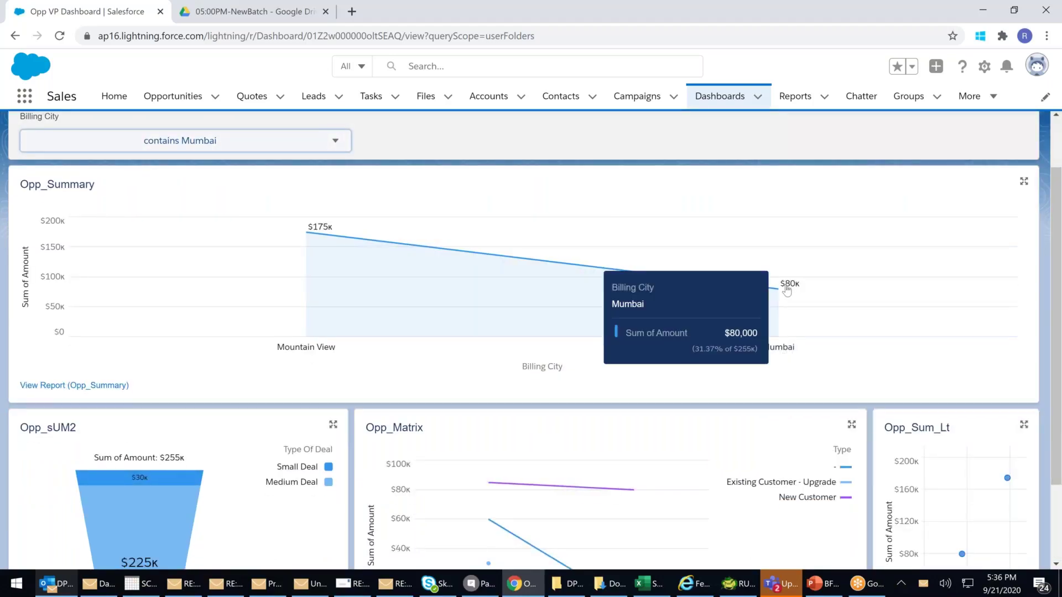
Drill into Mumbai from the Opp_Summary chart to review its opportunities report, and return to Opp VP Dashboard
left_click(786, 291)
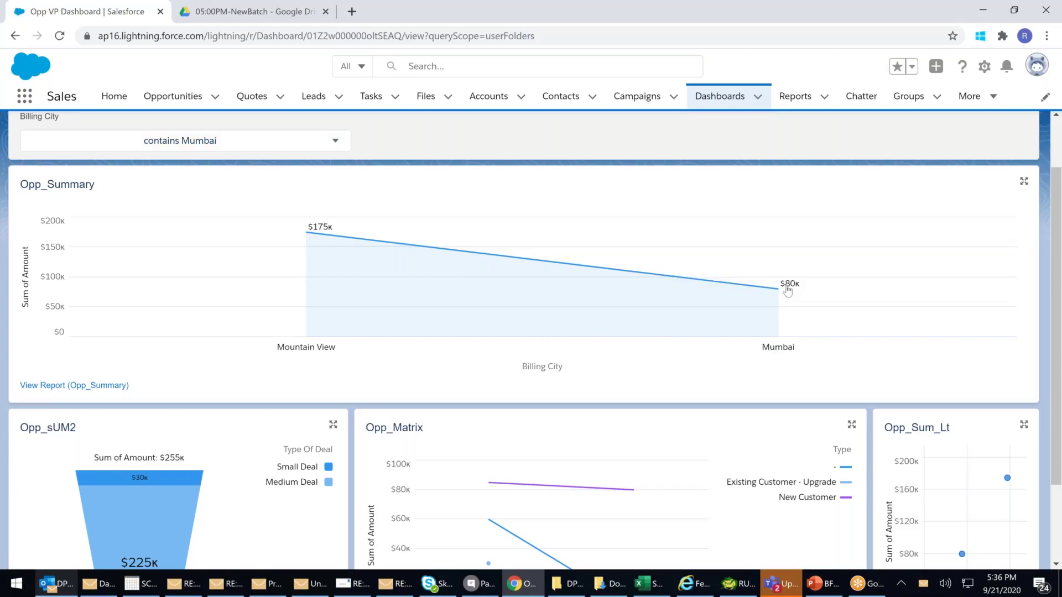
left_click(772, 349)
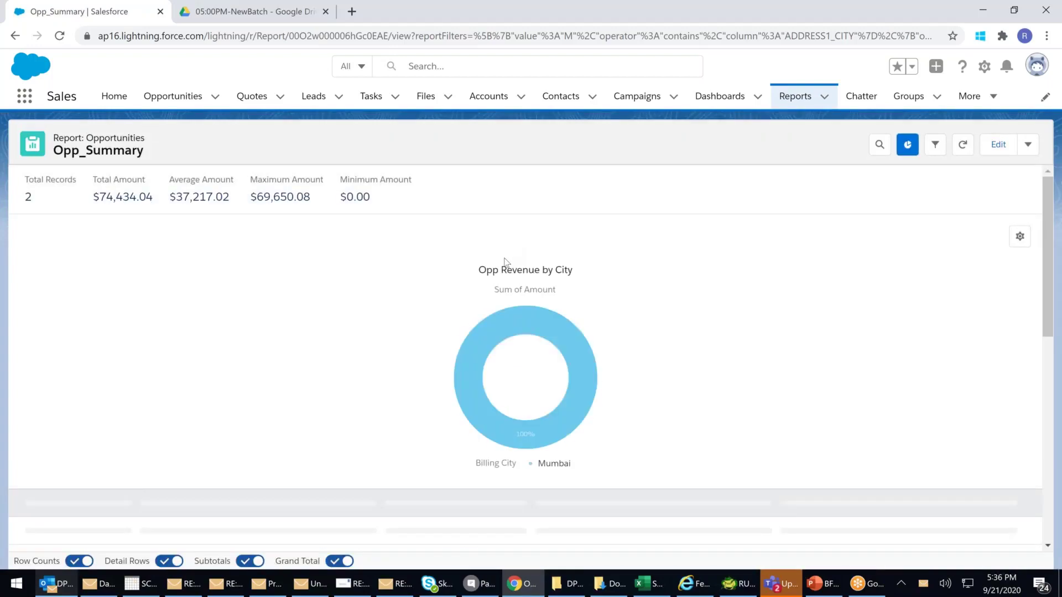
scroll(498, 277, "down", 2)
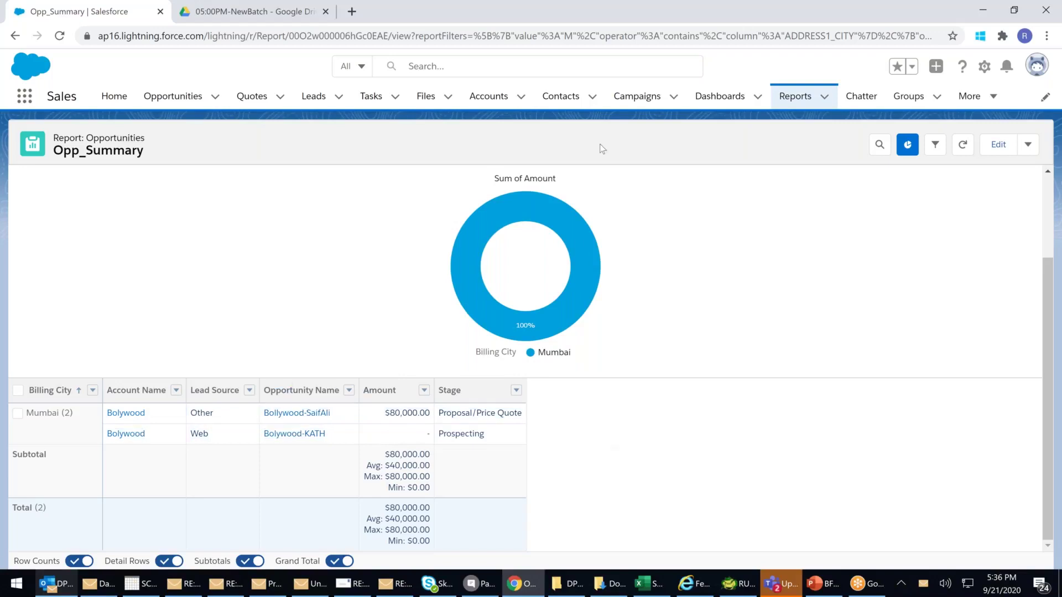
left_click(741, 97)
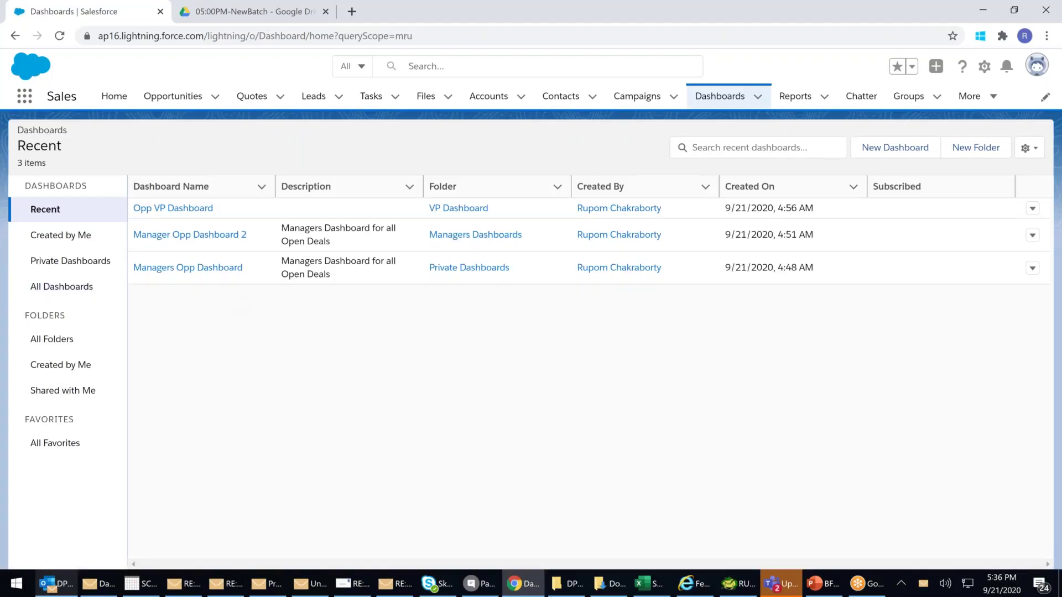
left_click(162, 208)
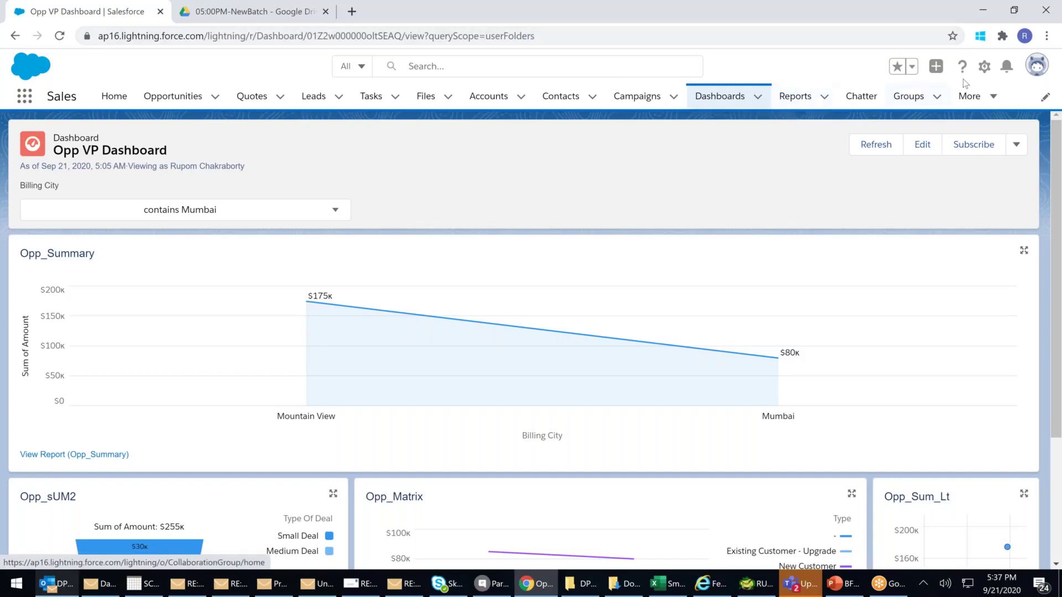
Open Salesforce Setup for the current app and look through its administration and platform tool categories
left_click(983, 67)
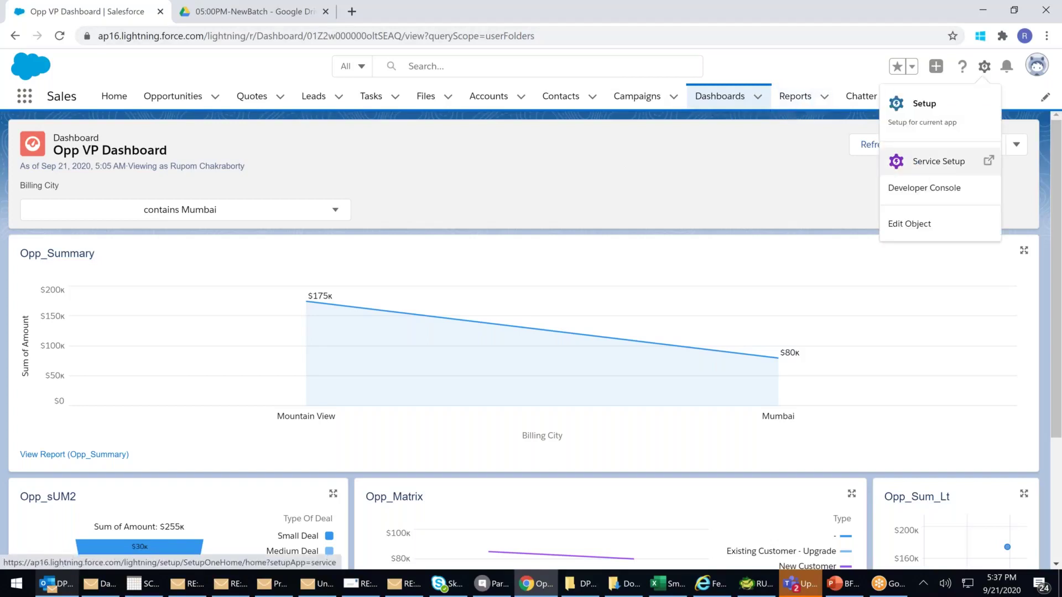
left_click(923, 105)
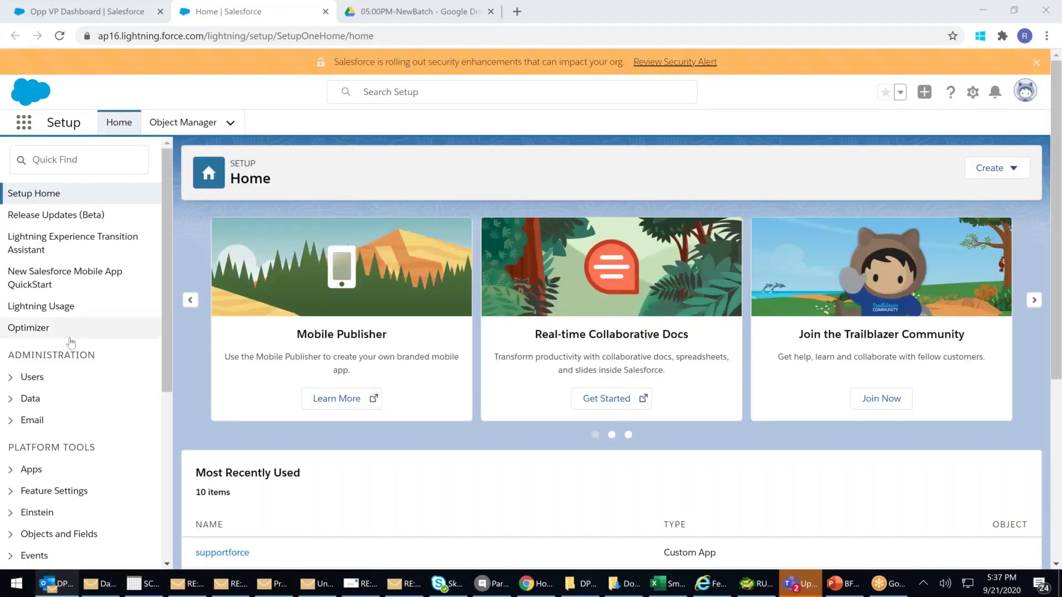
scroll(72, 342, "down", 3)
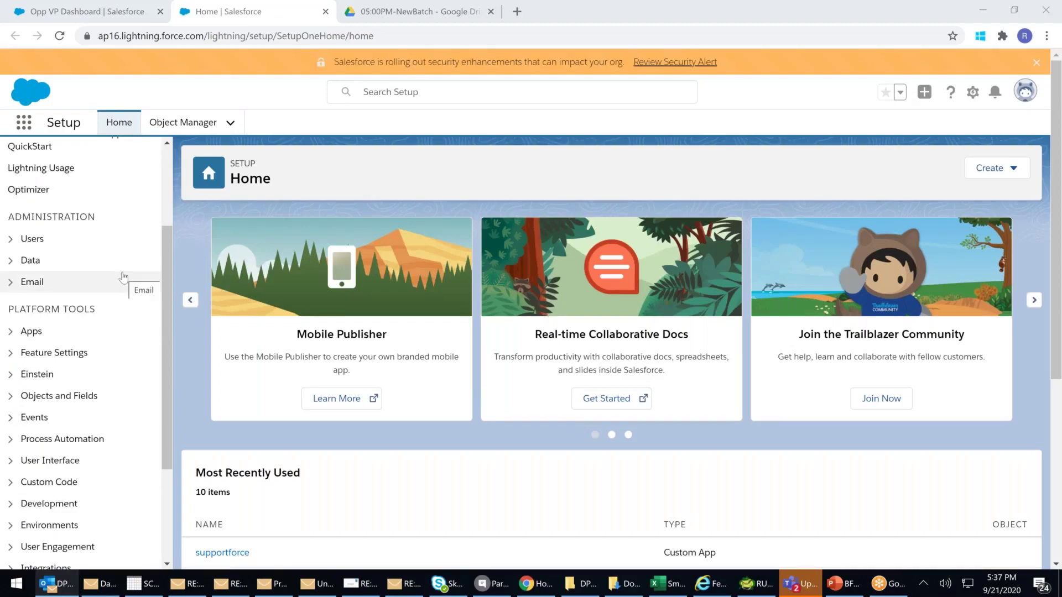
scroll(123, 277, "down", 3)
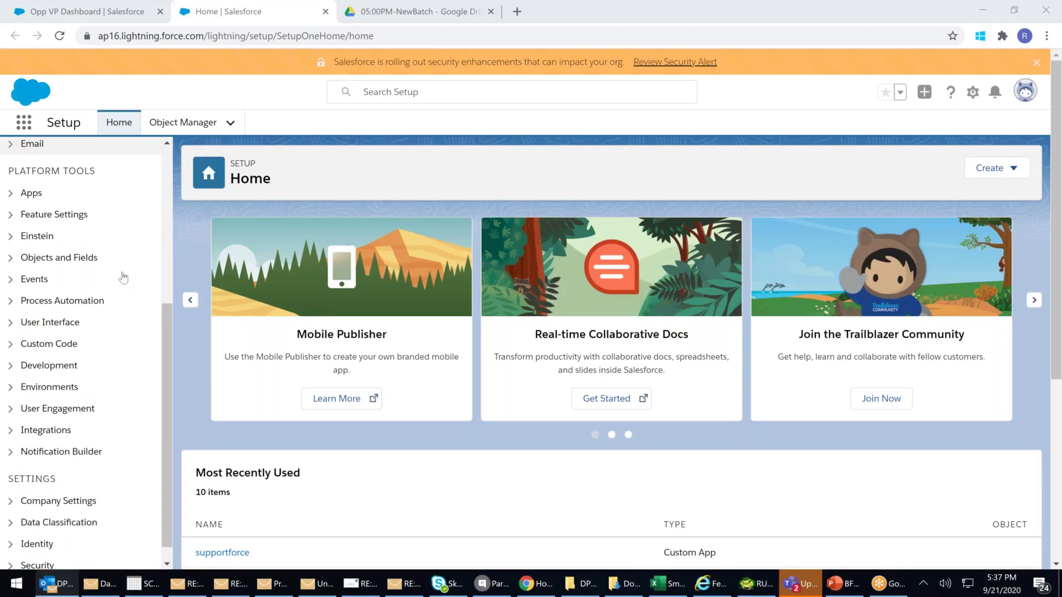
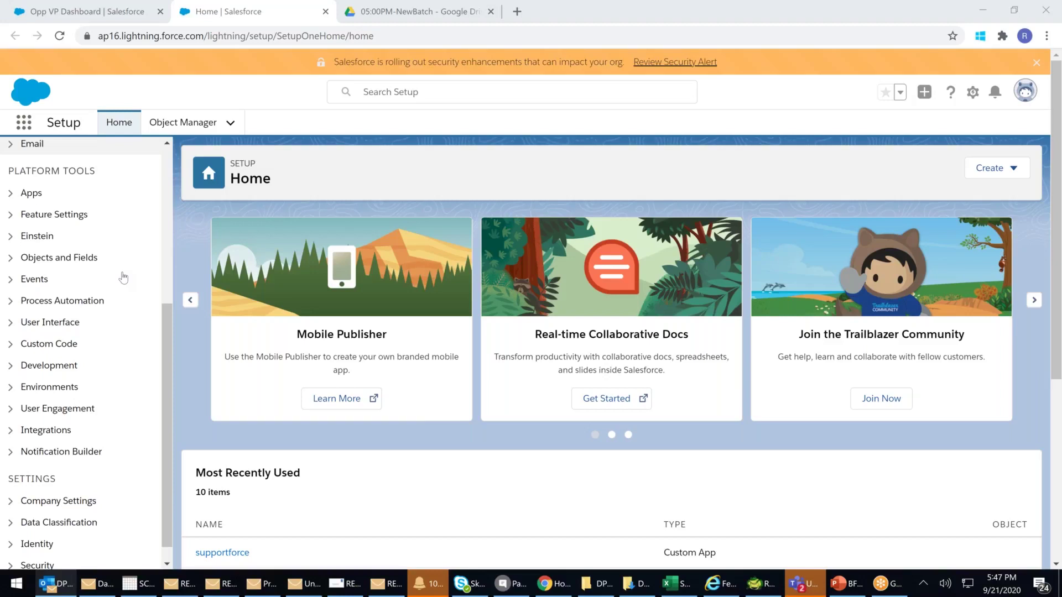
Open Territory Settings in the Sales feature settings and enable Enterprise Territory Management
scroll(72, 343, "down", 1)
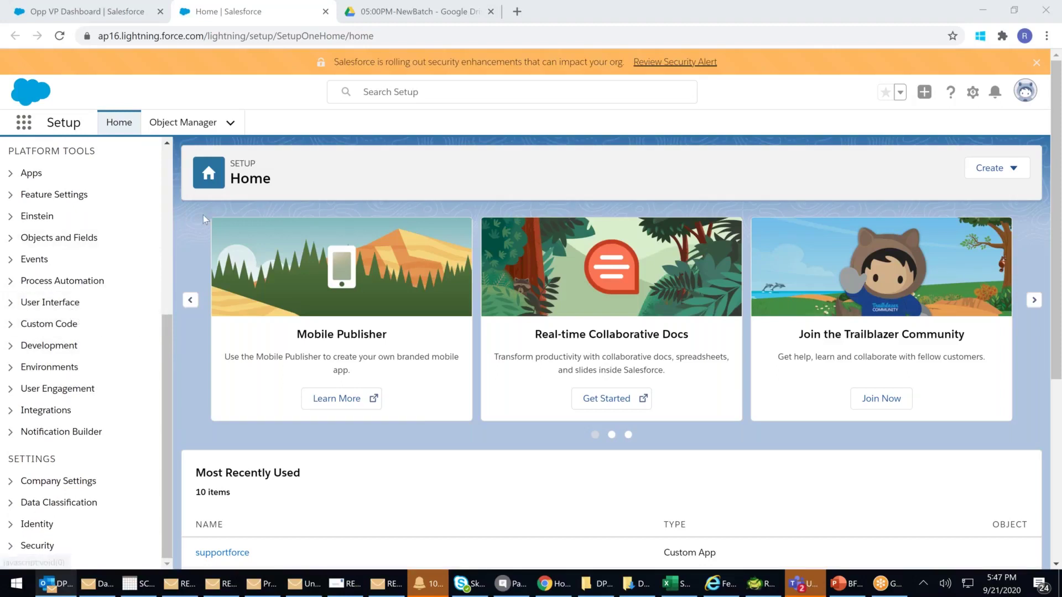
left_click(10, 195)
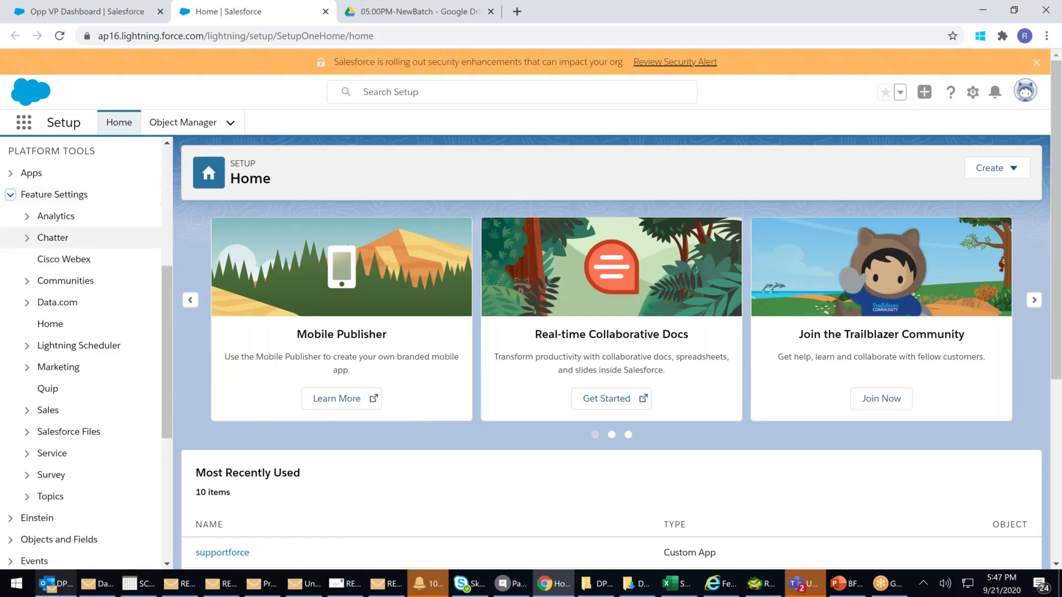
left_click(27, 411)
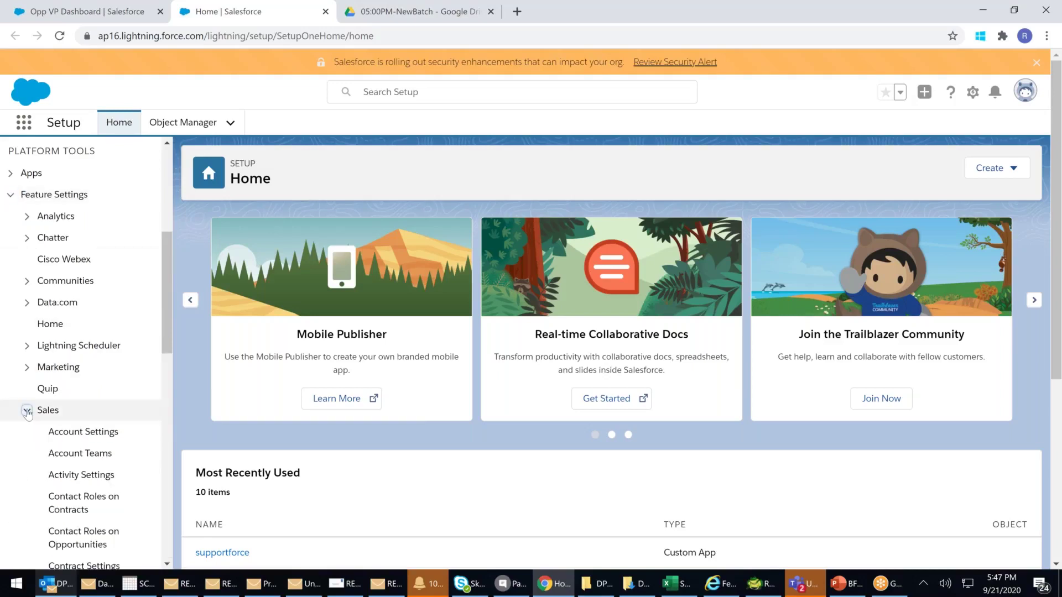
scroll(27, 413, "down", 6)
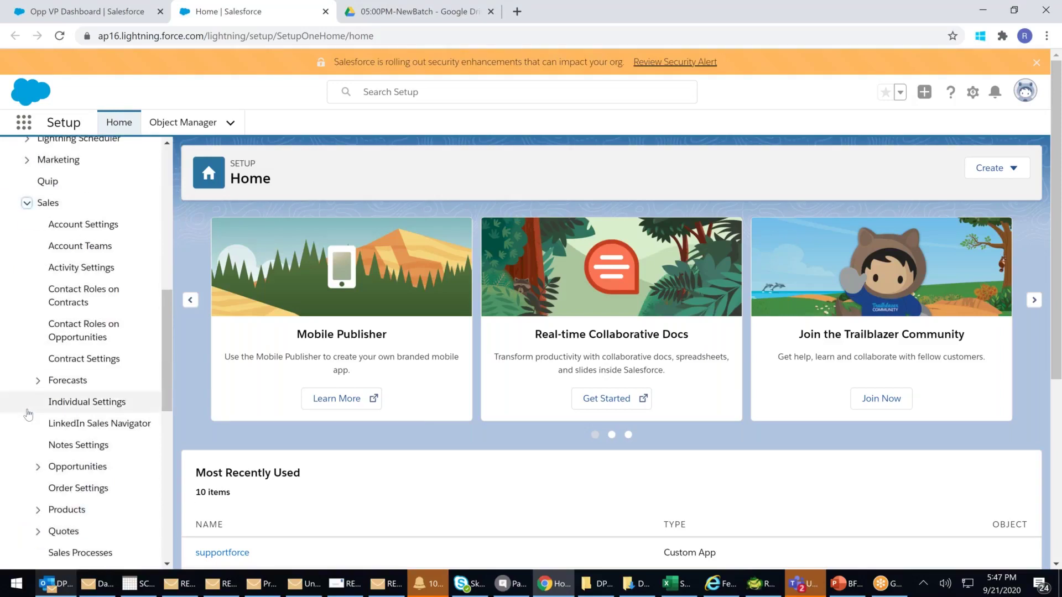
left_click(69, 474)
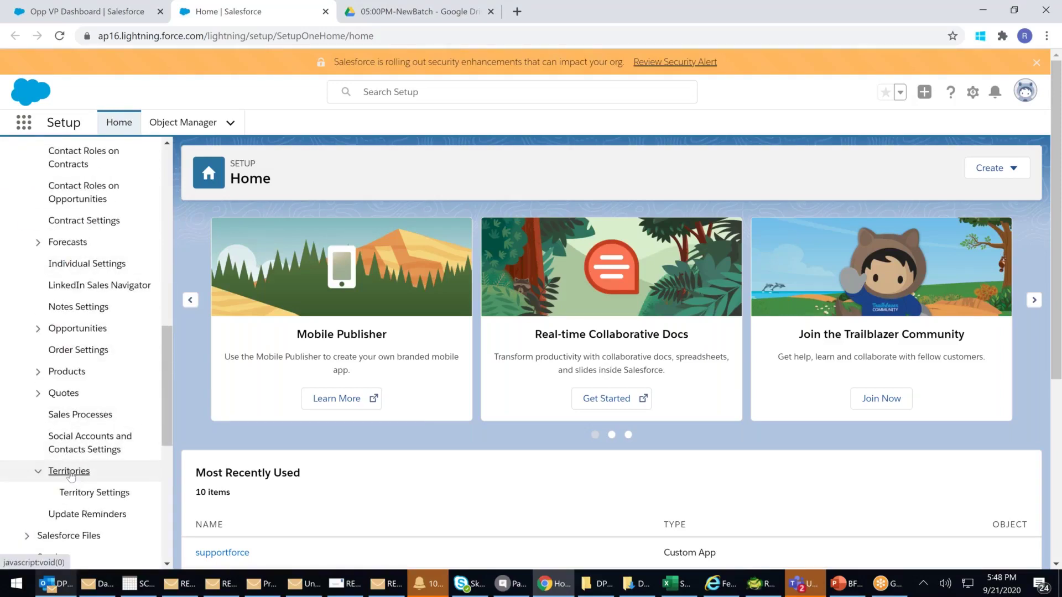
left_click(91, 496)
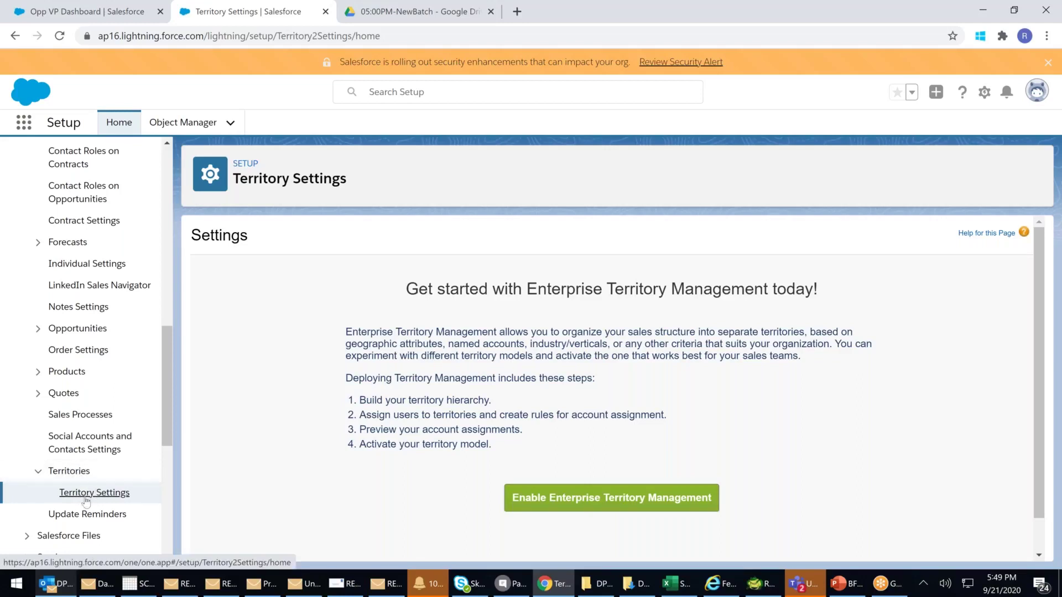
left_click(608, 499)
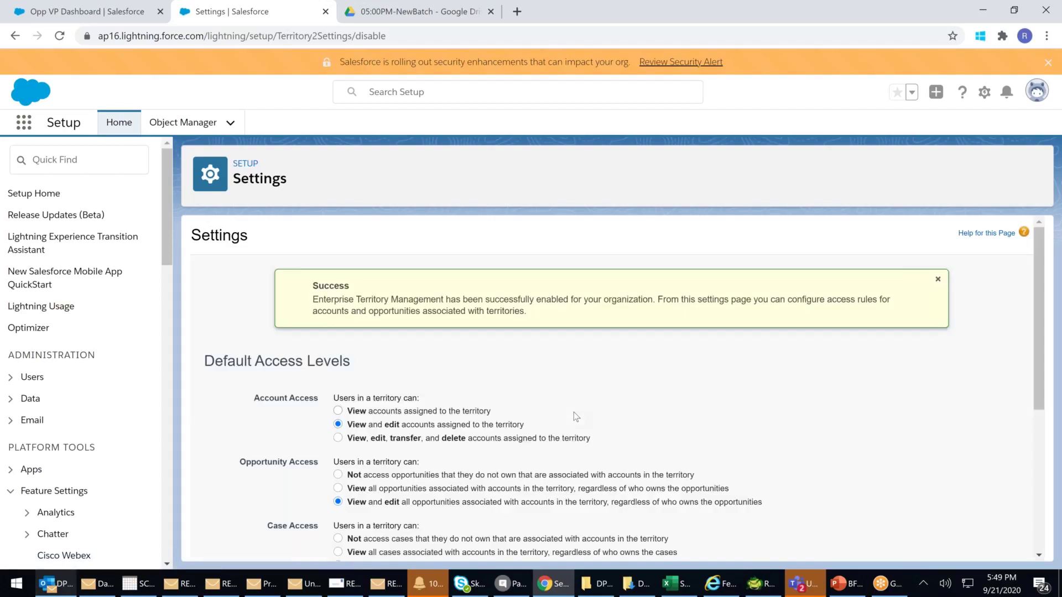
Set territory account access to view, edit, transfer and delete, and parent-territory opportunity access to view and edit
scroll(572, 412, "down", 3)
left_click(338, 300)
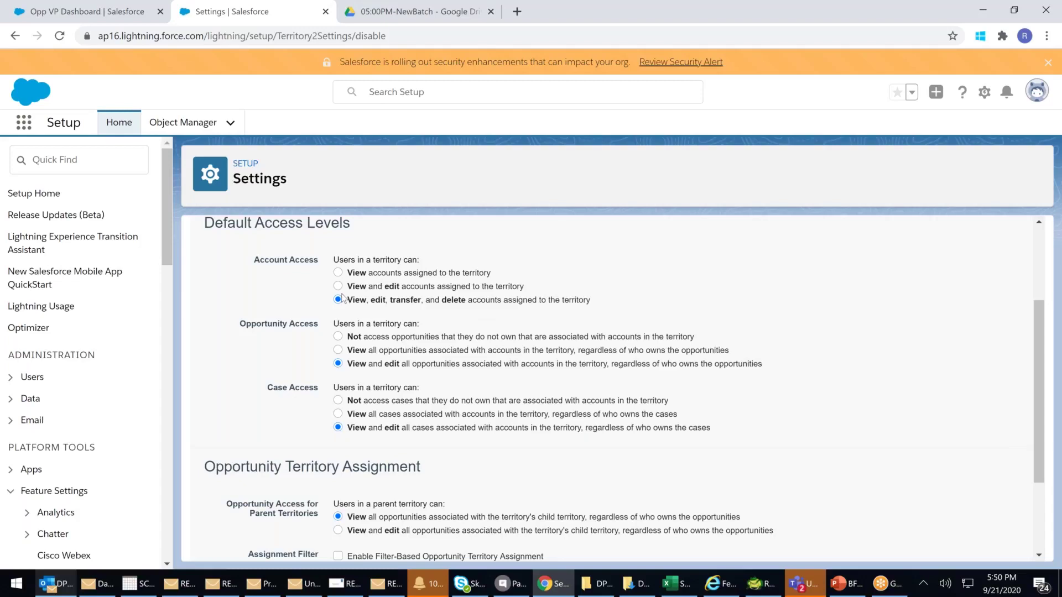
scroll(342, 299, "down", 1)
scroll(342, 299, "down", 1)
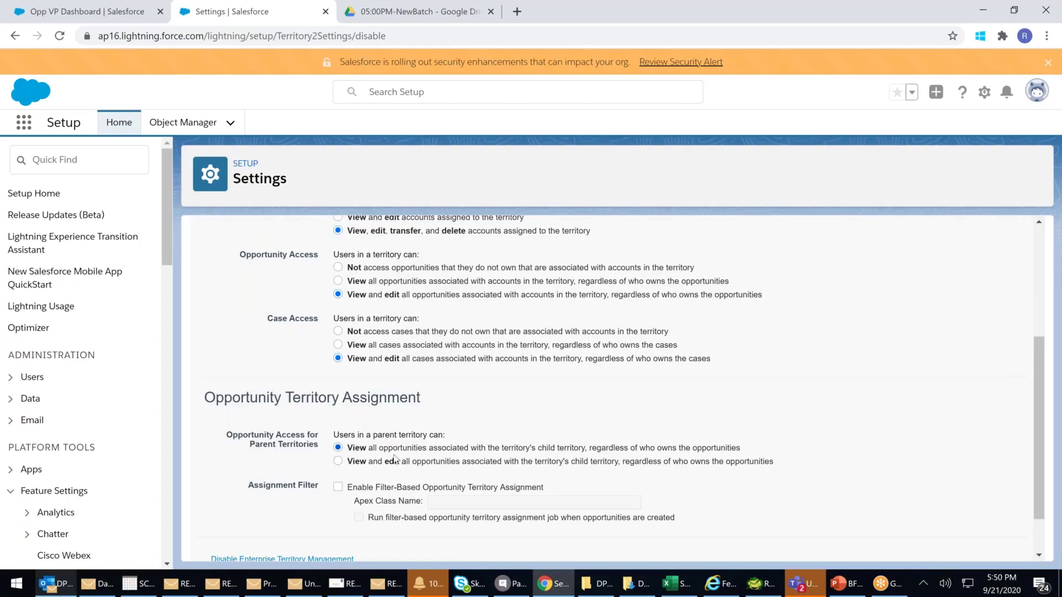
left_click(338, 461)
Review the selected case, opportunity and account access levels, and save the territory settings
left_click_drag(353, 358, 407, 358)
left_click_drag(352, 294, 402, 294)
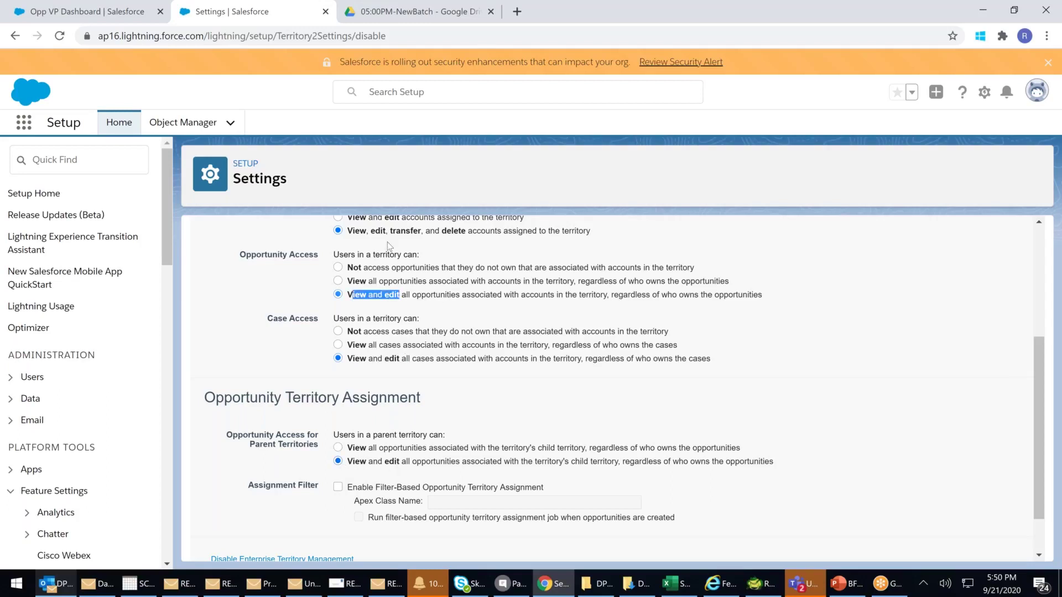
left_click_drag(368, 231, 425, 230)
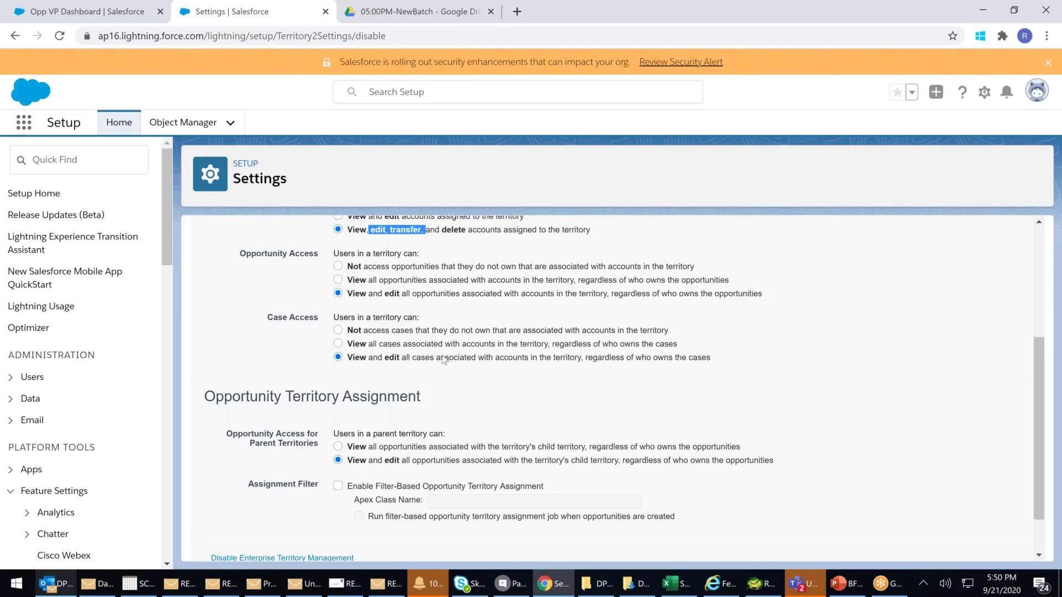
scroll(443, 360, "down", 2)
left_click(639, 557)
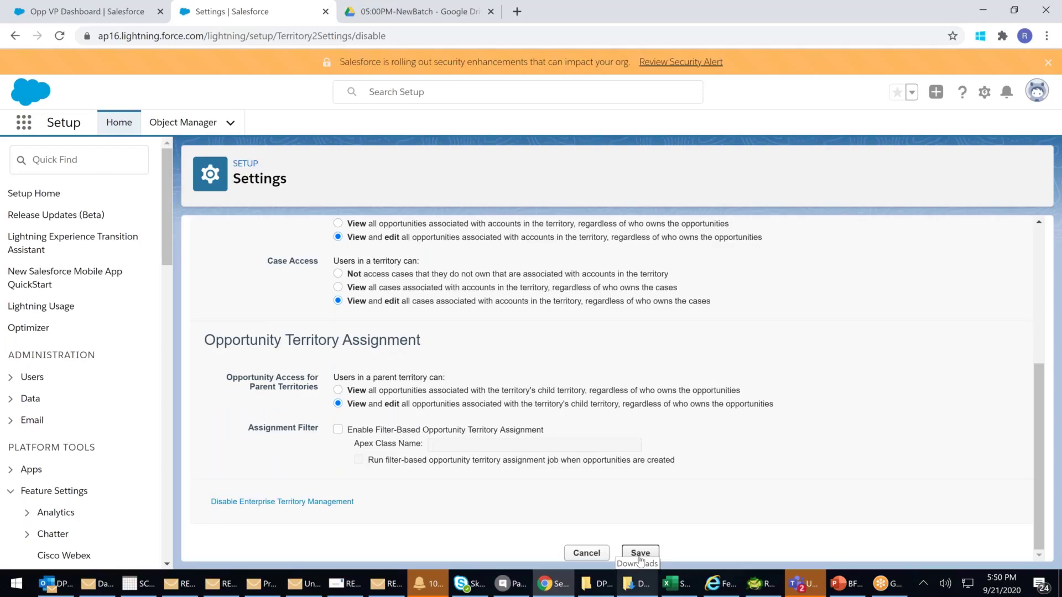
left_click(640, 553)
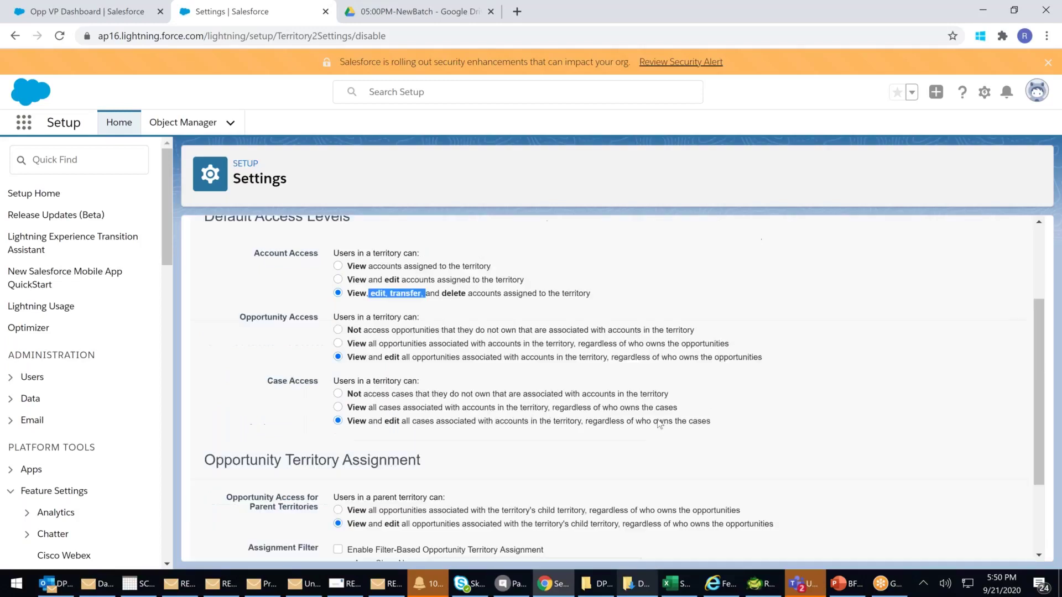
left_click_drag(333, 299, 546, 312)
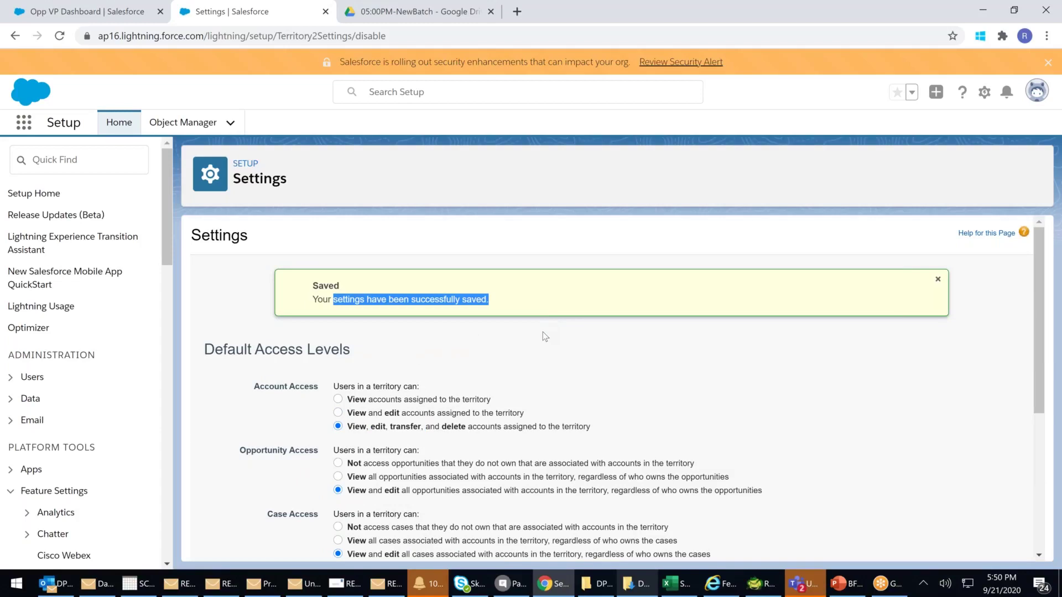
Browse the Sales feature settings for the entries available under Territories
scroll(540, 335, "down", 2)
scroll(64, 398, "down", 6)
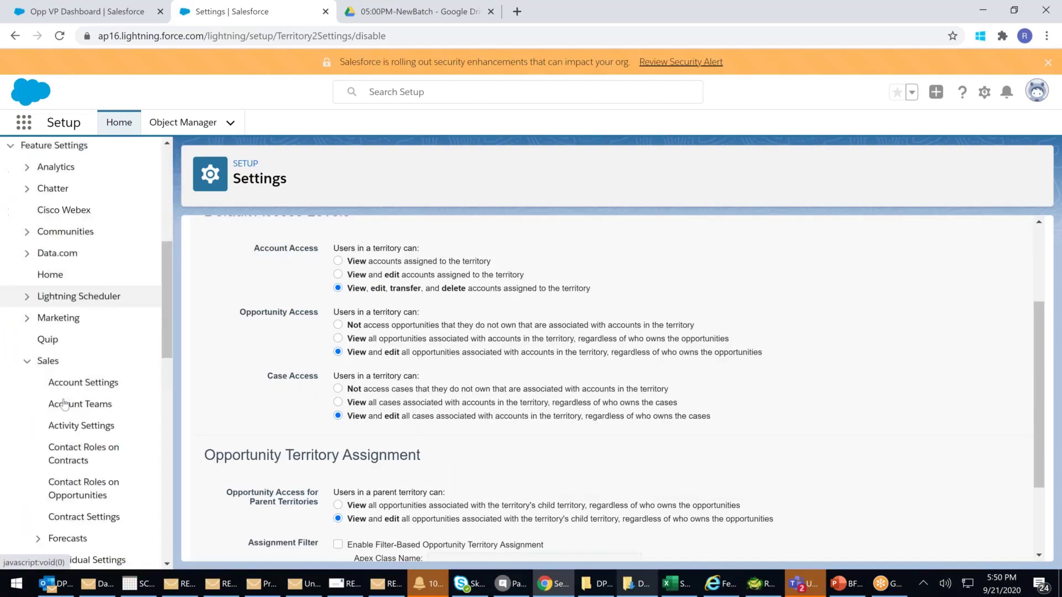
scroll(64, 401, "down", 6)
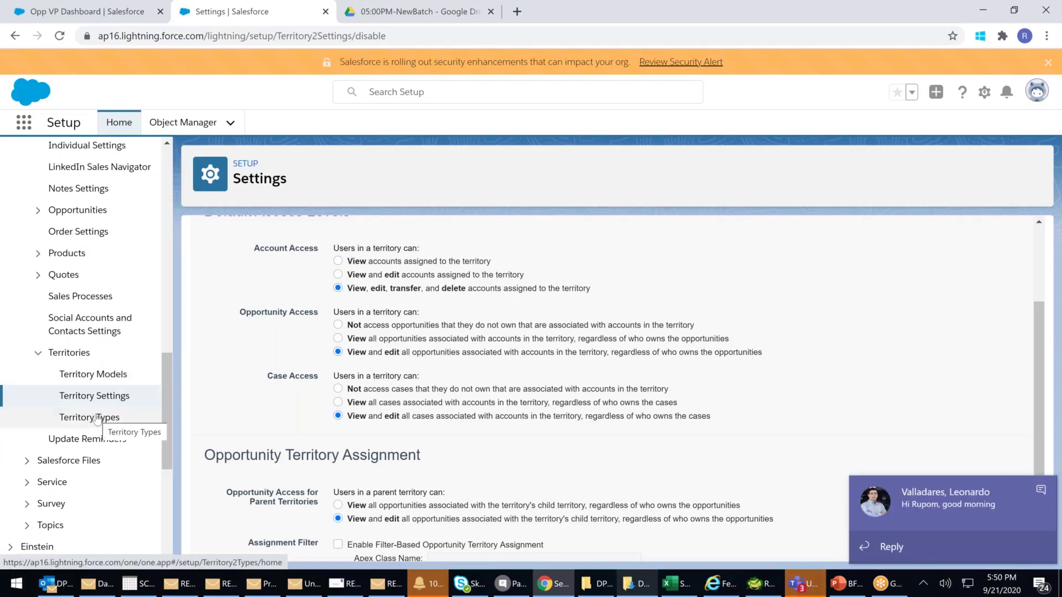
Switch to the new Microsoft Teams chat message and reply with a short greeting addressing the sender
left_click(925, 500)
left_click(497, 518)
type("hi ")
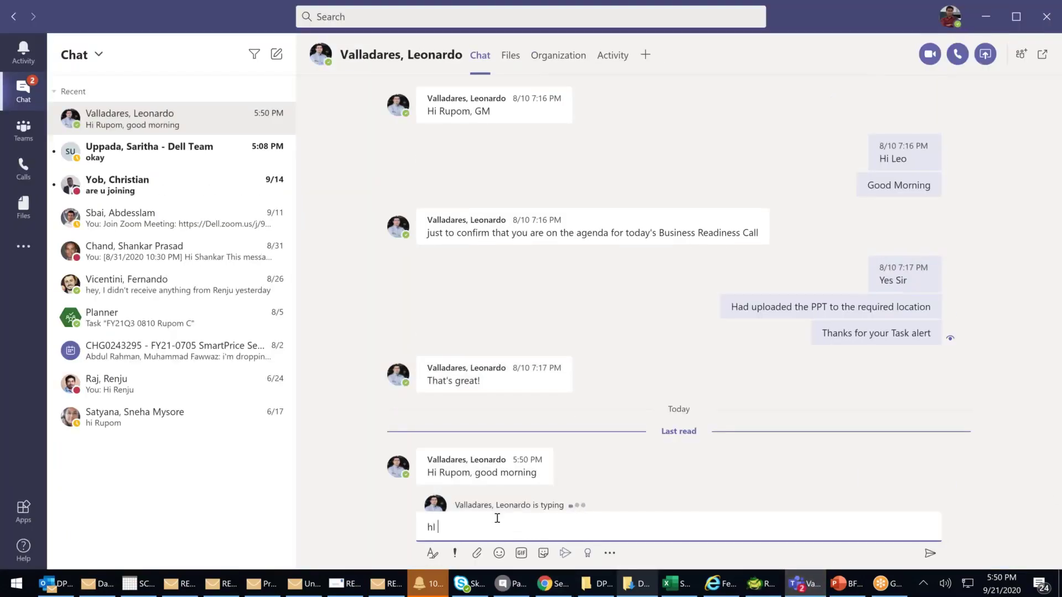
type("IEO")
key("BackSpace")
key("BackSpace")
key("BackSpace")
key("BackSpace")
key("BackSpace")
key("BackSpace")
type("Hi Leo")
key("Return")
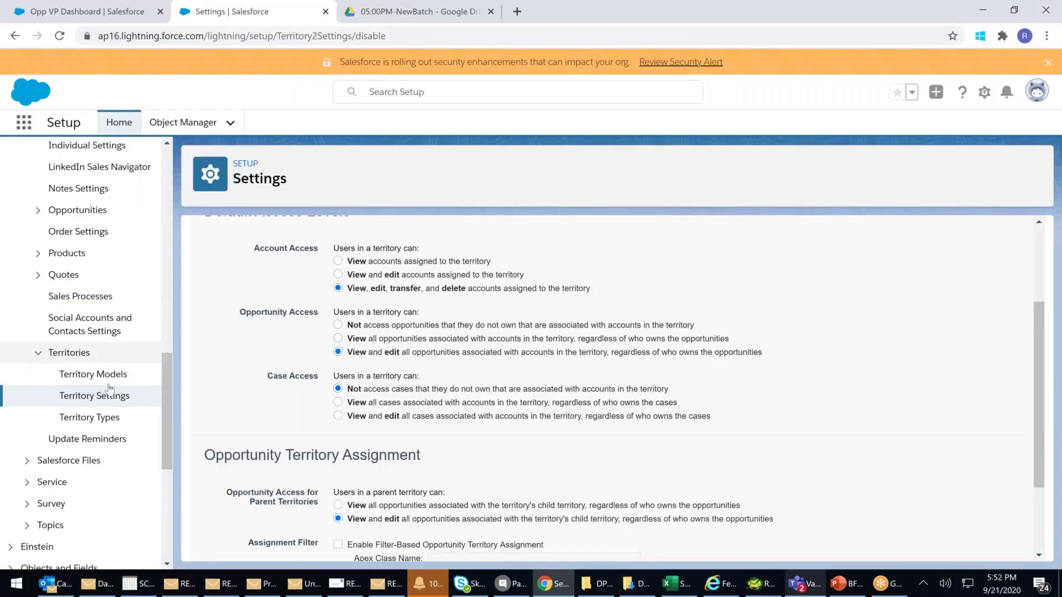
In Salesforce Setup, create a territory type labelled Business Unit with priority 50, and save it with a new blank form
left_click(107, 420)
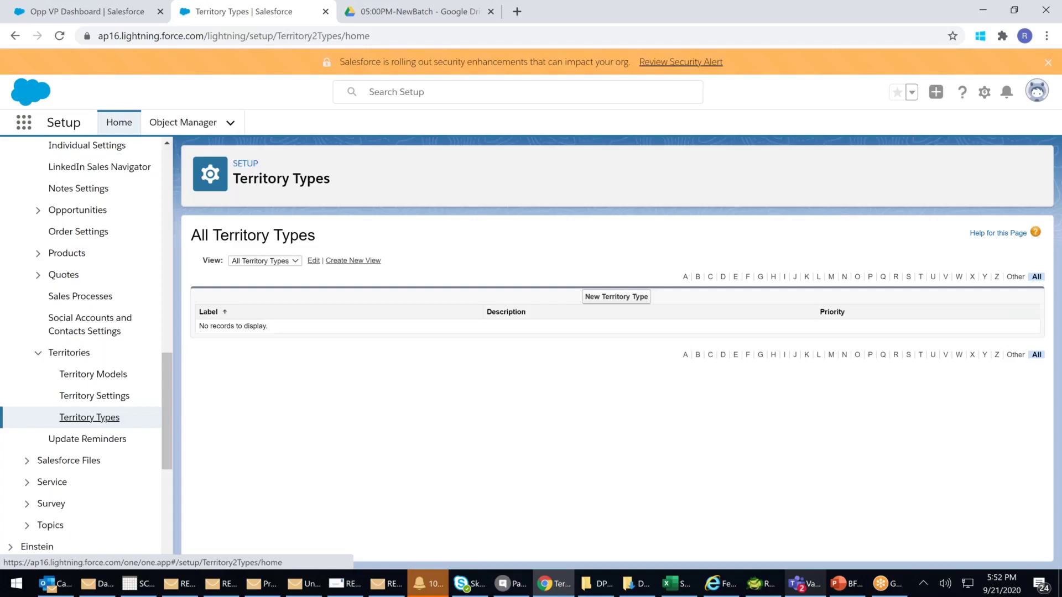
left_click(634, 297)
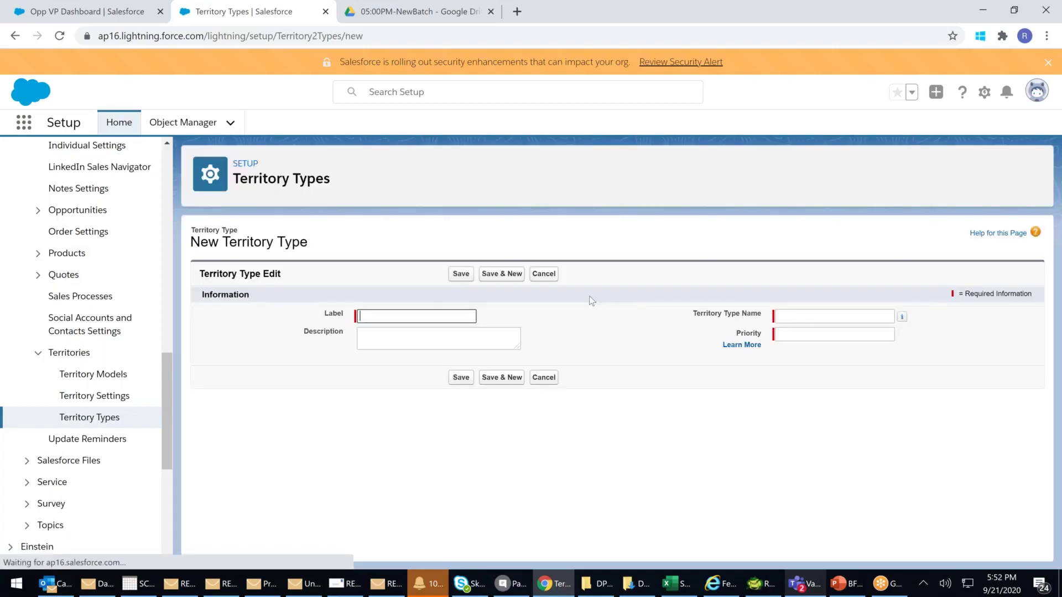
left_click(398, 317)
type("B")
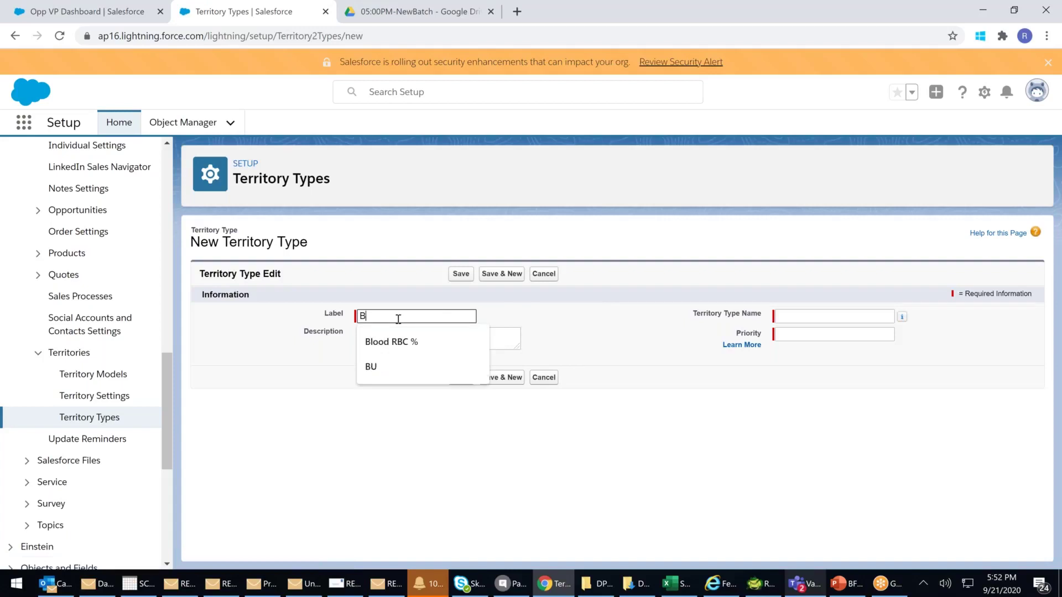
type("usiness")
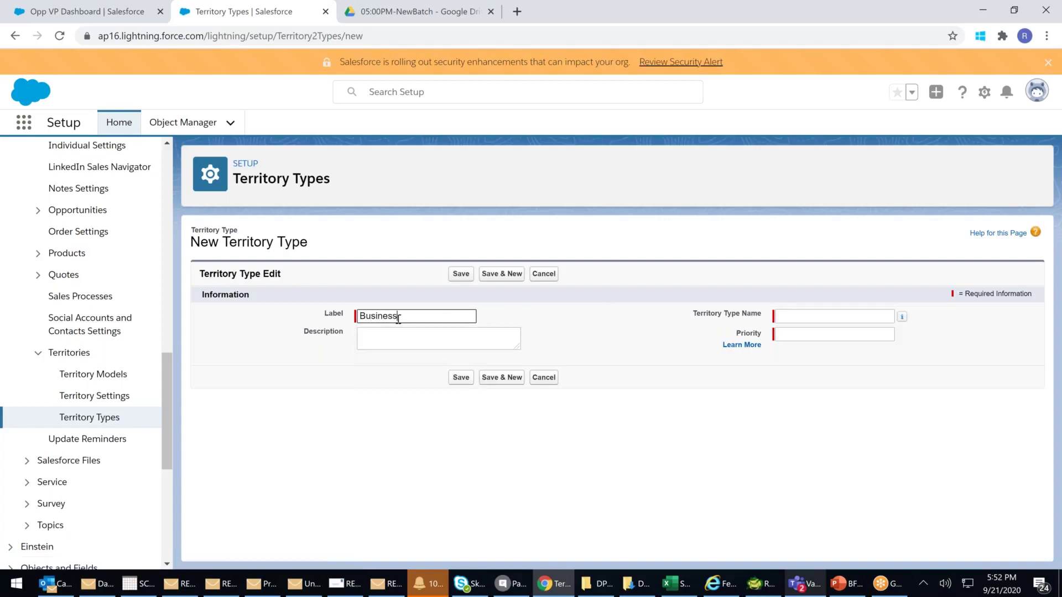
type(" Unit")
left_click(812, 313)
left_click(805, 337)
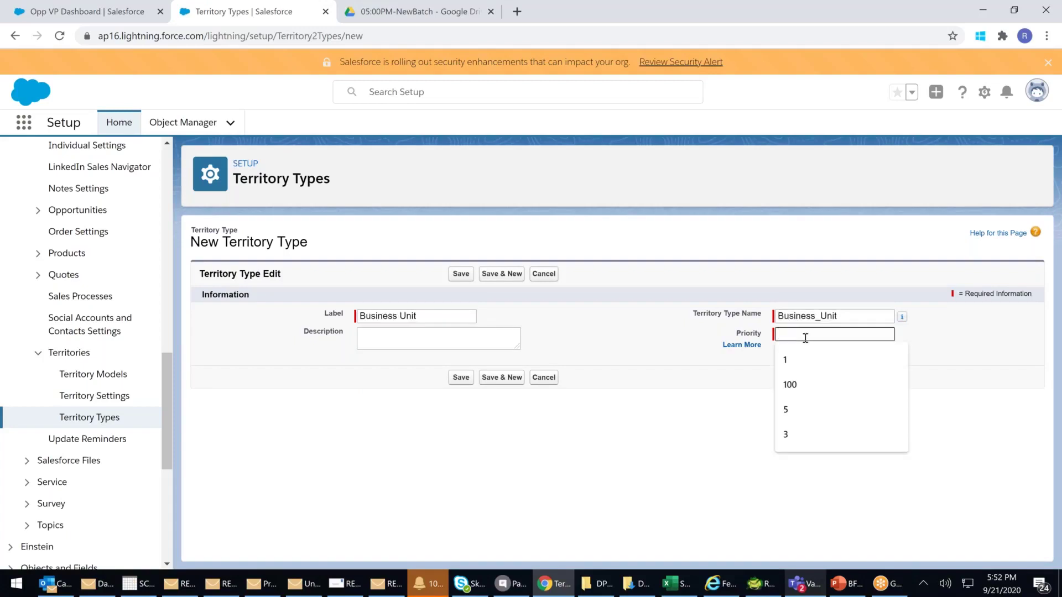
type("1")
key("BackSpace")
type("50")
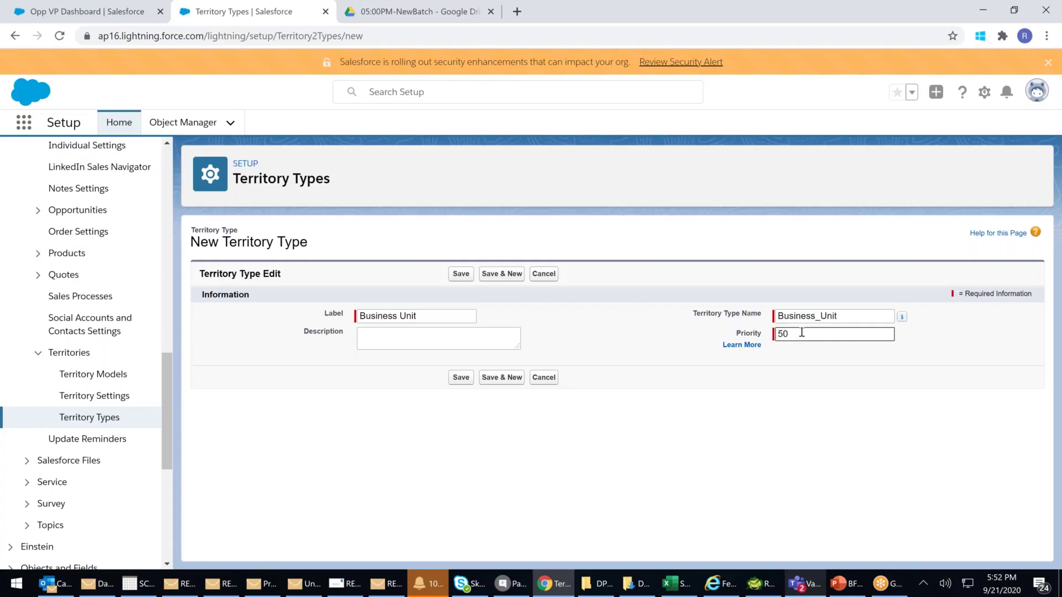
left_click(490, 377)
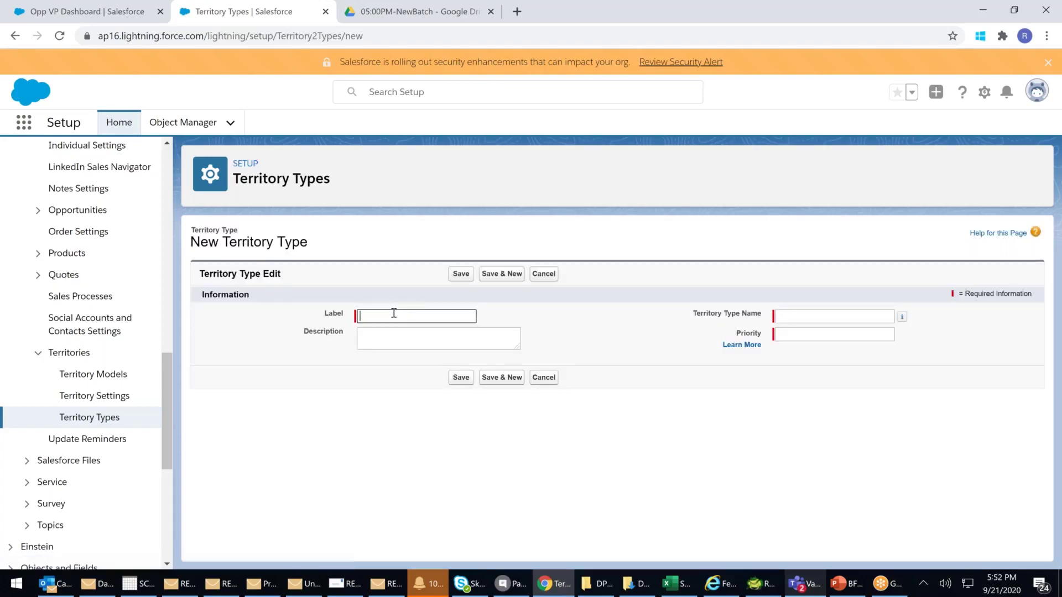
Create a territory type labelled Posh Area with priority 1, and save it with a new blank form
left_click(394, 314)
type("Pos")
left_click(396, 341)
left_click(861, 319)
left_click(810, 333)
type("1")
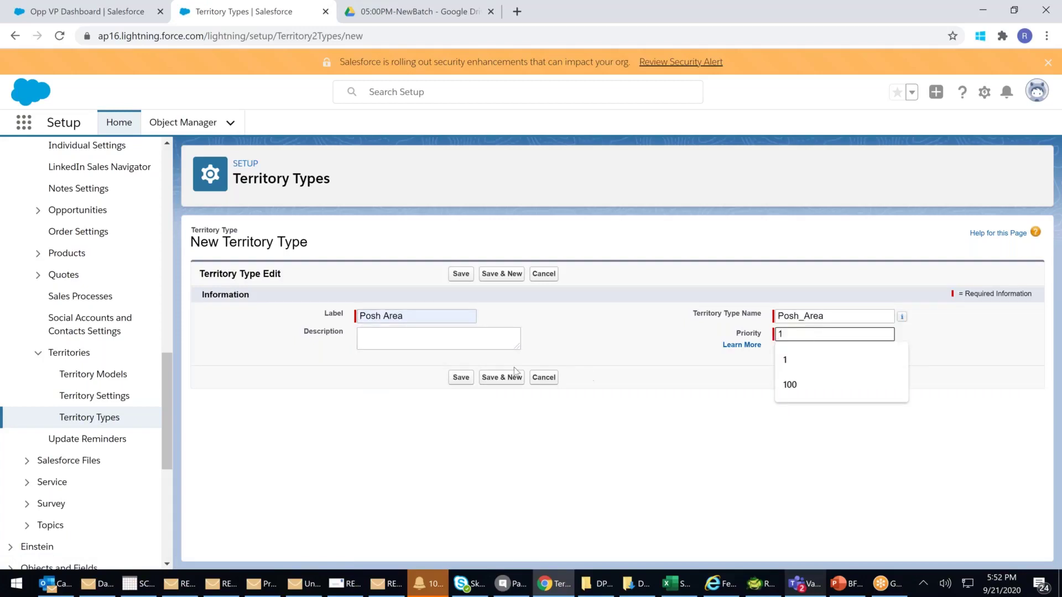
left_click(503, 380)
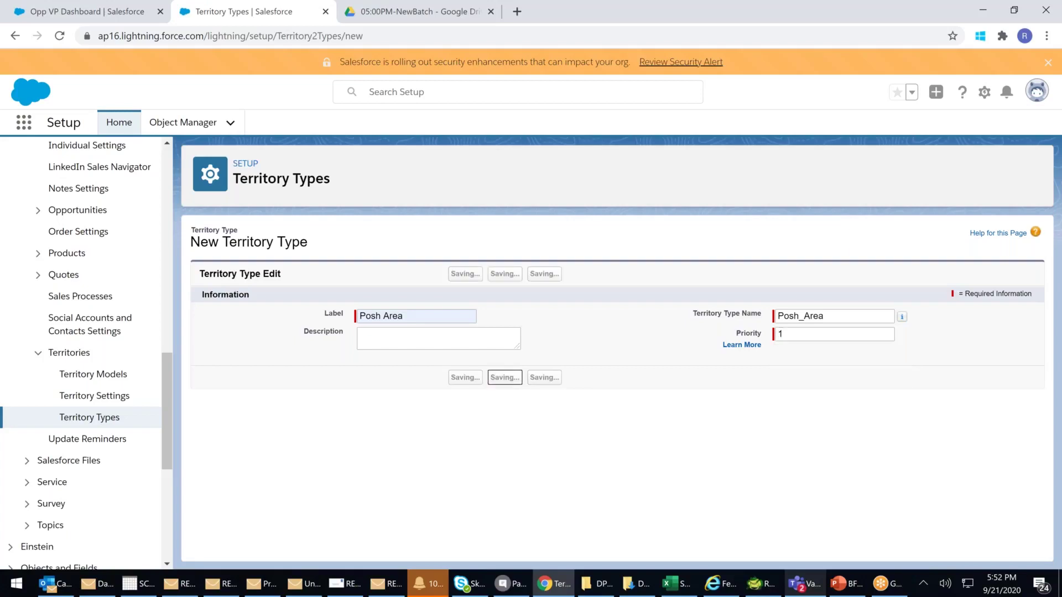
Create a territory type labelled Middle Income Area with priority 2, and save it with a new blank form
left_click(411, 316)
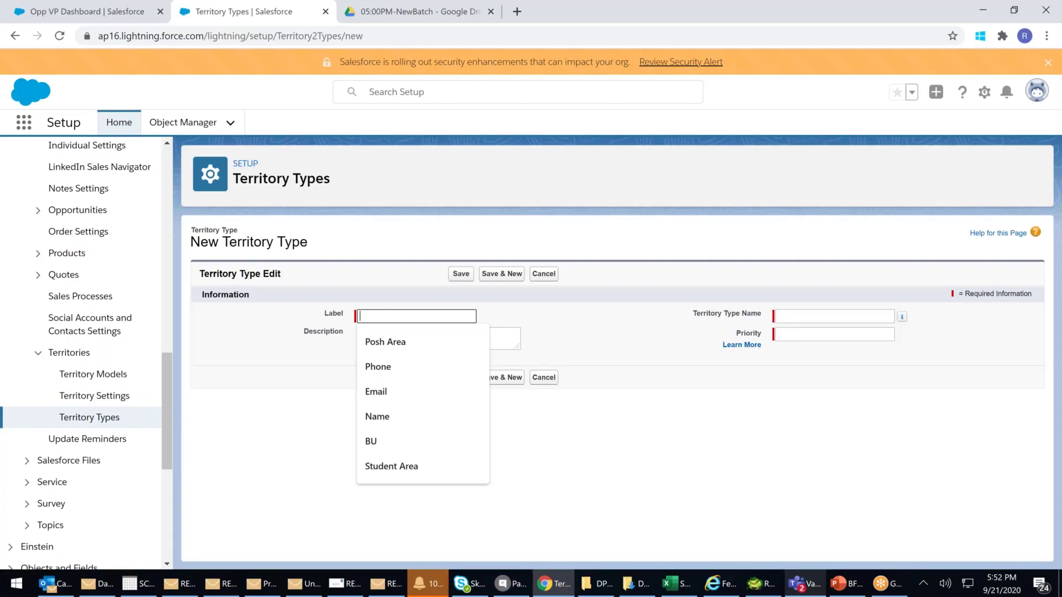
type("Midle")
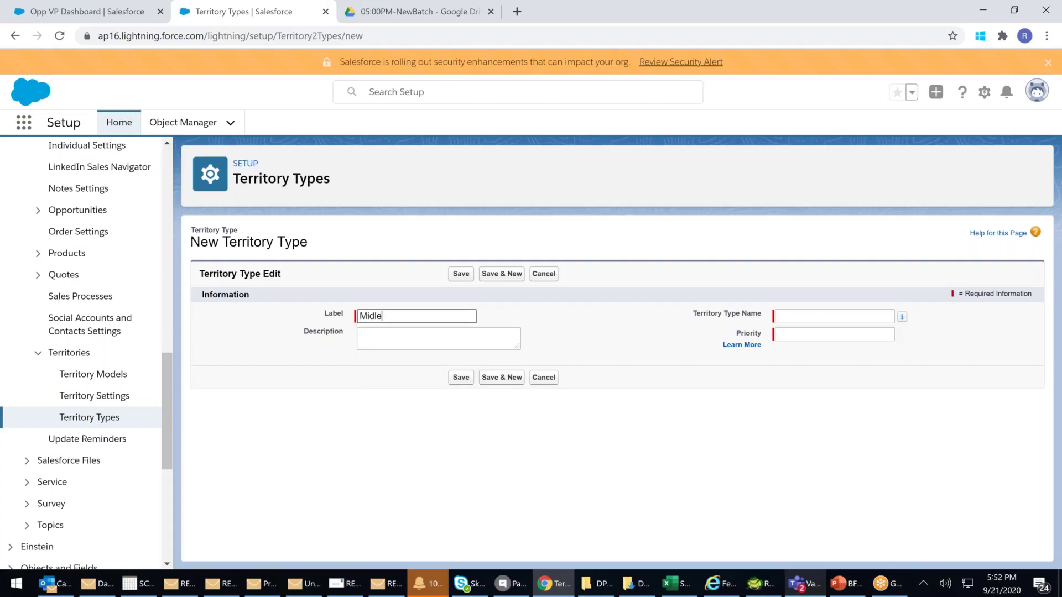
key("BackSpace")
key("BackSpace")
key("BackSpace")
key("BackSpace")
type("ddle Income Area")
left_click(819, 315)
left_click(813, 333)
type("2")
left_click(489, 378)
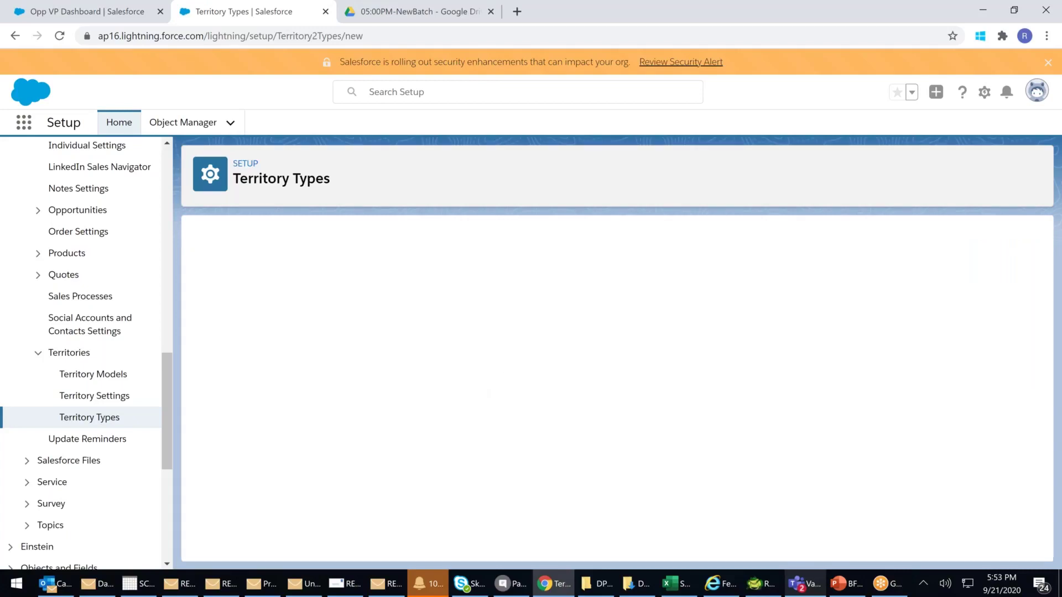
Create a territory type labelled Low Income Area with priority 5, save it, and return to the list of all territory types
left_click(393, 317)
type("L")
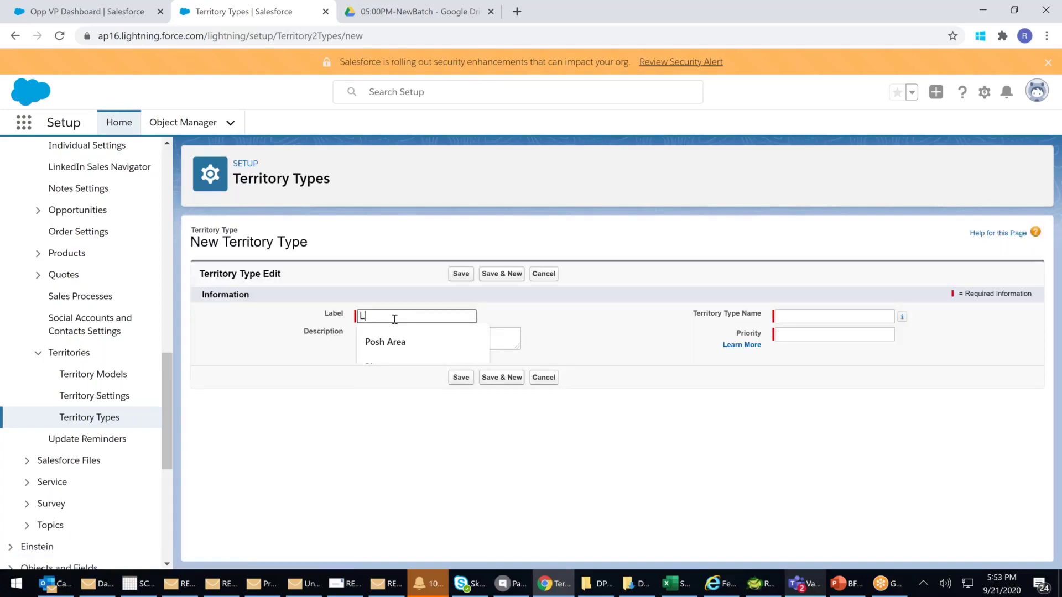
type("ow Incom")
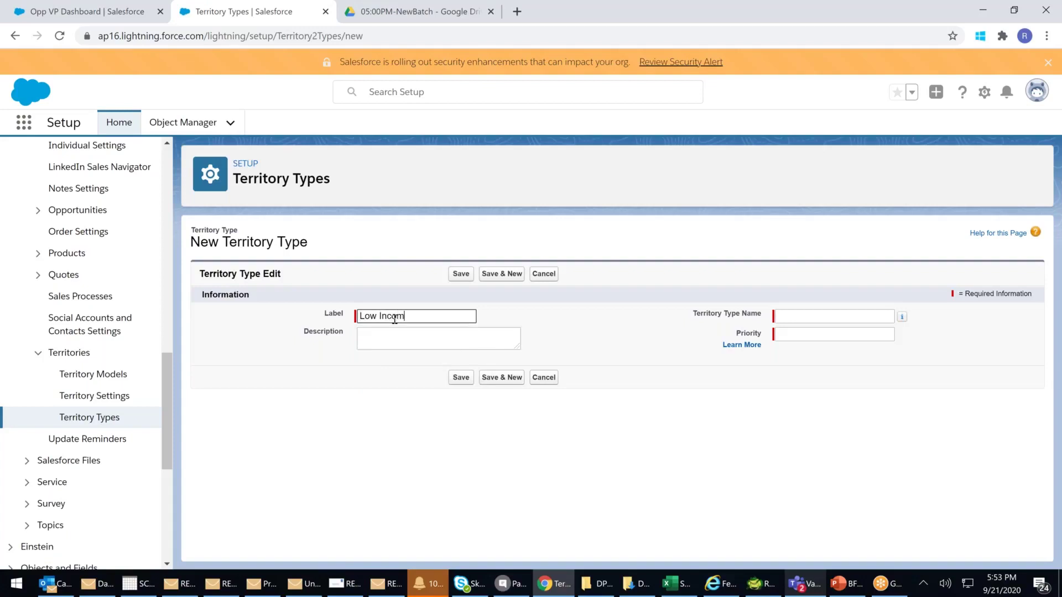
type("e Area")
left_click(821, 330)
type("5")
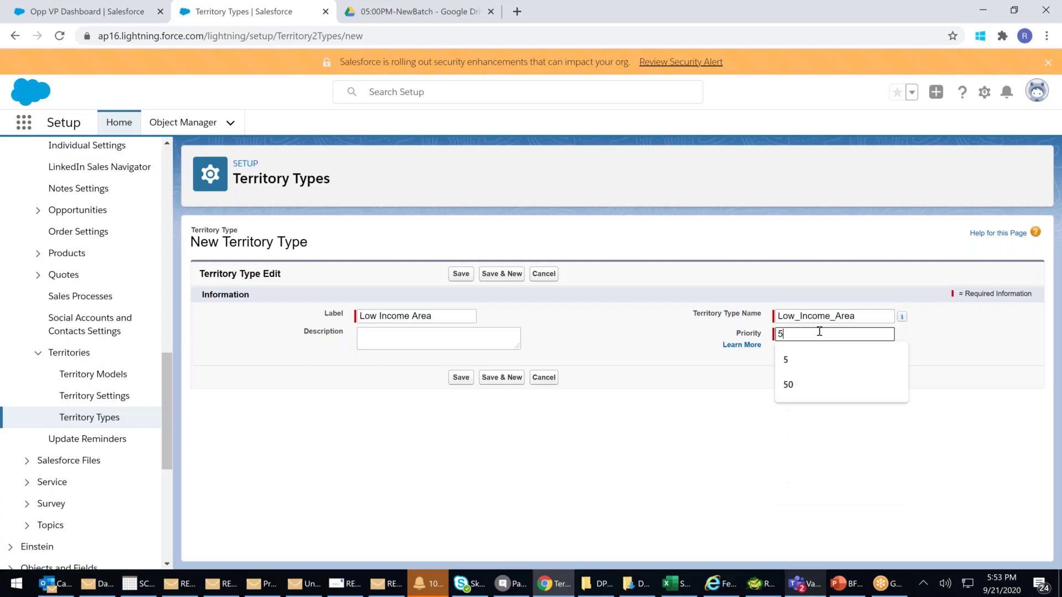
left_click(723, 466)
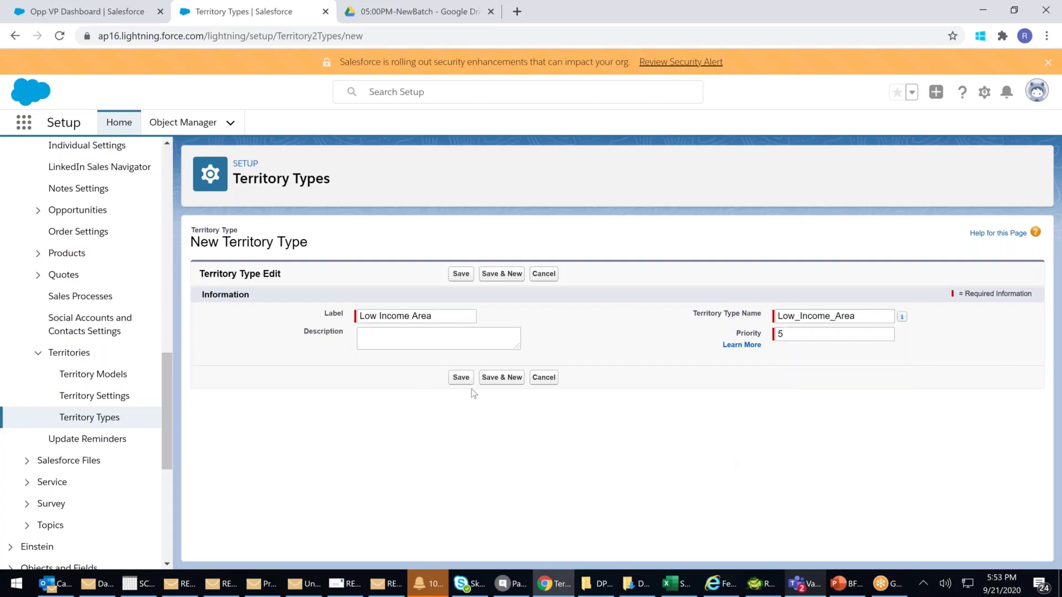
left_click(459, 377)
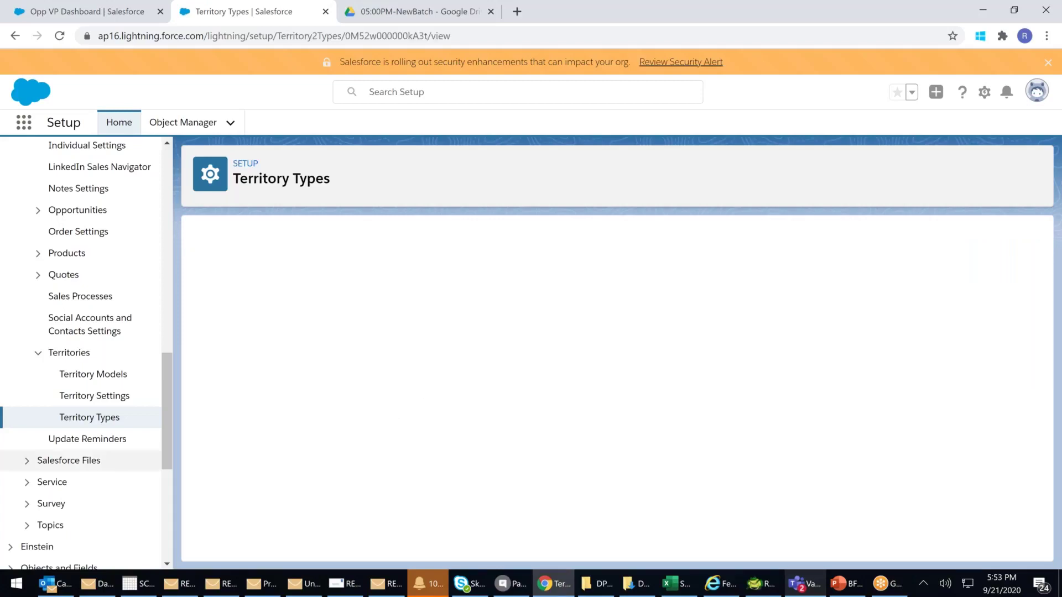
left_click(76, 417)
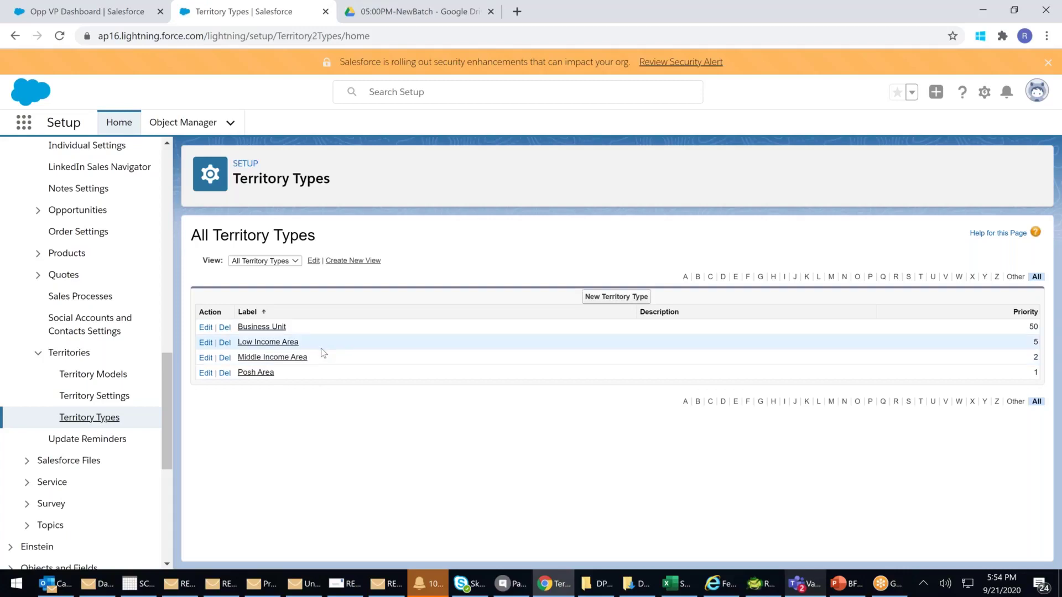
Create and save a new territory model labelled Audi Cars, leaving its description empty
left_click(111, 375)
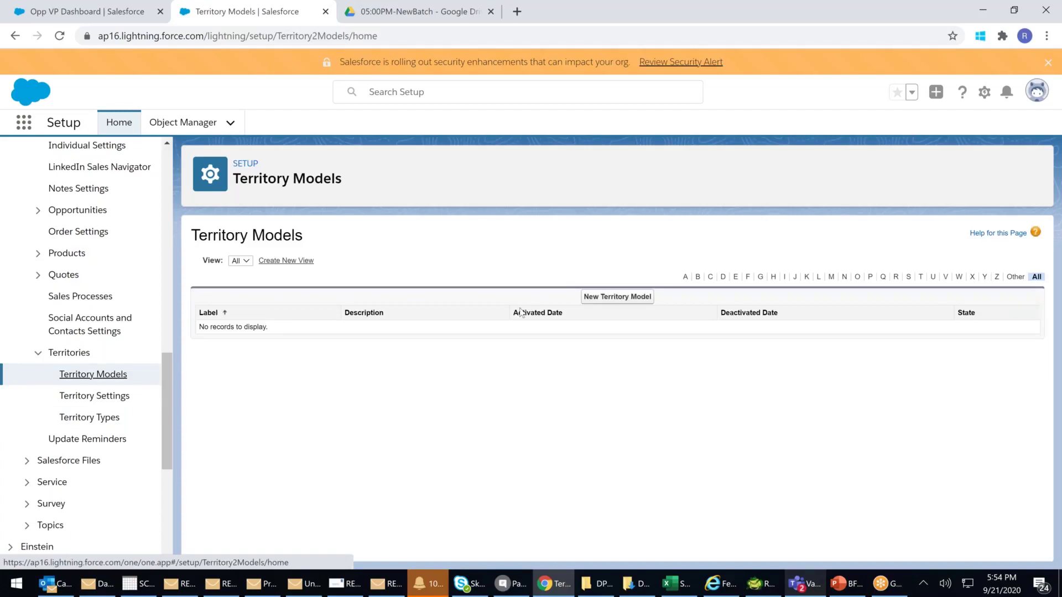
left_click(617, 296)
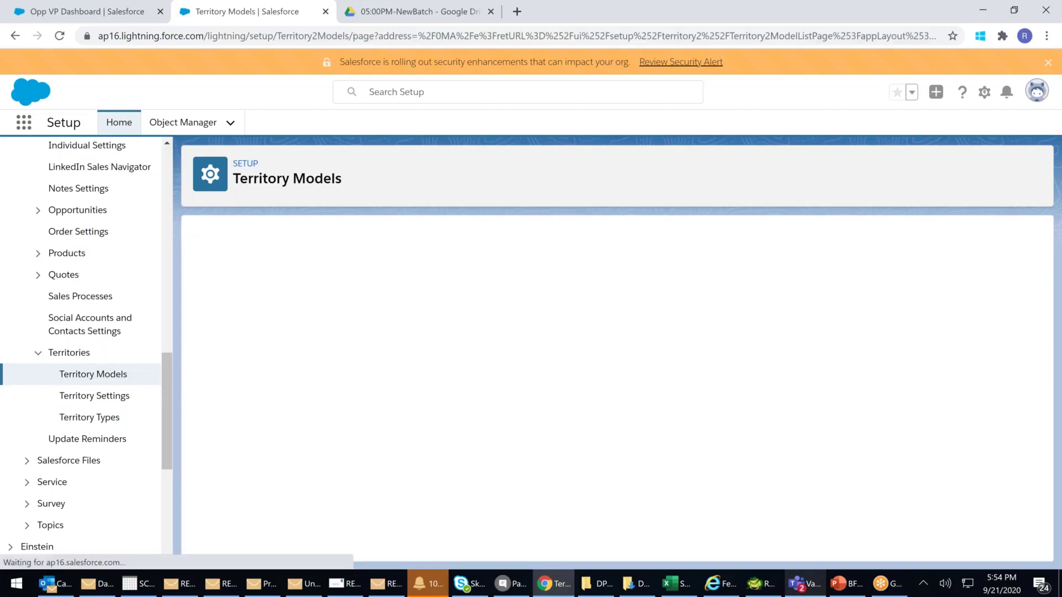
left_click(428, 316)
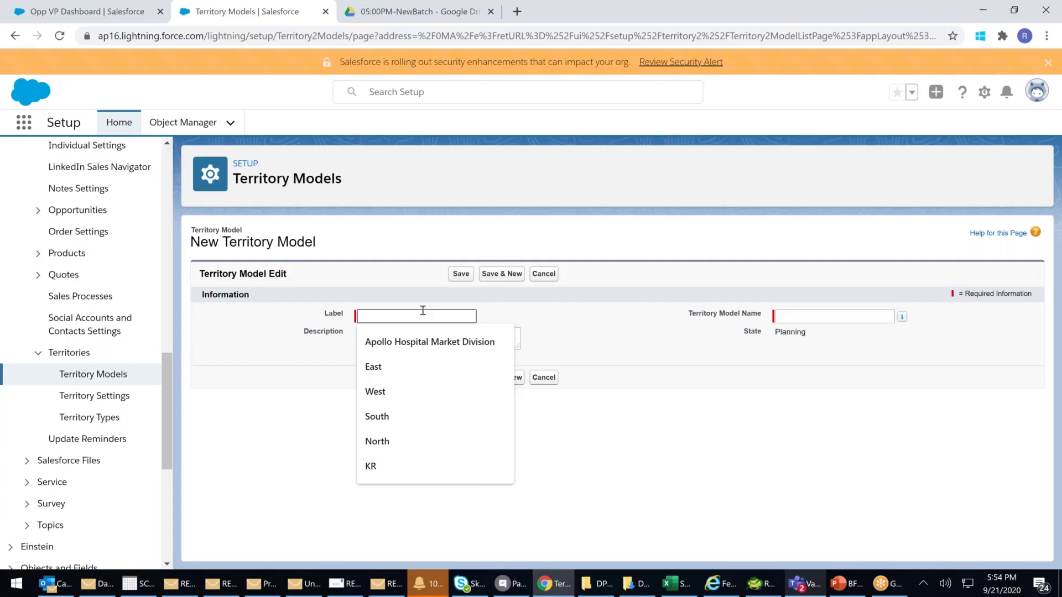
type("A")
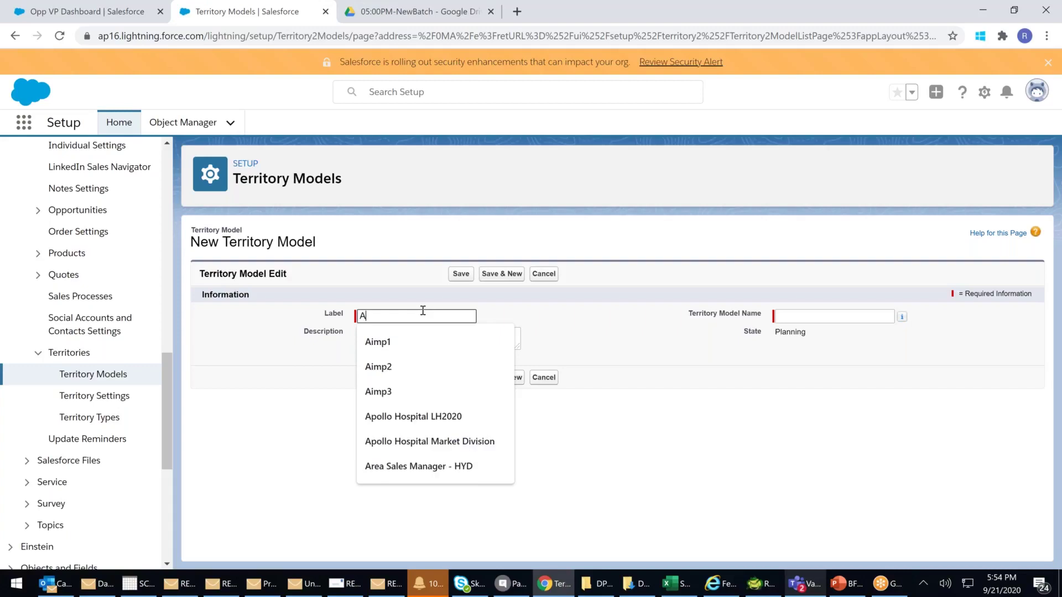
type("udi Cars")
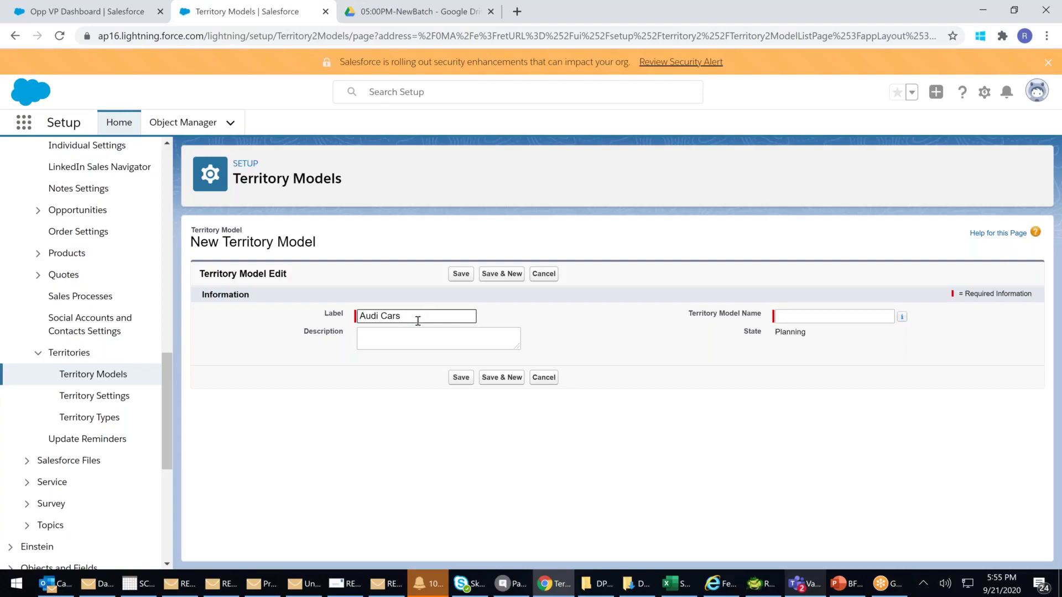
left_click(407, 337)
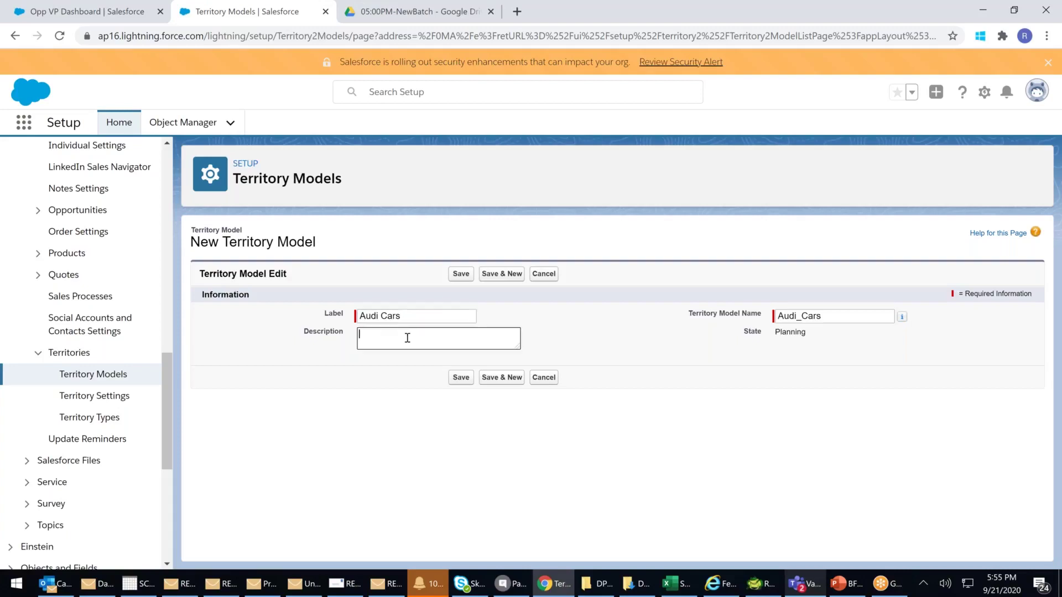
left_click(461, 376)
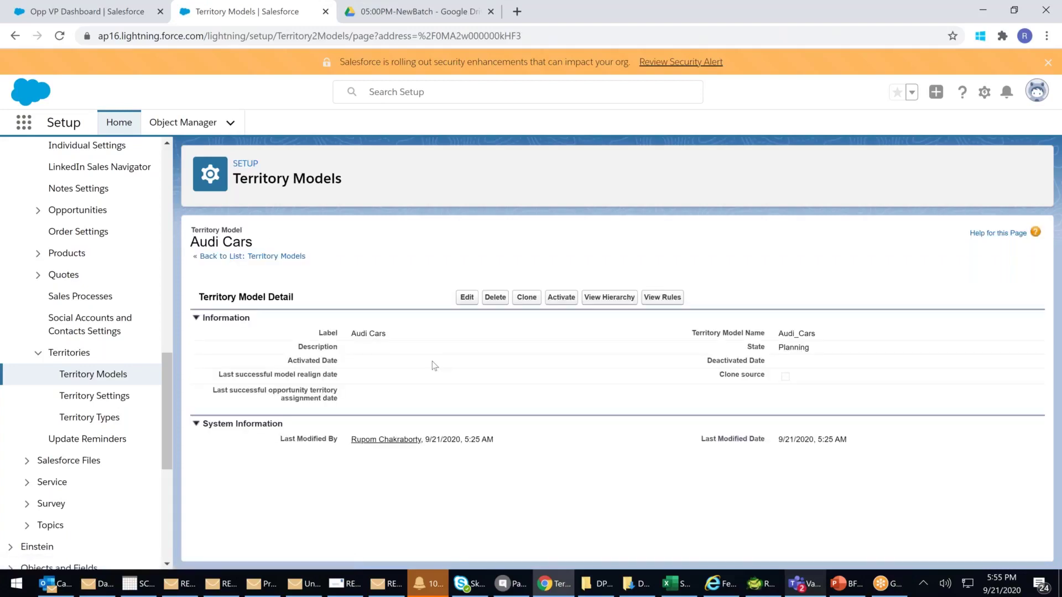
In the Audi Cars hierarchy, create a territory labelled East with type Business Unit, and save it with a new blank form
left_click(604, 299)
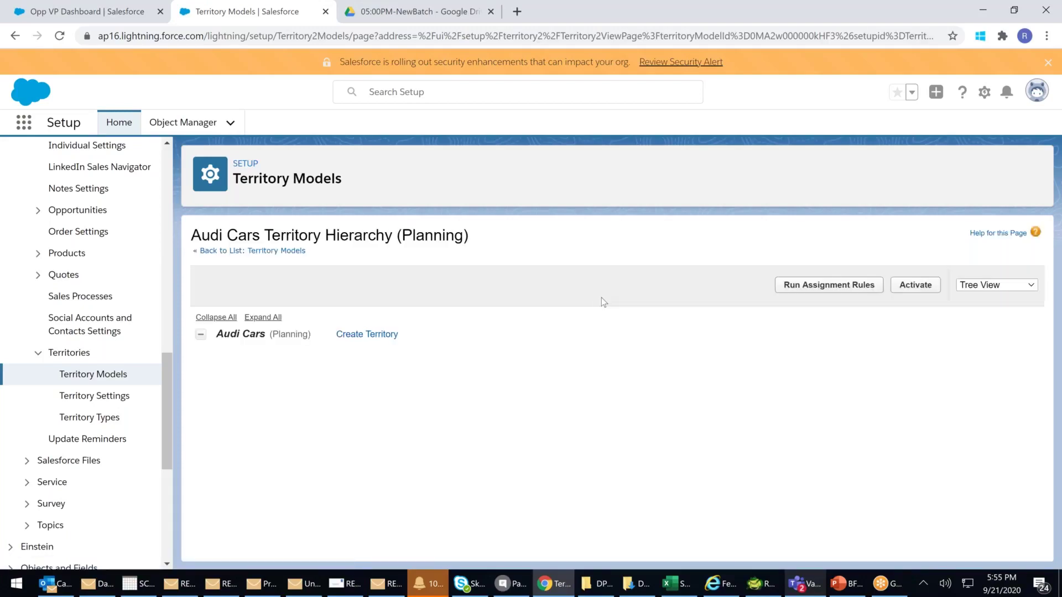
left_click(374, 342)
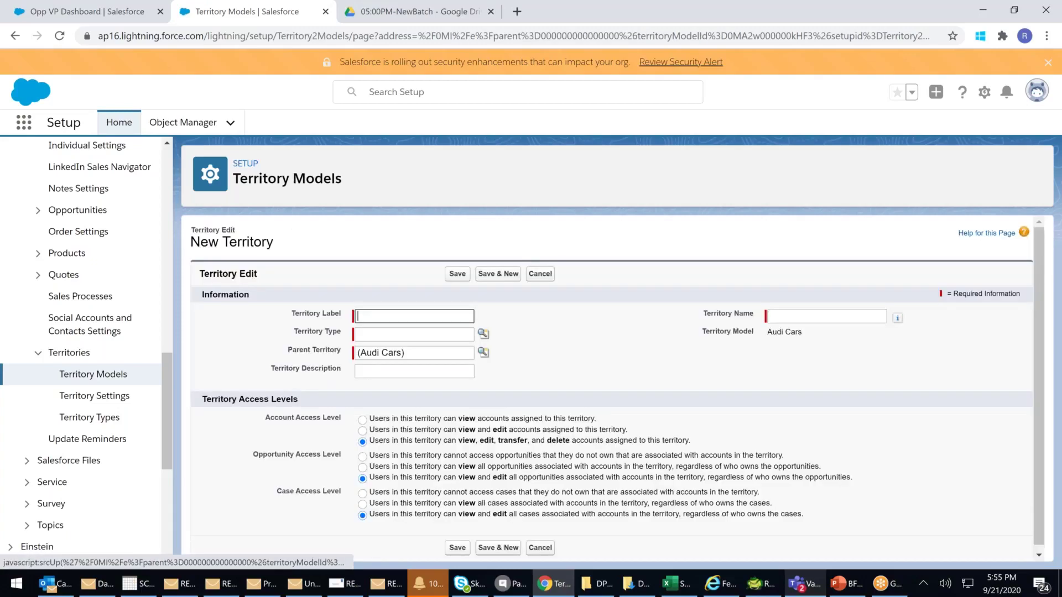
type("East")
left_click(555, 343)
left_click(482, 335)
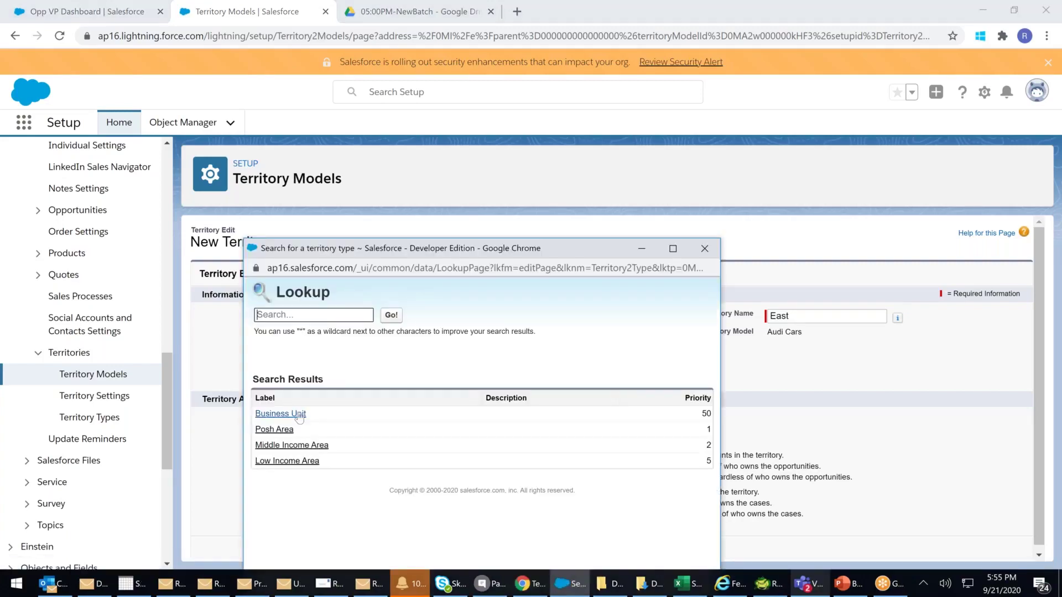
left_click(279, 415)
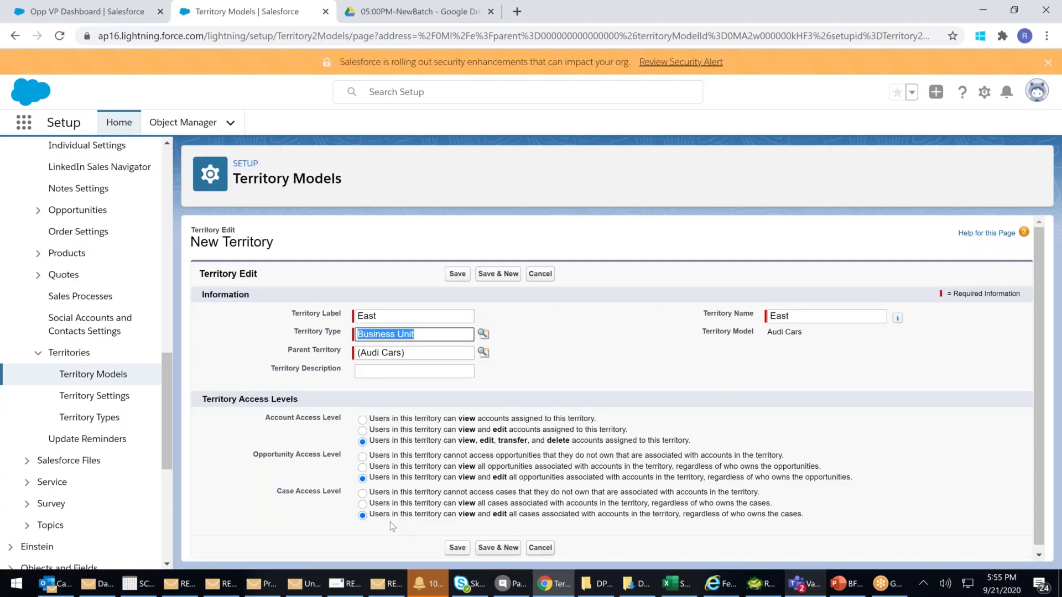
left_click_drag(407, 519, 549, 517)
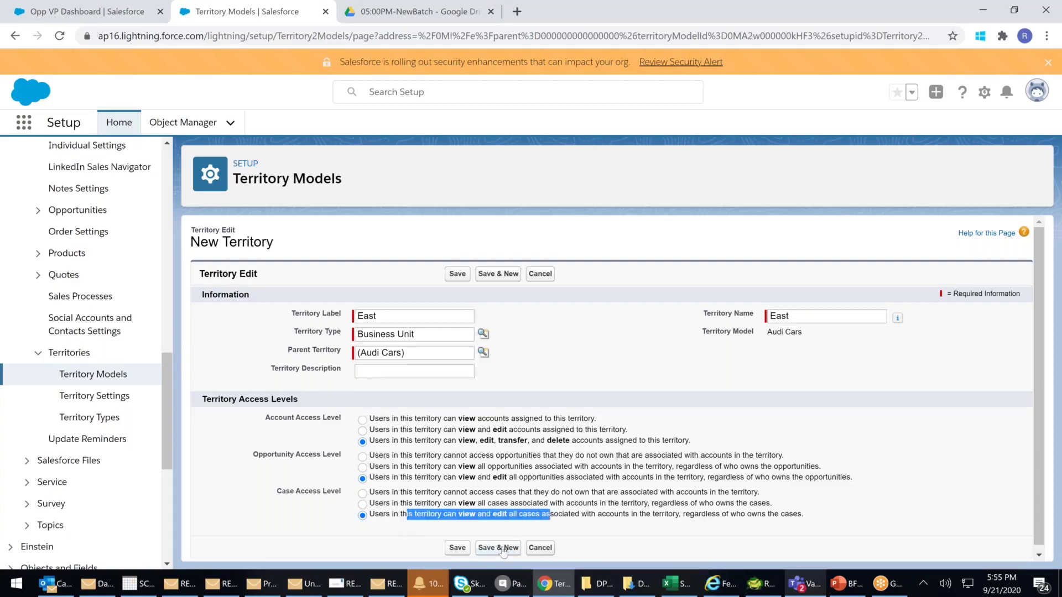
left_click(497, 548)
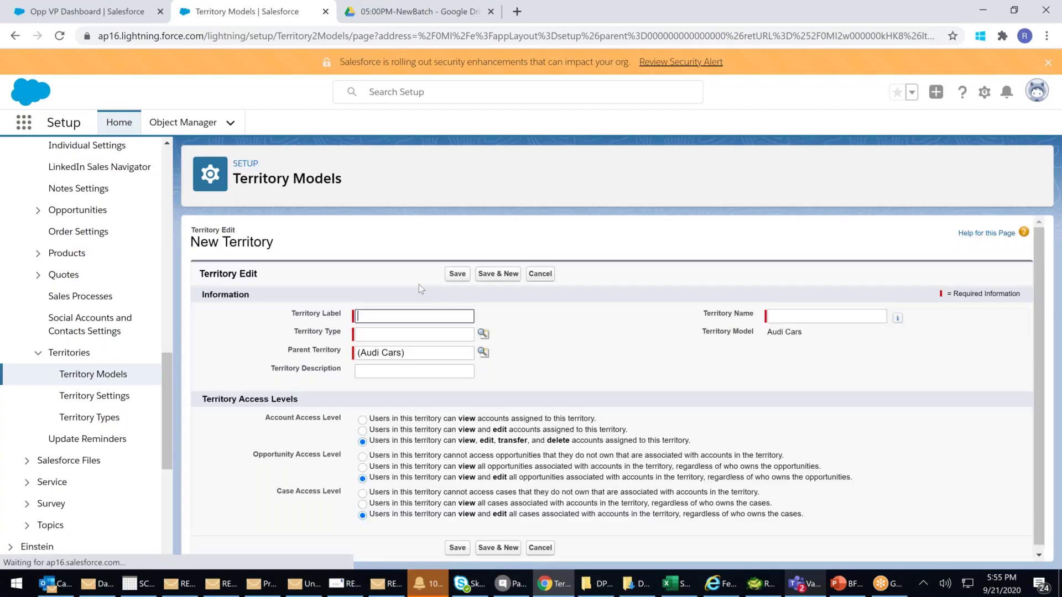
Create a territory labelled West with type Business Unit under Audi Cars, and save it with a new blank form
left_click(378, 316)
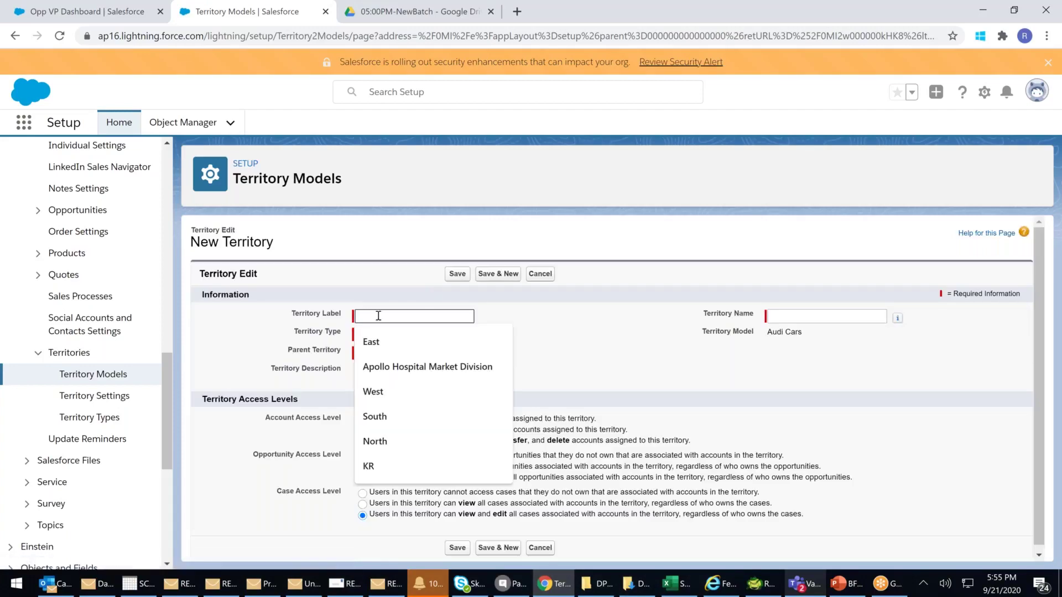
left_click(368, 392)
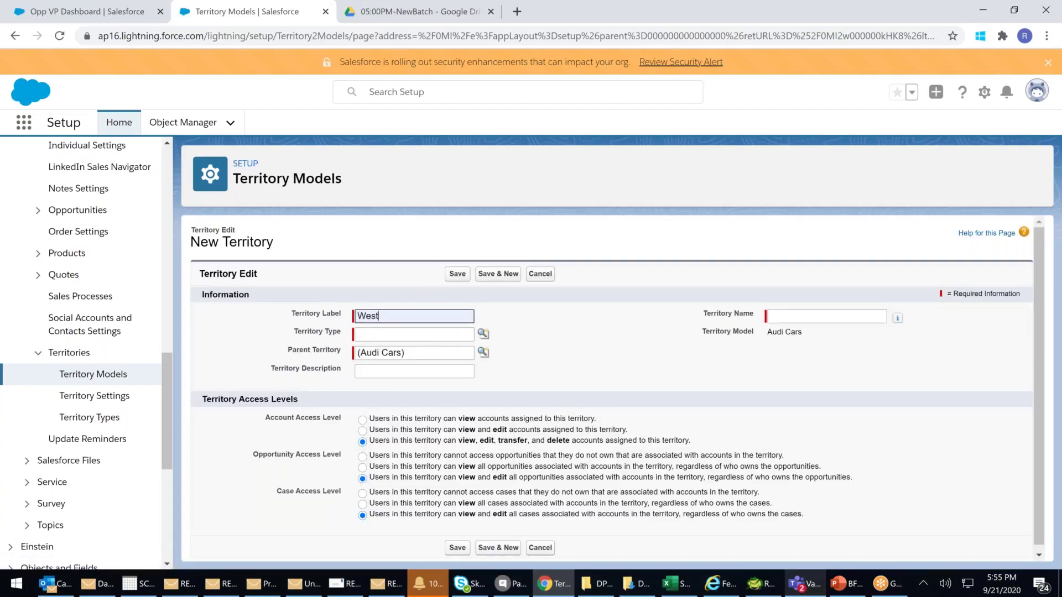
left_click(436, 335)
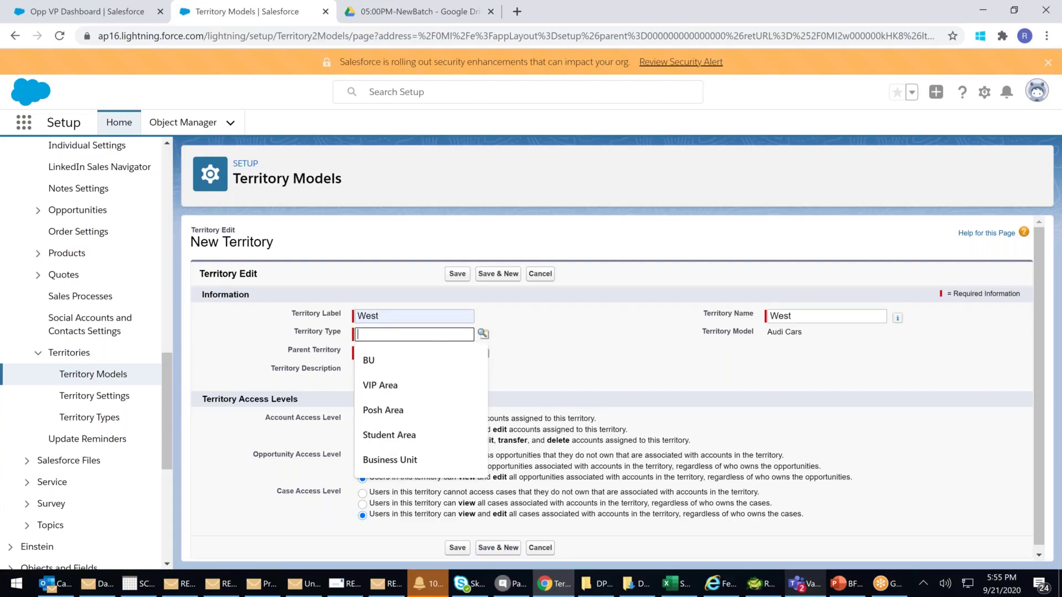
left_click(484, 335)
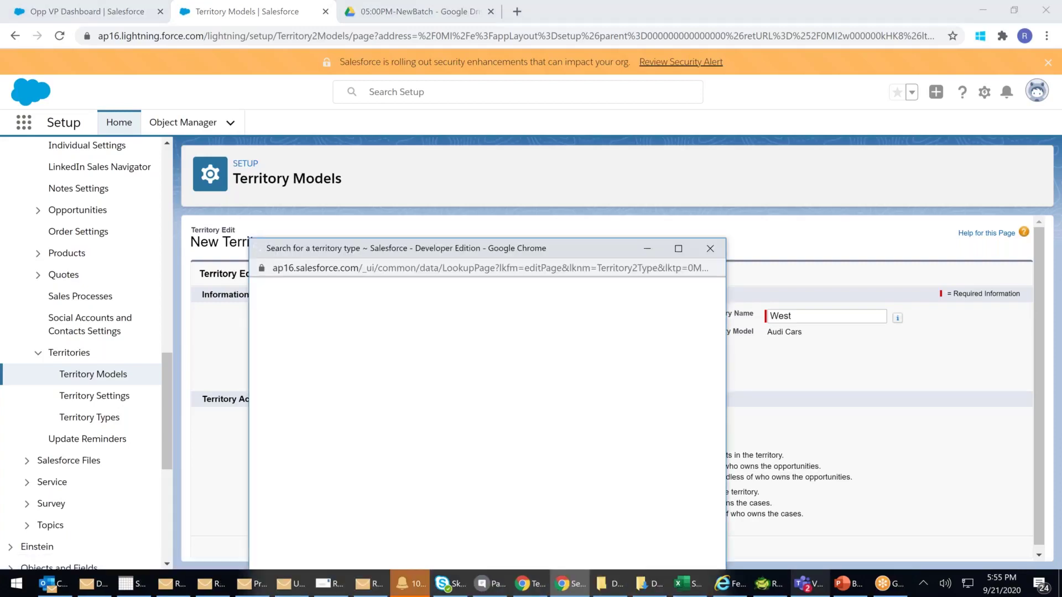
left_click(297, 419)
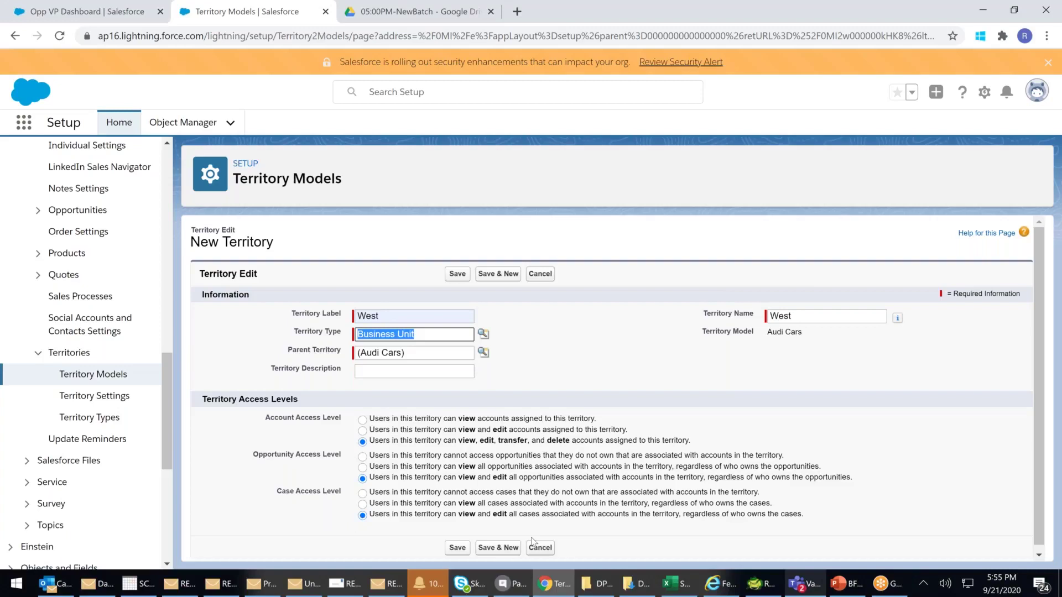
left_click(500, 549)
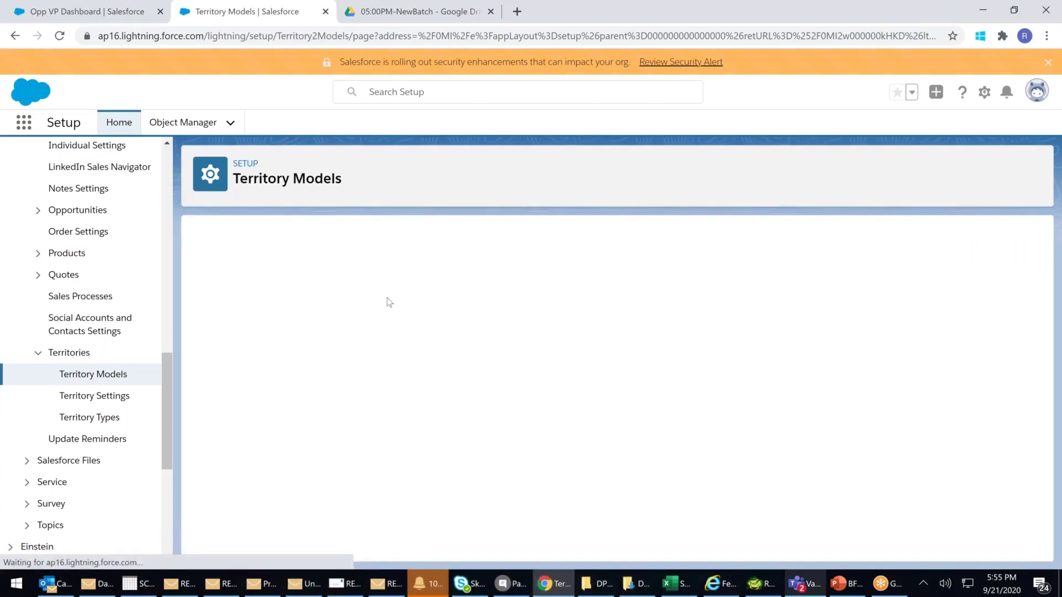
Create a territory labelled South with type Business Unit under Audi Cars, and save it with a new blank form
left_click(374, 315)
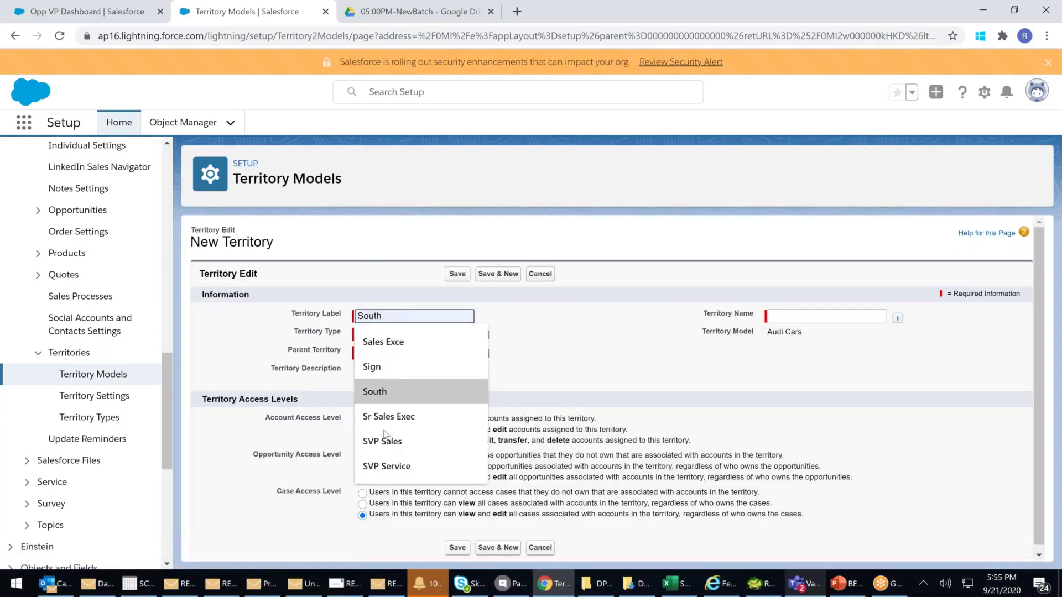
left_click(390, 400)
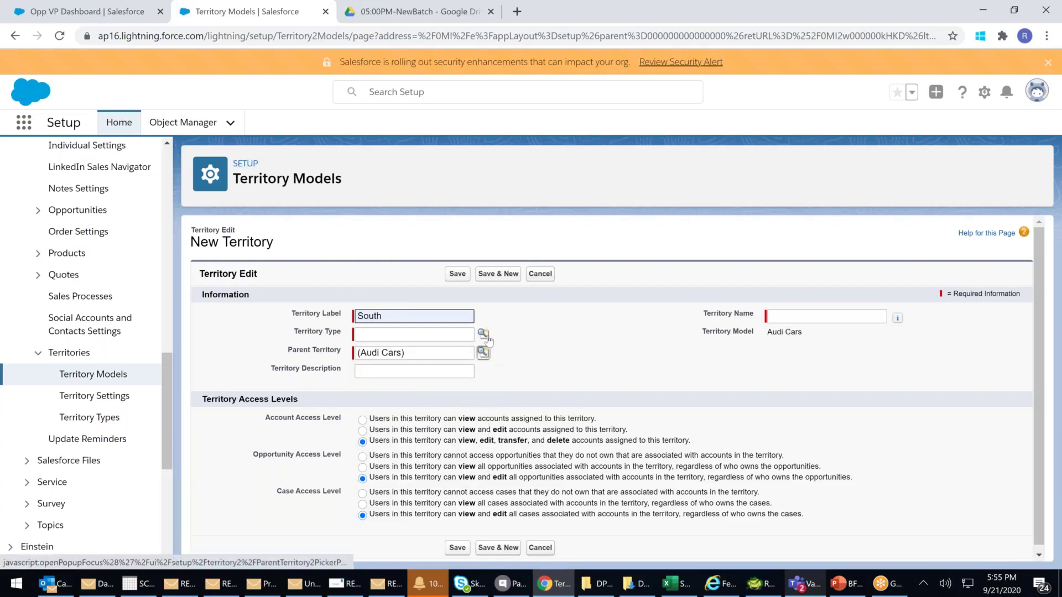
left_click(483, 333)
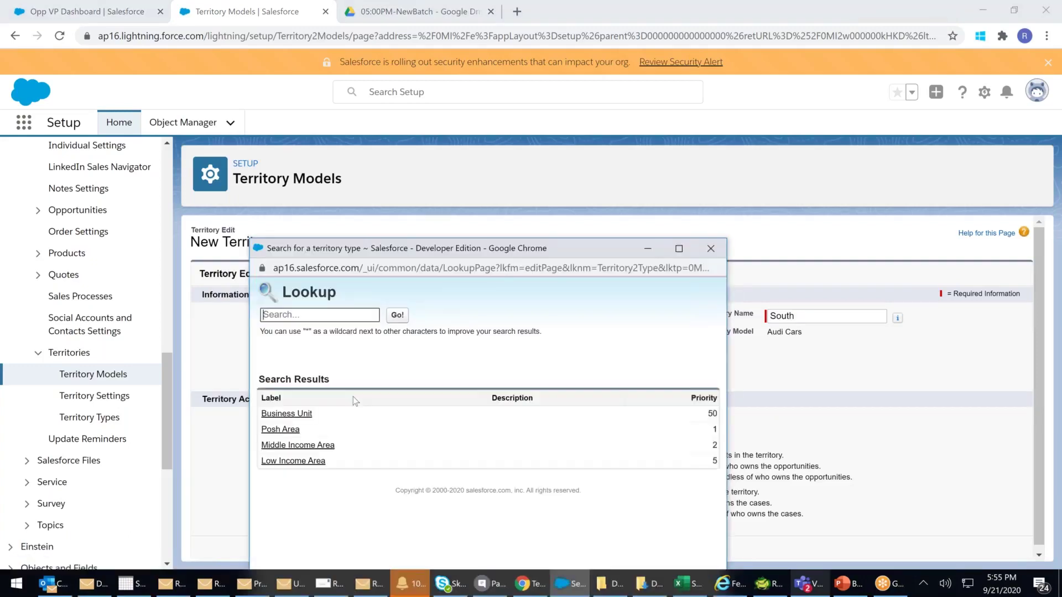
left_click(293, 413)
left_click(497, 544)
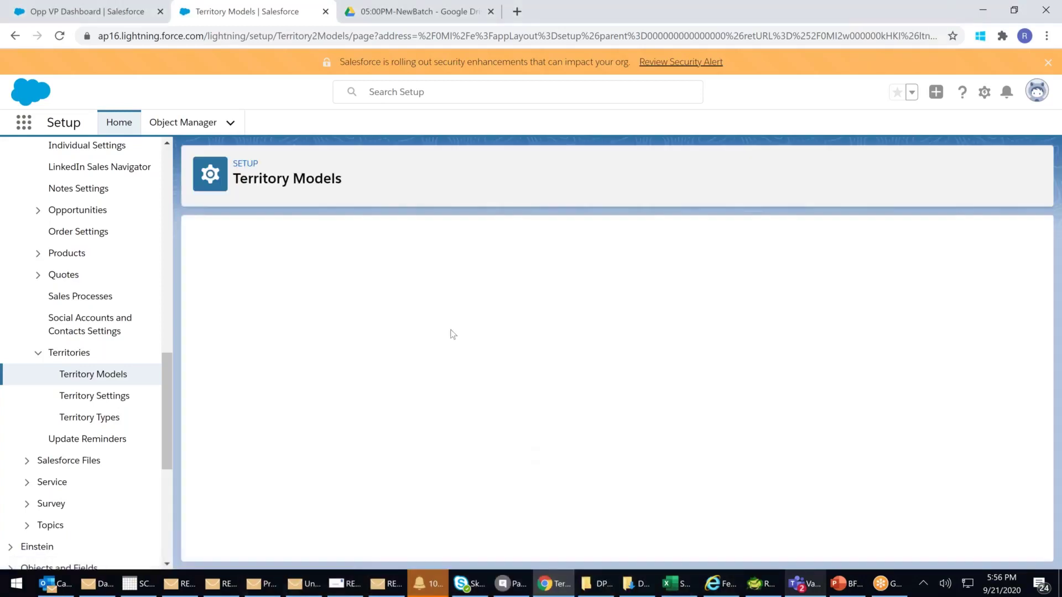
Create a territory labelled North with type Business Unit under Audi Cars, and save it with a new blank form
left_click(372, 317)
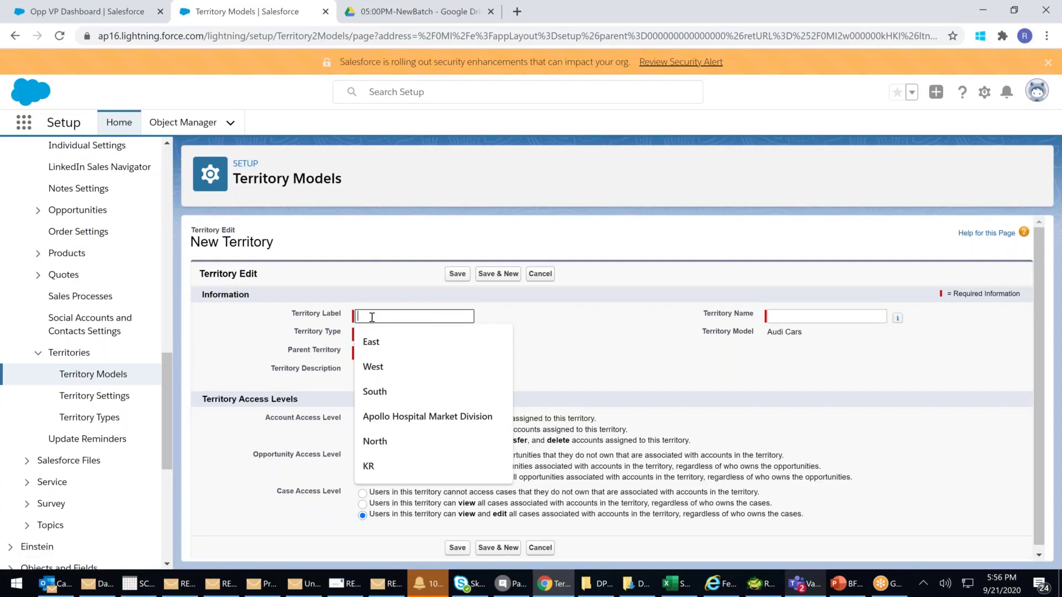
type("North")
left_click(377, 338)
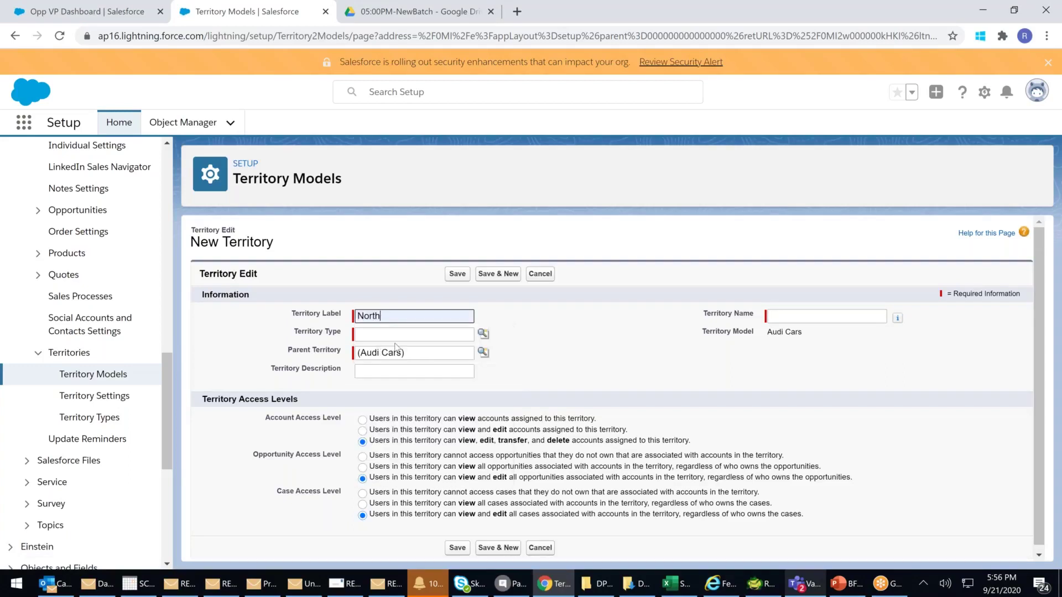
left_click(483, 335)
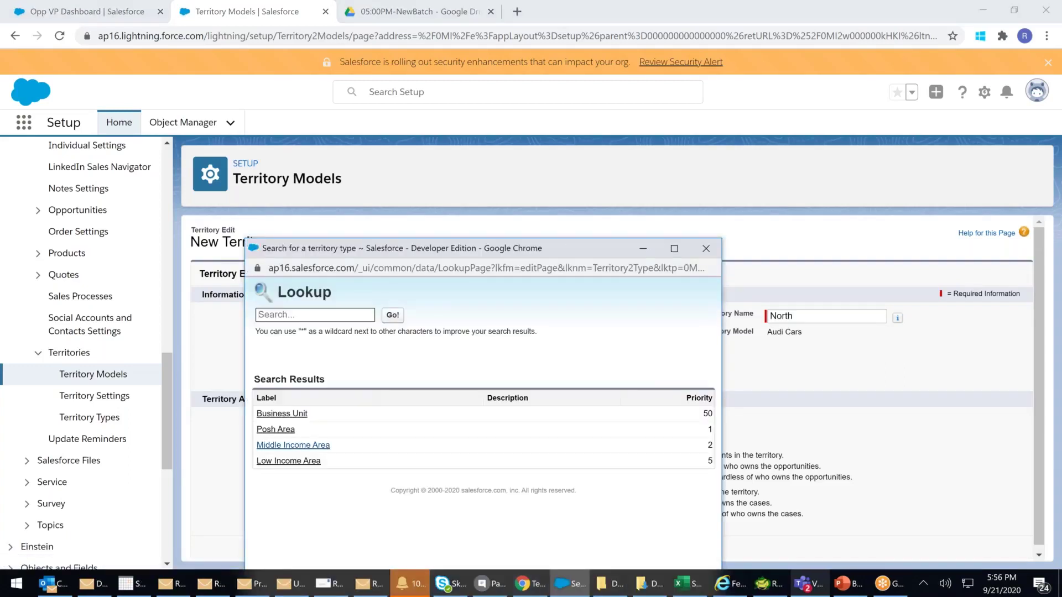
left_click(288, 414)
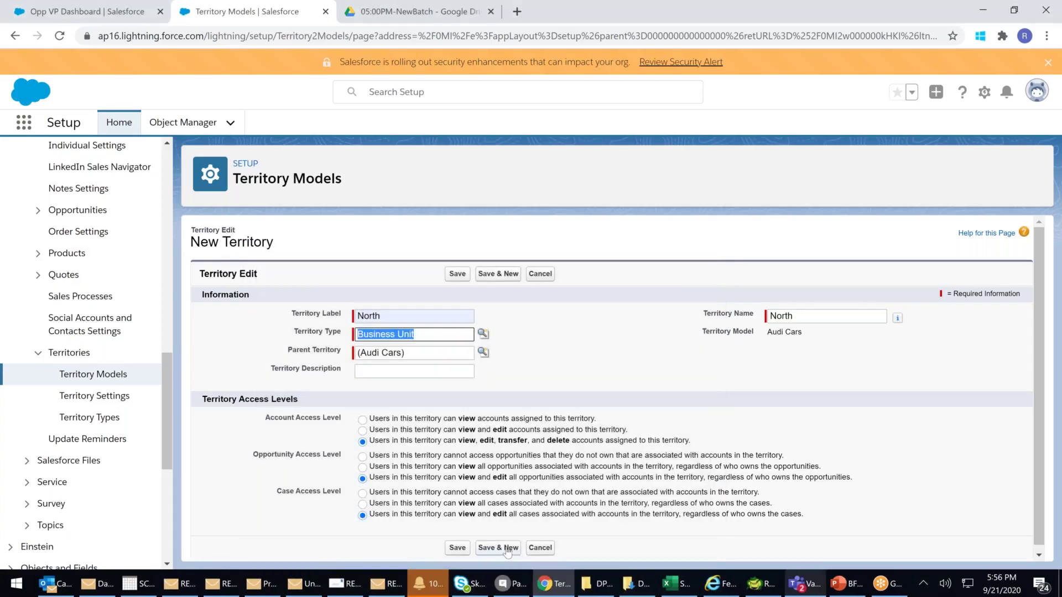
left_click(507, 549)
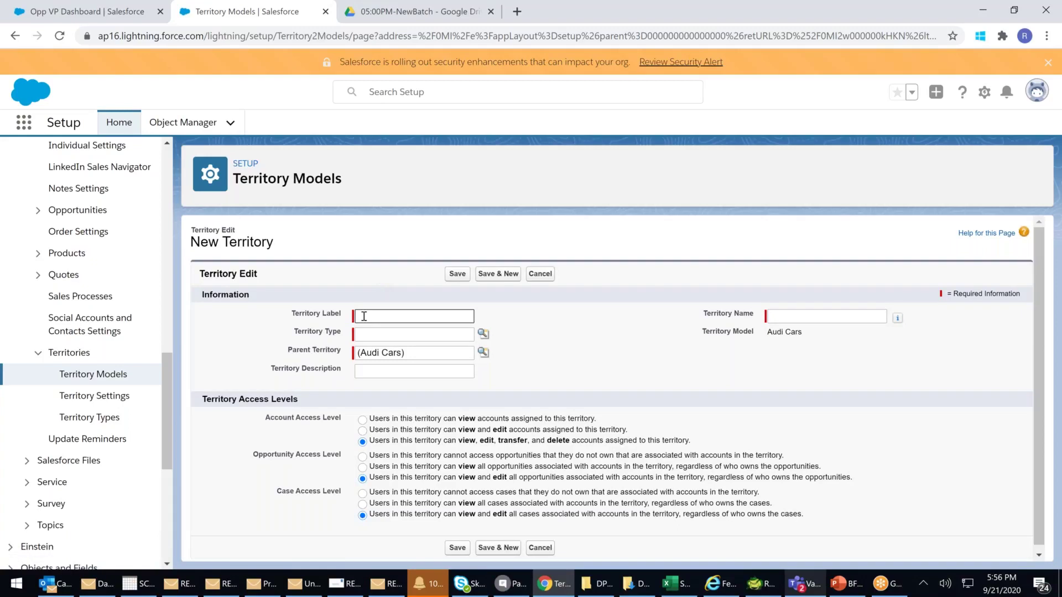
Create a territory labelled Hyderabad with type Business Unit under South, and save it with a new blank form
left_click(365, 316)
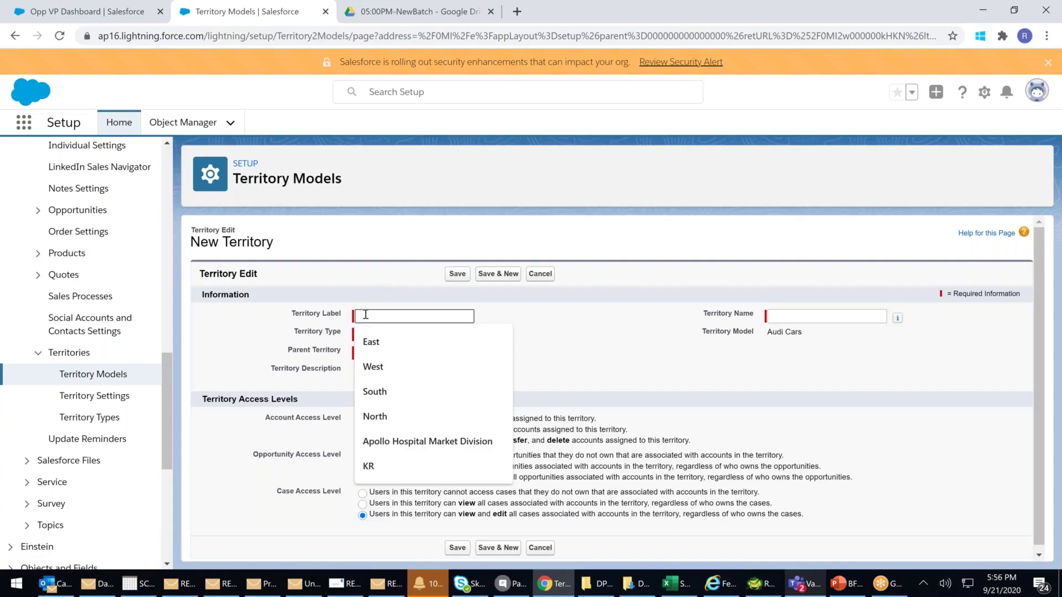
type("Hyderabad")
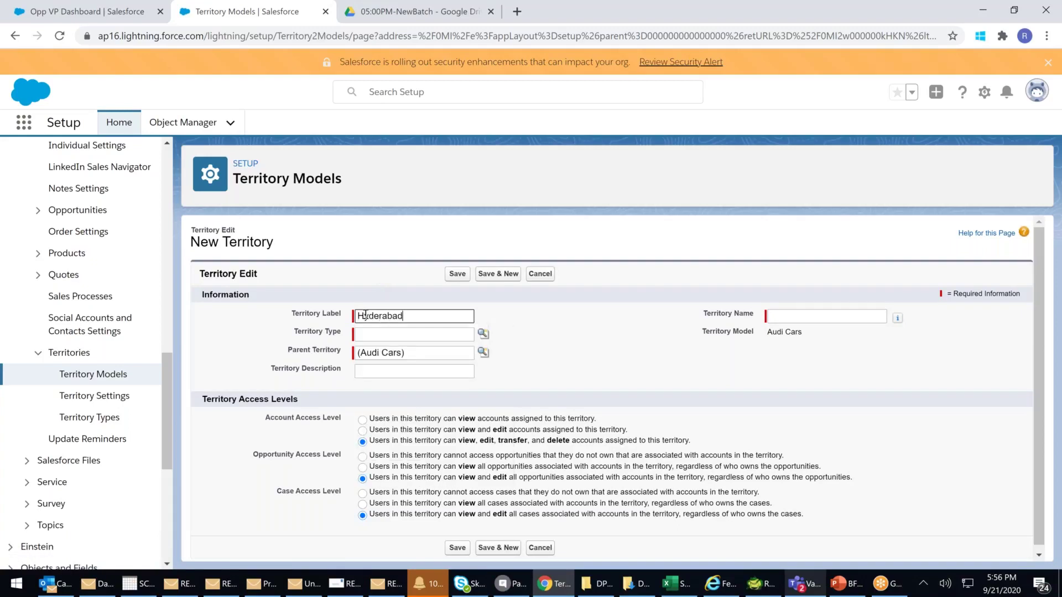
left_click(437, 334)
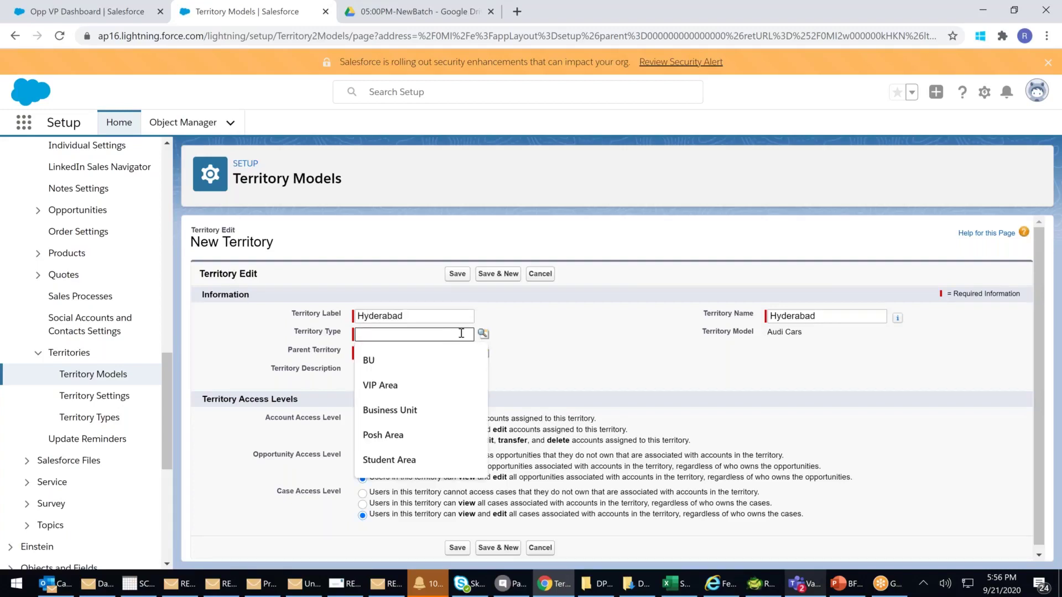
left_click(581, 321)
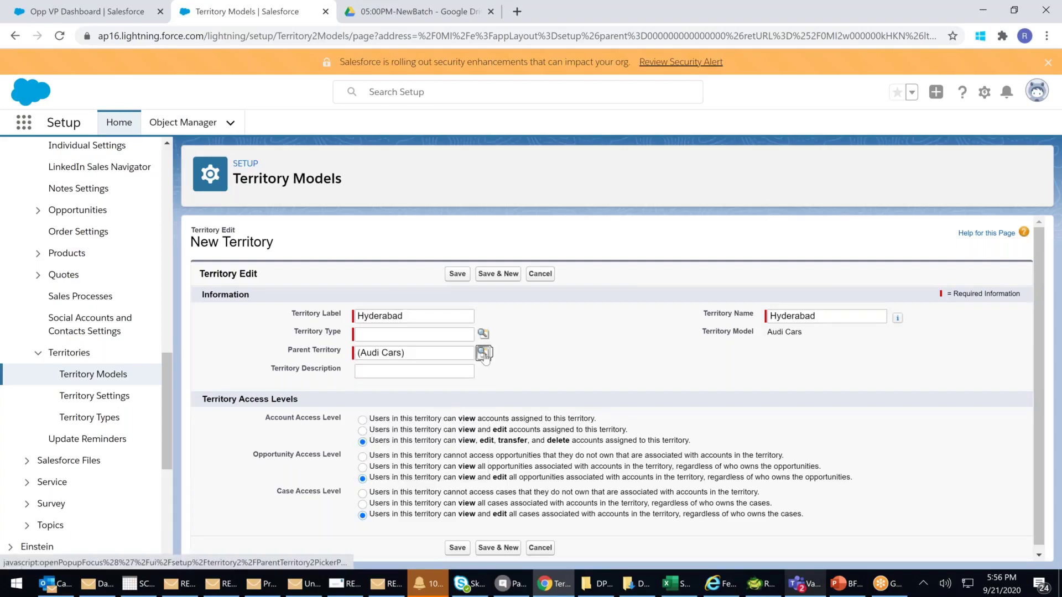
left_click(482, 352)
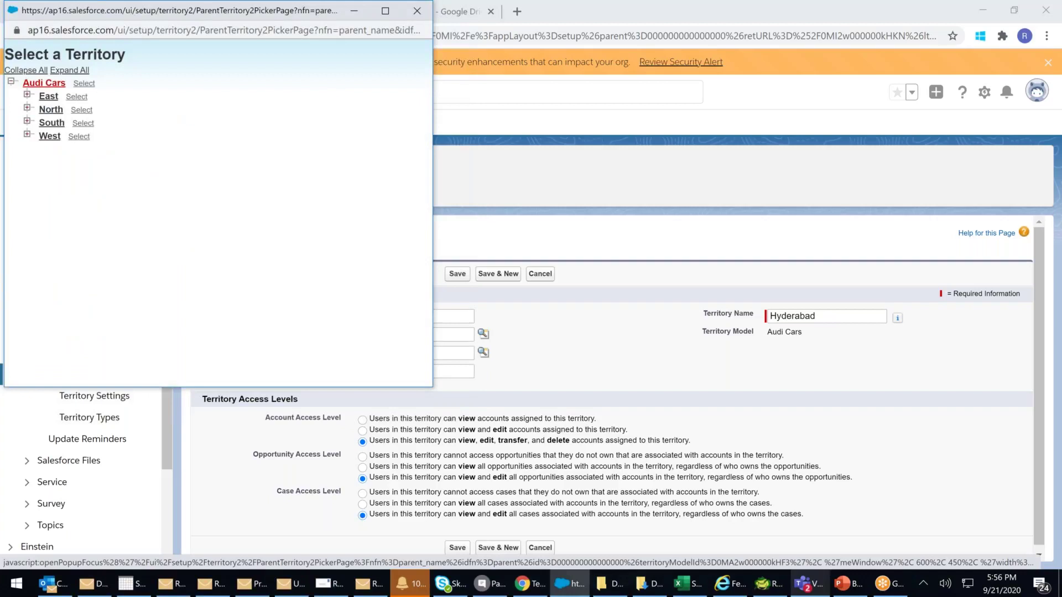
left_click(86, 124)
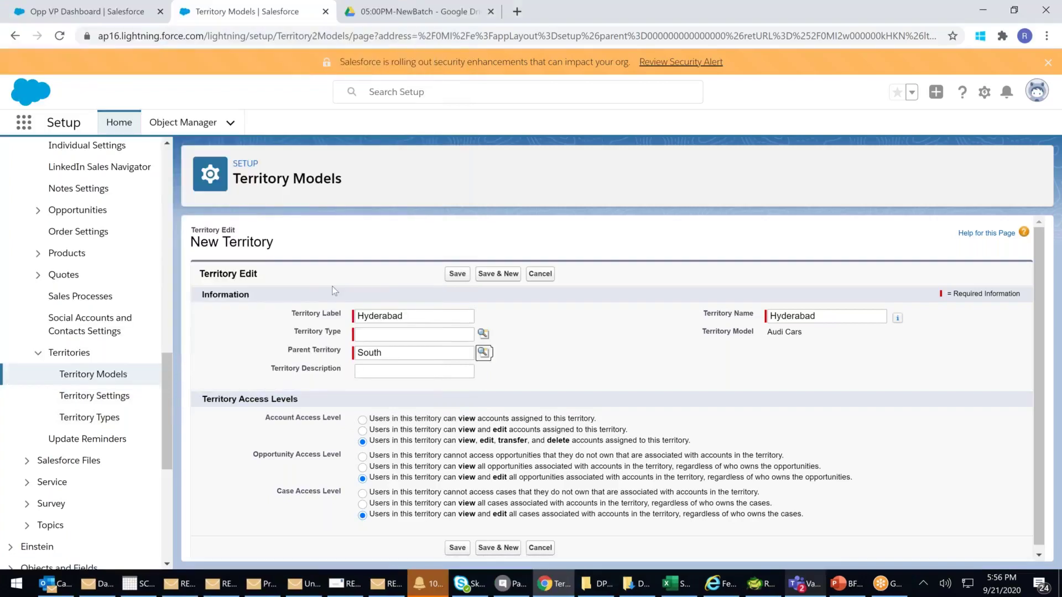
left_click(483, 334)
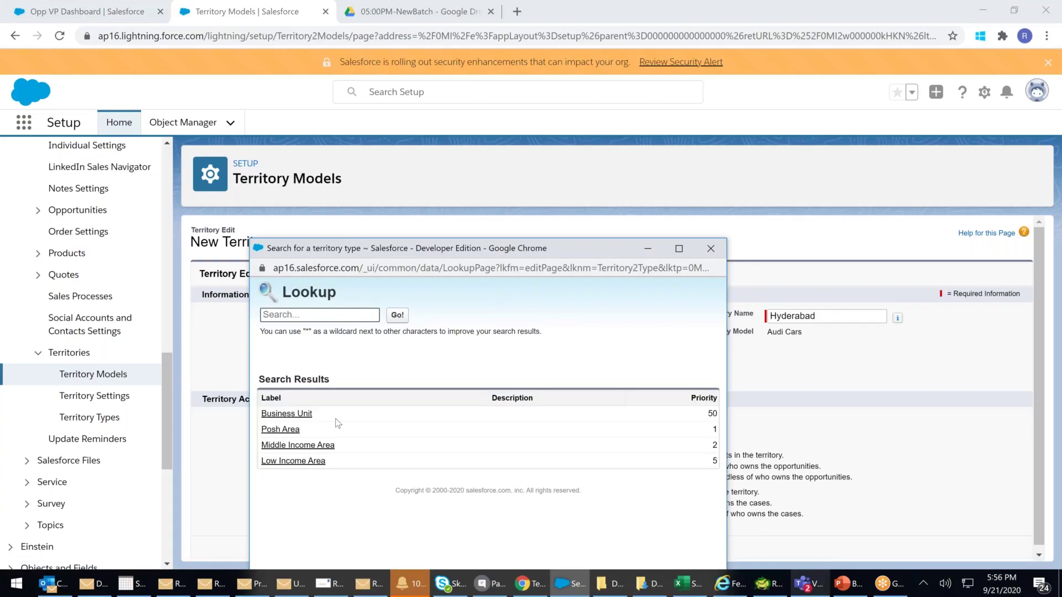
left_click(301, 415)
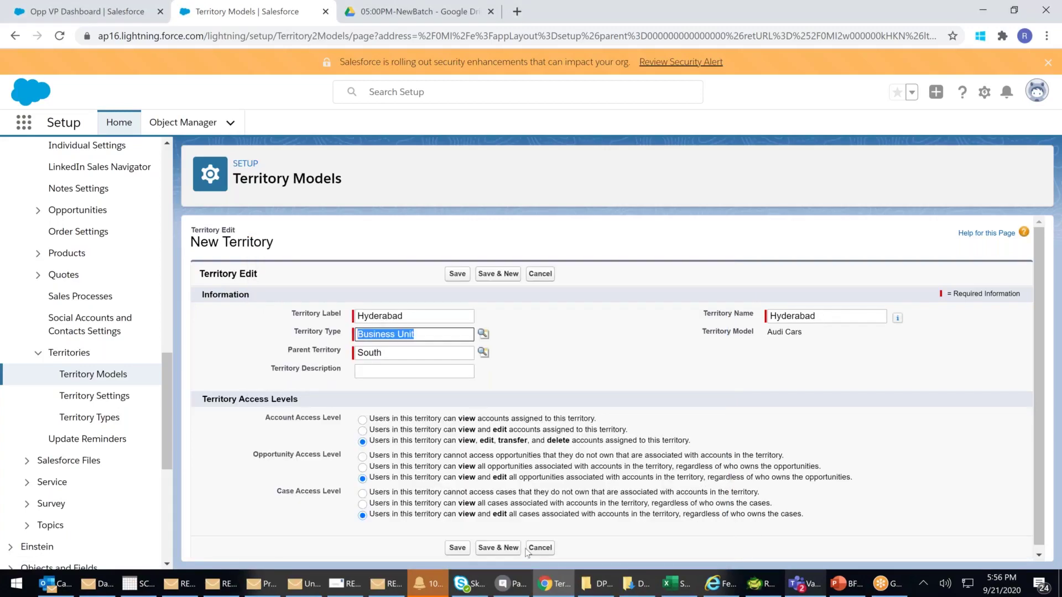
left_click(506, 549)
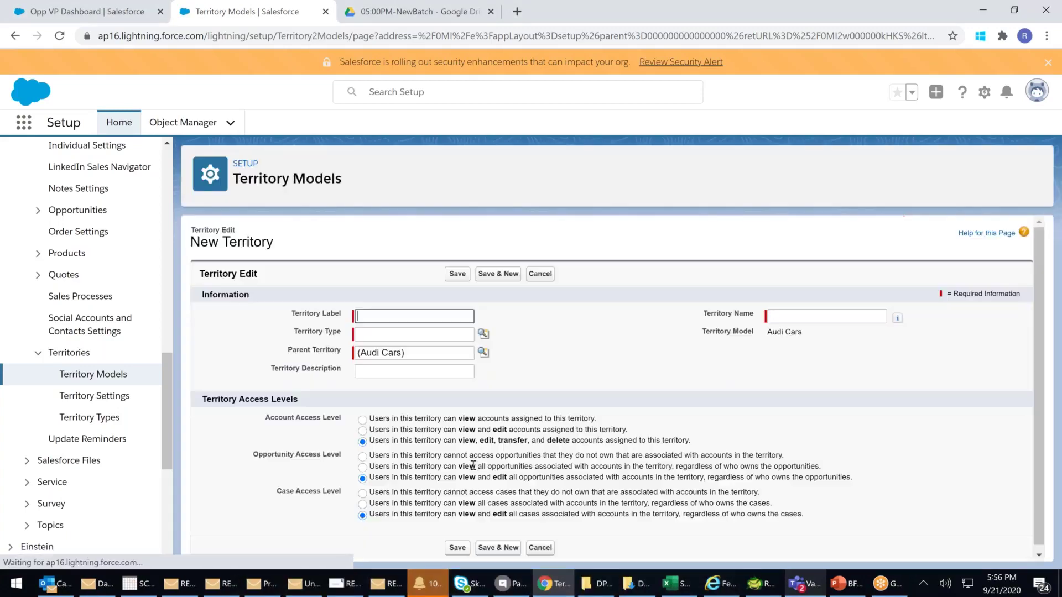
Create a territory labelled Bangalore with type Business Unit under South, and save it with a new blank form
left_click(389, 319)
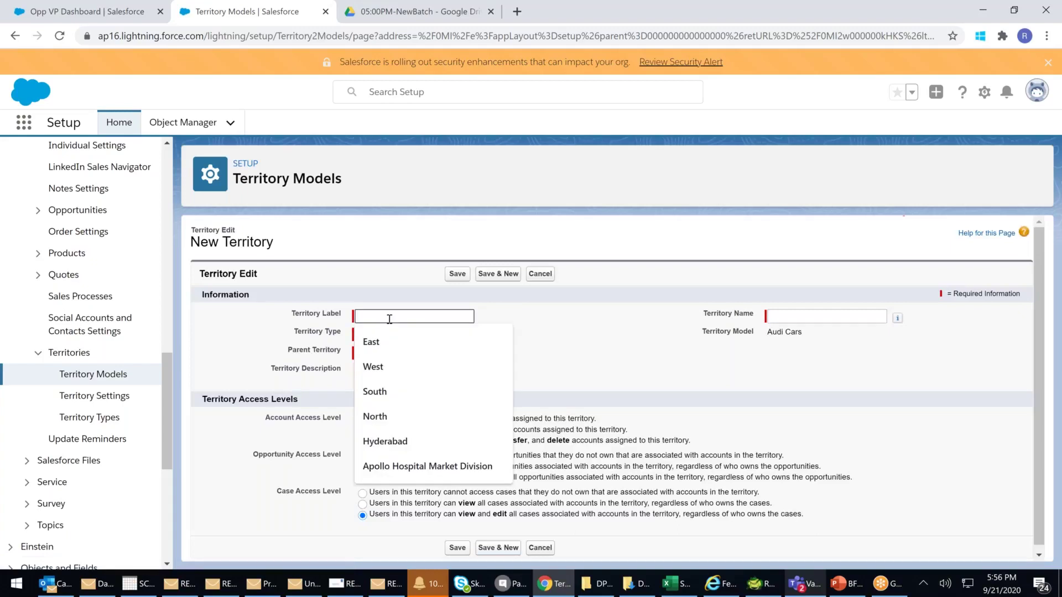
type("Bangalore")
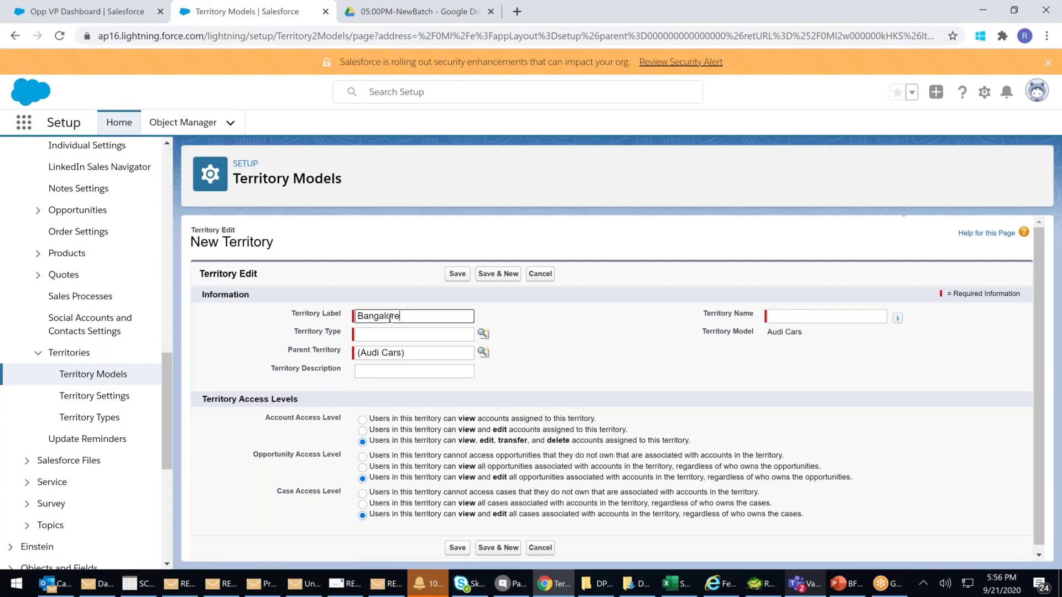
left_click(534, 334)
left_click(454, 354)
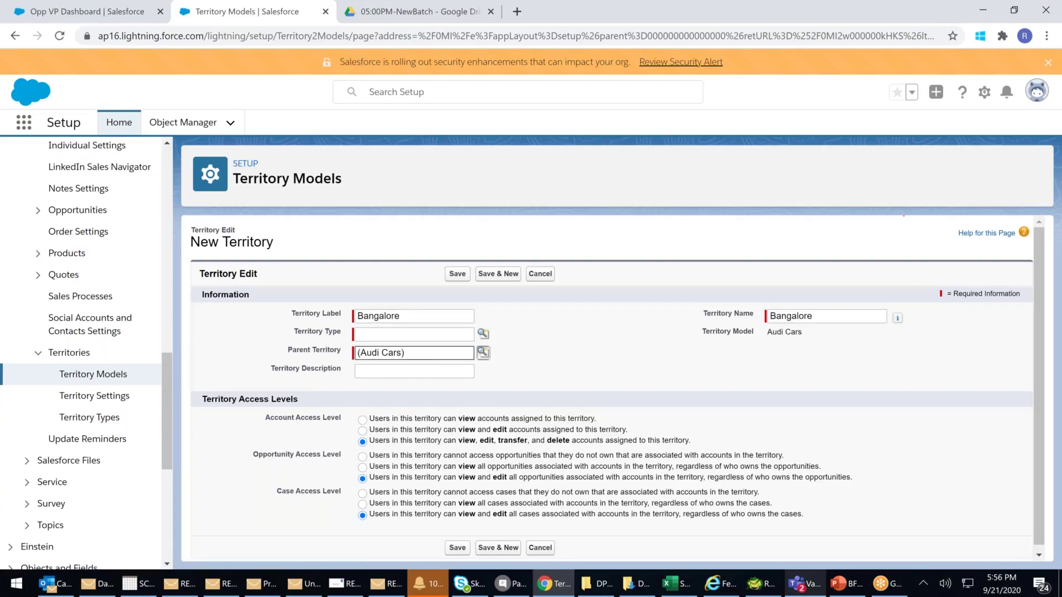
left_click(483, 352)
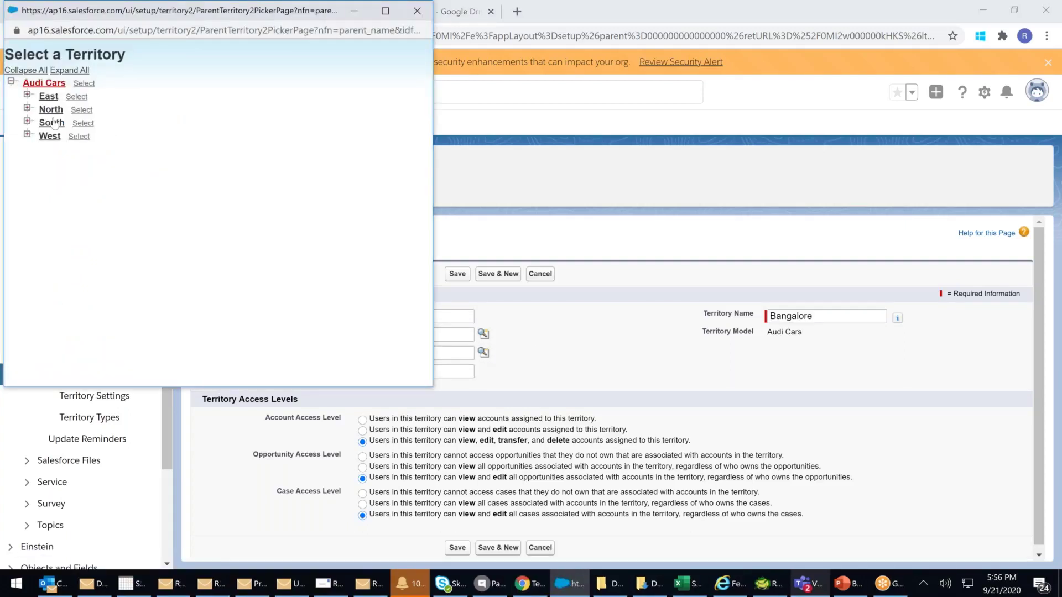
left_click(69, 70)
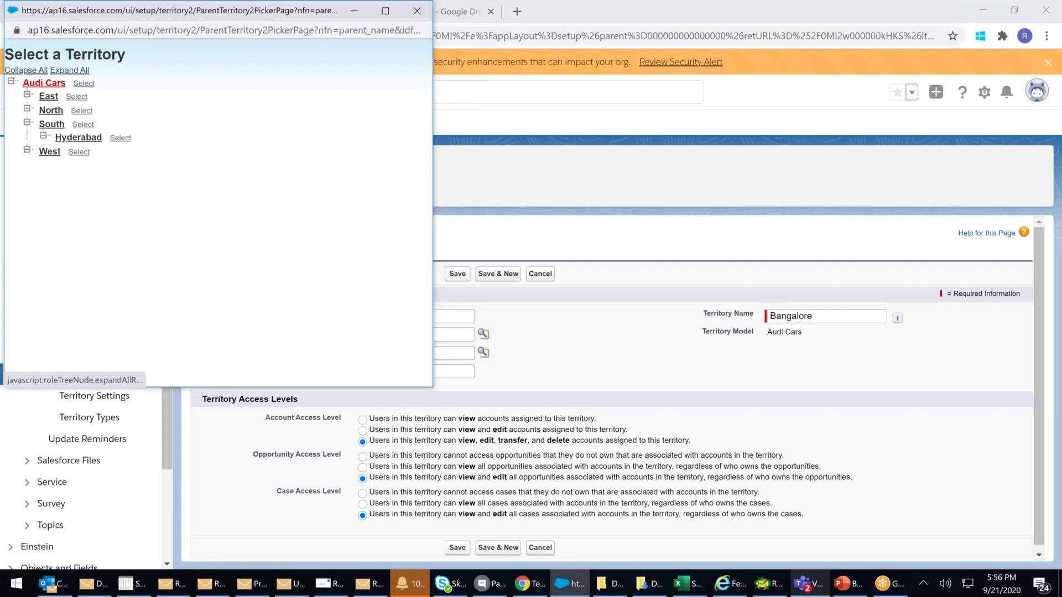
left_click(83, 125)
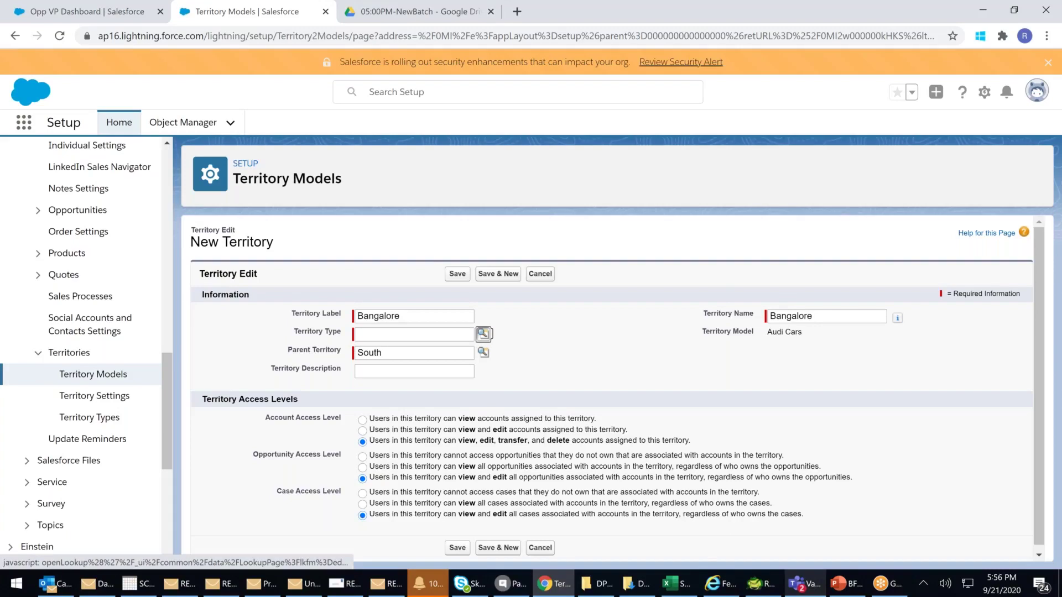
left_click(483, 333)
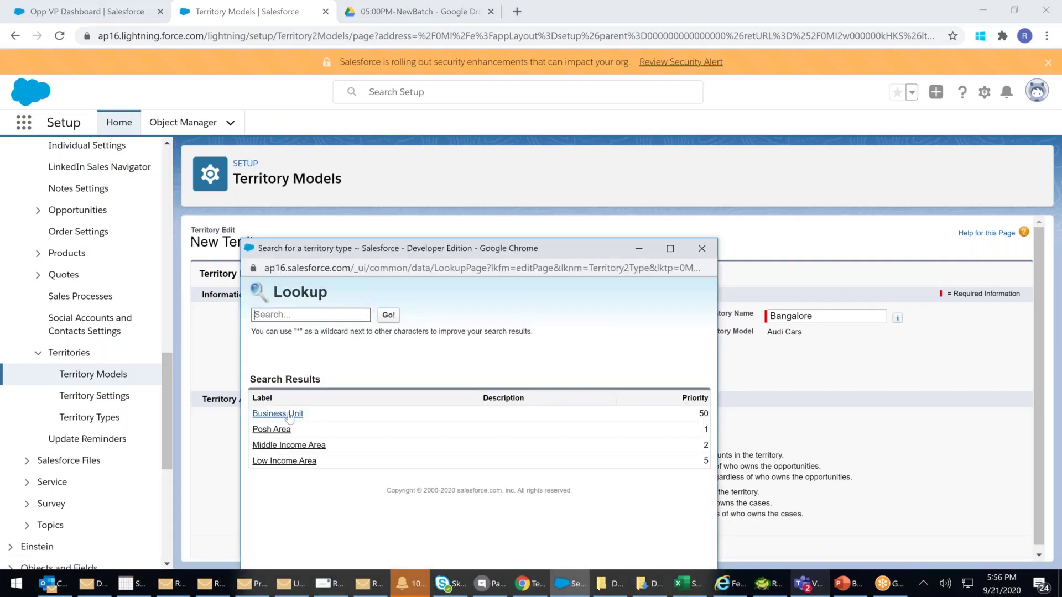
left_click(288, 414)
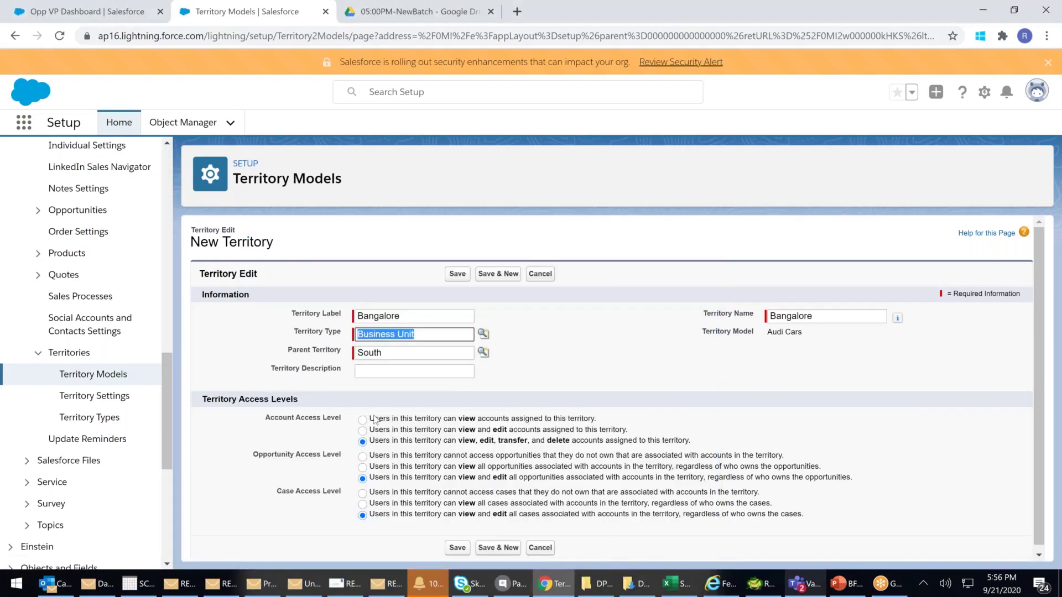
left_click(498, 549)
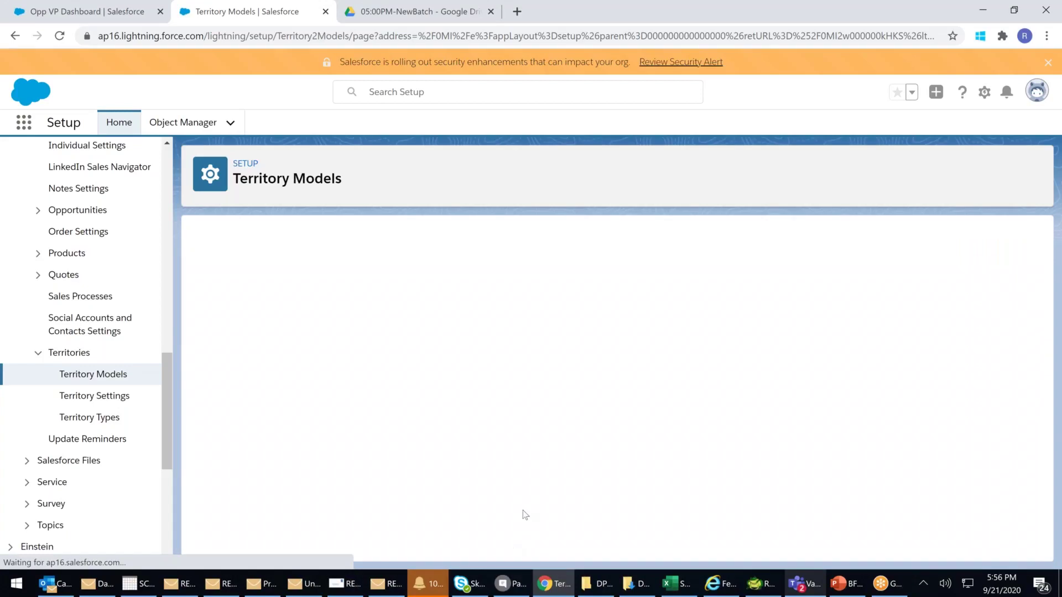
Create a territory labelled Chennai with type Business Unit under Audi Cars, and save it with a new blank form
type("Chennai")
left_click(435, 328)
left_click(488, 338)
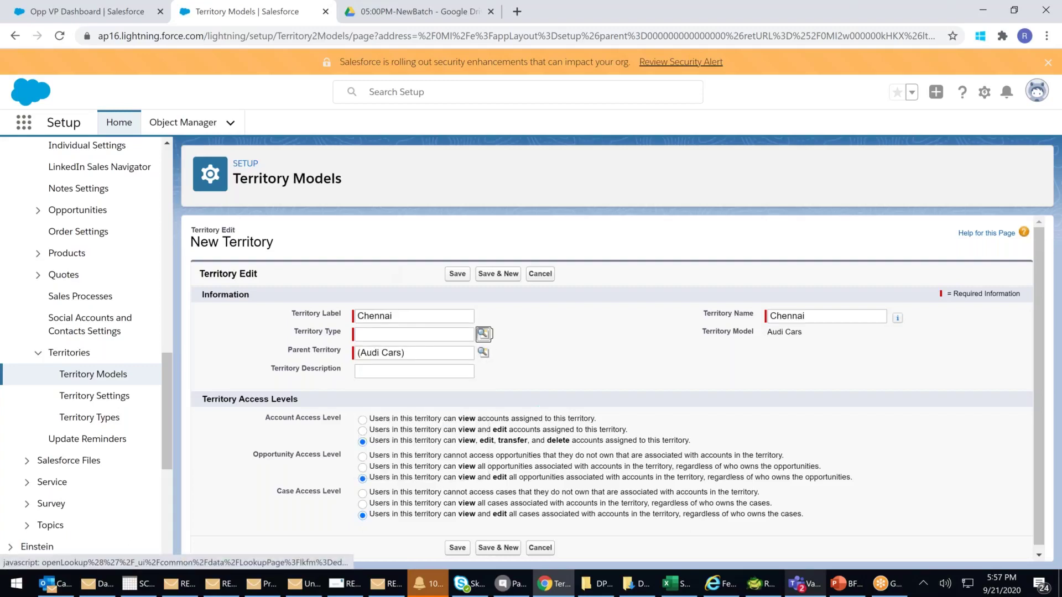
left_click(288, 413)
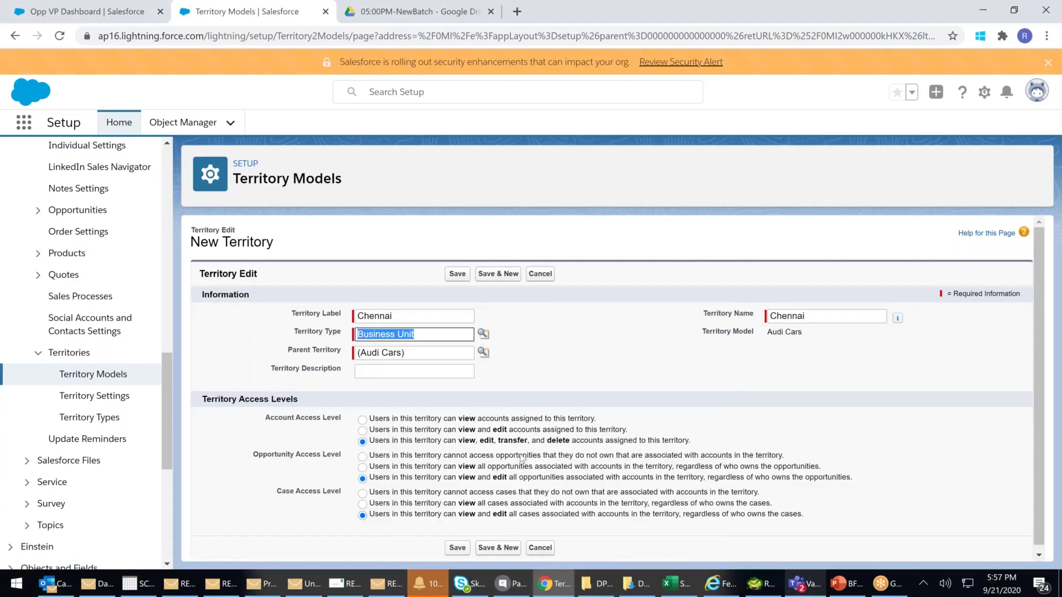
left_click(493, 544)
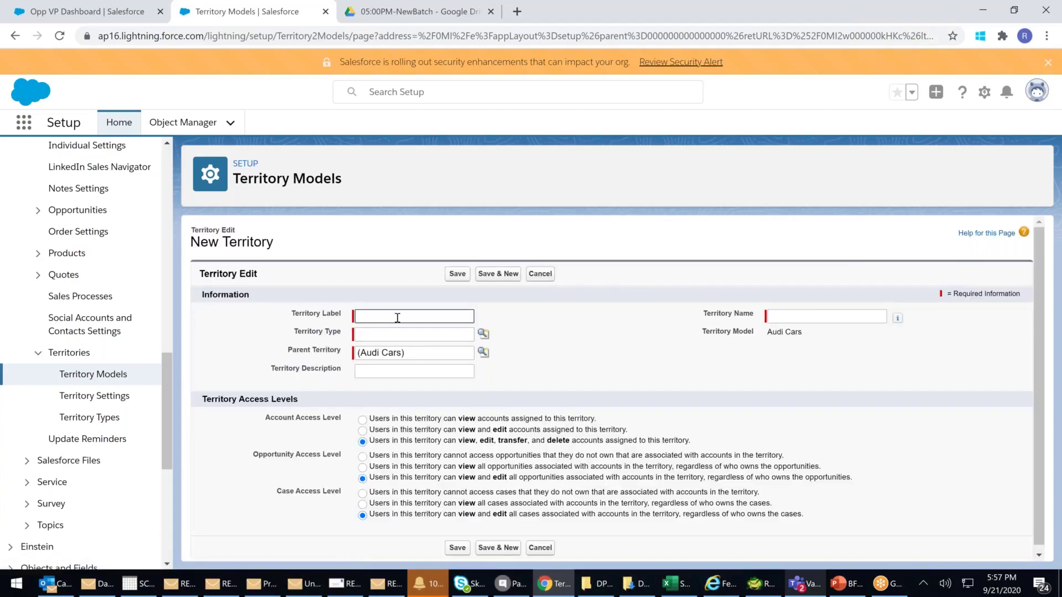
Create a territory labelled Jubliee Hils with type Posh Area under Hyderabad, and save it with a new blank form
type("Jub")
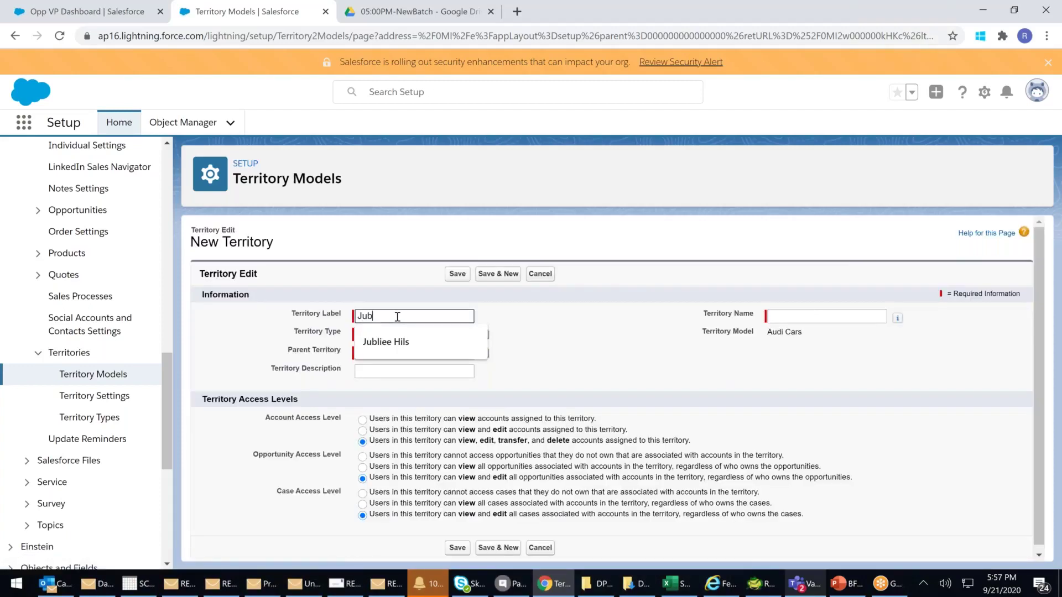
type("liee Hils")
left_click(492, 332)
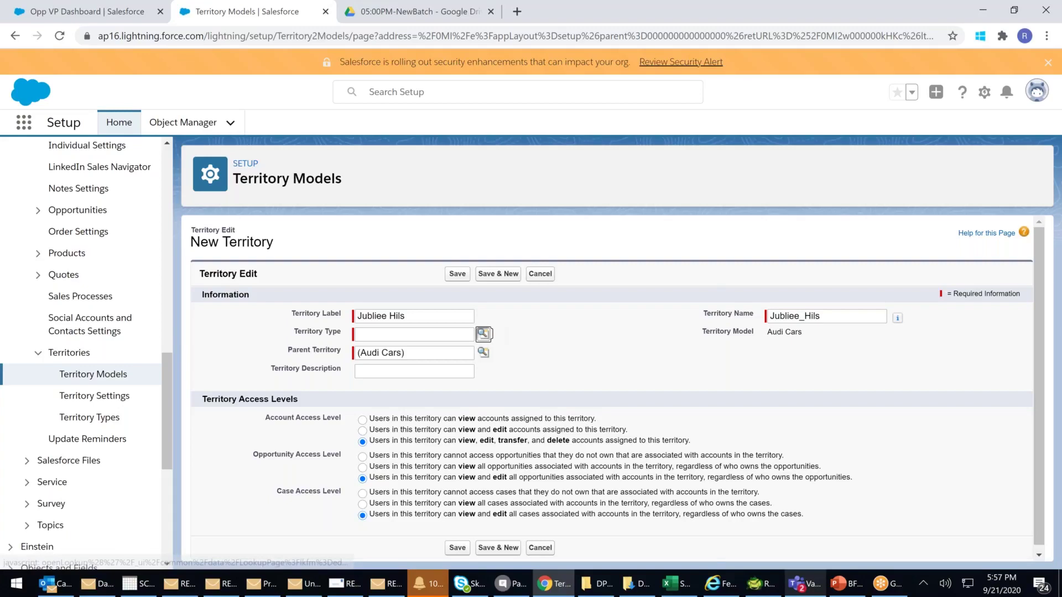
left_click(483, 333)
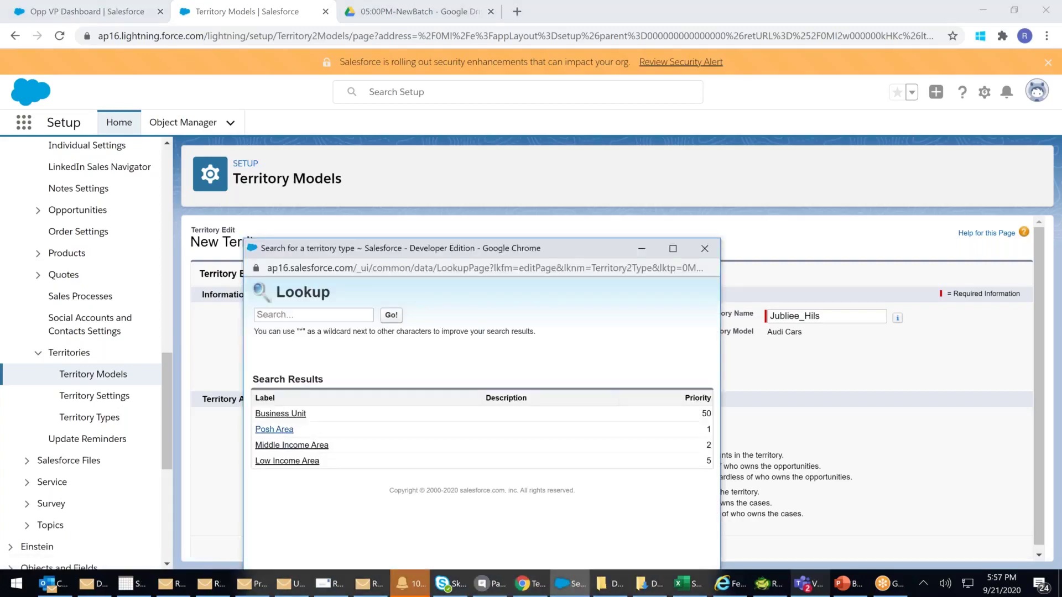
left_click(274, 430)
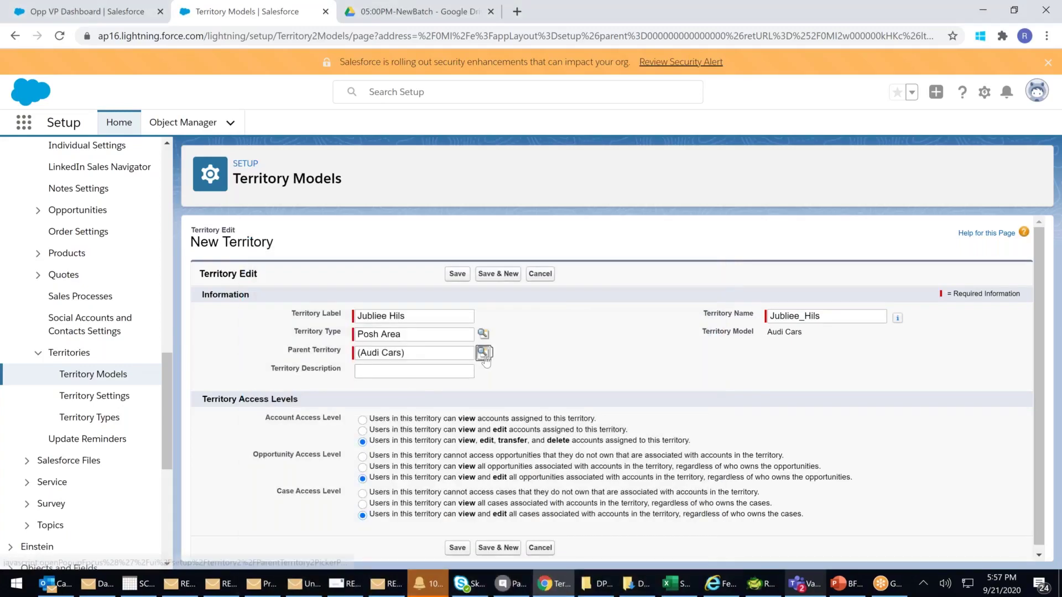
left_click(483, 354)
left_click(125, 168)
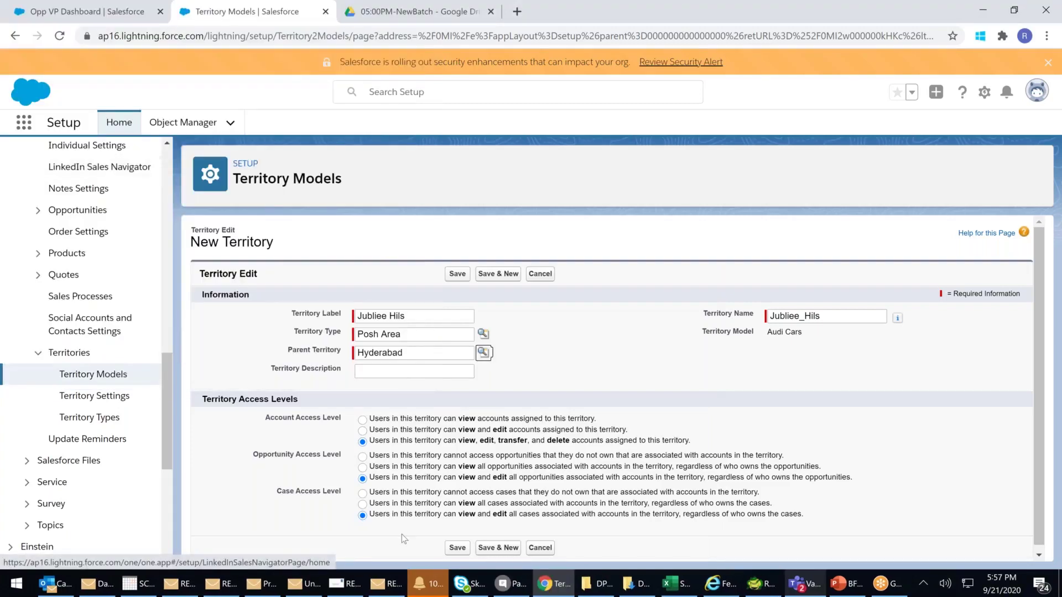
left_click(504, 546)
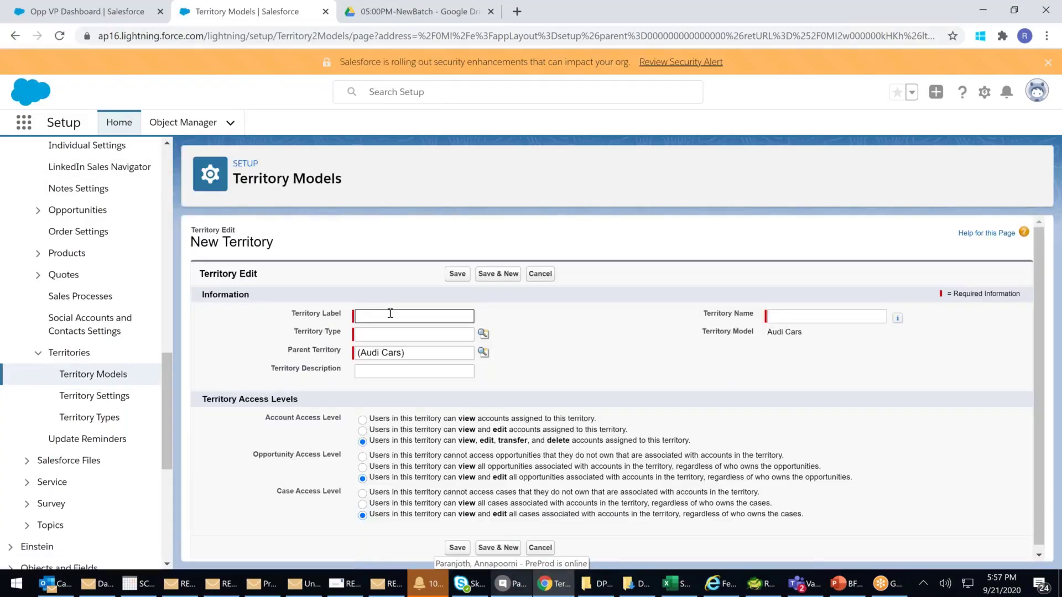
Create a territory labelled HitechCity with type Posh Area under Audi Cars, and save it with a new blank form
left_click(390, 313)
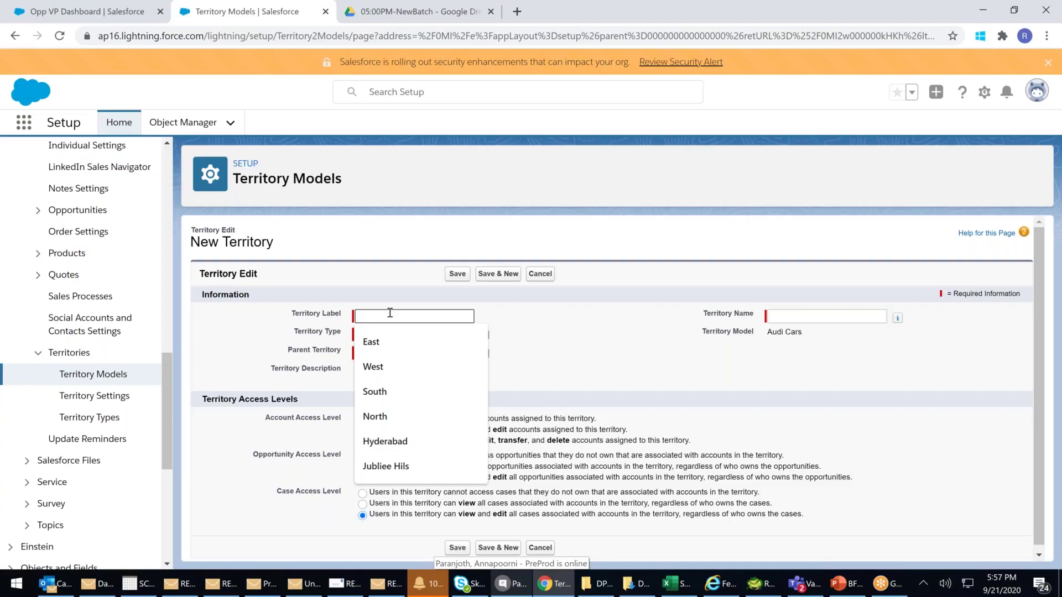
type("M")
key("BackSpace")
type("H")
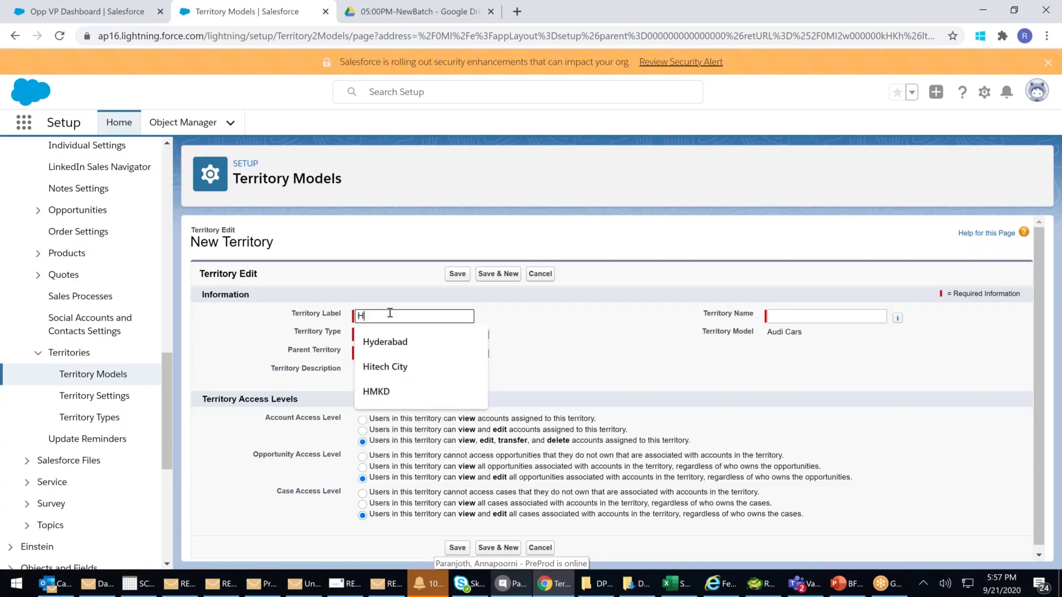
type("itechC")
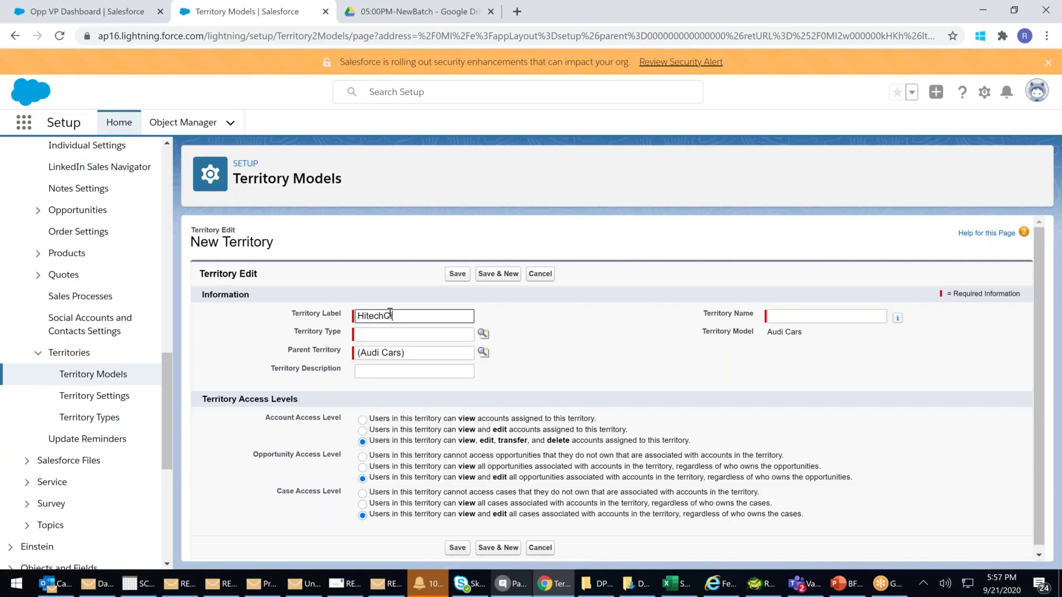
type("ity")
left_click(443, 333)
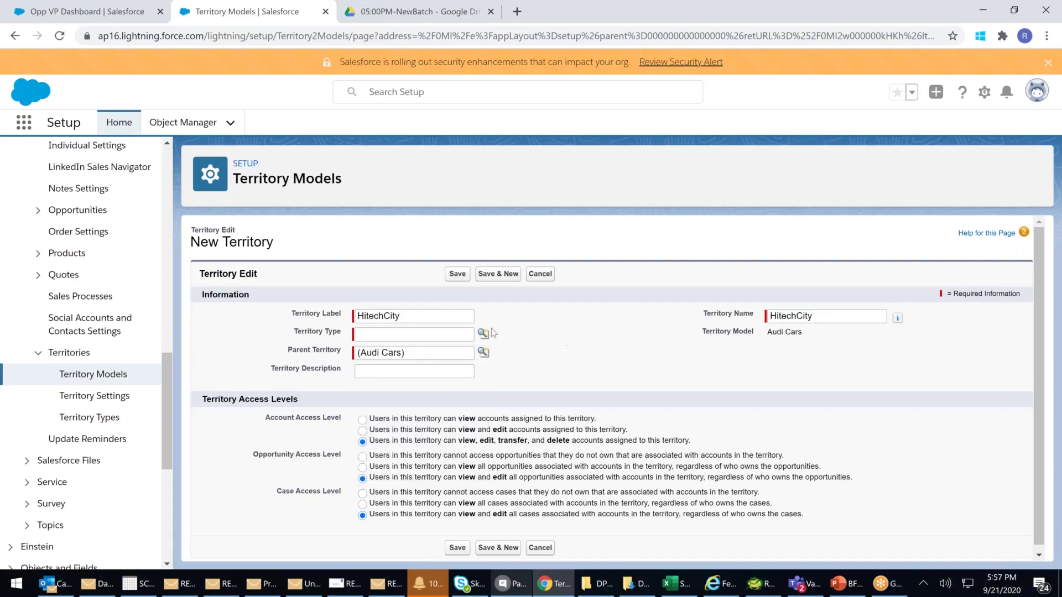
left_click(482, 334)
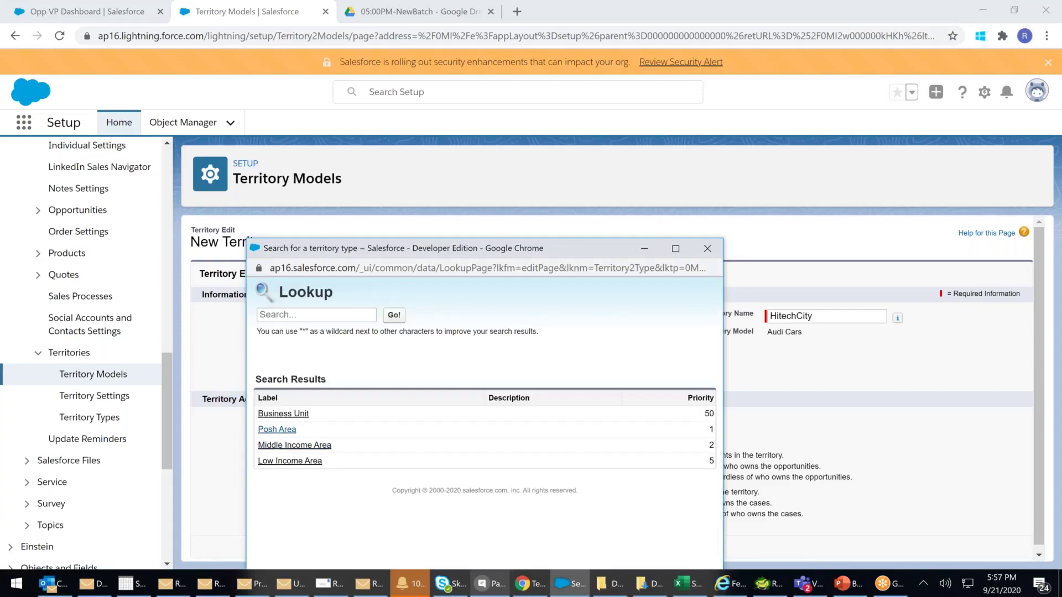
left_click(276, 429)
left_click(500, 546)
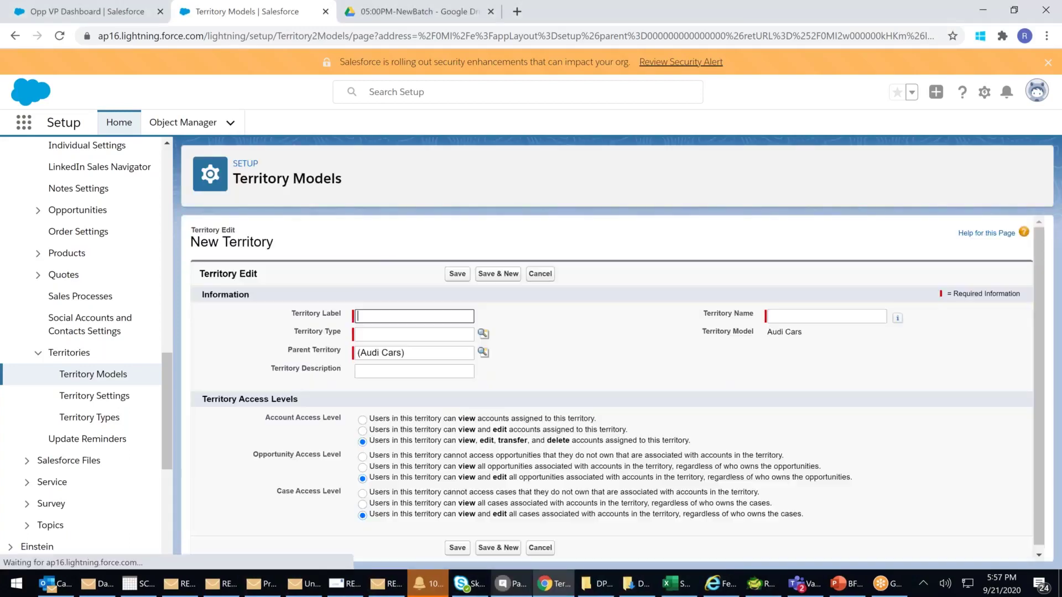
Create a territory labelled Secundrabad with type Middle Income Area under Hyderabad, and save it
left_click(356, 315)
type("Secundrabad")
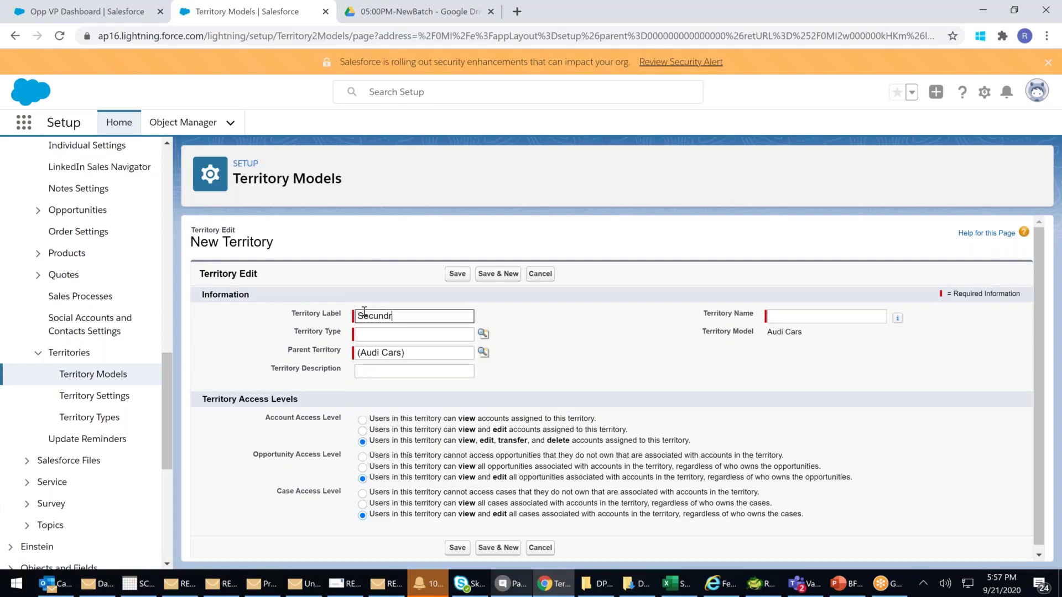
left_click(374, 335)
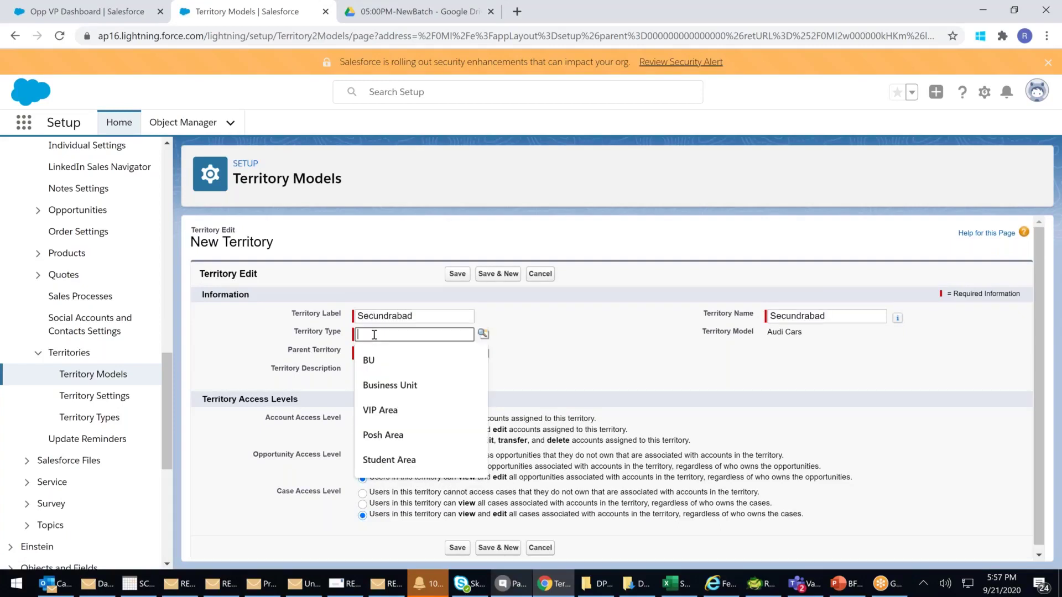
left_click(483, 334)
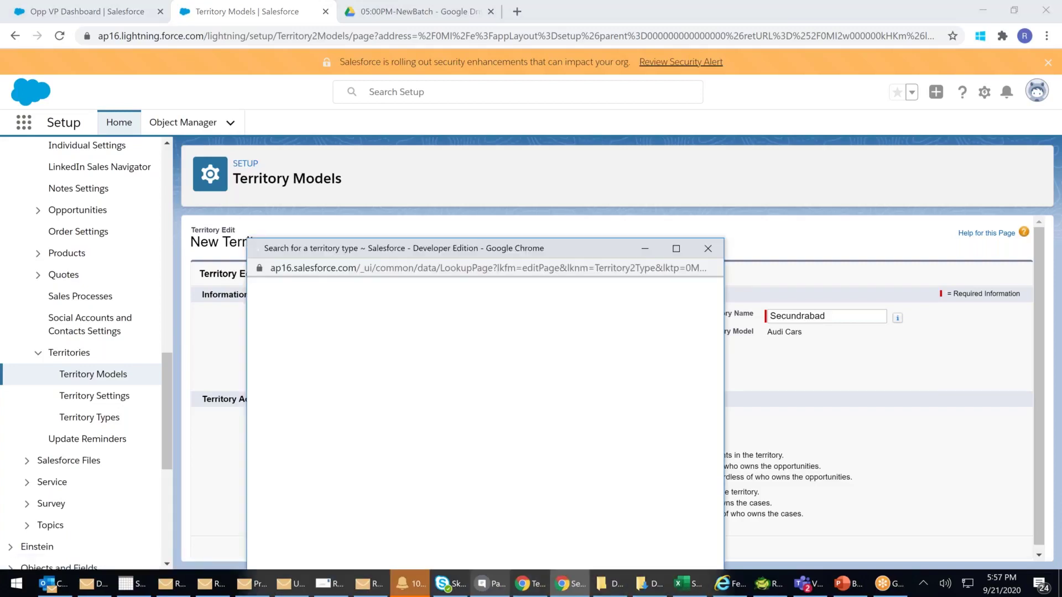
left_click(301, 446)
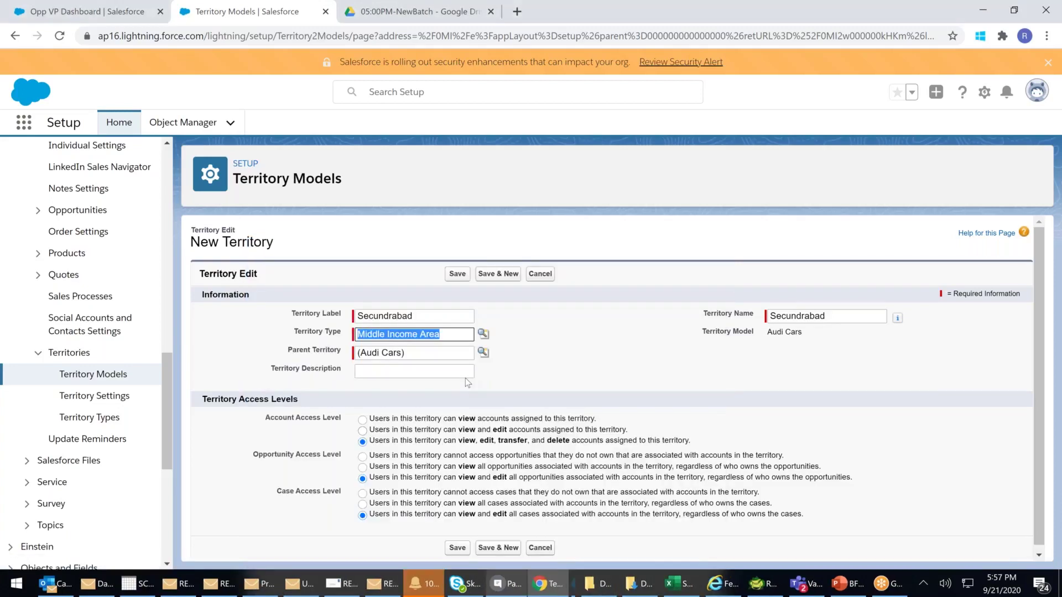
left_click(482, 352)
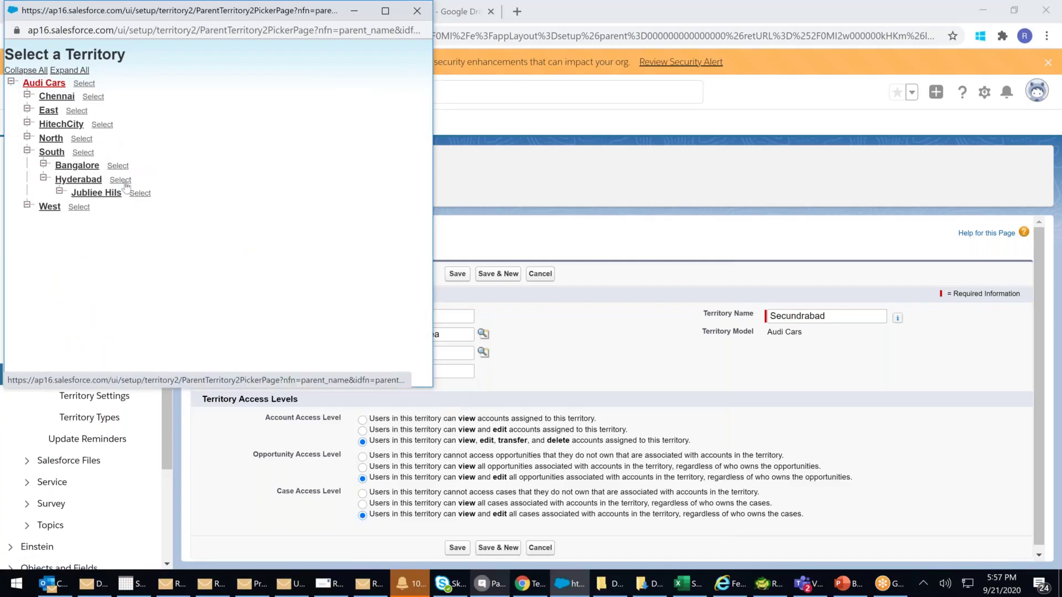
left_click(120, 181)
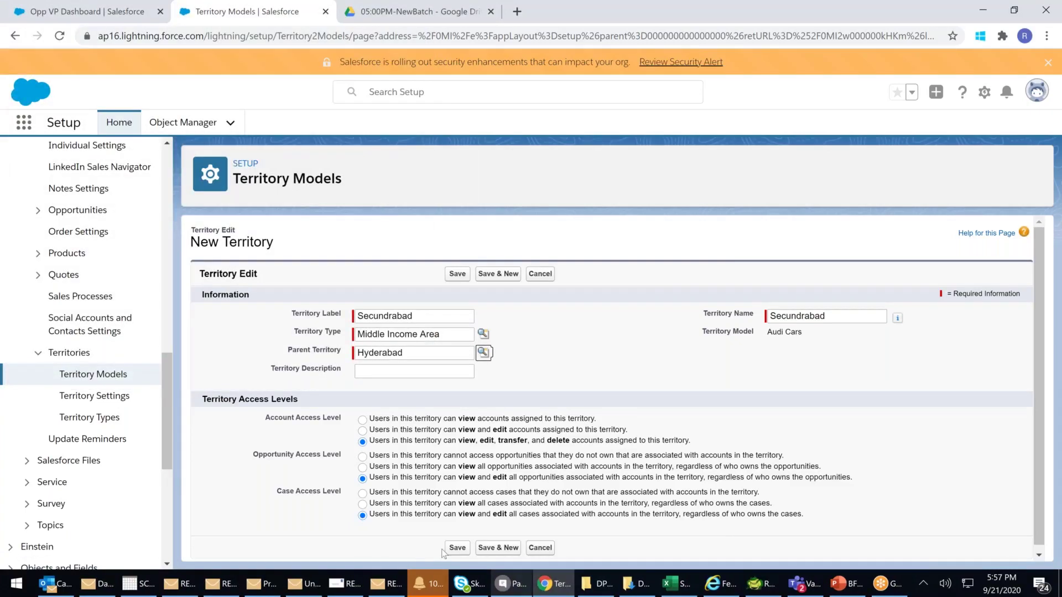
left_click(457, 550)
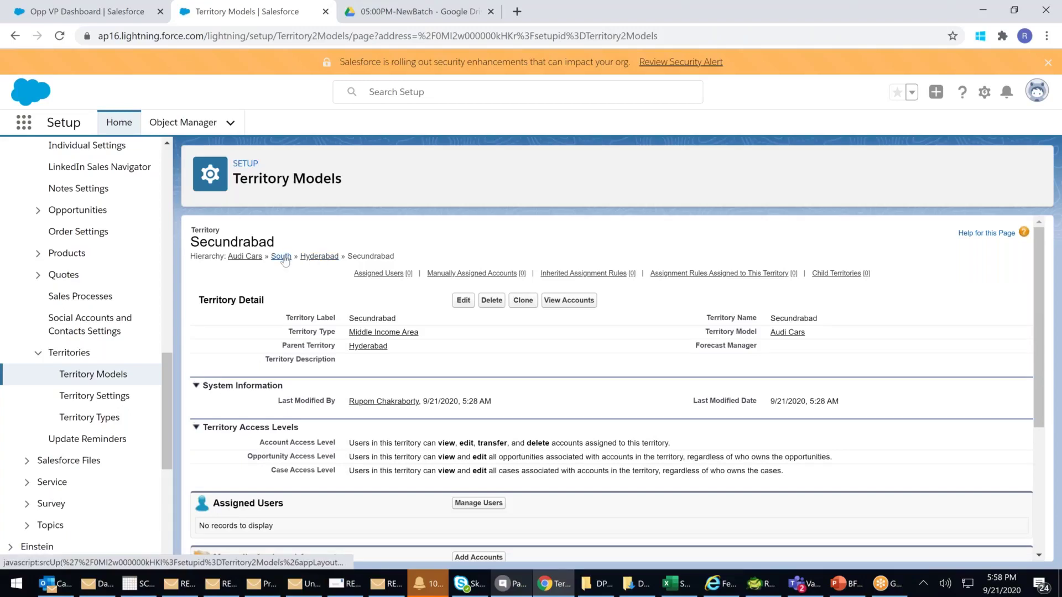
From the Audi Cars territory hierarchy, change HitechCity's parent territory to Hyderabad and save it
left_click(245, 256)
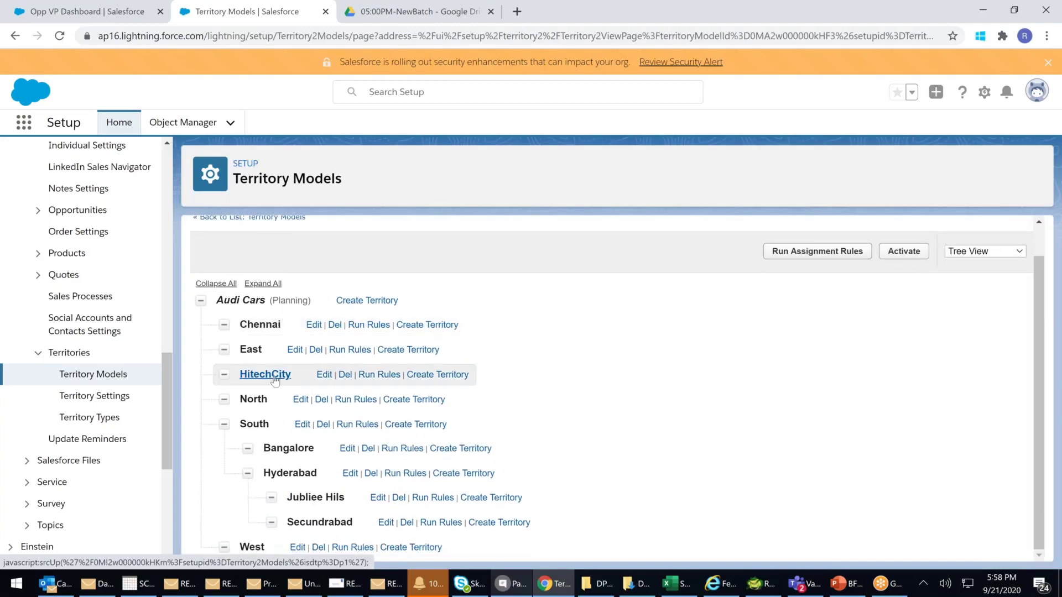
left_click(325, 376)
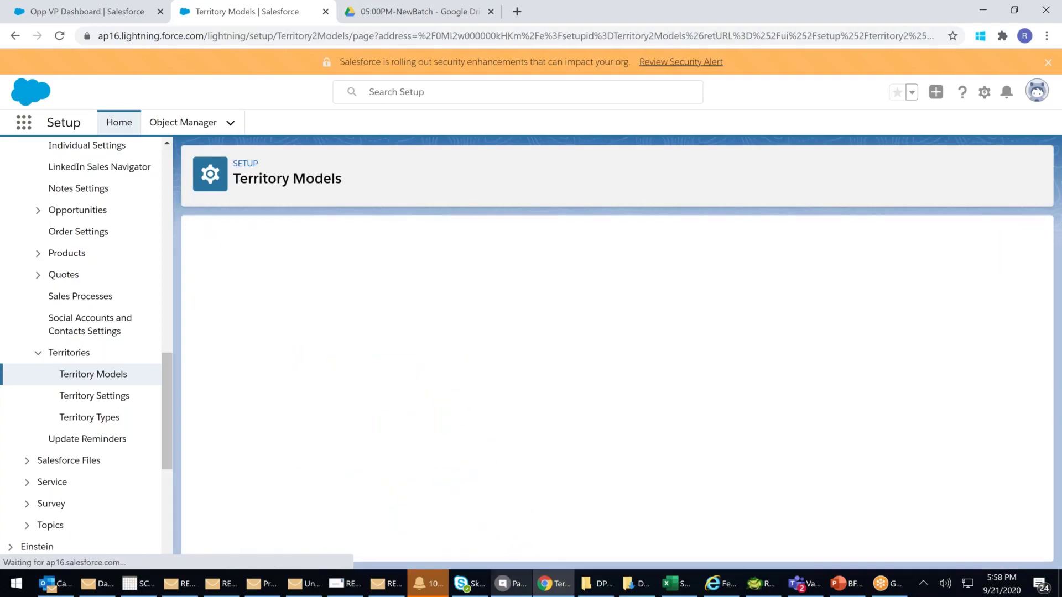
left_click(485, 357)
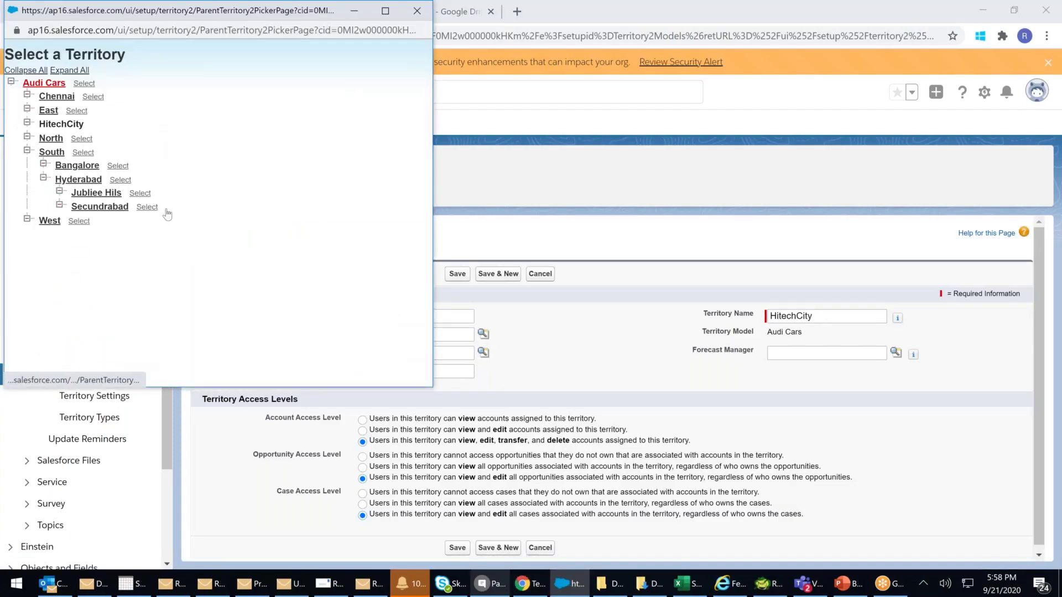
left_click(118, 177)
left_click(454, 548)
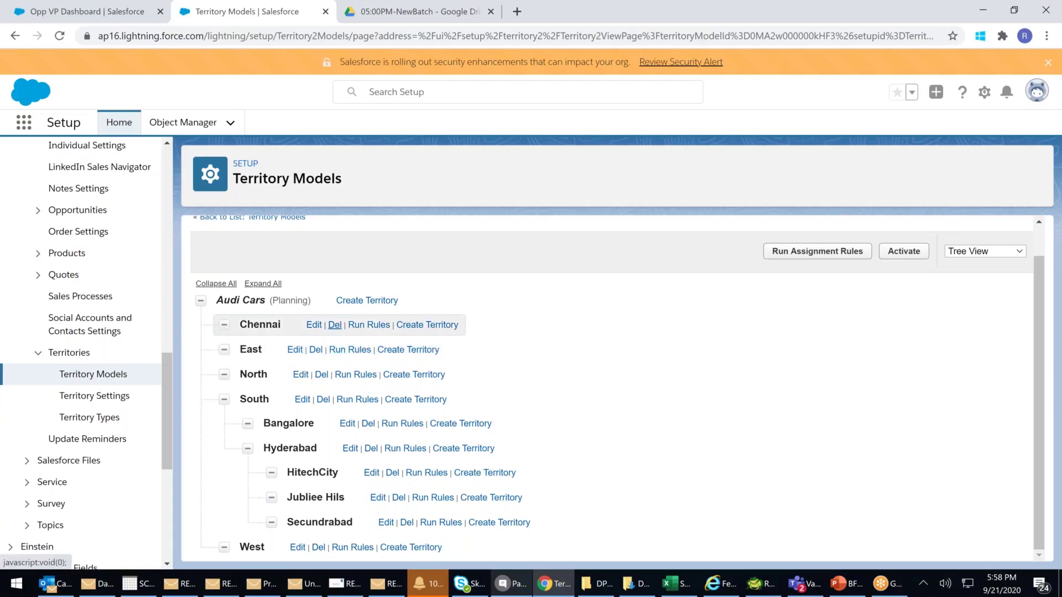
Change the Chennai territory's parent to South and save it
left_click(314, 326)
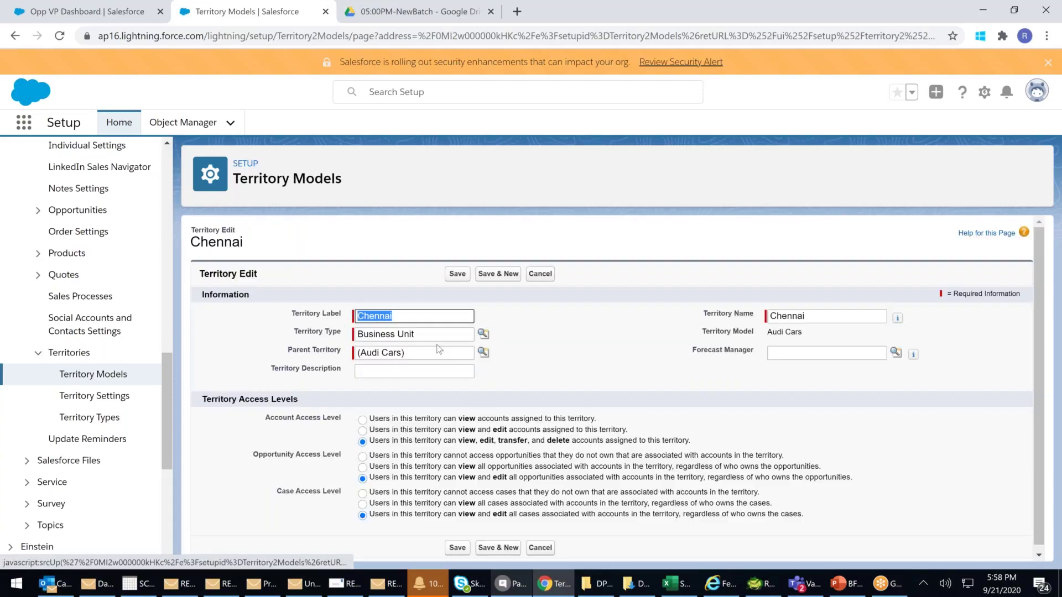
left_click(482, 352)
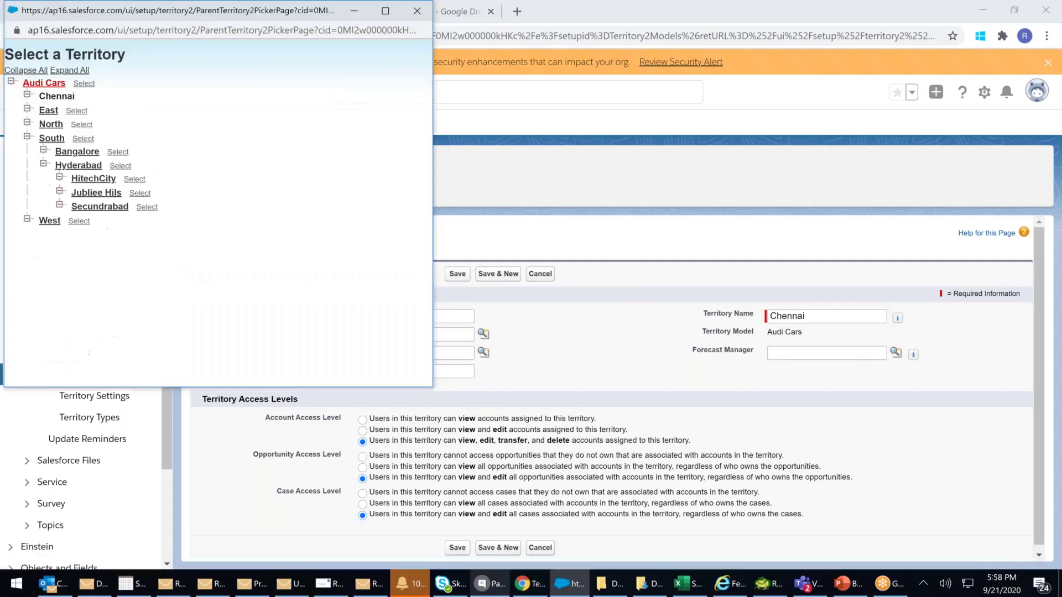
left_click(83, 138)
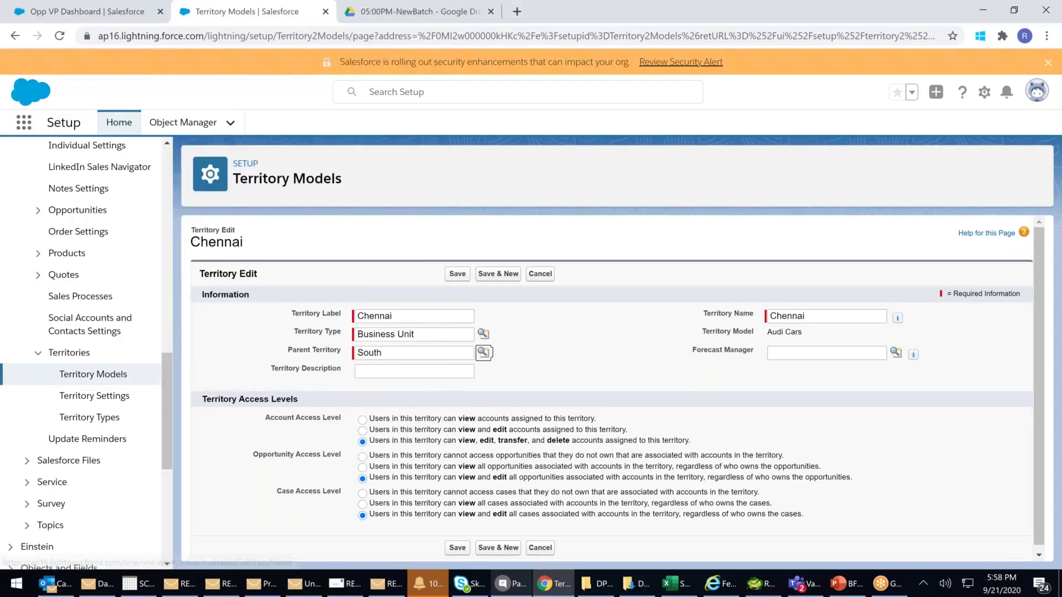
left_click(461, 273)
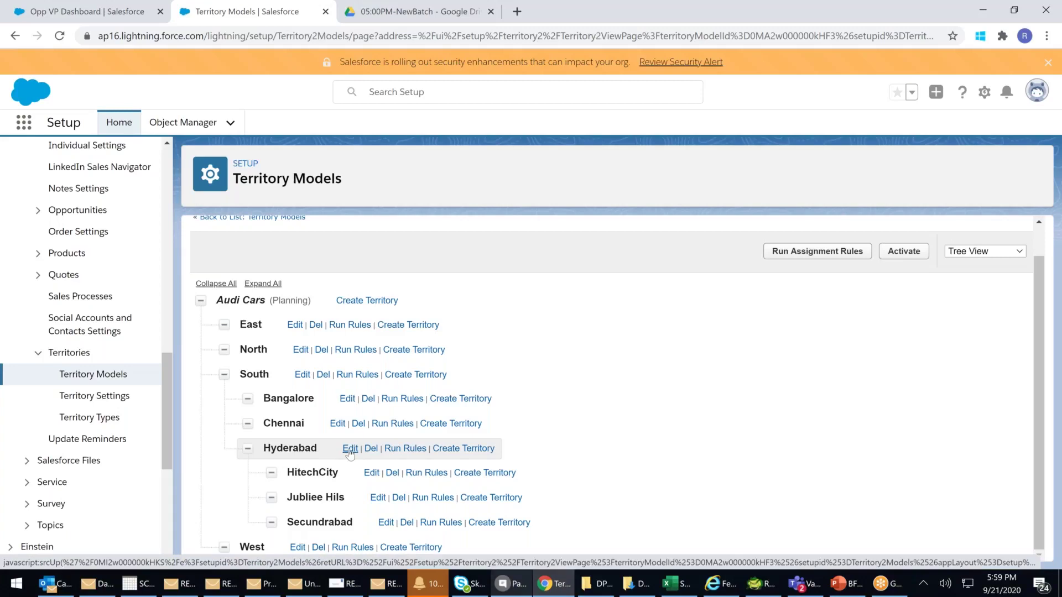
Assign the second listed available user to the Hyderabad territory and save the assignment
left_click(283, 455)
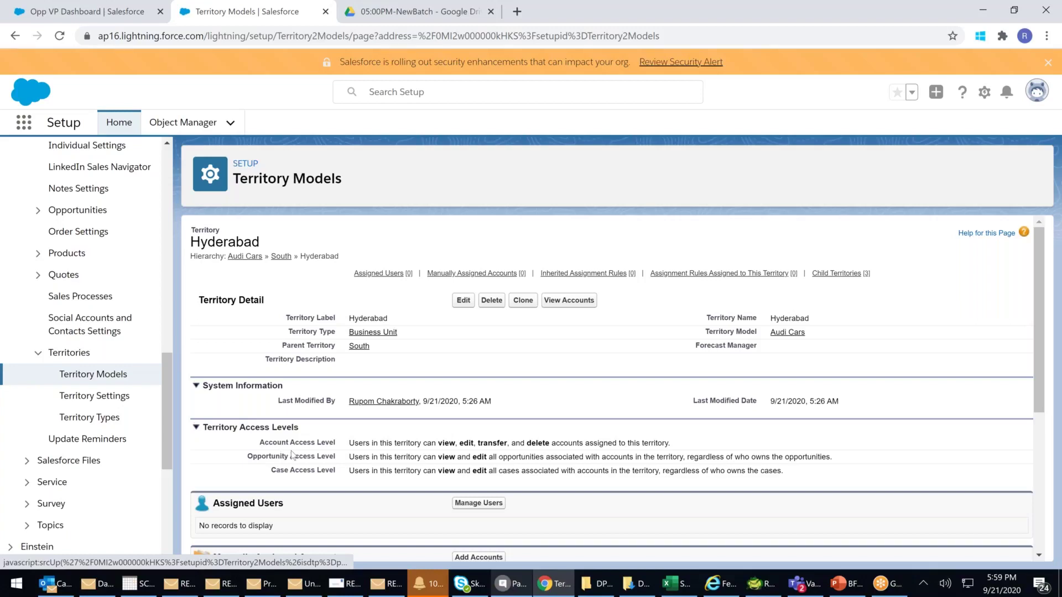
scroll(293, 454, "down", 2)
left_click(479, 367)
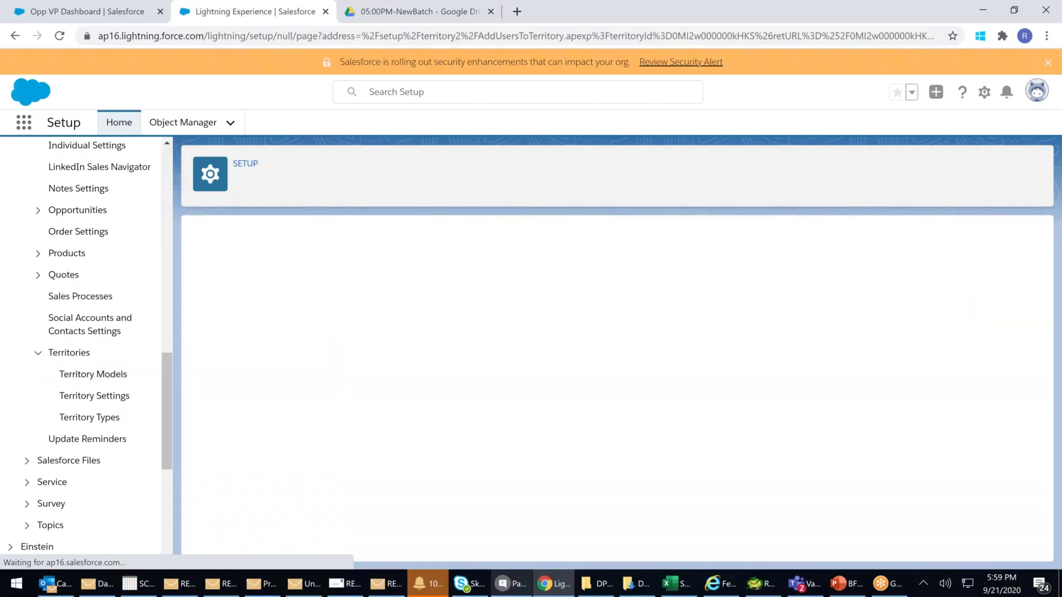
left_click(274, 374)
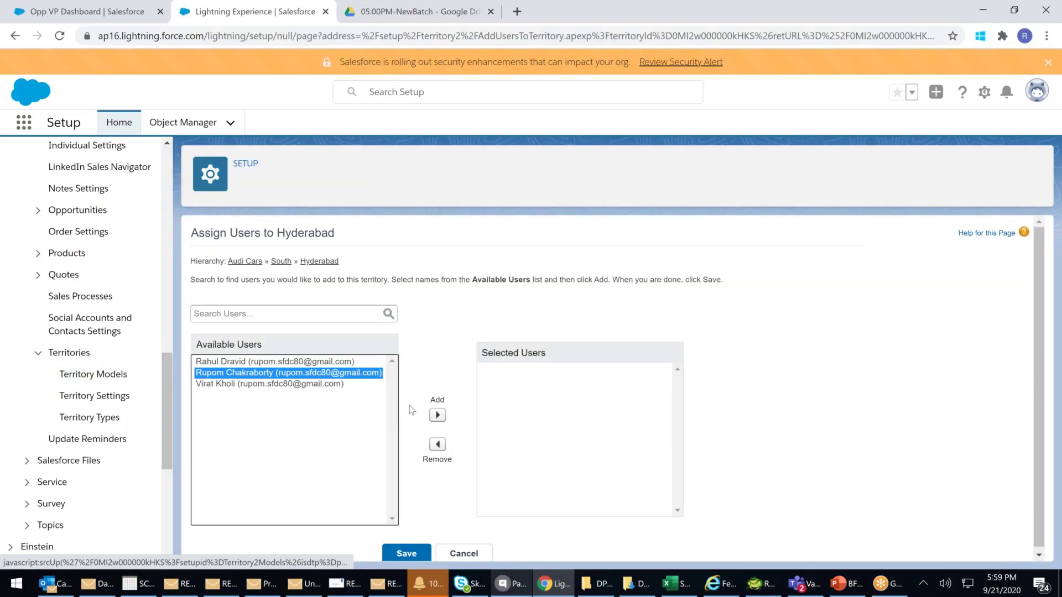
left_click(437, 415)
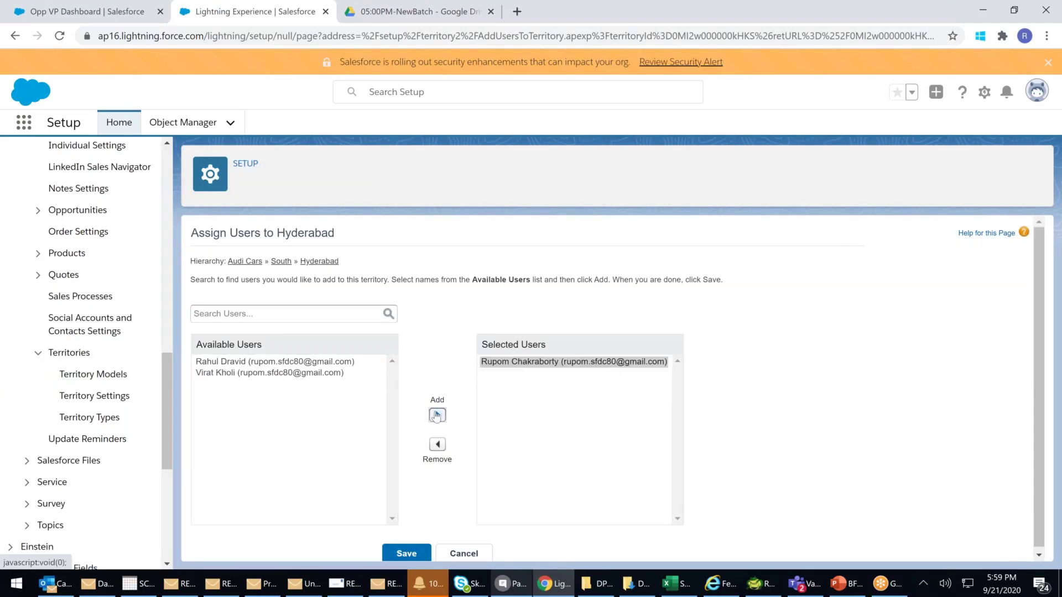
left_click(406, 553)
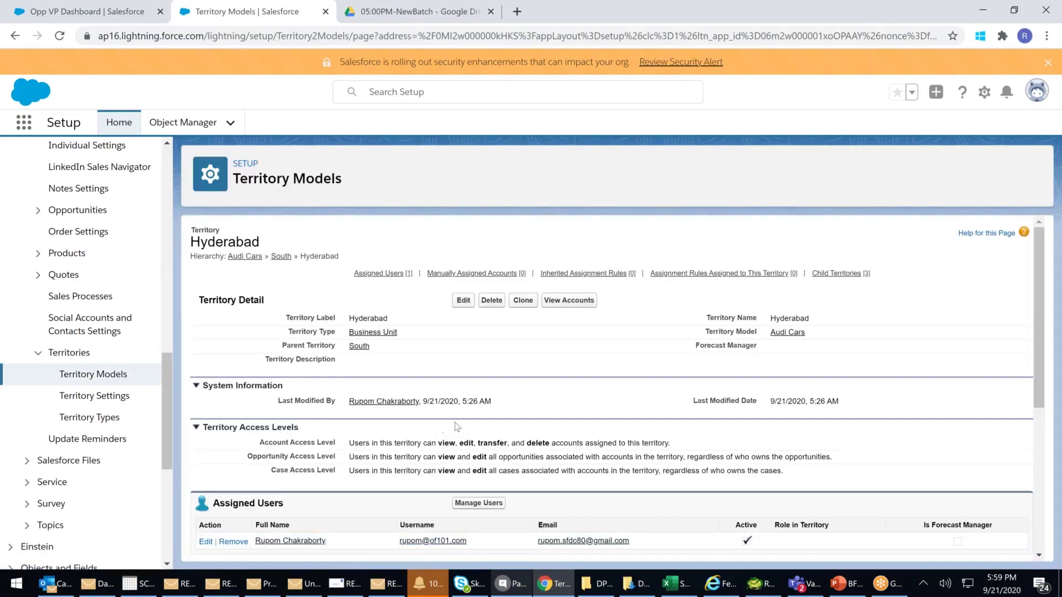
Manually assign the Bolywood account to the Hyderabad territory
scroll(456, 426, "down", 2)
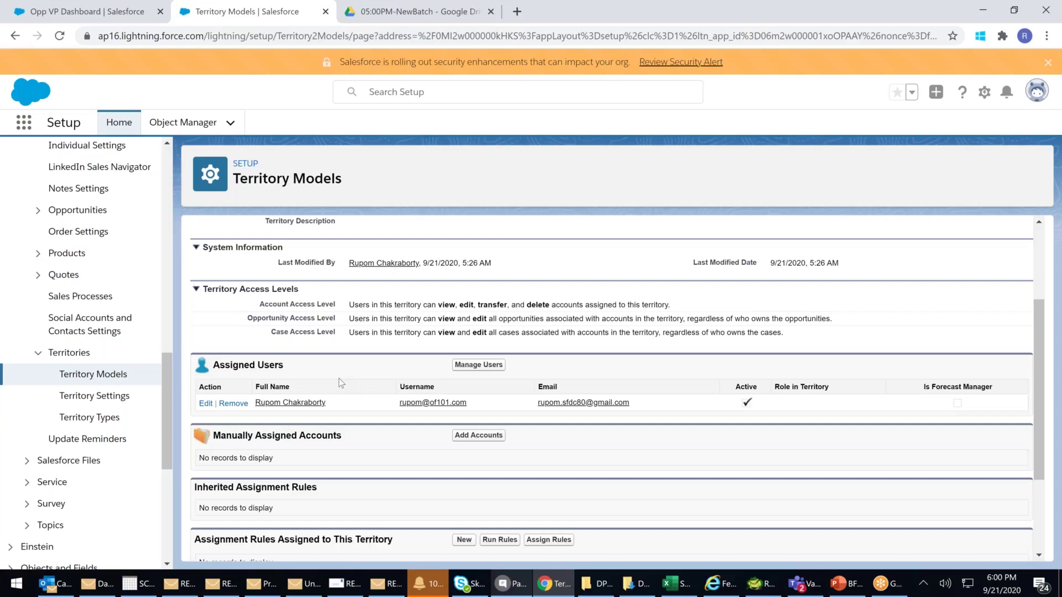
scroll(340, 379, "down", 3)
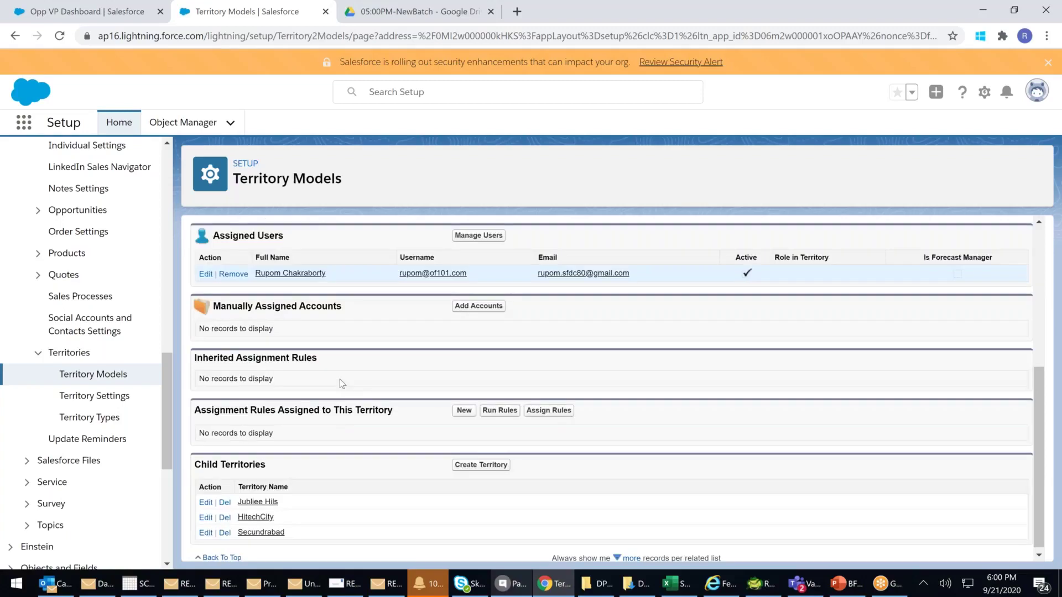
left_click(480, 303)
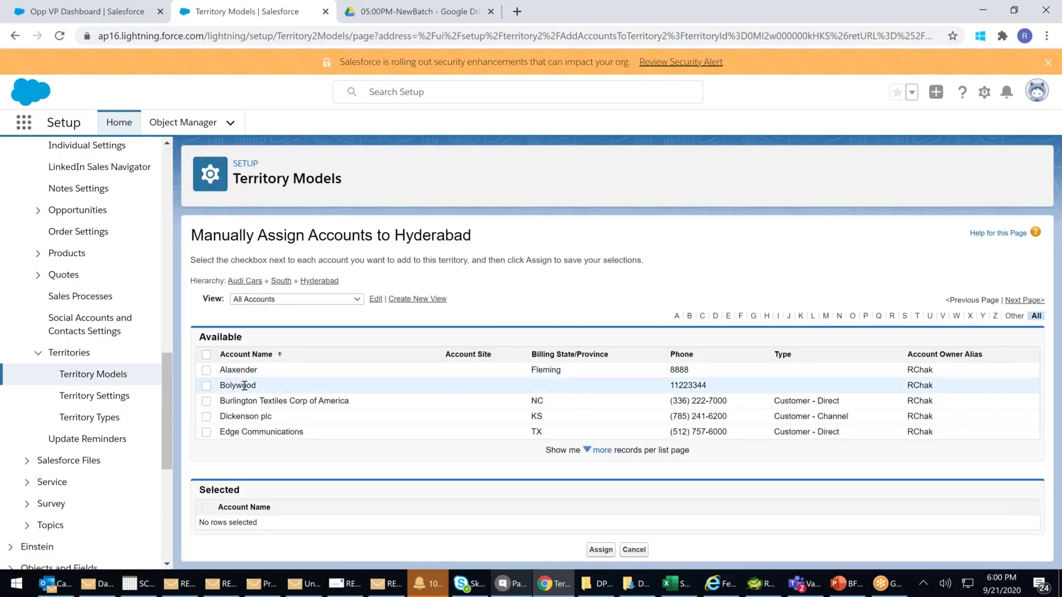
left_click(207, 386)
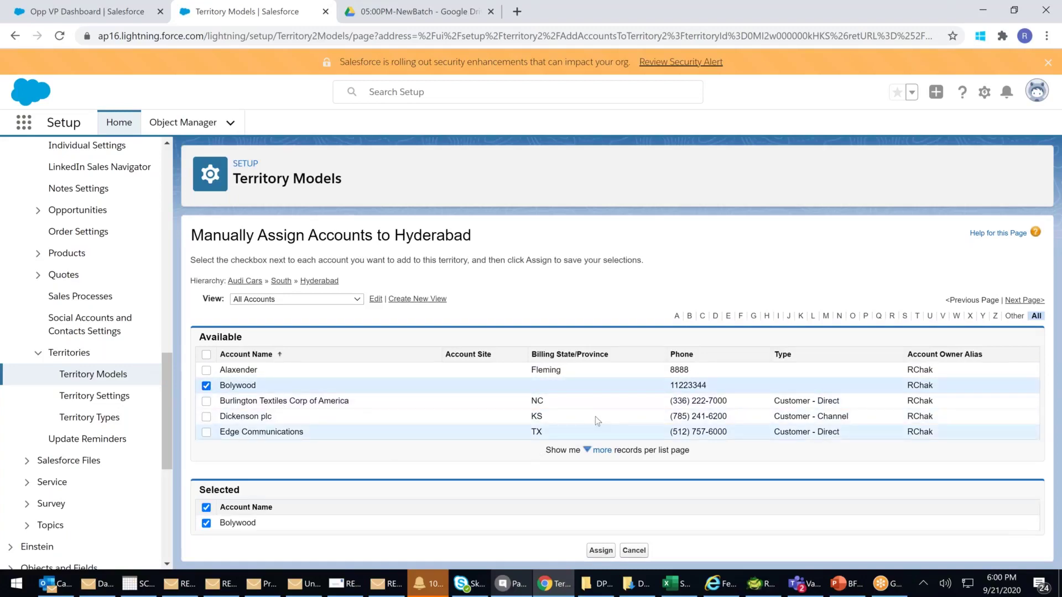
left_click(593, 546)
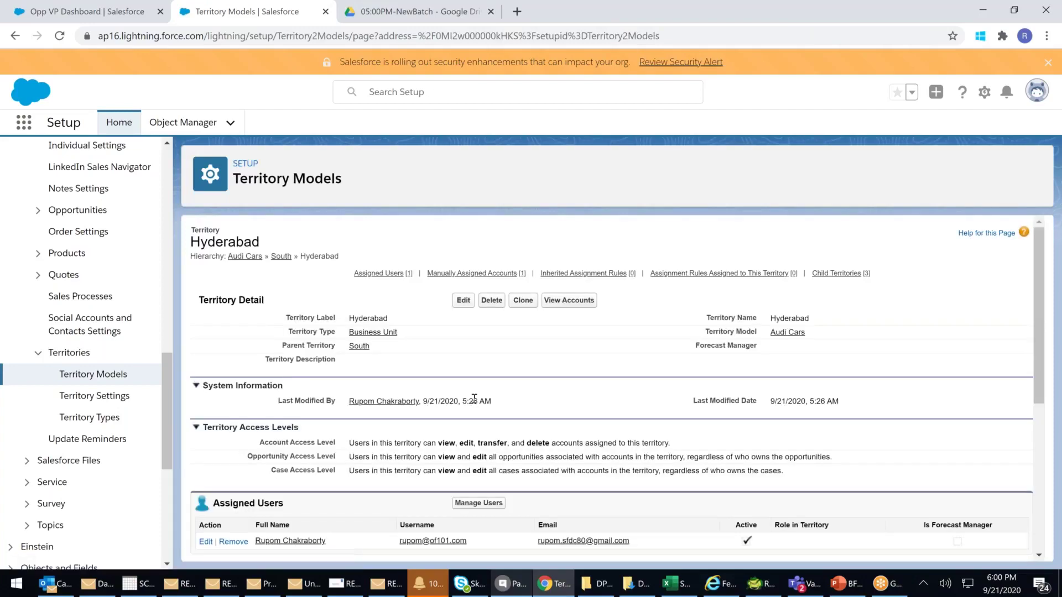
Review the Hyderabad territory's details, assigned users, manually assigned accounts and assignment rule sections
scroll(474, 414, "down", 3)
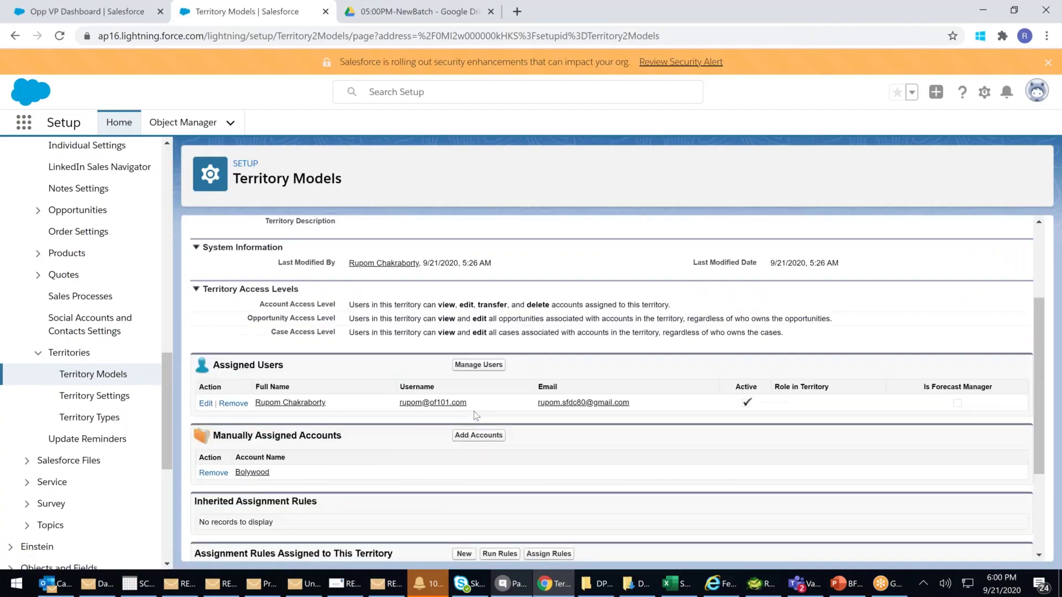
scroll(254, 314, "up", 3)
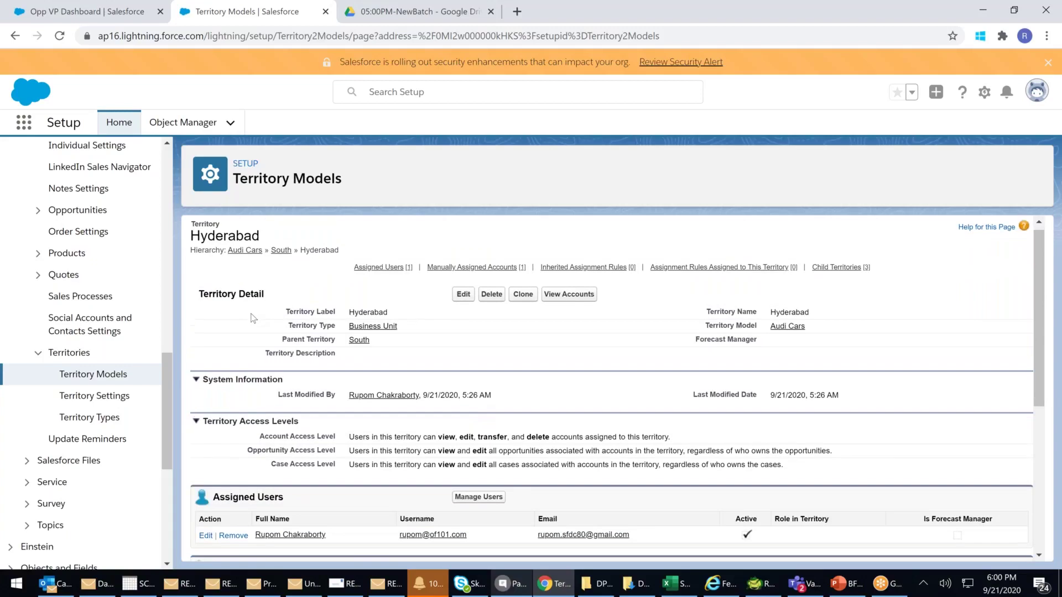
scroll(254, 314, "down", 3)
left_click_drag(309, 472, 137, 481)
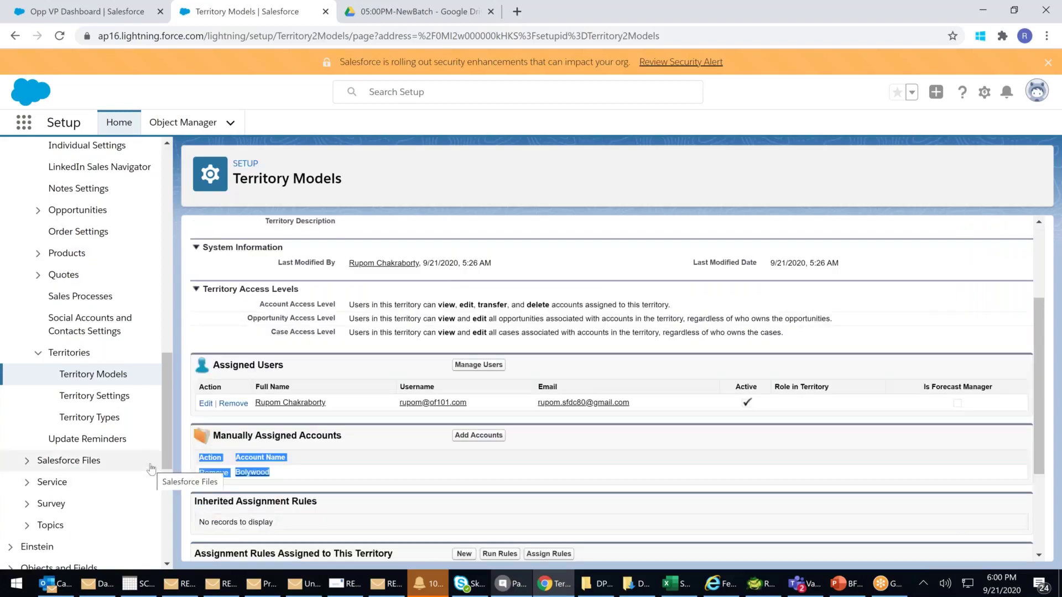
left_click(508, 479)
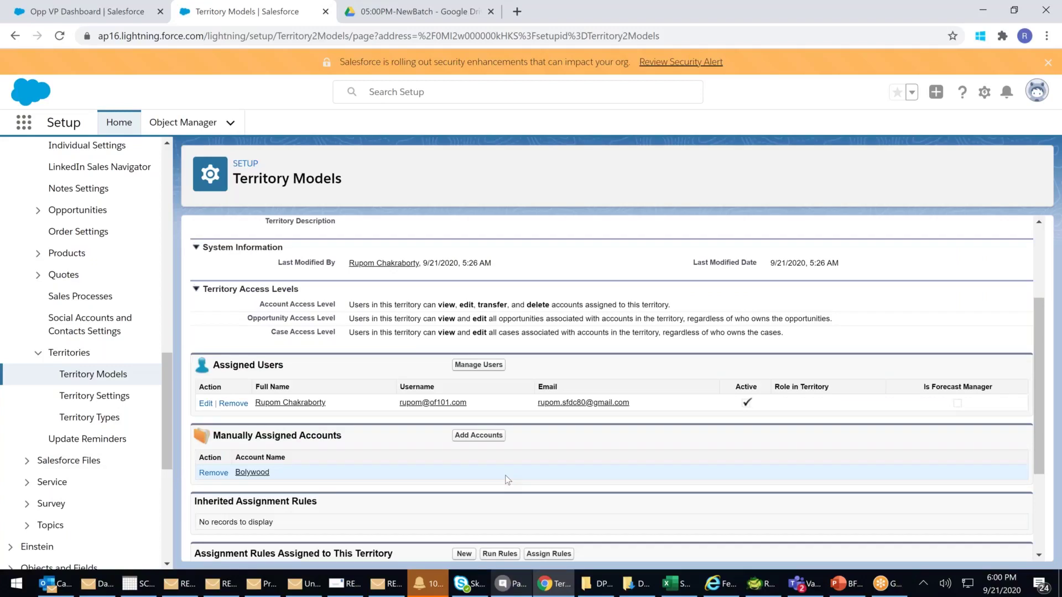
scroll(508, 479, "down", 1)
left_click_drag(276, 484, 400, 490)
left_click(221, 486)
left_click_drag(211, 485, 344, 492)
left_click(354, 501)
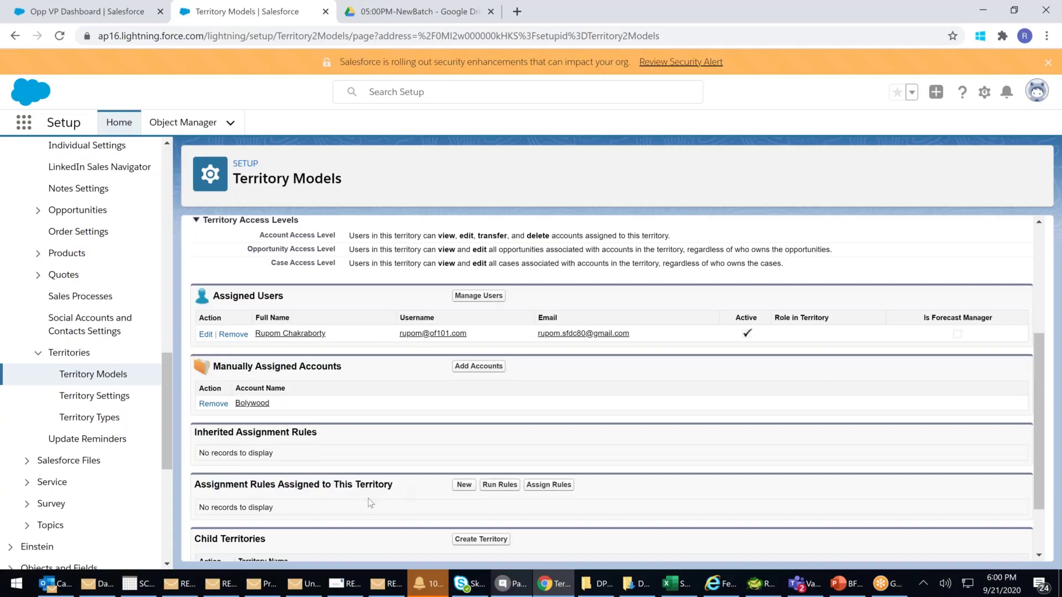
Start a new object assignment rule for the Hyderabad territory and name it Hyderabad Cust
left_click(464, 485)
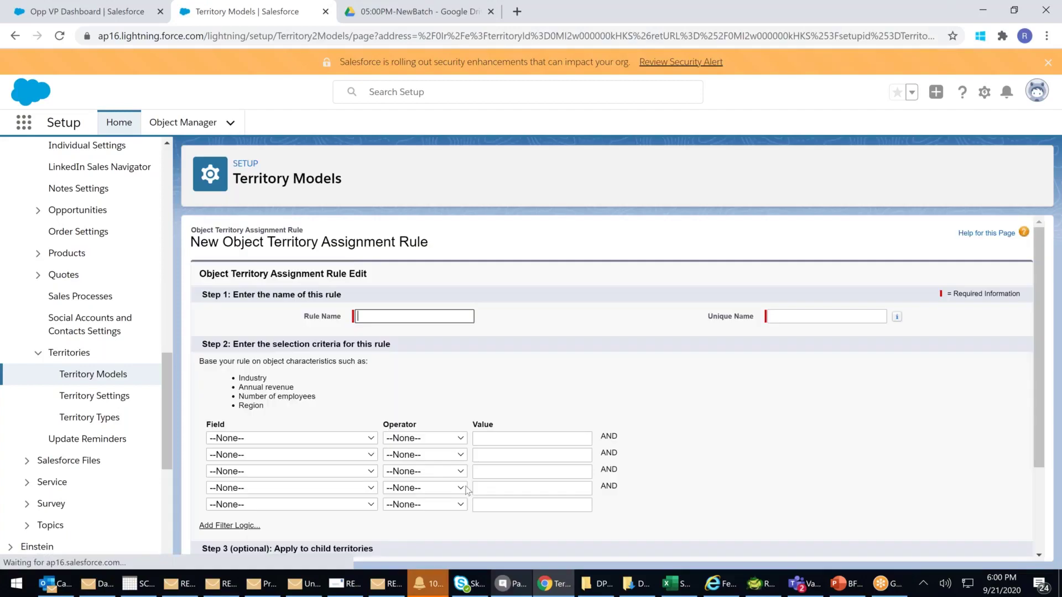
left_click(425, 589)
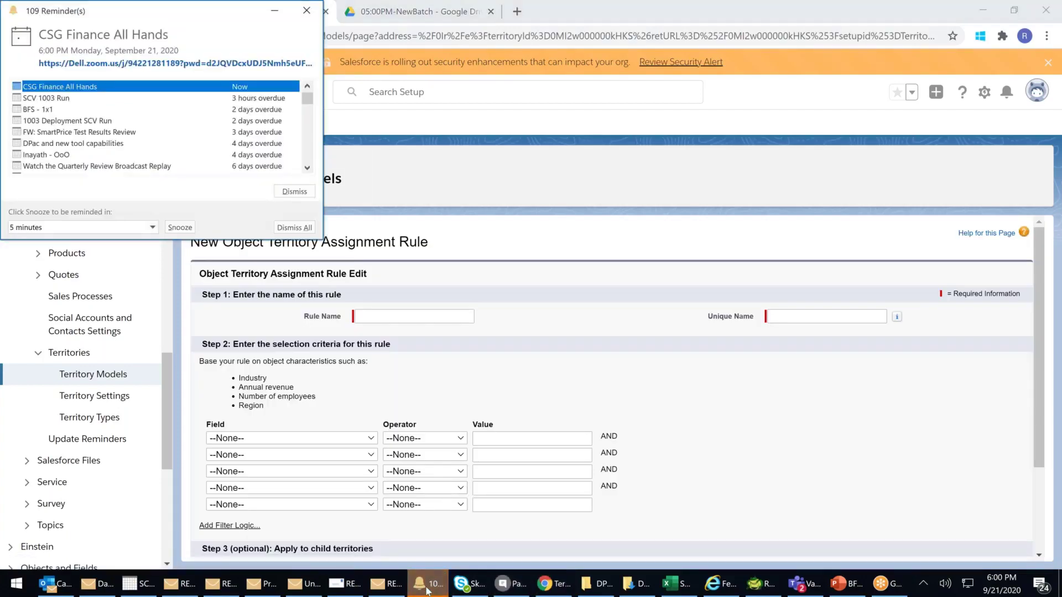
left_click(426, 589)
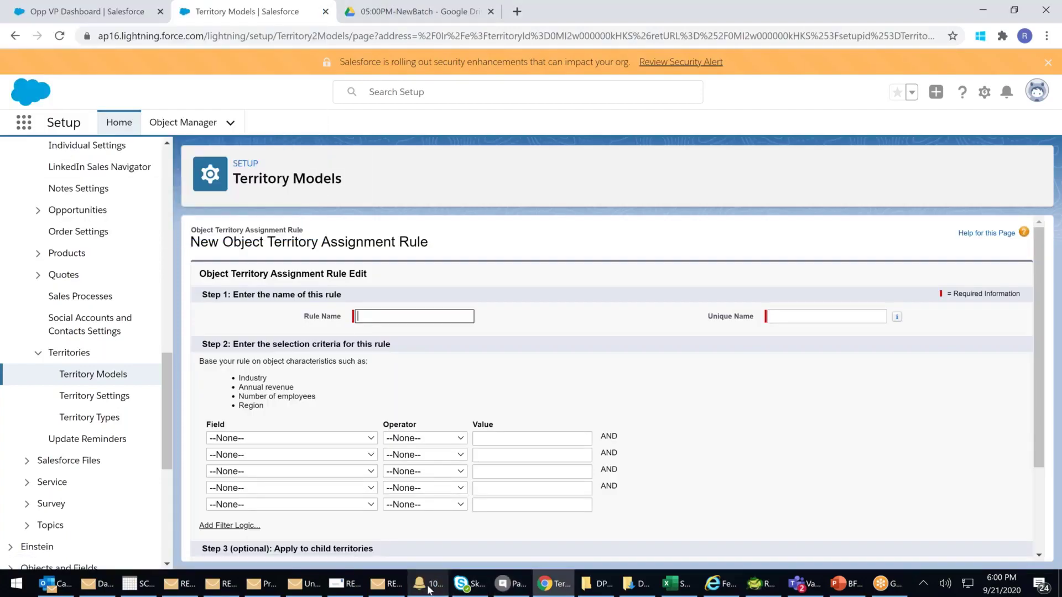
left_click(364, 315)
type("Hyder")
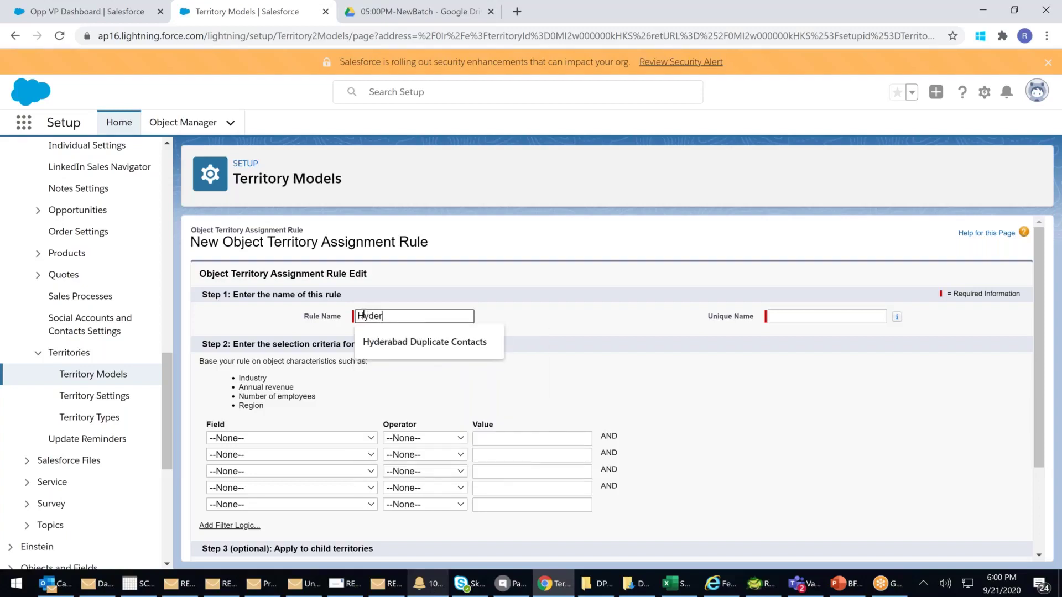
key("BackSpace")
type("rabad Cust")
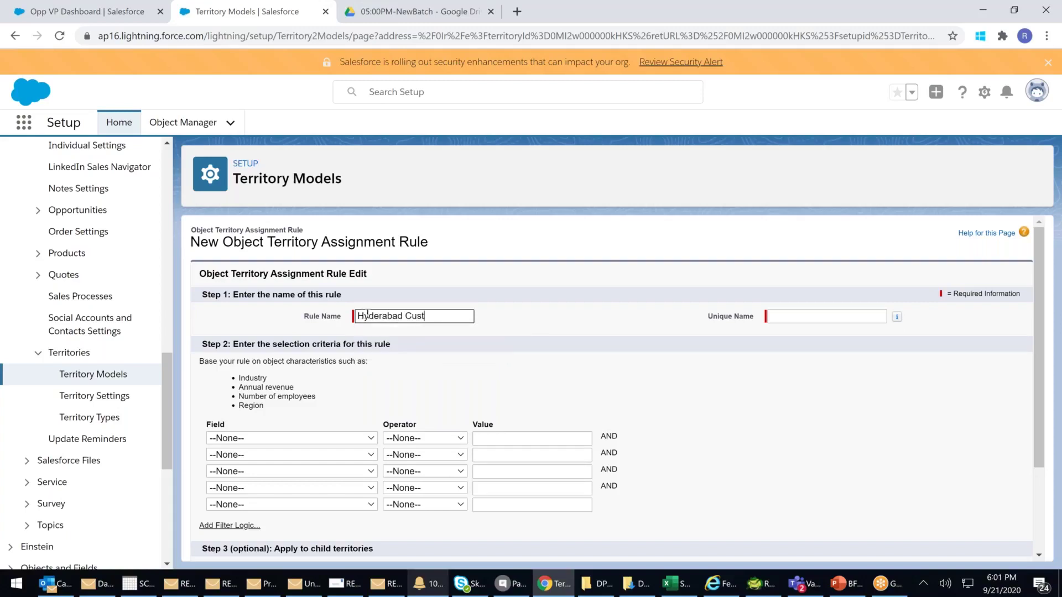
left_click(673, 383)
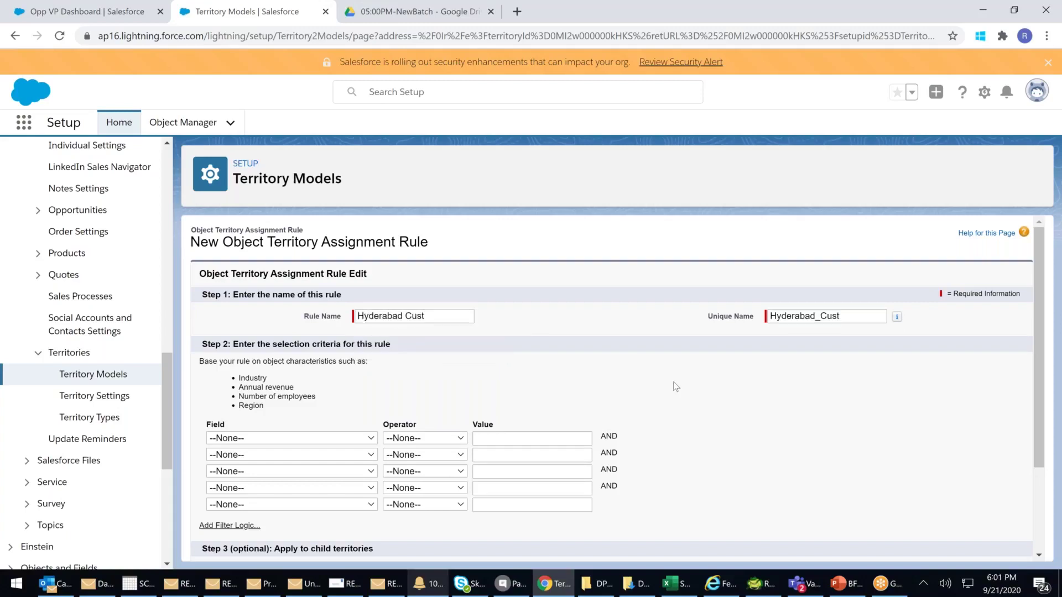
Set the rule's first criterion to Account: Billing City contains HYD
left_click(299, 439)
scroll(277, 215, "down", 1)
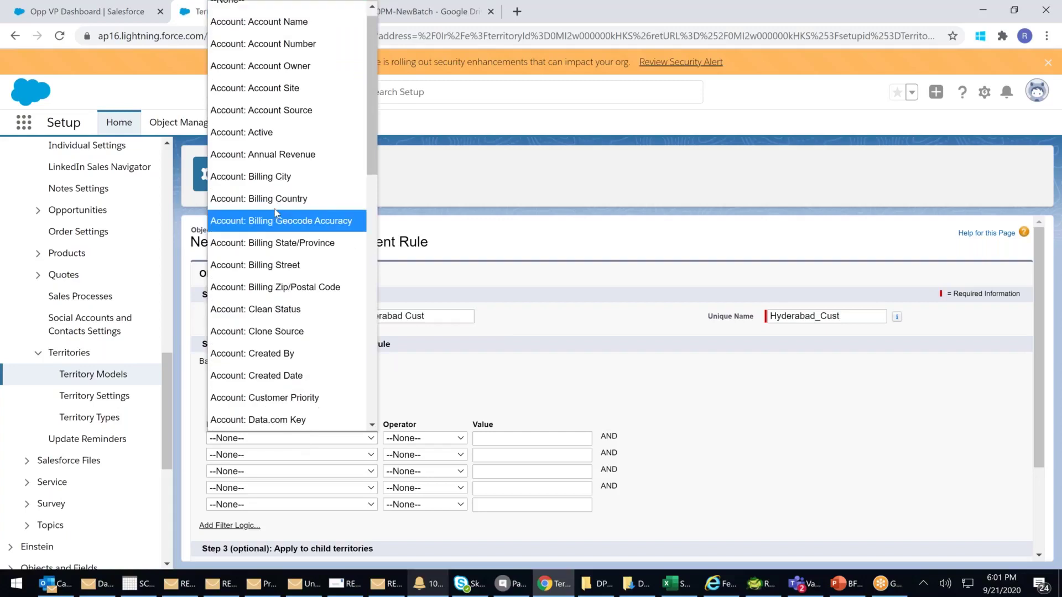
left_click(279, 175)
left_click(432, 437)
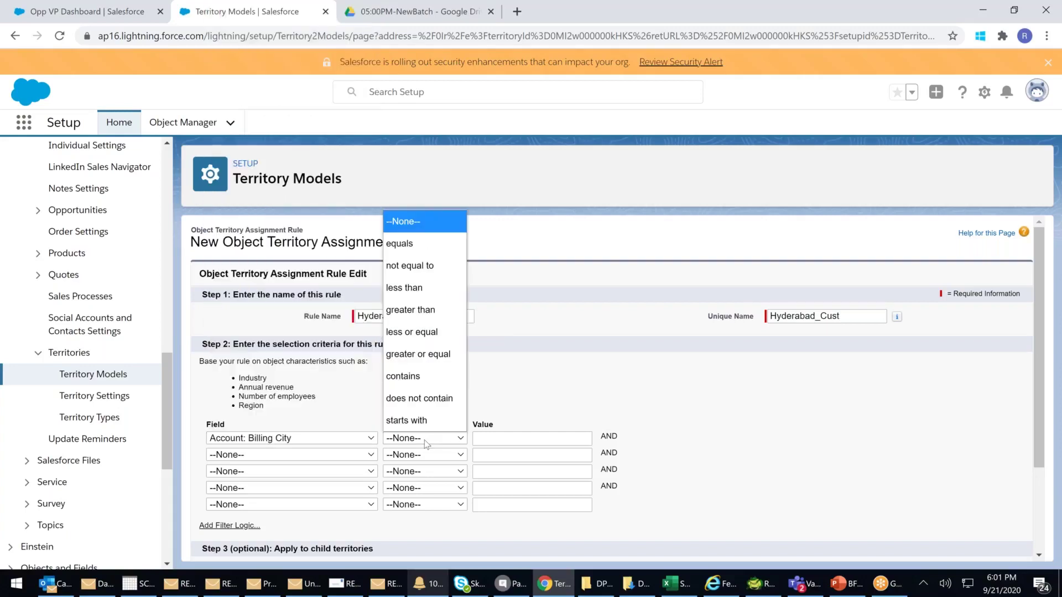
left_click(407, 372)
left_click(495, 442)
type("HYD")
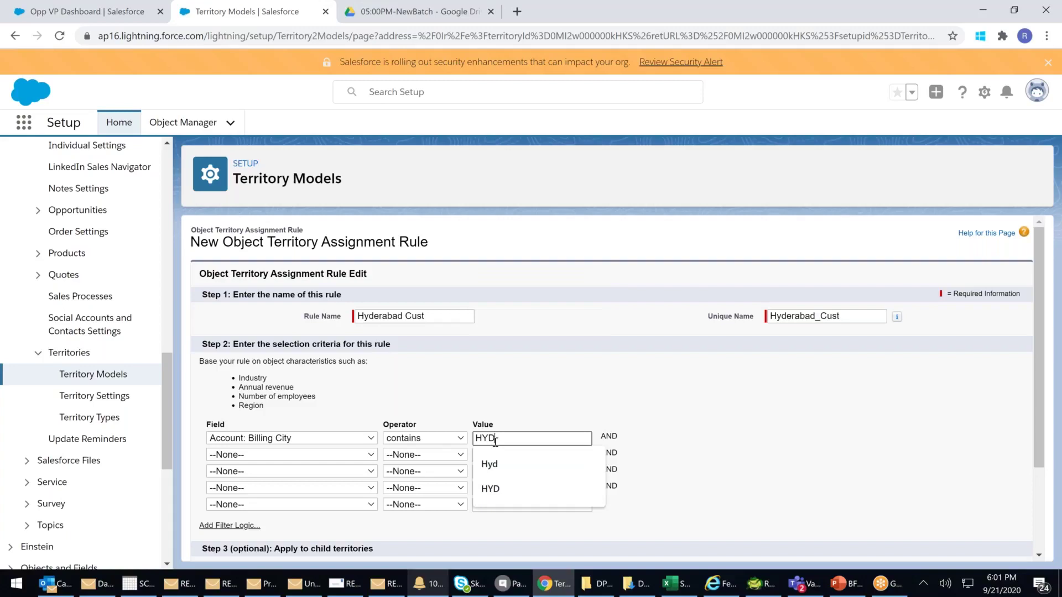
Set the rule's second criterion to Account: Billing City contains SEC
left_click(236, 454)
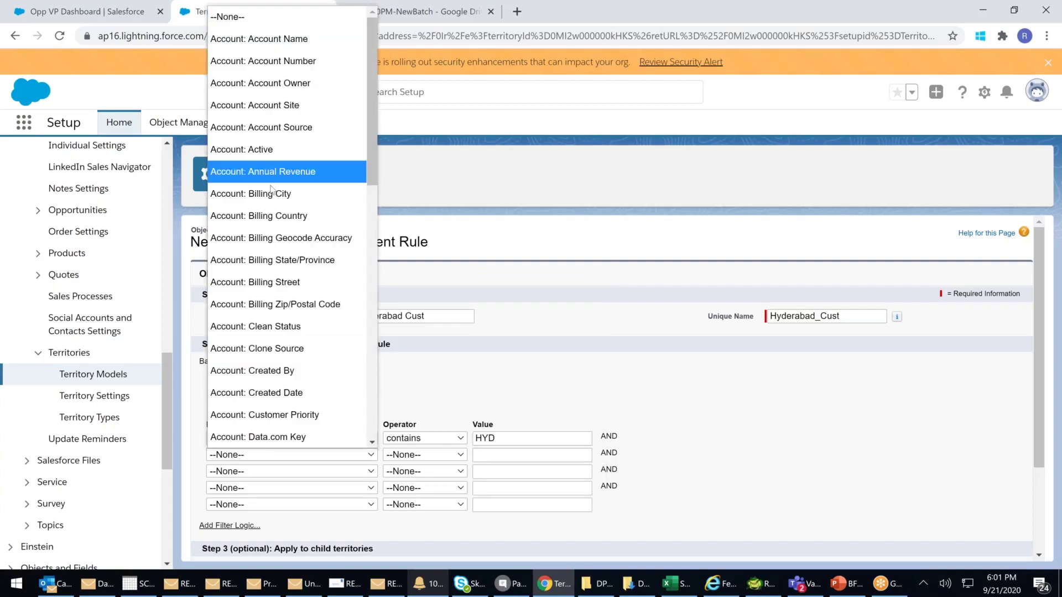
key("Return")
left_click(428, 455)
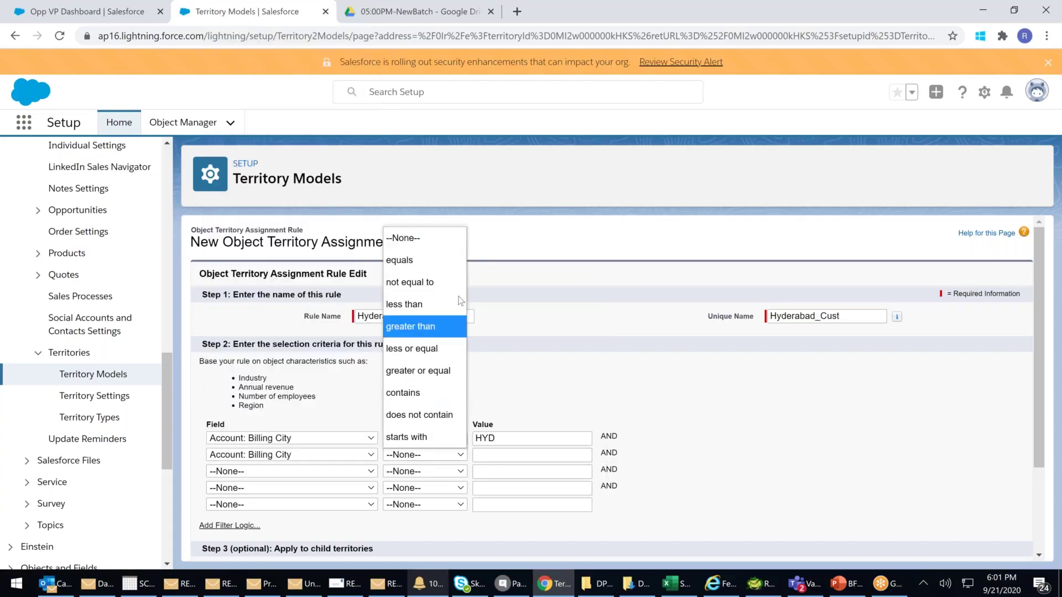
left_click(401, 392)
left_click(481, 452)
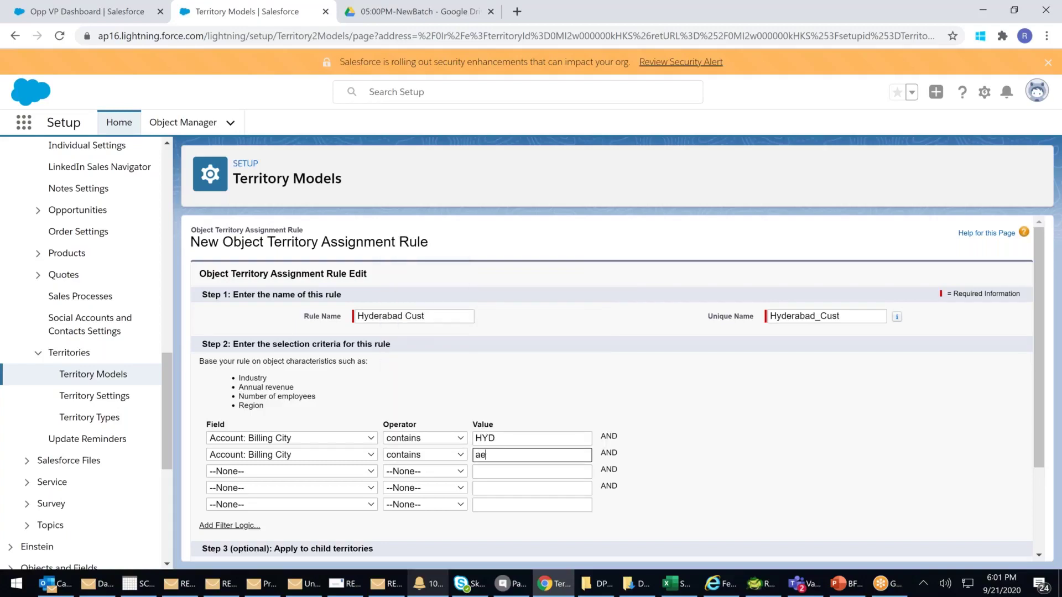
type("SEC")
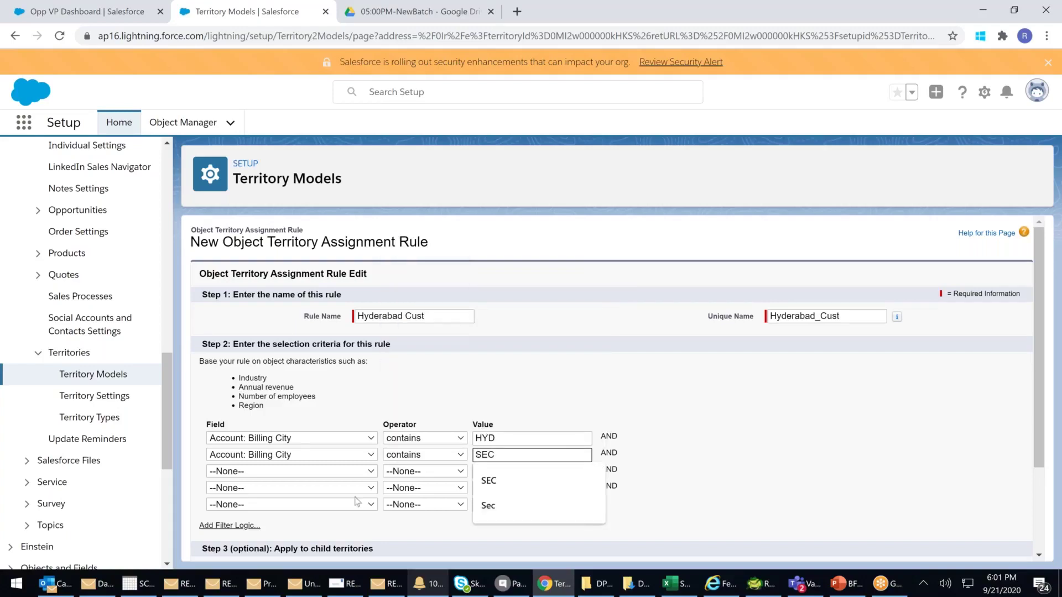
Set the rule's third criterion to Account: Billing State/Province contains TS
left_click(255, 473)
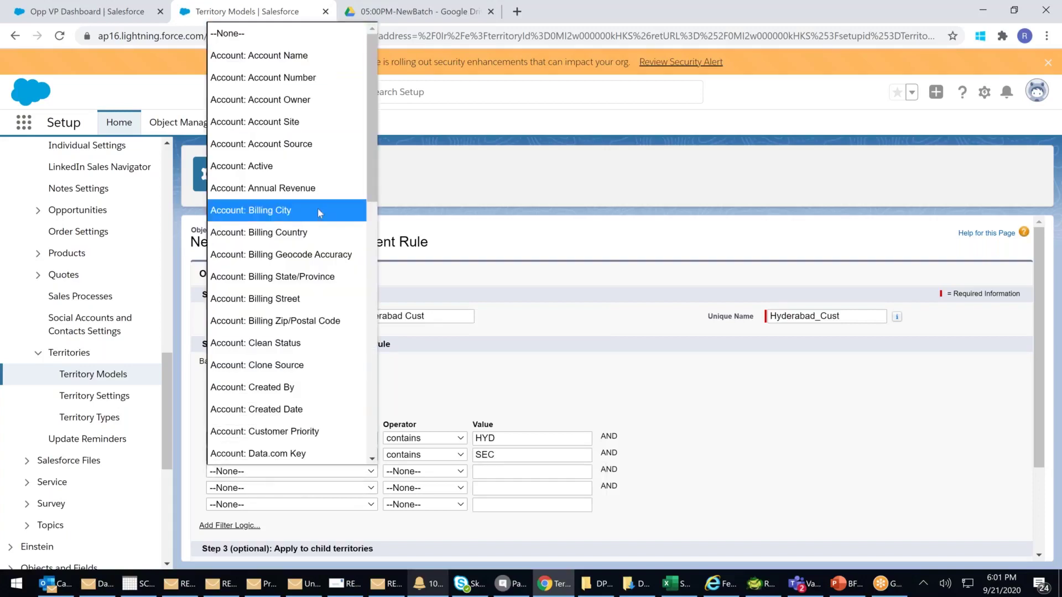
left_click(298, 276)
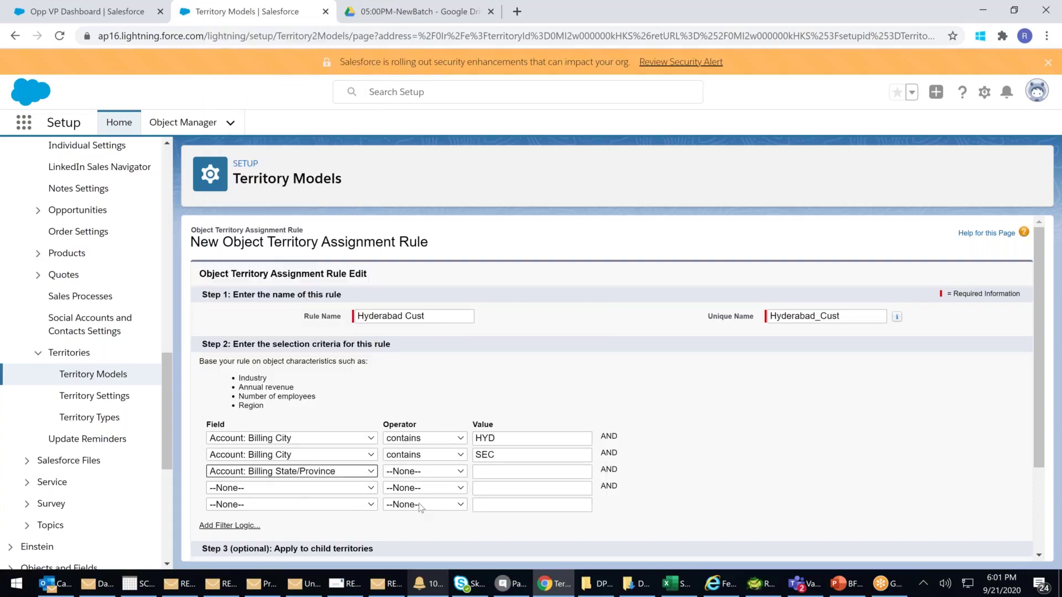
left_click(439, 473)
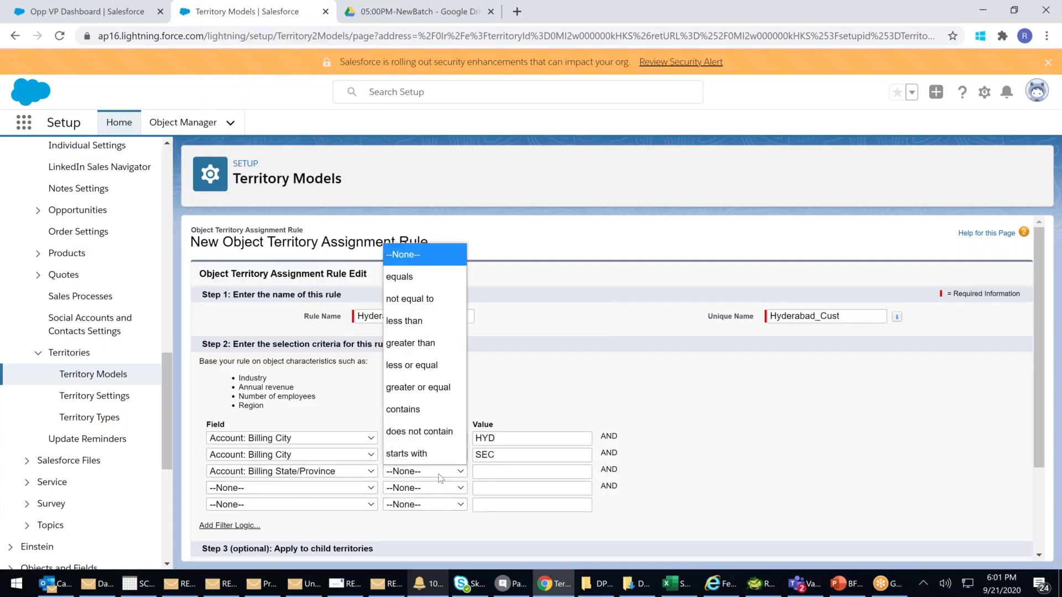
left_click(410, 409)
left_click(518, 475)
type("TS")
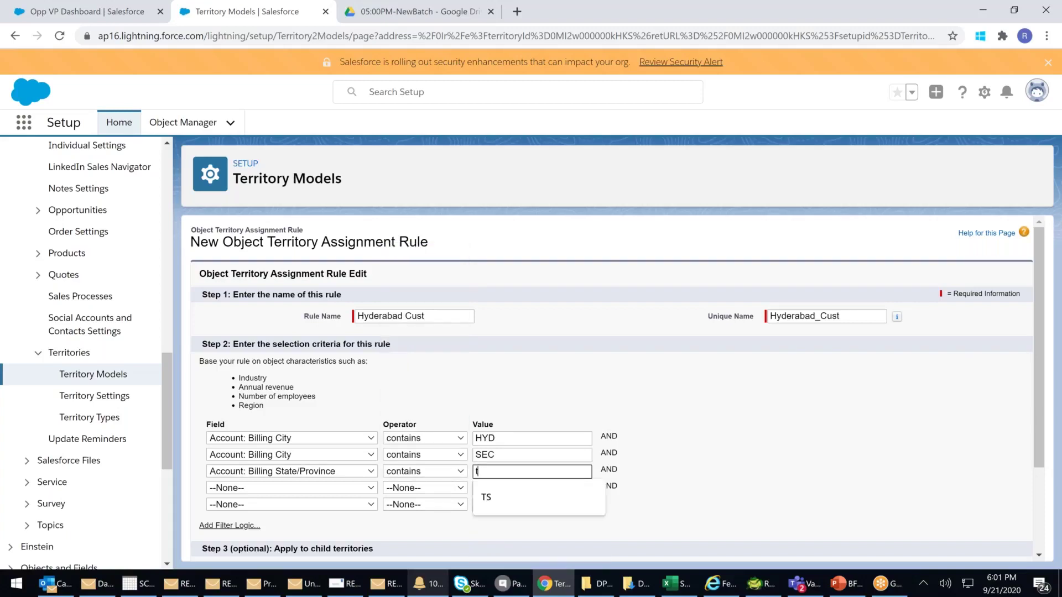
key("BackSpace")
key("BackSpace")
type("RS")
key("BackSpace")
key("BackSpace")
type("TS")
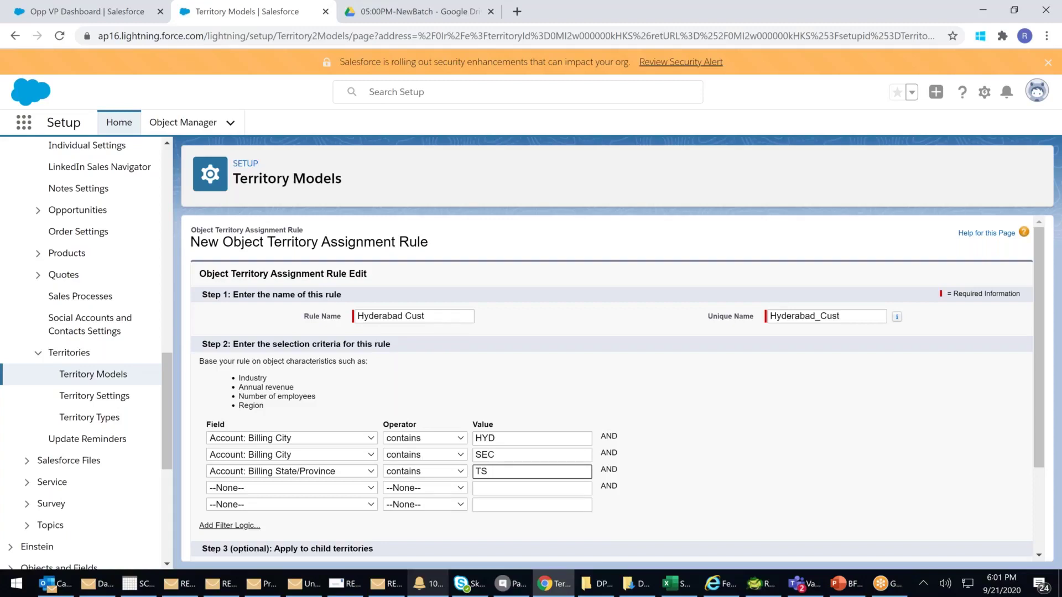
Add filter logic to the assignment rule and set it to (1 OR 2) AND 3
scroll(229, 498, "down", 3)
left_click(228, 399)
left_click(225, 429)
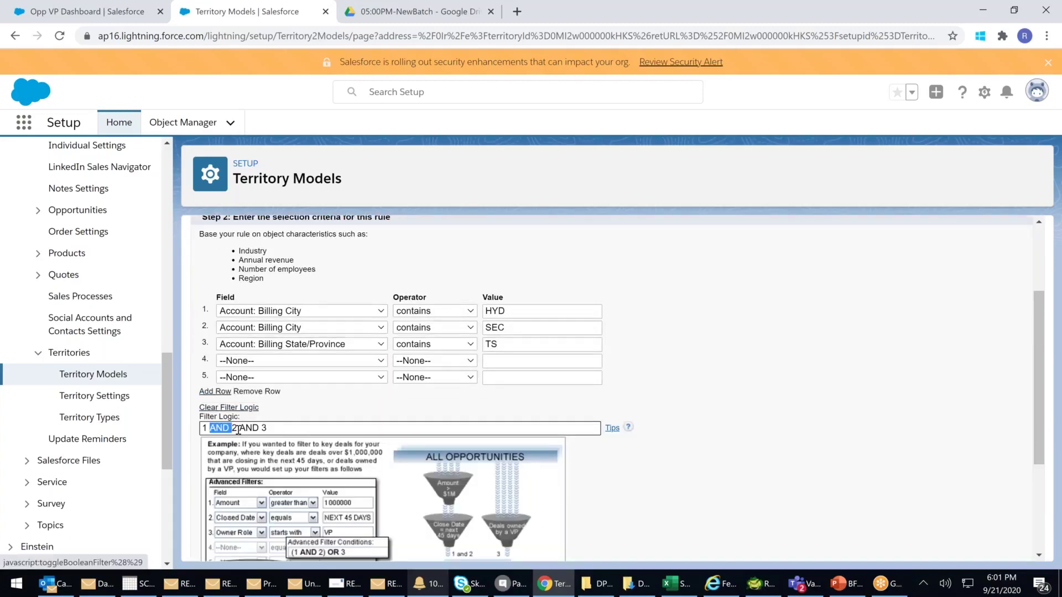
double_click(225, 429)
type("OR")
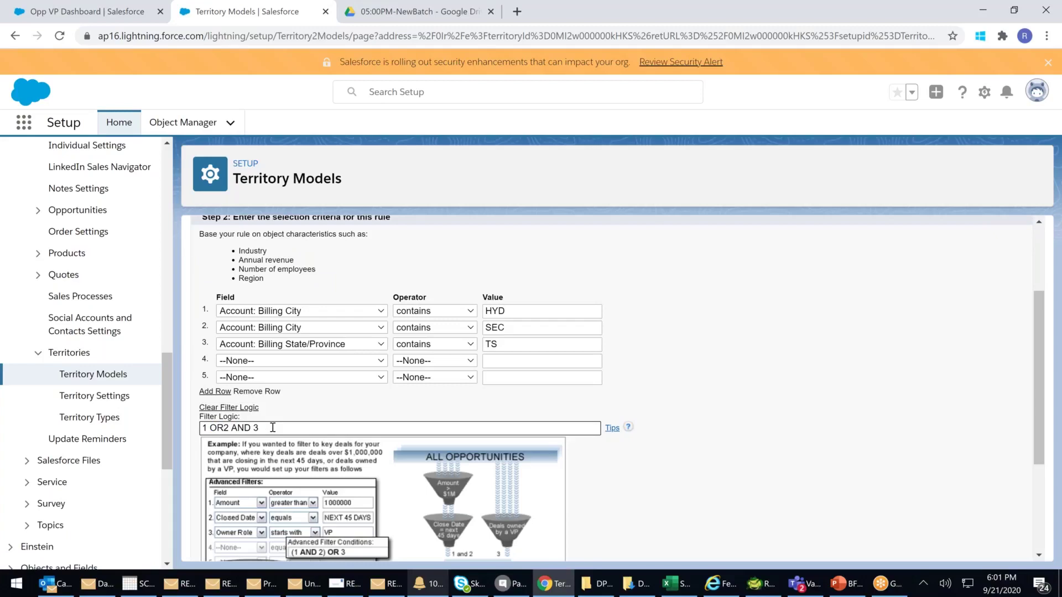
left_click(204, 429)
type("(")
left_click(238, 429)
type(")")
Set the Hyderabad Cust assignment rule as active and save it
scroll(450, 463, "down", 2)
scroll(450, 464, "down", 1)
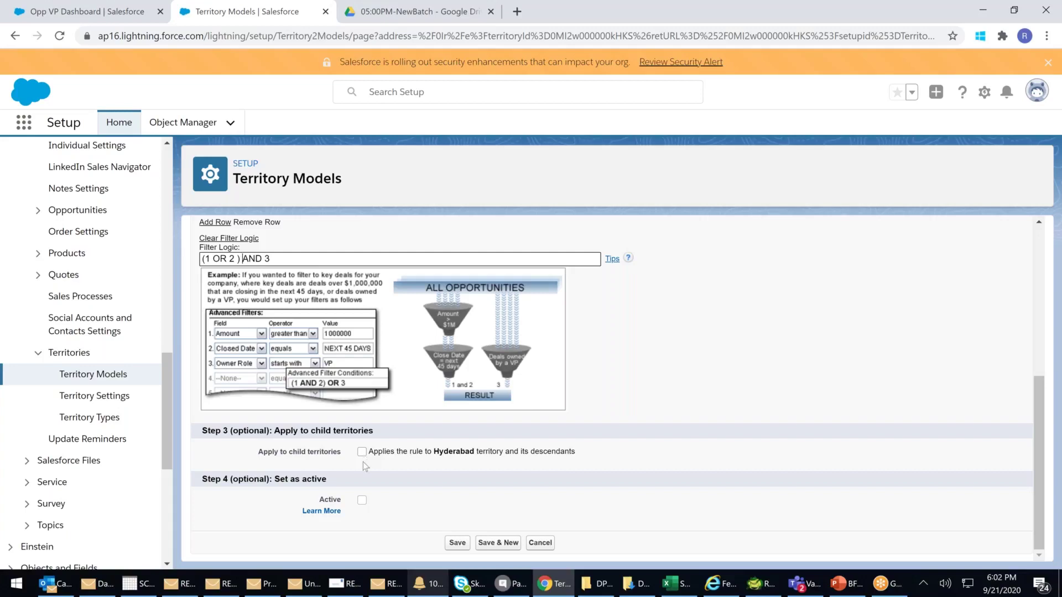
left_click(361, 500)
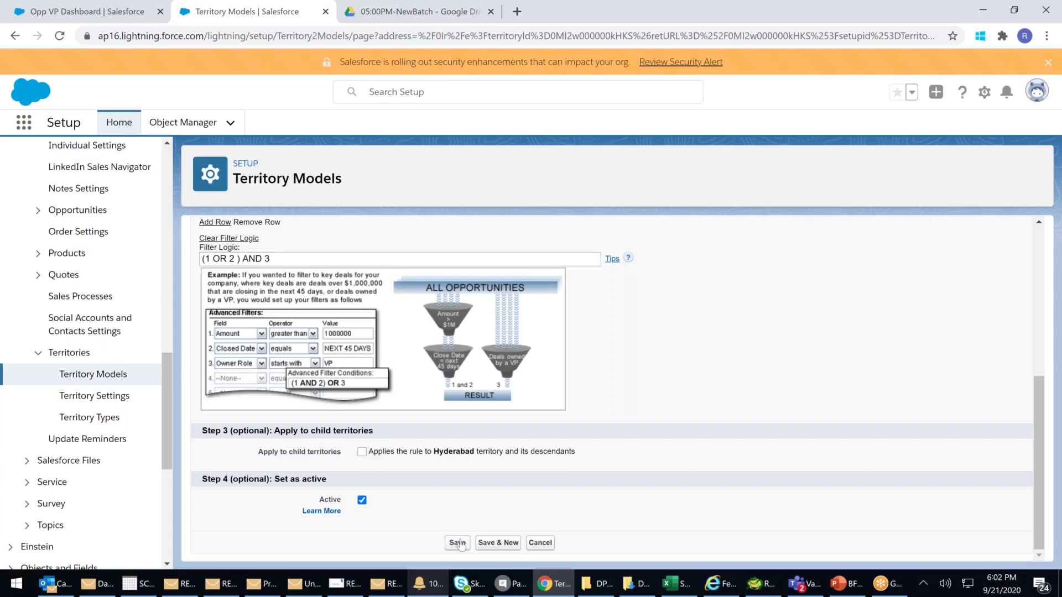
left_click(457, 542)
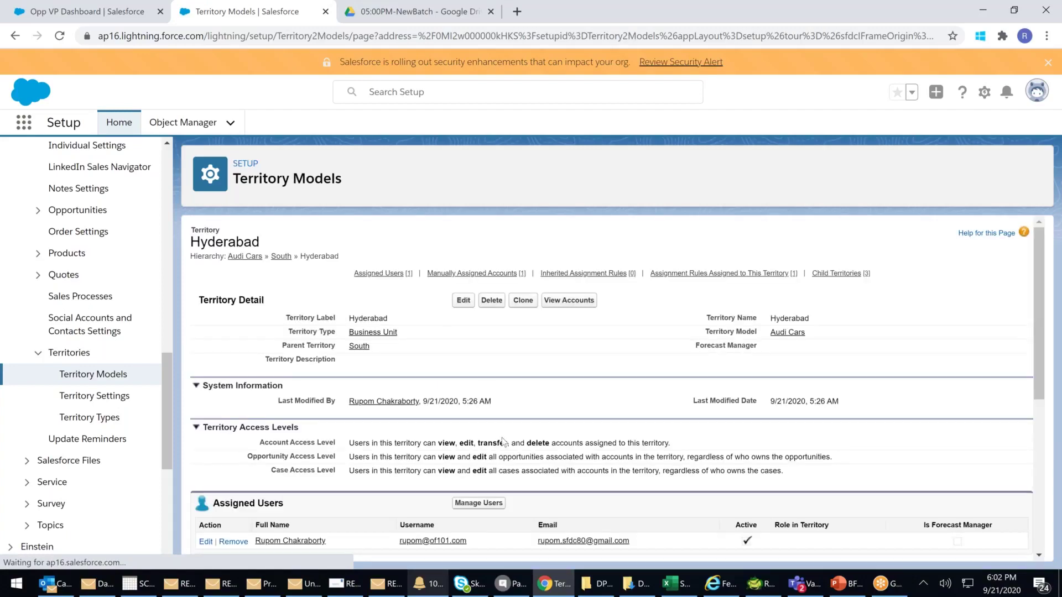
Open Hyderabad's child territory HitechCity and start creating a child territory under it
scroll(509, 420, "down", 5)
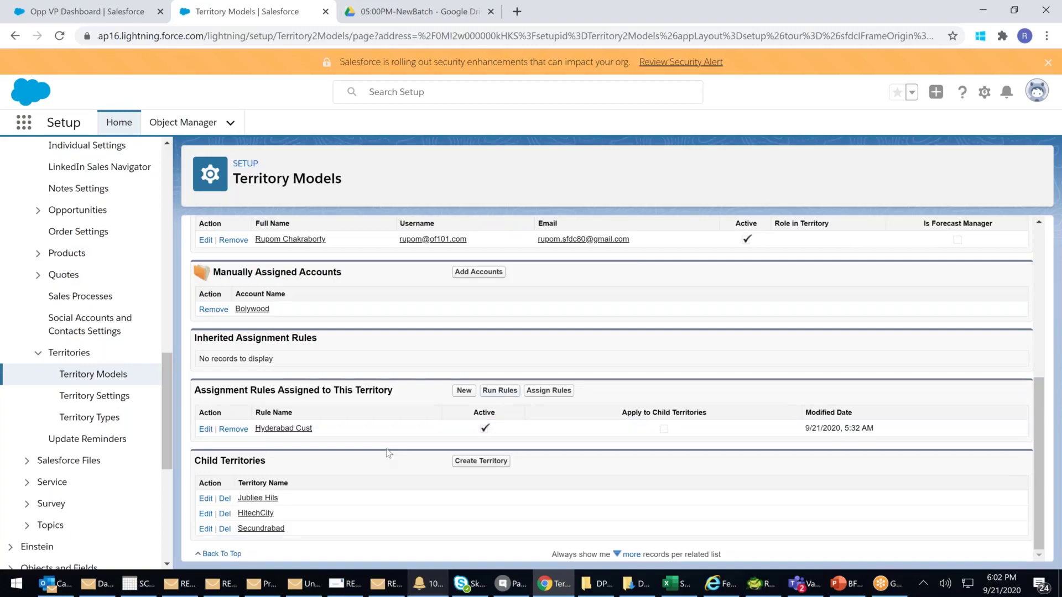
scroll(387, 452, "up", 5)
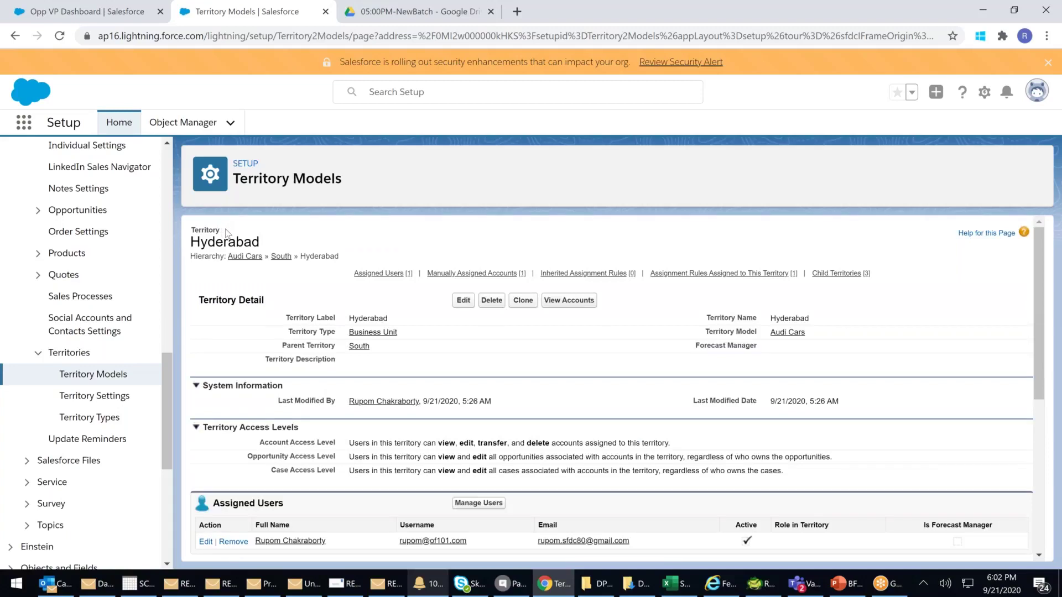
scroll(228, 233, "down", 5)
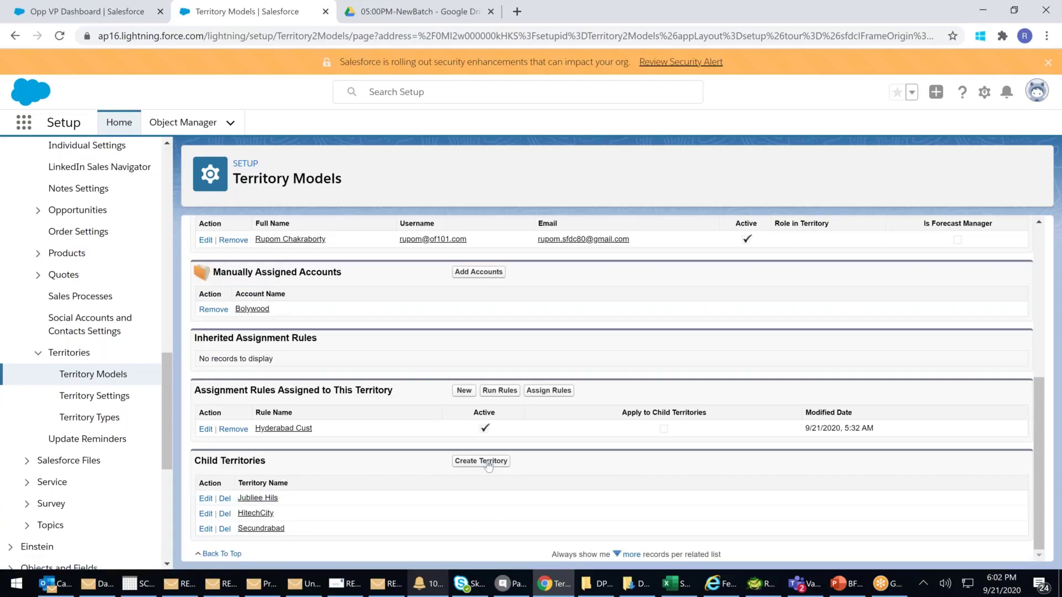
left_click(254, 513)
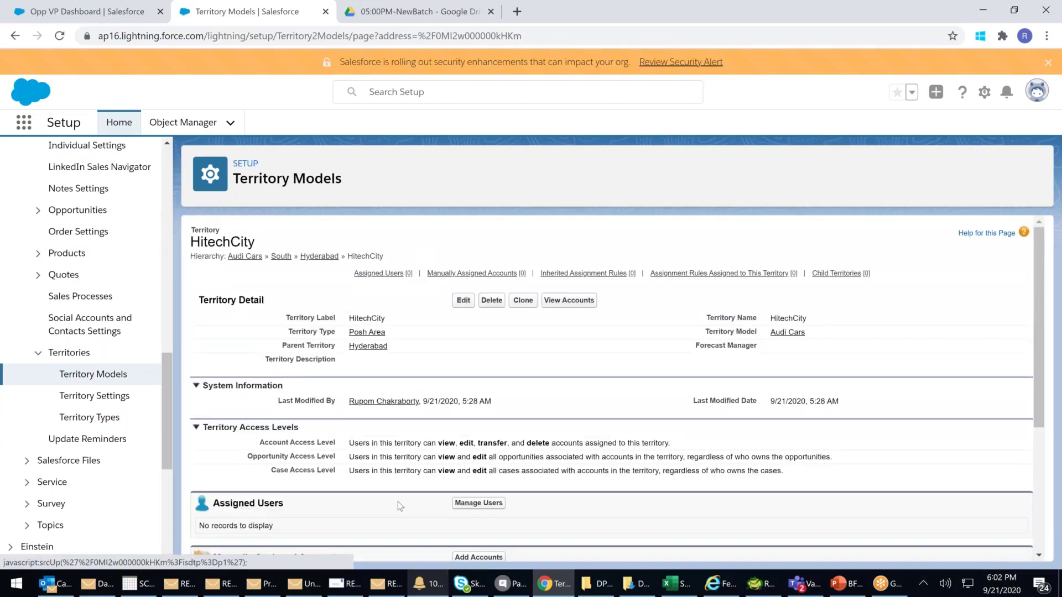
scroll(398, 502, "down", 4)
left_click(472, 513)
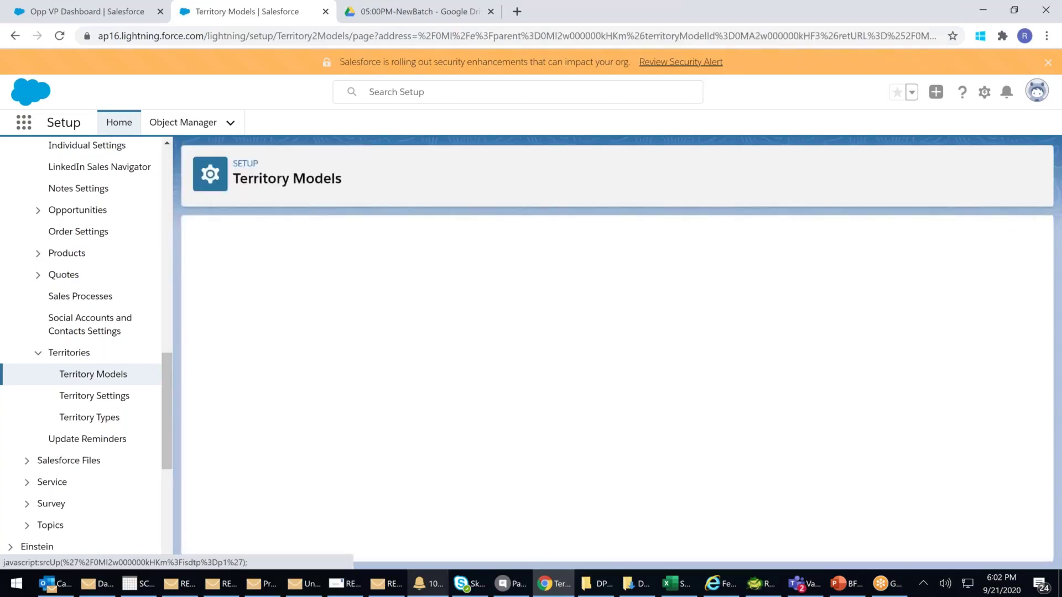
Label the new territory Madhapur, set its type to Middle Income Area, and save it while starting another territory
left_click(374, 315)
type("mA")
key("BackSpace")
key("BackSpace")
type("m")
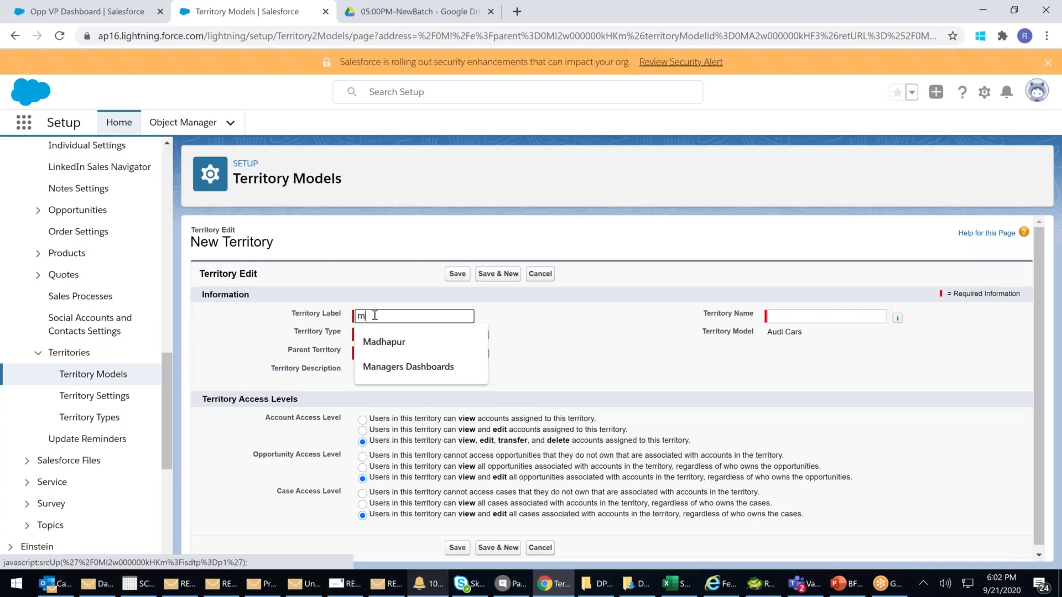
left_click(384, 342)
left_click(437, 334)
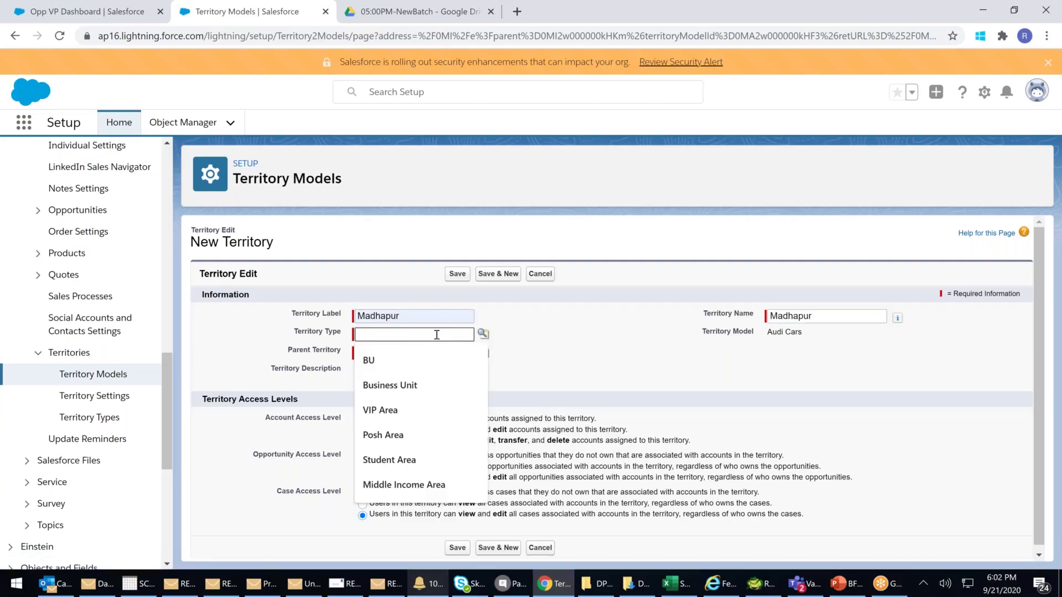
left_click(483, 335)
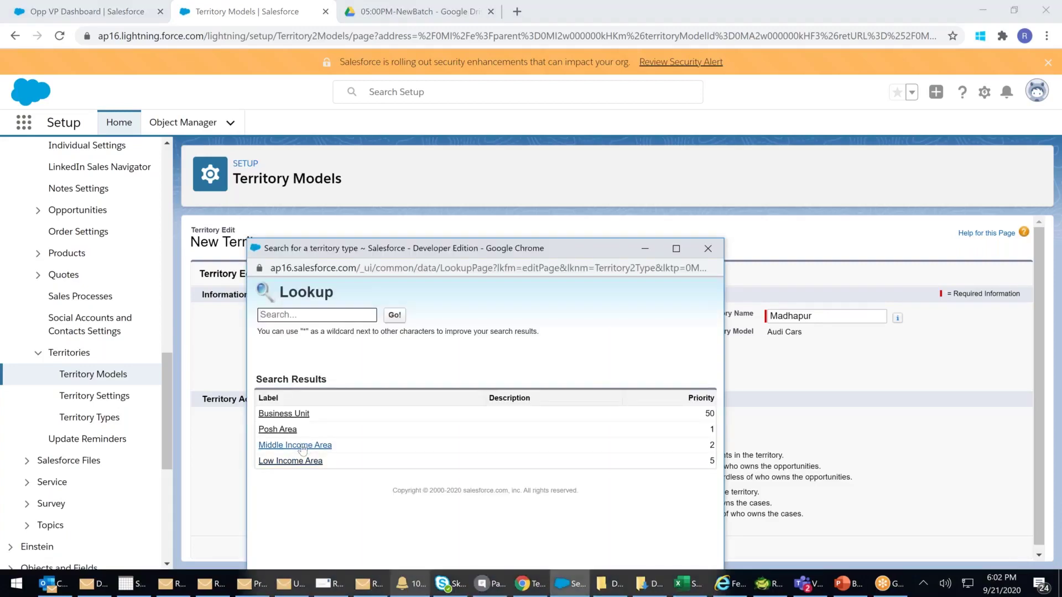
left_click(303, 446)
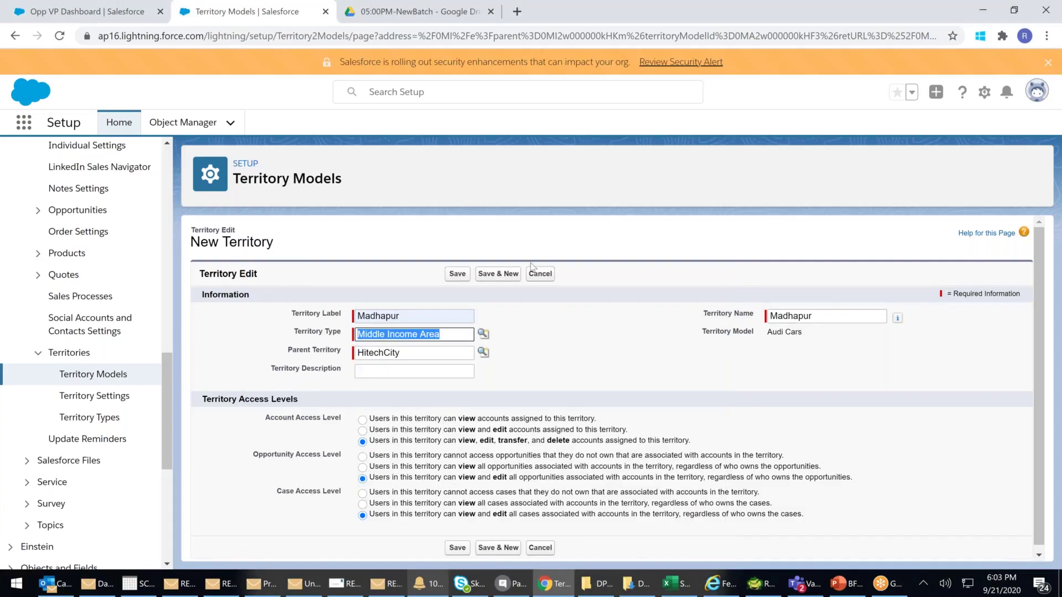
left_click(498, 275)
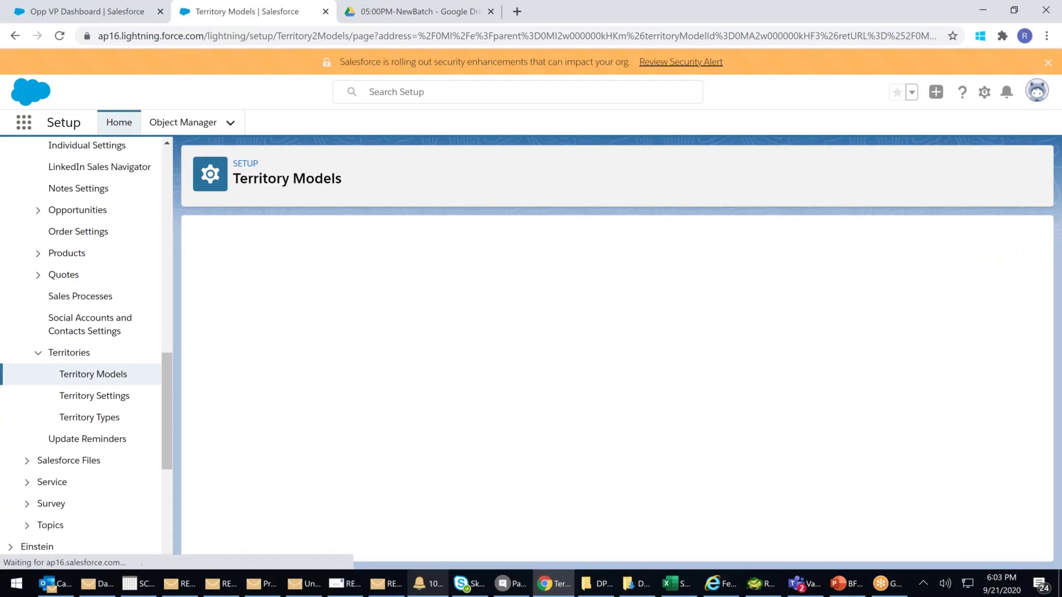
Label the new territory under HitechCity Gachibowli, set its type to Posh Area, and save it
type("G")
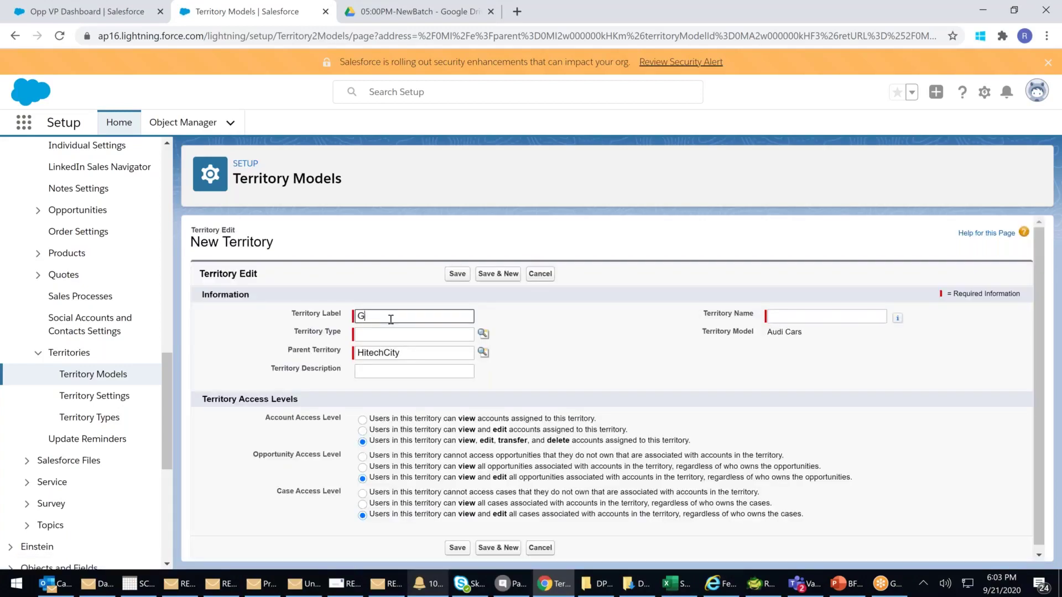
type("achibowli")
key("Tab")
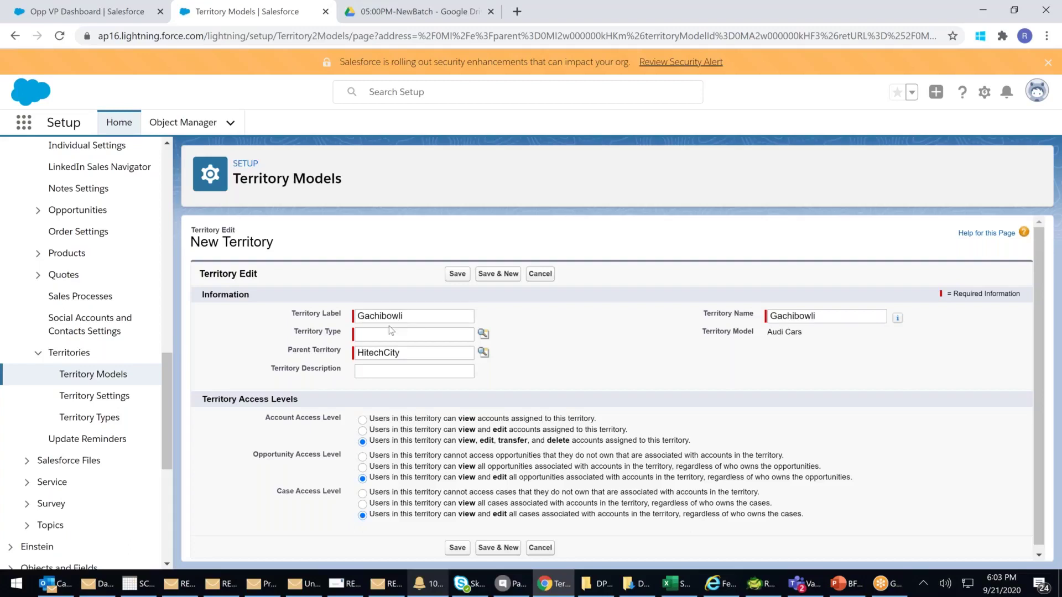
left_click(483, 334)
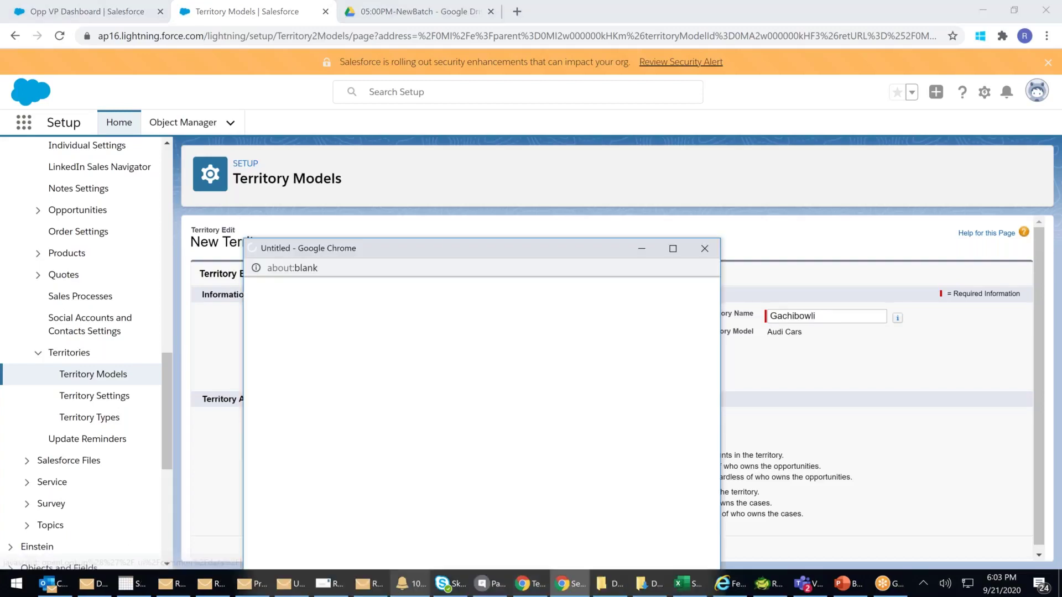
left_click(274, 430)
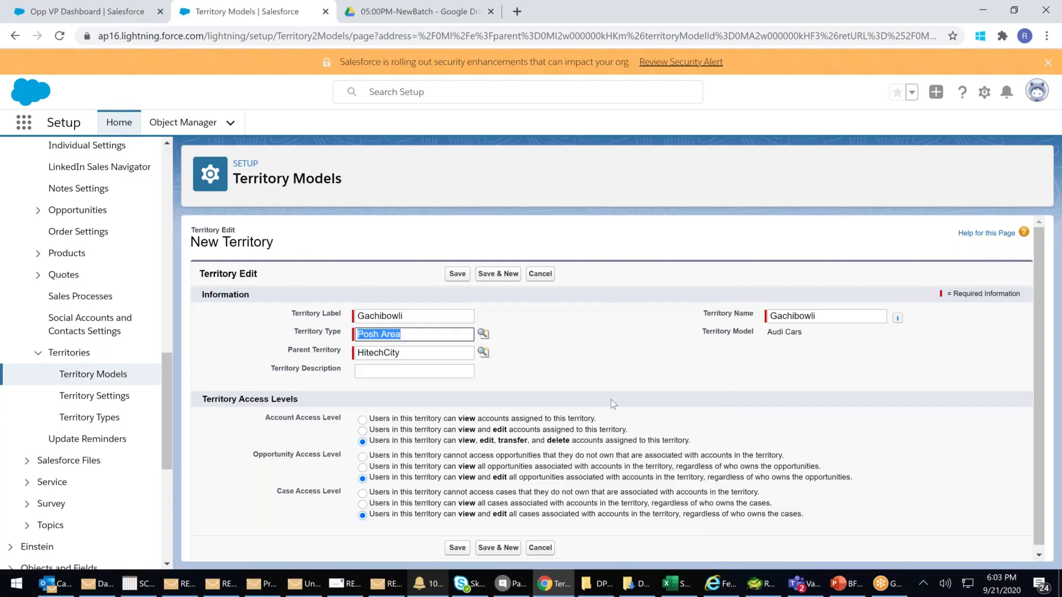
key("Return")
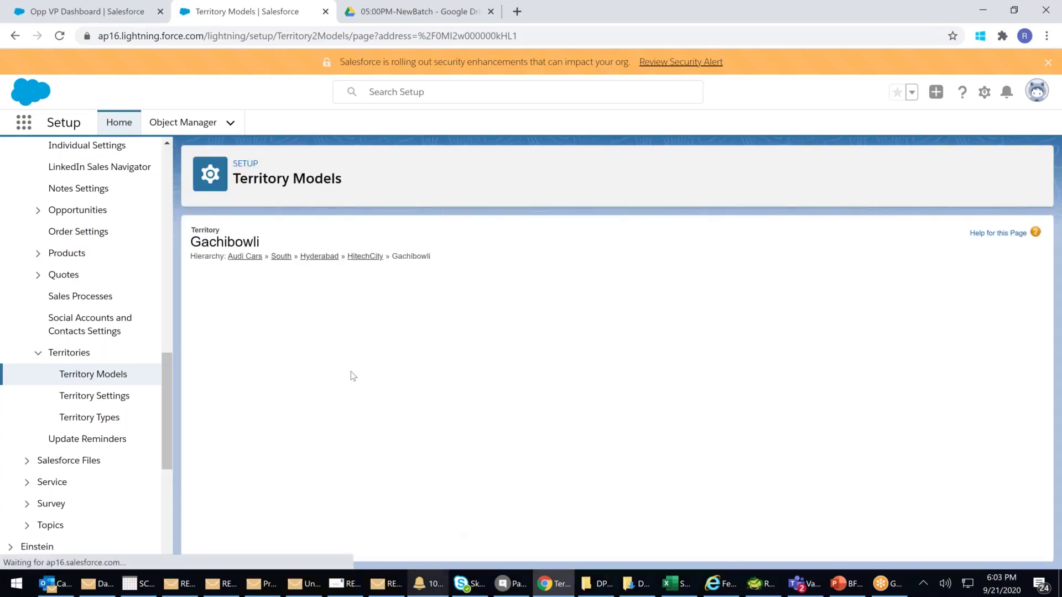
Return to the parent territory HitechCity and start a new assignment rule for it
left_click(365, 257)
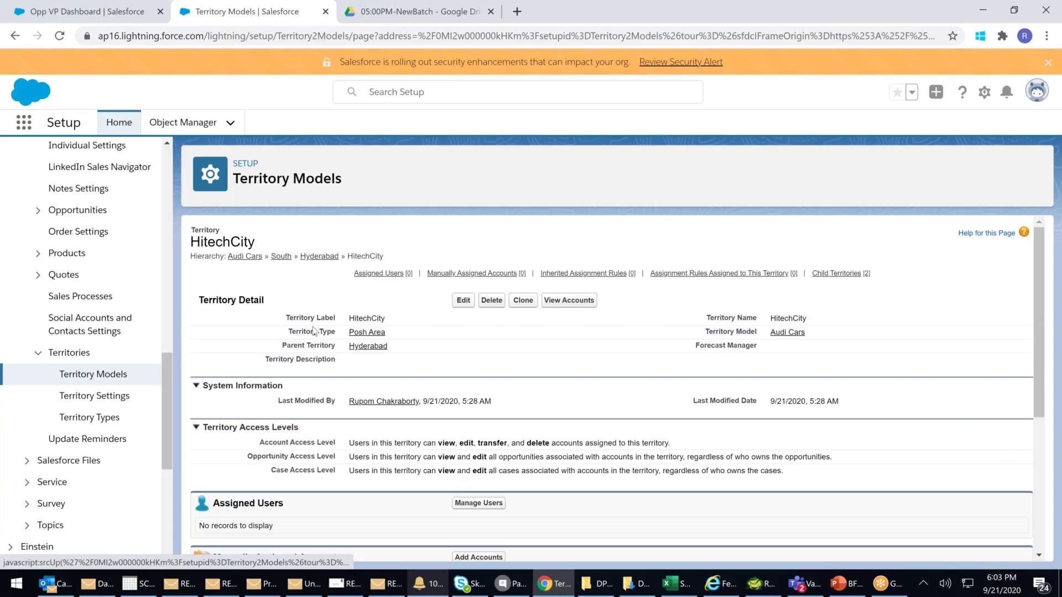
scroll(365, 387, "down", 3)
scroll(257, 528, "down", 2)
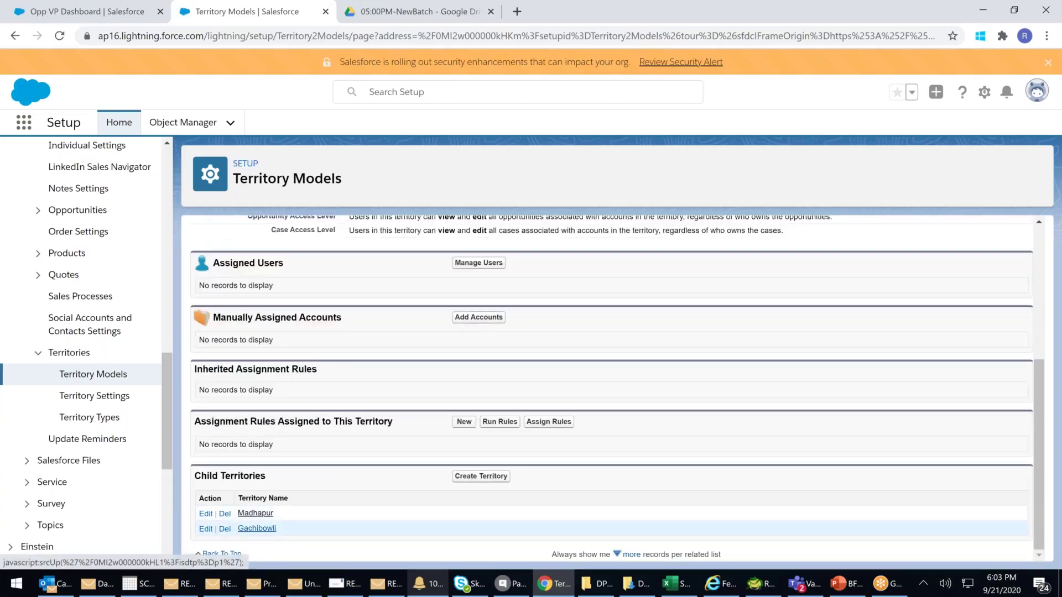
scroll(305, 521, "up", 5)
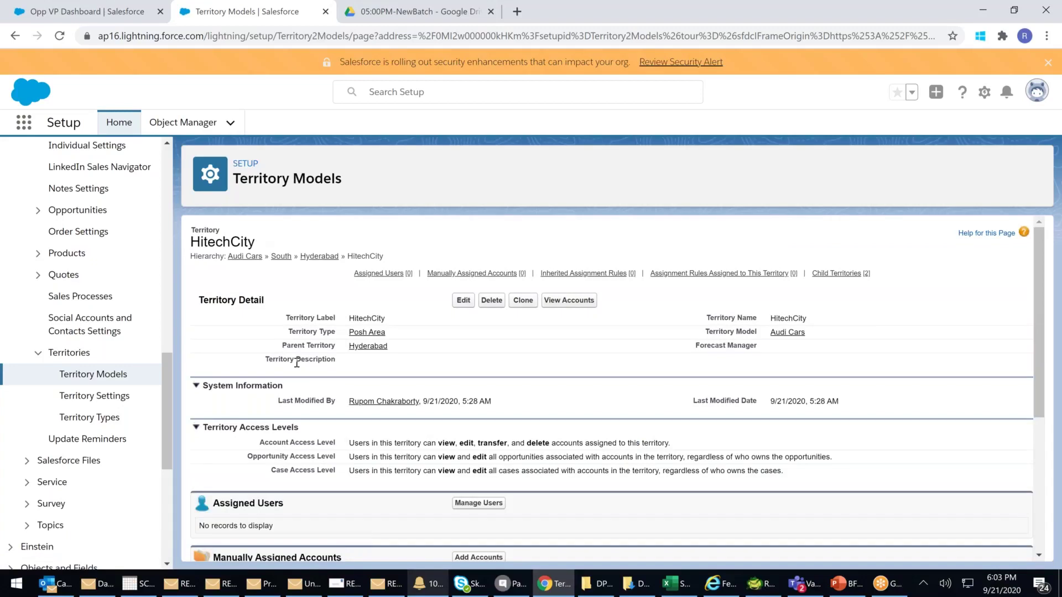
scroll(359, 387, "down", 5)
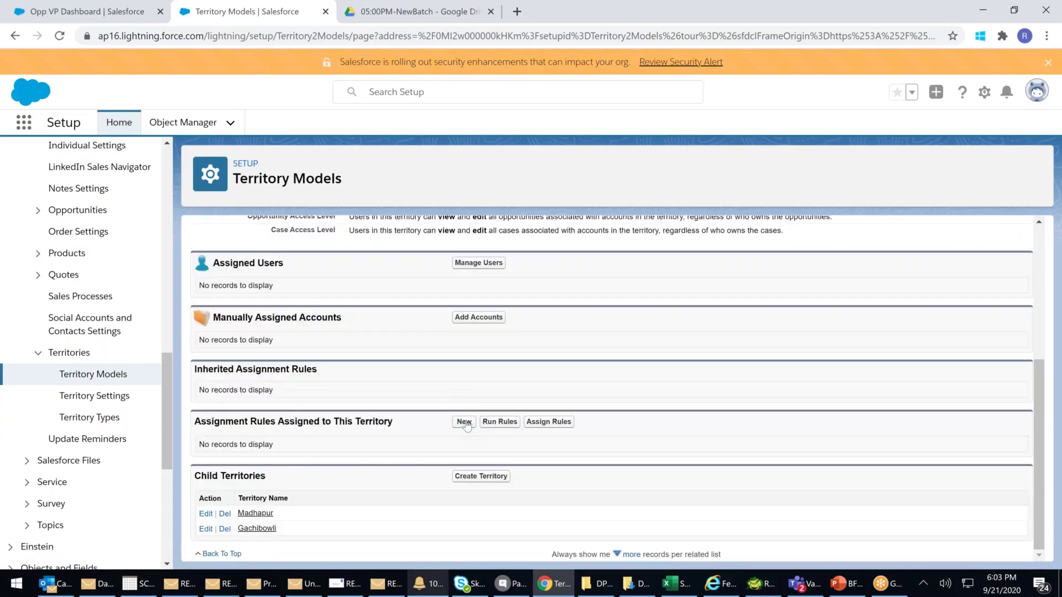
left_click(464, 422)
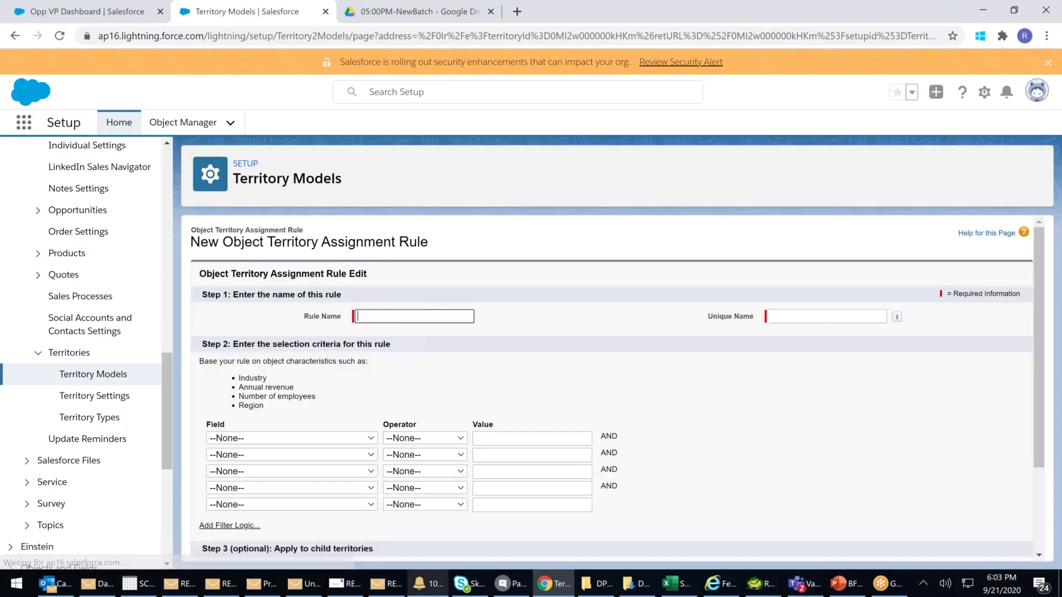
Name the new assignment rule Hitech Cust
left_click(374, 317)
type("Hit")
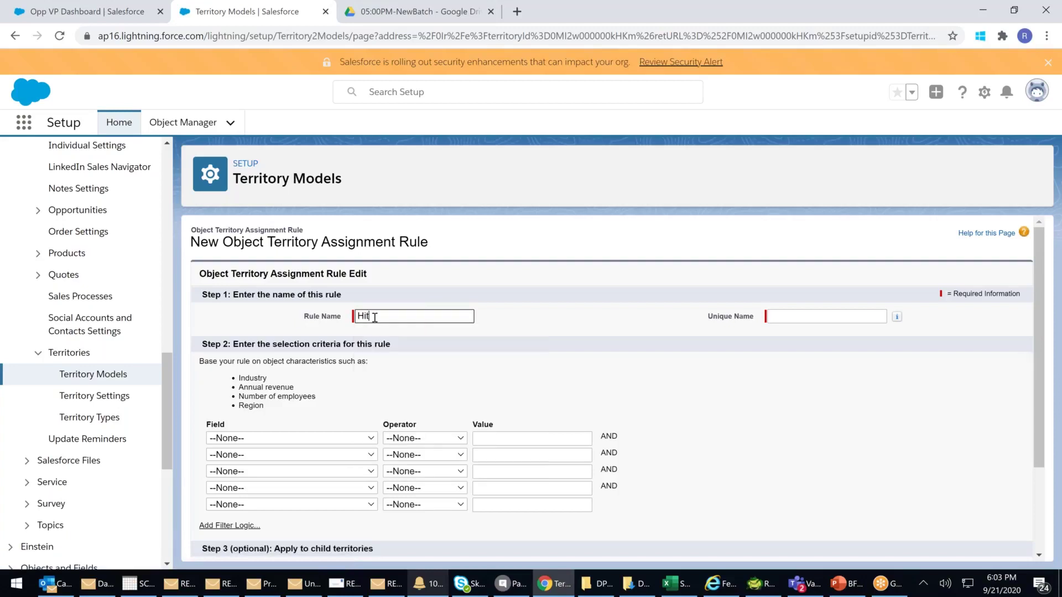
type("esh Ciust")
key("BackSpace")
key("BackSpace")
key("BackSpace")
key("BackSpace")
type("ust")
Set the rule's first criterion to the field Account: Billing Street with the operator contains
left_click(295, 440)
scroll(288, 357, "down", 1)
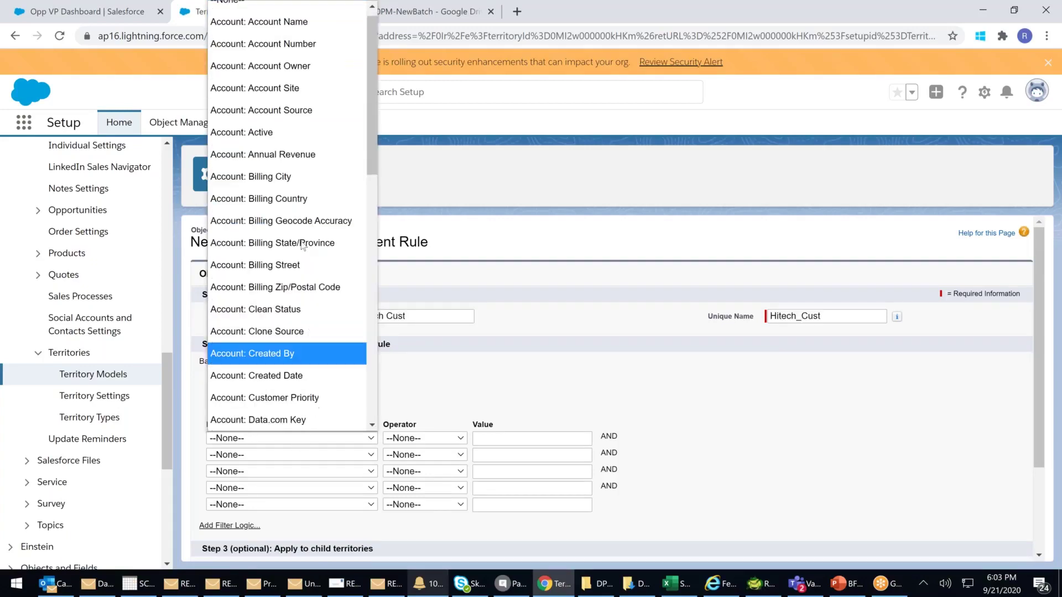
left_click(285, 266)
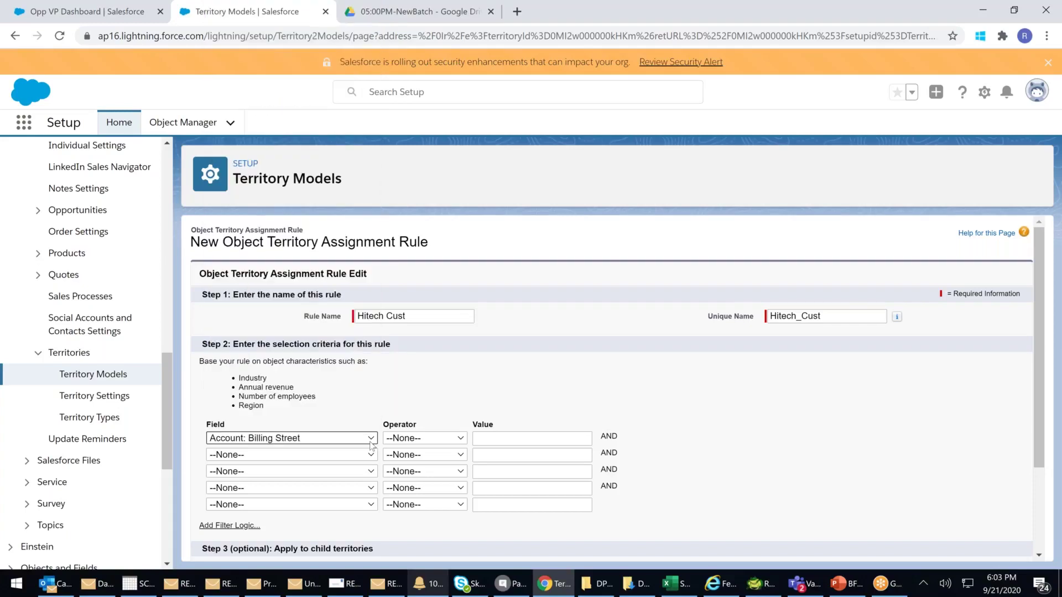
left_click(422, 439)
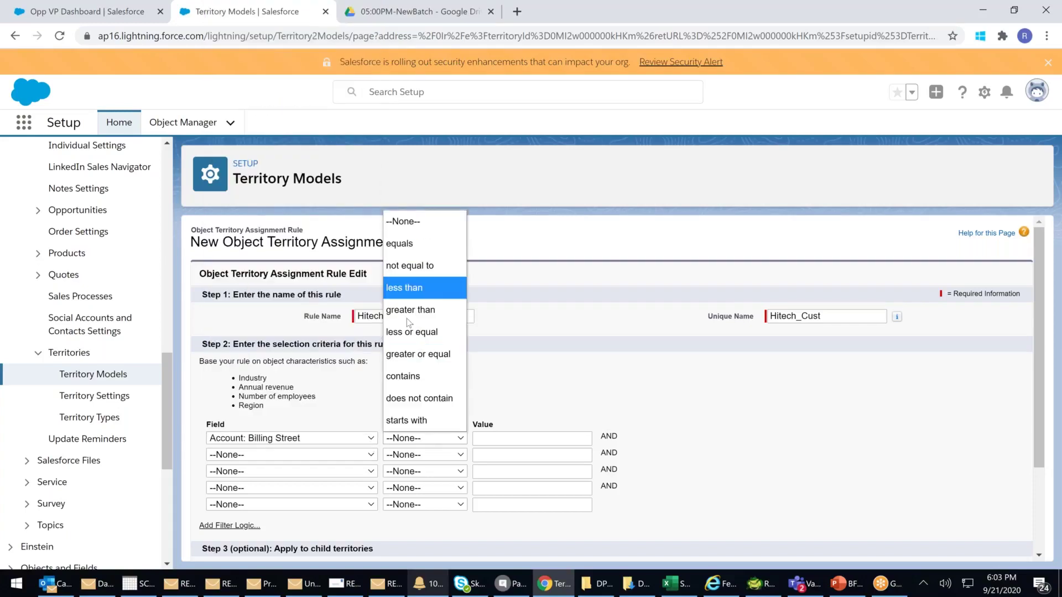
left_click(406, 386)
left_click(479, 439)
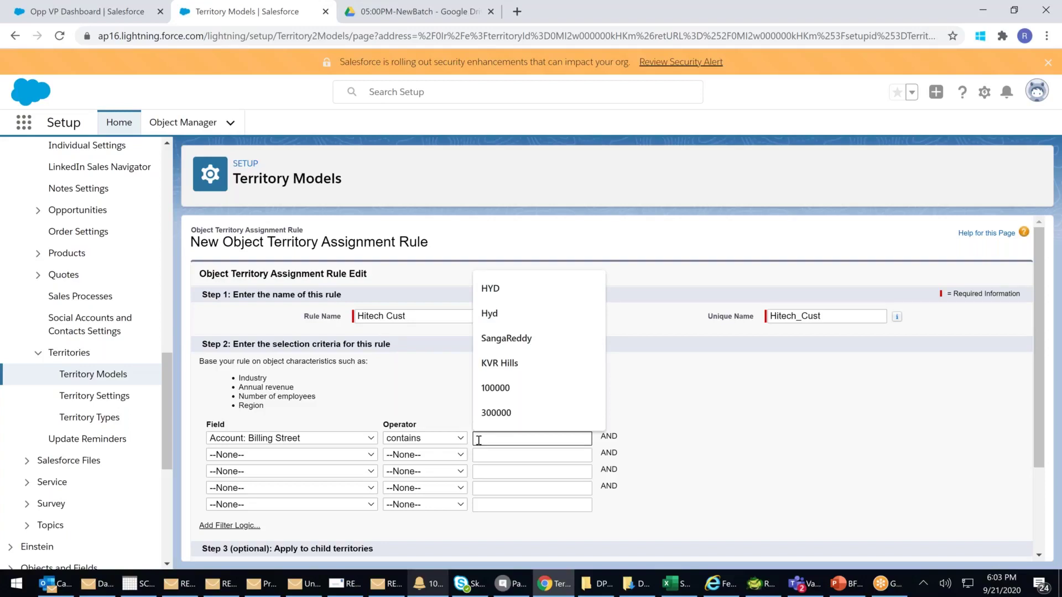
left_click(304, 437)
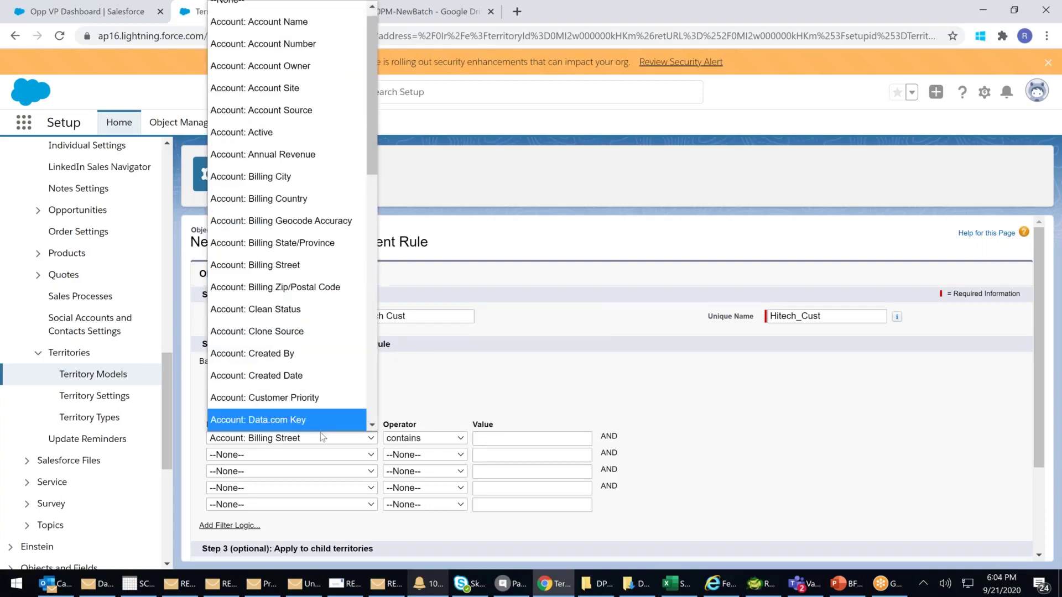
key("Down")
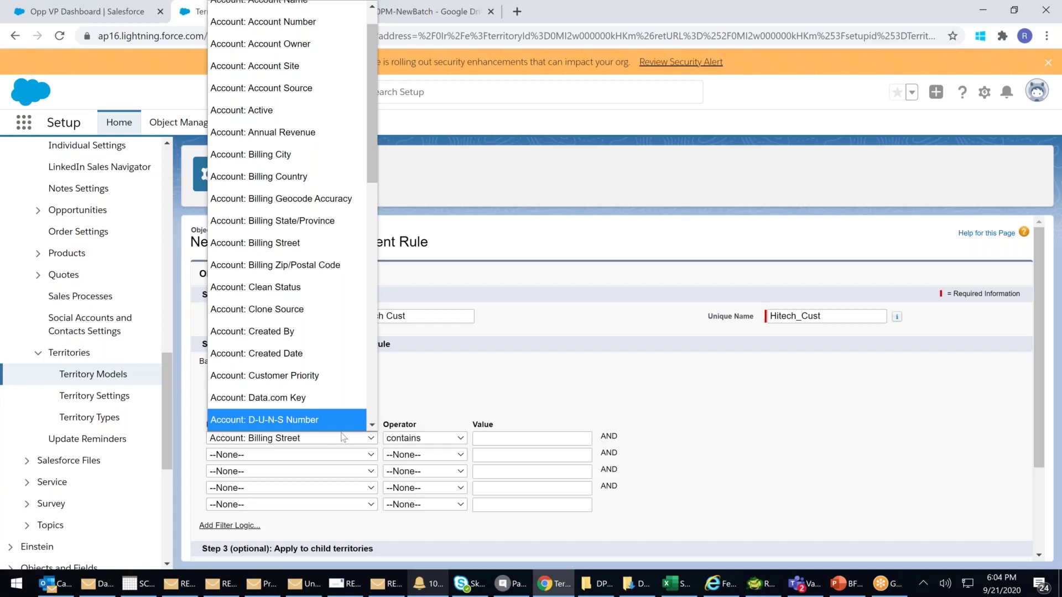
key("Escape")
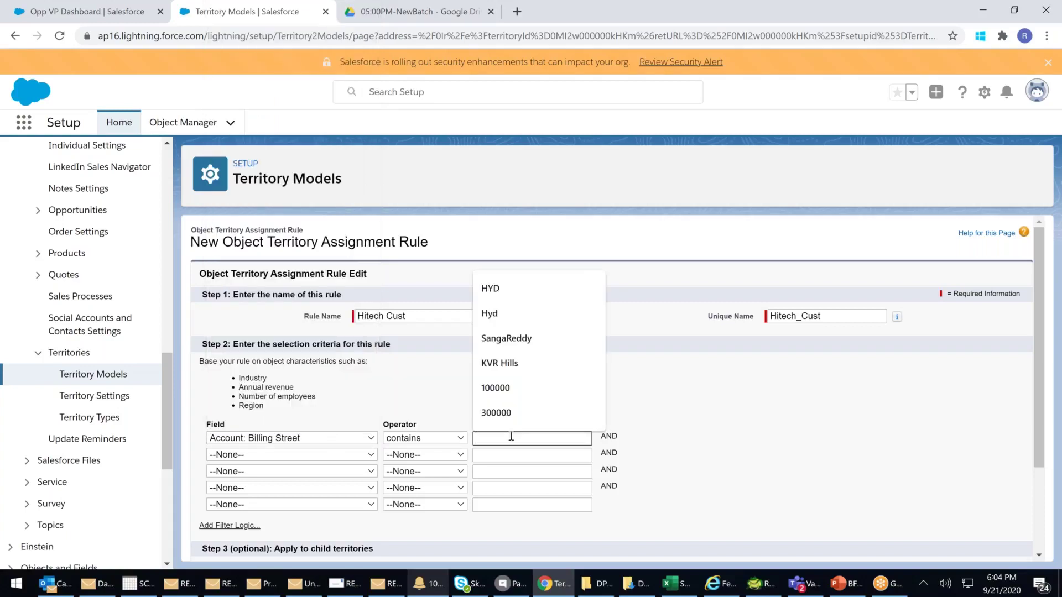
Enter Inorbit as the value of the first Billing Street criterion
type("iN")
key("BackSpace")
key("BackSpace")
type("oNORBI")
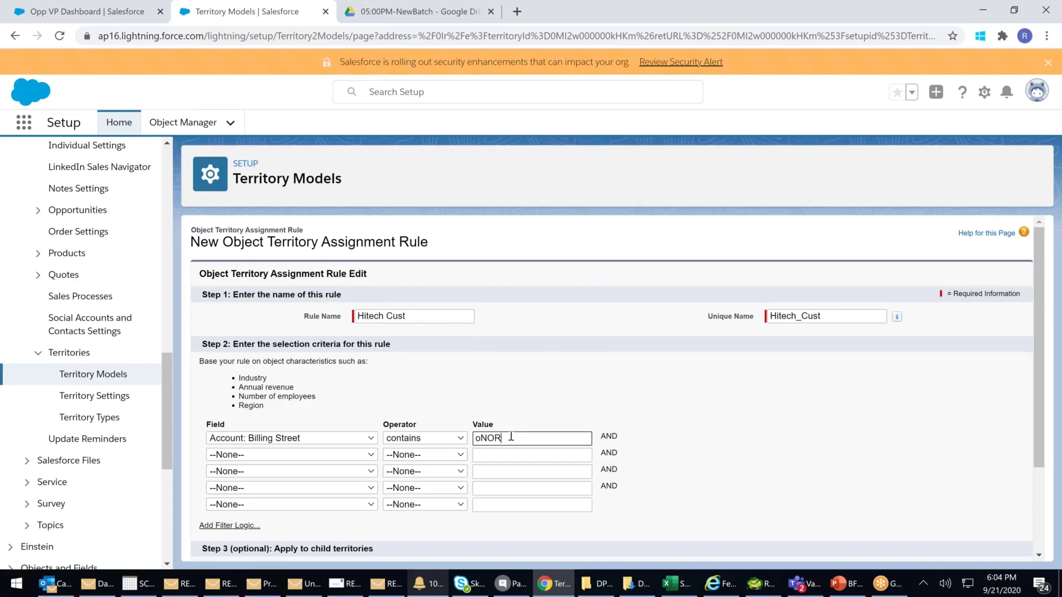
key("BackSpace")
key("BackSpace")
key("BackSpace")
key("BackSpace")
key("BackSpace")
type("Inorbit")
Add a second criterion: Account: Billing Street contains Kavuri Hill
left_click(282, 459)
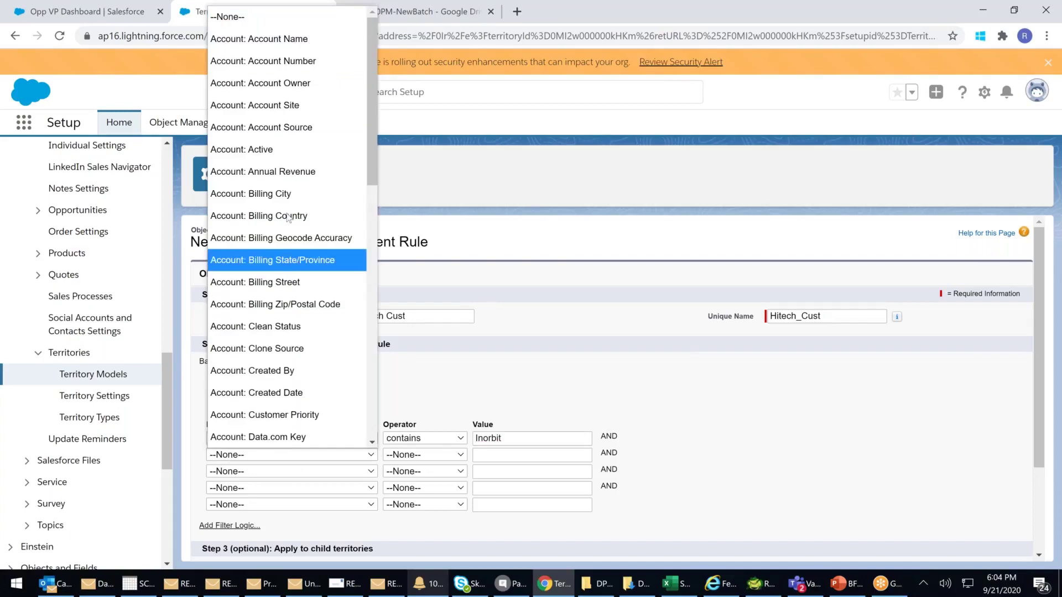
left_click(292, 283)
left_click(422, 453)
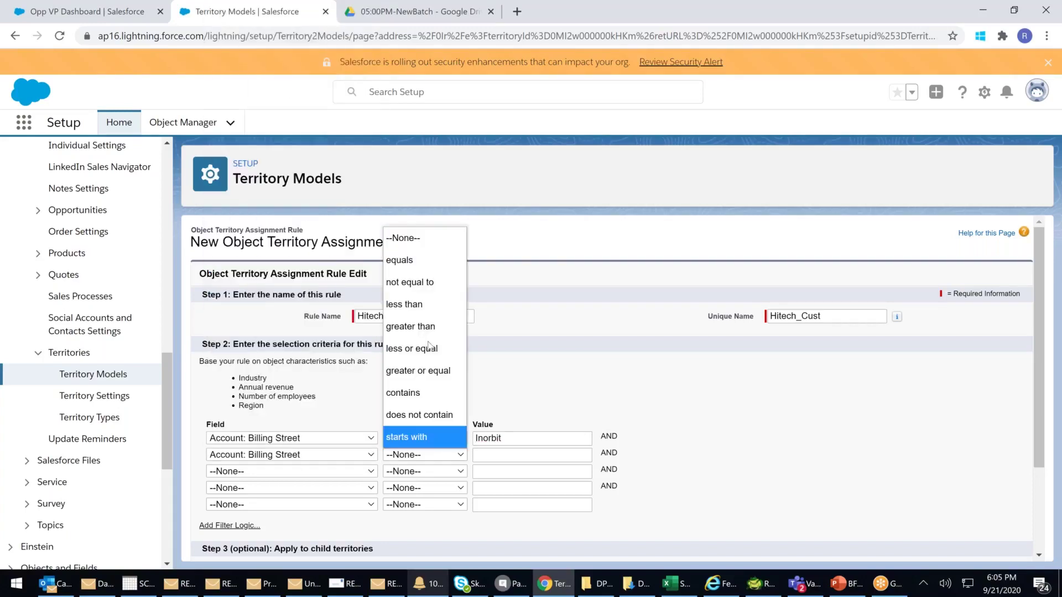
left_click(394, 393)
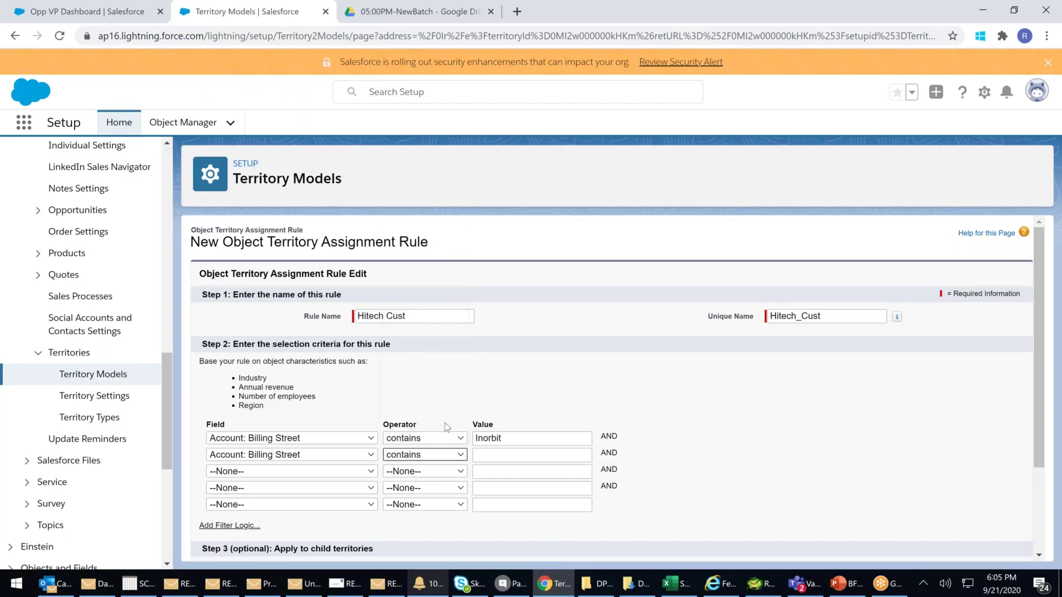
left_click(484, 460)
type("K")
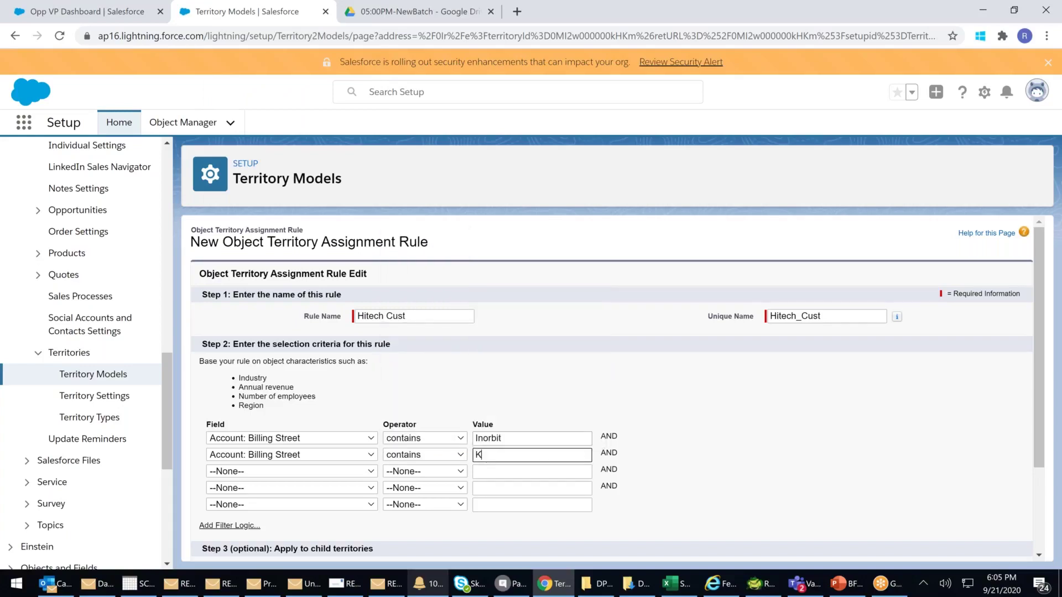
type("avuri Hill")
Add a third criterion: Account: Billing Street contains Whitefields
left_click(324, 479)
left_click(323, 475)
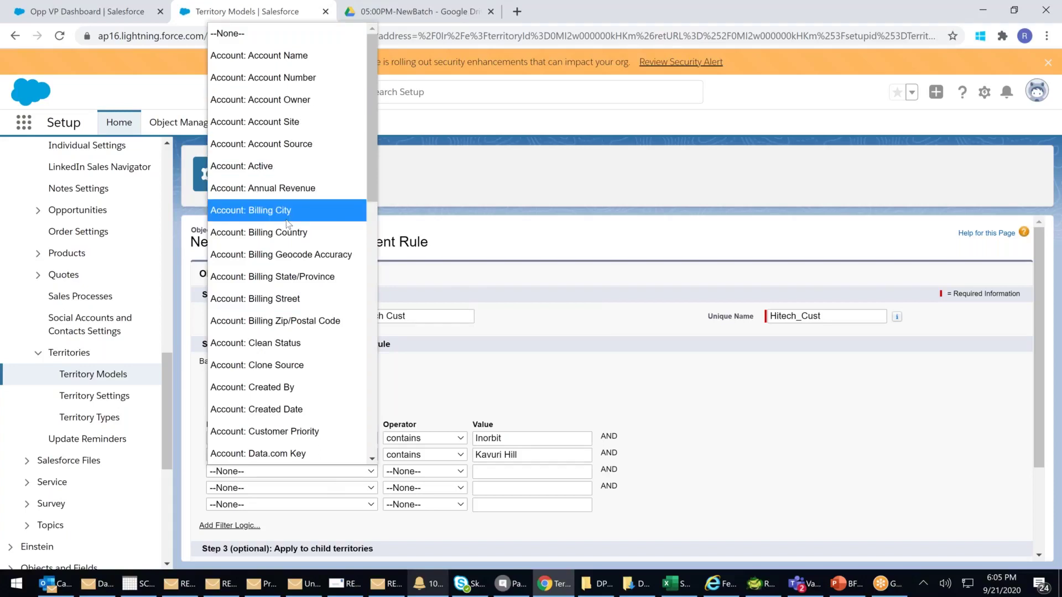
left_click(285, 299)
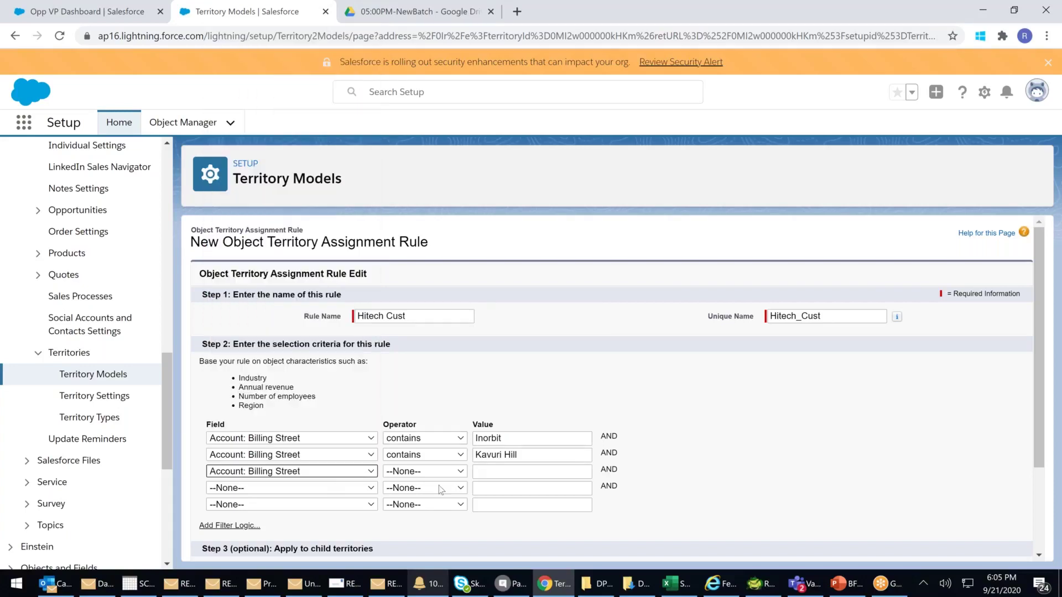
left_click(426, 471)
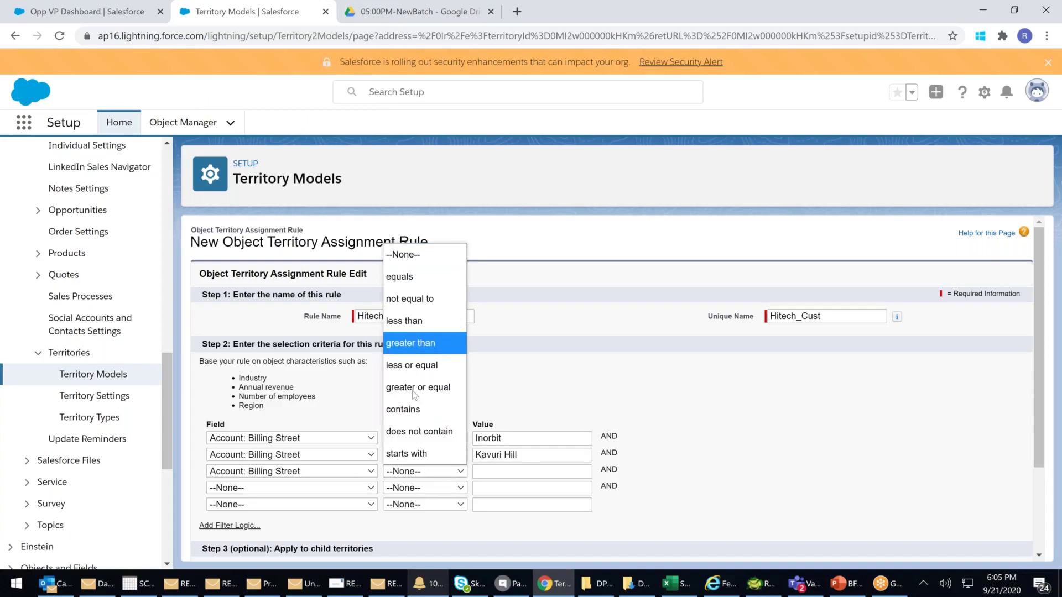
left_click(415, 409)
left_click(500, 477)
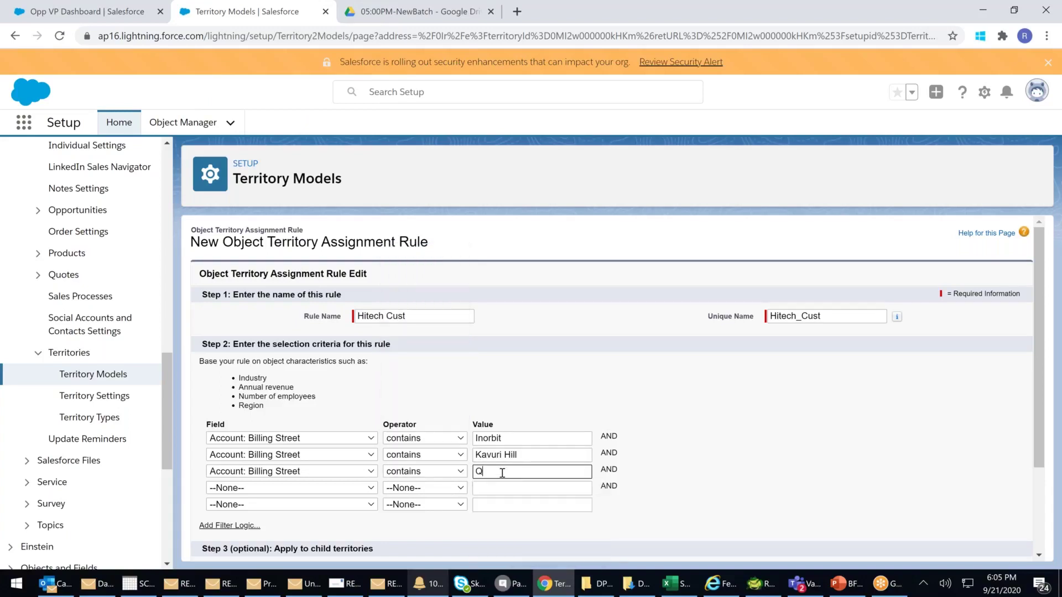
type("Q")
key("BackSpace")
type("w")
key("BackSpace")
type("Whitefields")
left_click(711, 431)
Add filter logic to the Hitech Cust rule and set it to 1 or 2 or 3
scroll(711, 430, "down", 1)
left_click(229, 447)
double_click(217, 476)
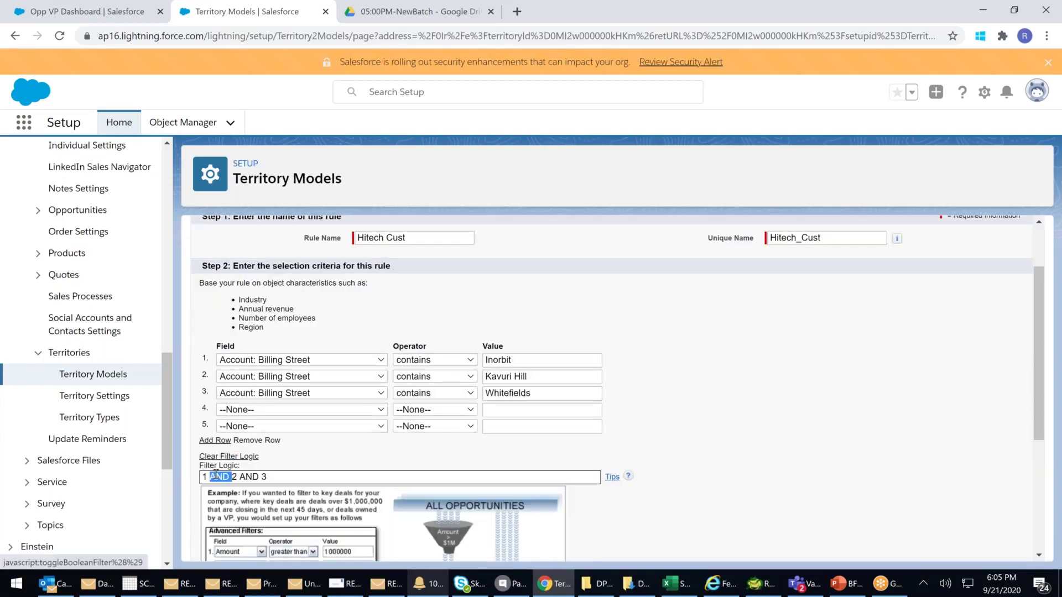
type("or")
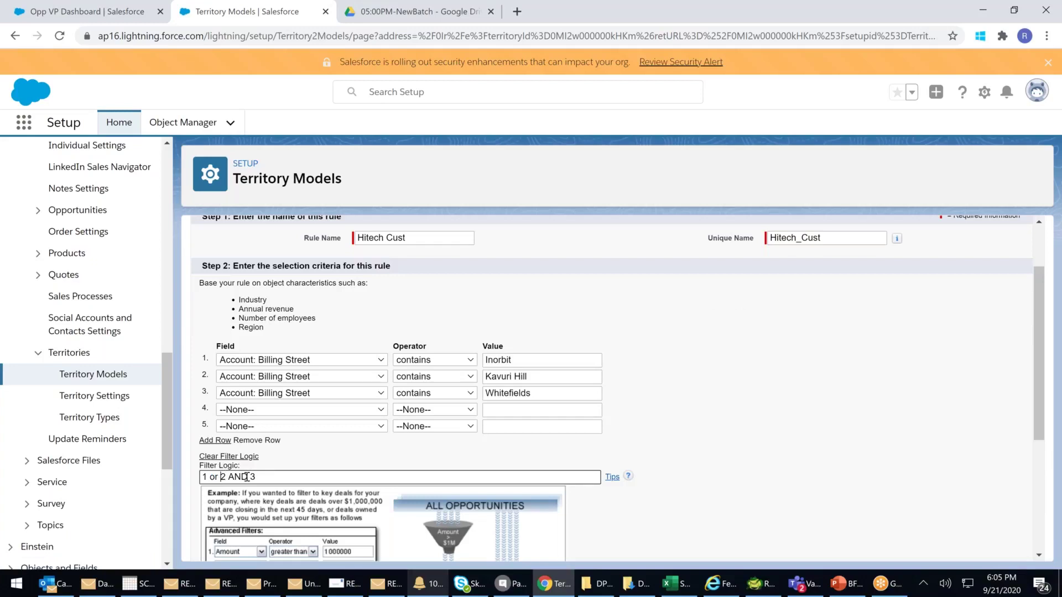
double_click(247, 476)
type("or")
left_click(357, 446)
Apply the Hitech Cust rule to HitechCity and its descendants, set it as active, and save it
scroll(357, 447, "down", 4)
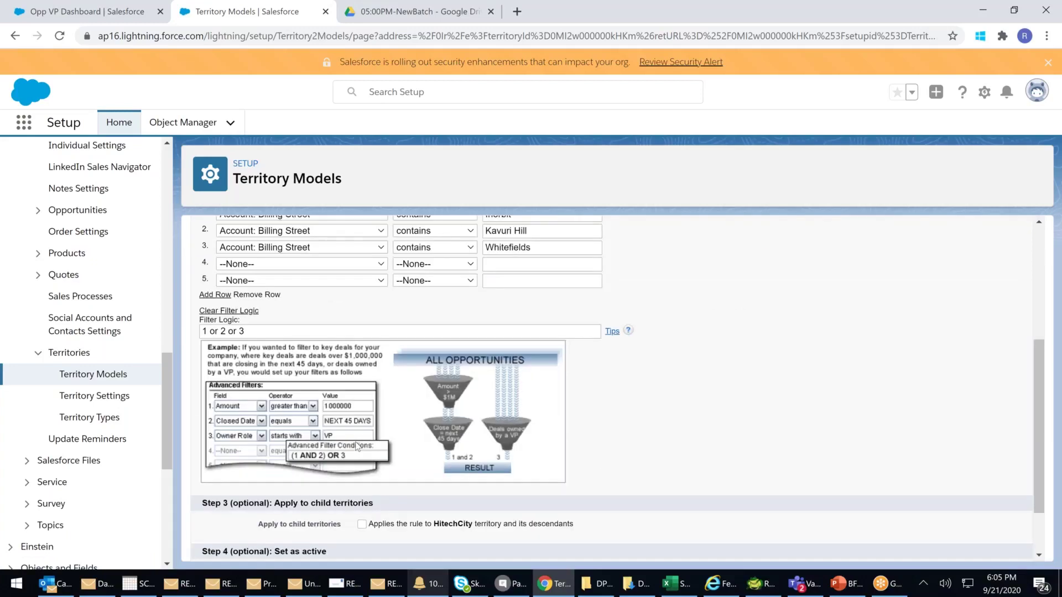
left_click(362, 452)
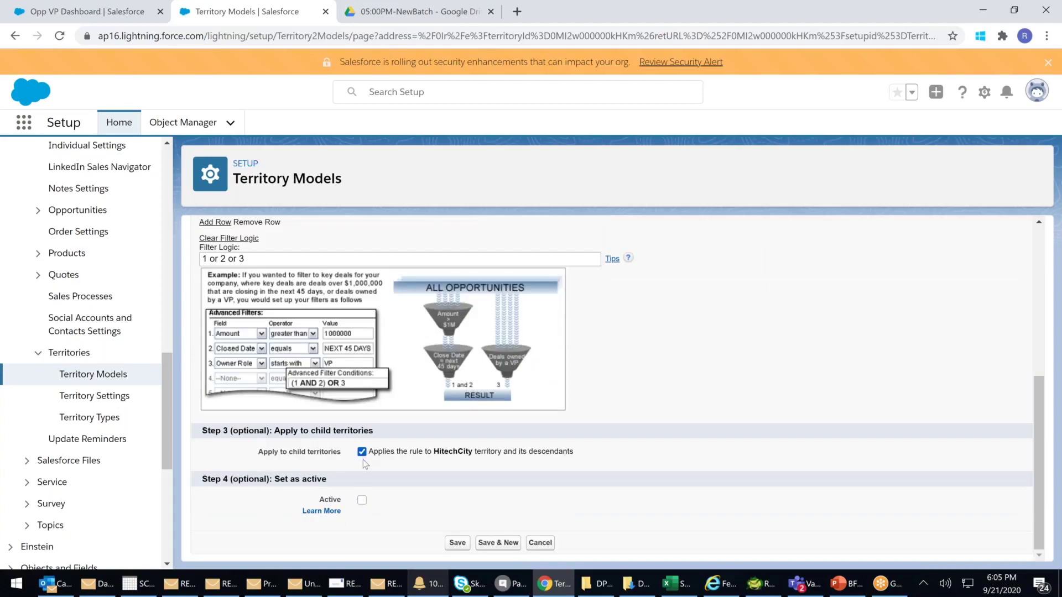
left_click(362, 501)
left_click(457, 543)
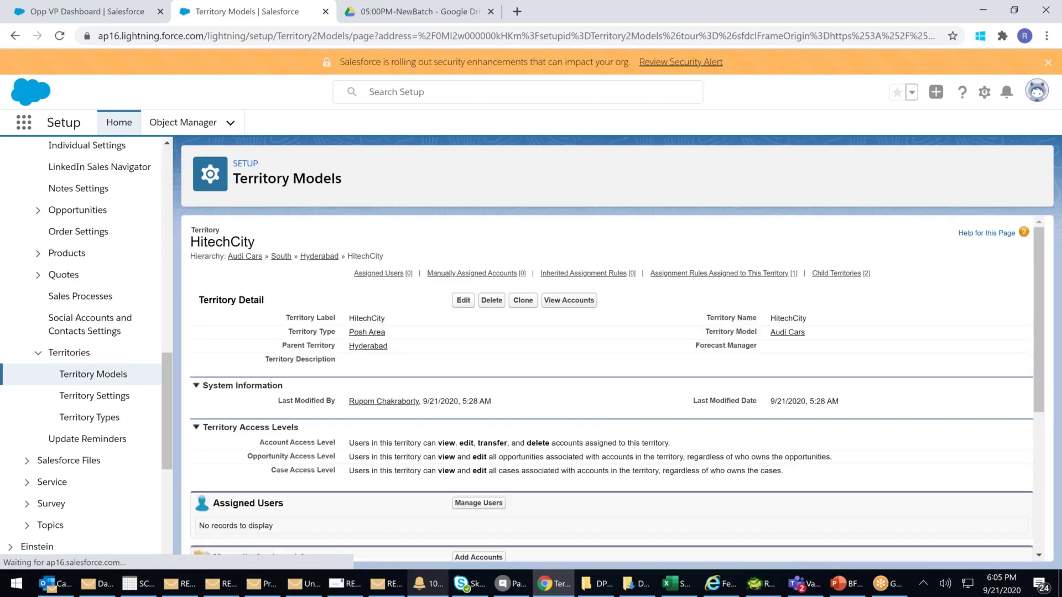
Open HitechCity's child territory Madhapur and examine its inherited assignment rules
scroll(526, 394, "down", 5)
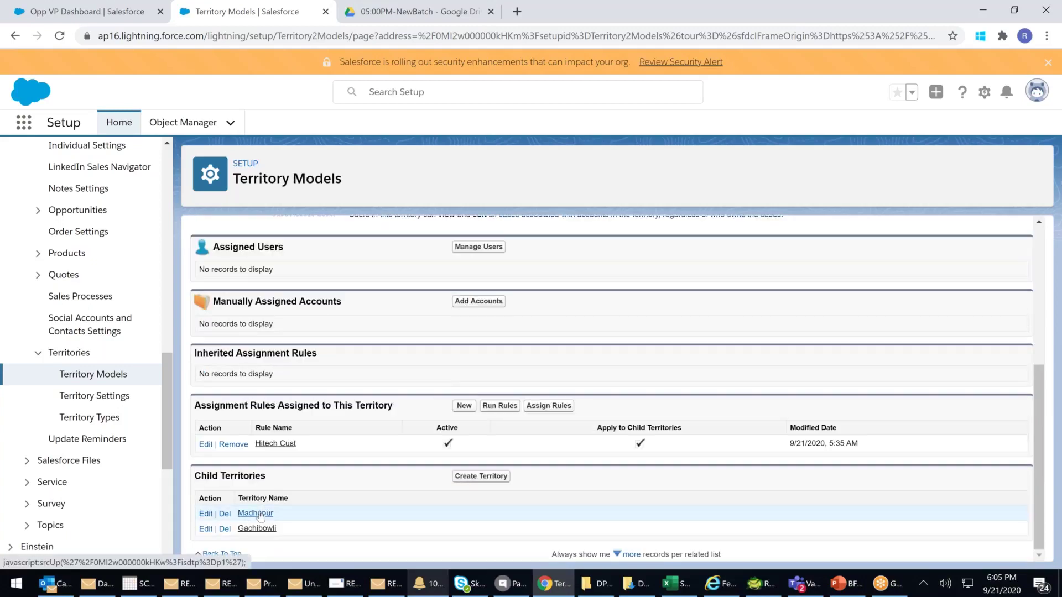
left_click(260, 515)
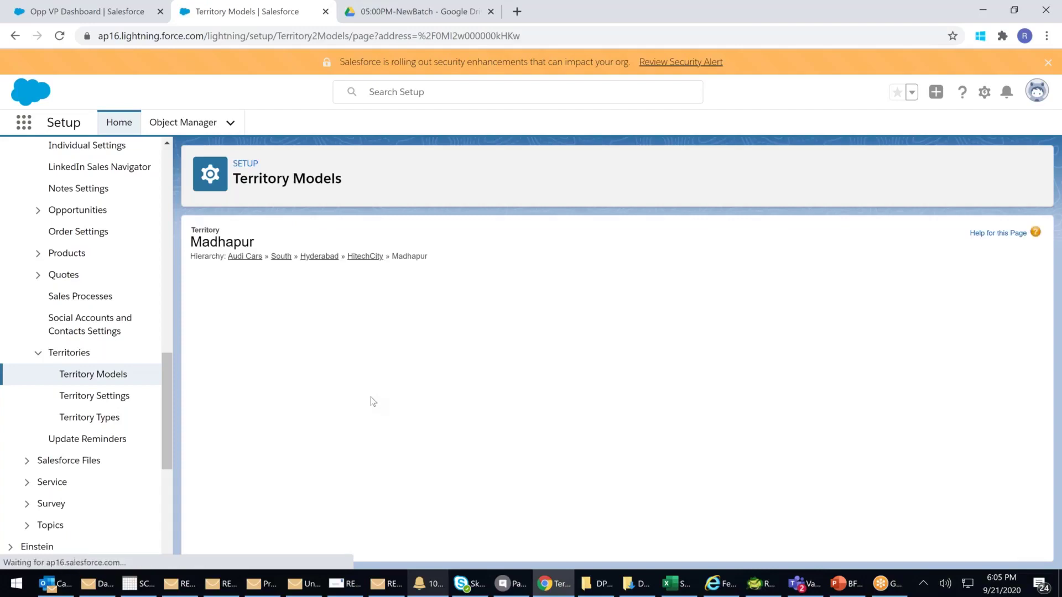
scroll(371, 402, "down", 4)
left_click_drag(239, 402, 368, 403)
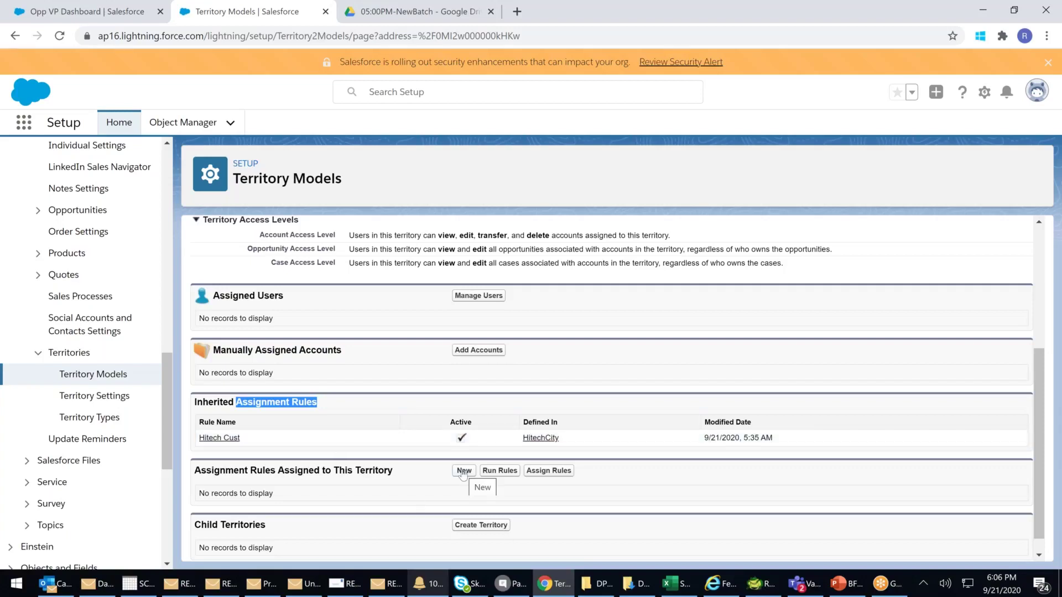
scroll(465, 474, "up", 3)
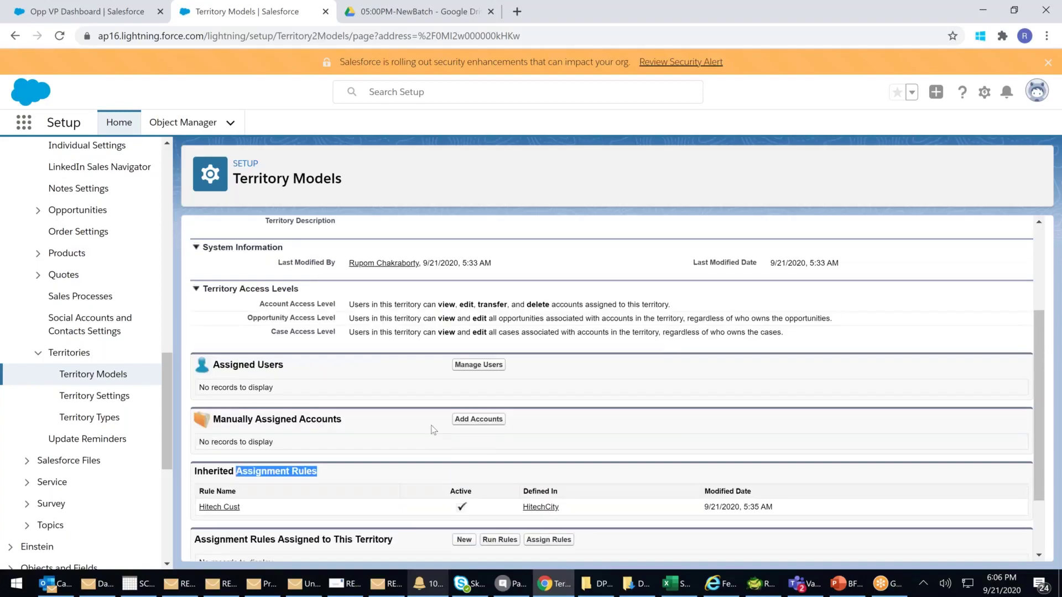
scroll(470, 477, "down", 3)
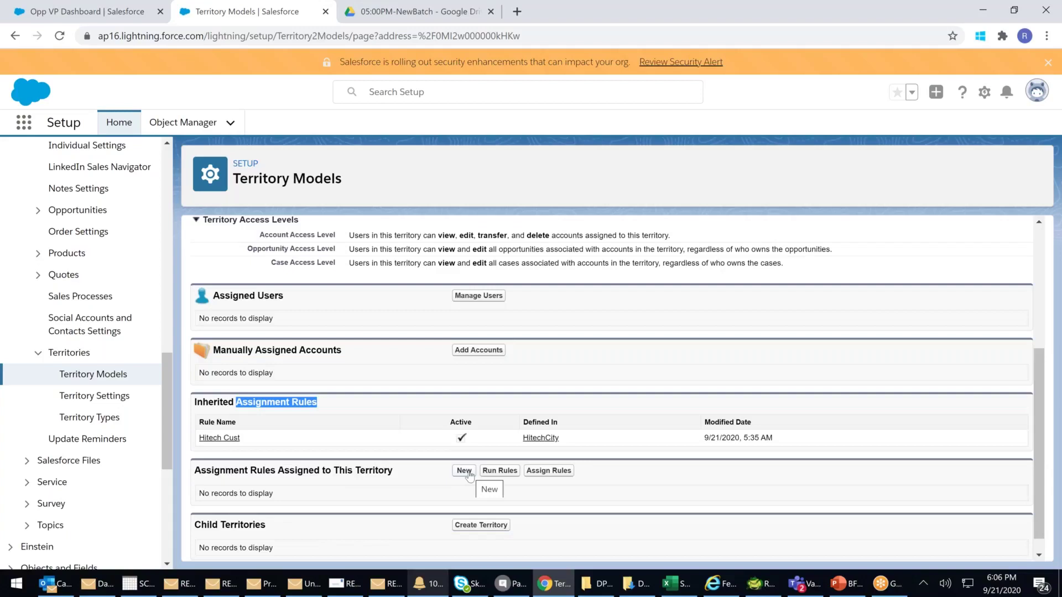
left_click(560, 471)
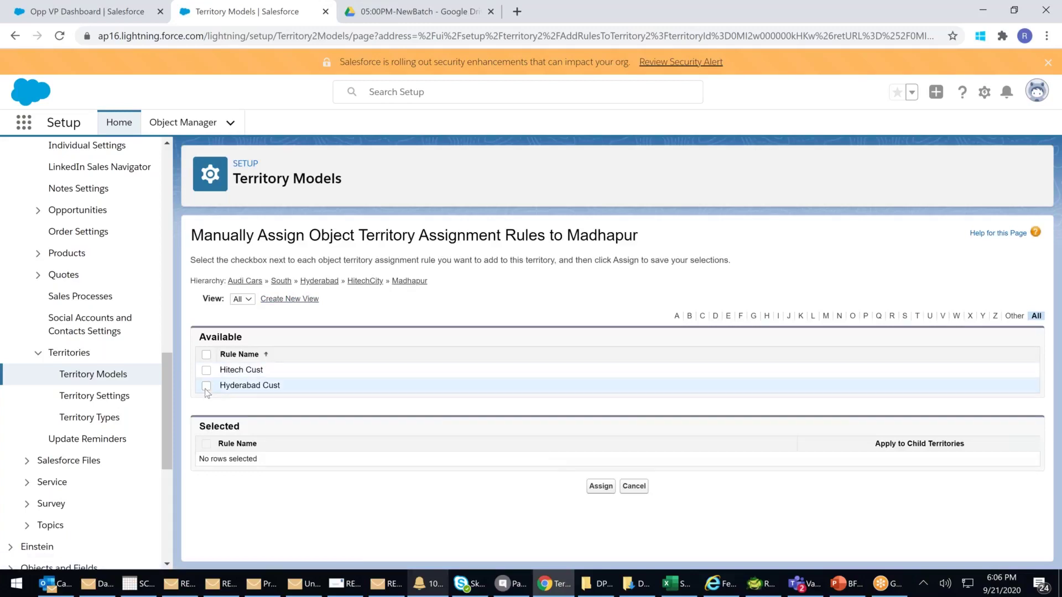
left_click(207, 386)
left_click(206, 386)
left_click(206, 385)
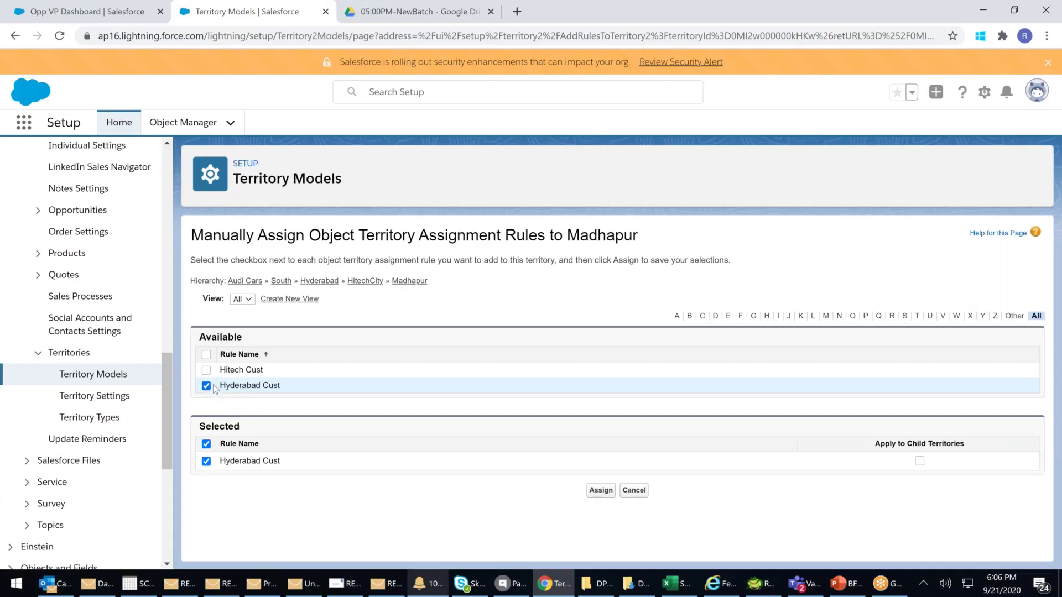
left_click(643, 492)
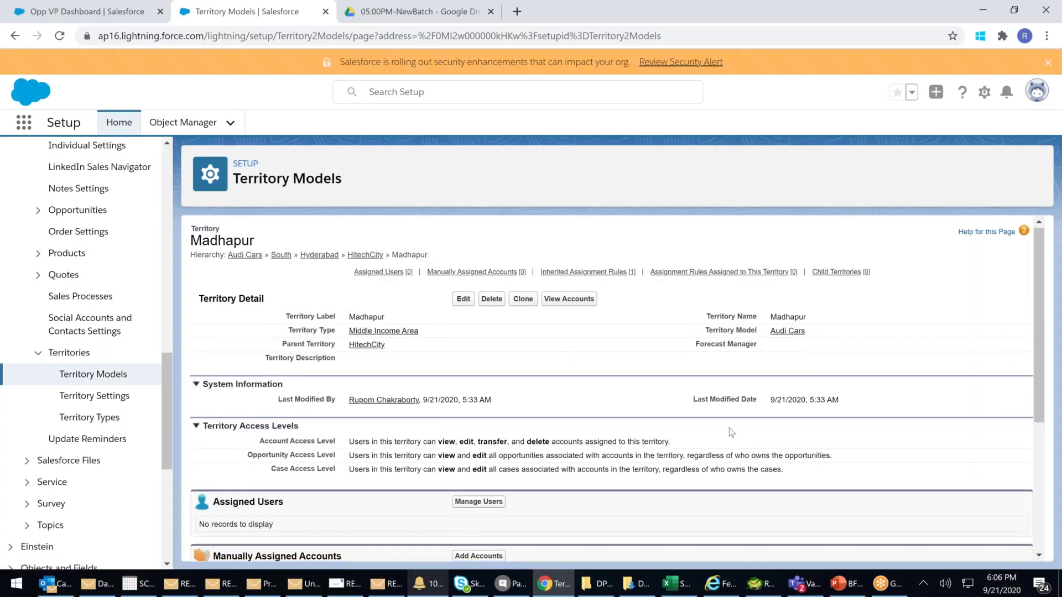
Examine Madhapur's territory details, inherited assignment rules and the rules assigned to this territory
scroll(558, 362, "down", 3)
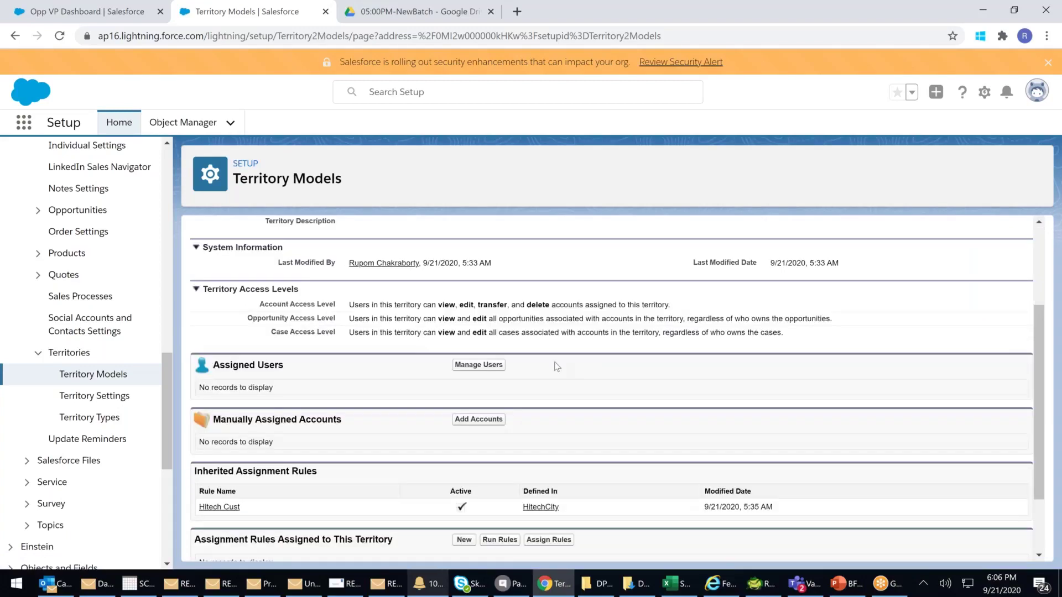
scroll(557, 367, "down", 2)
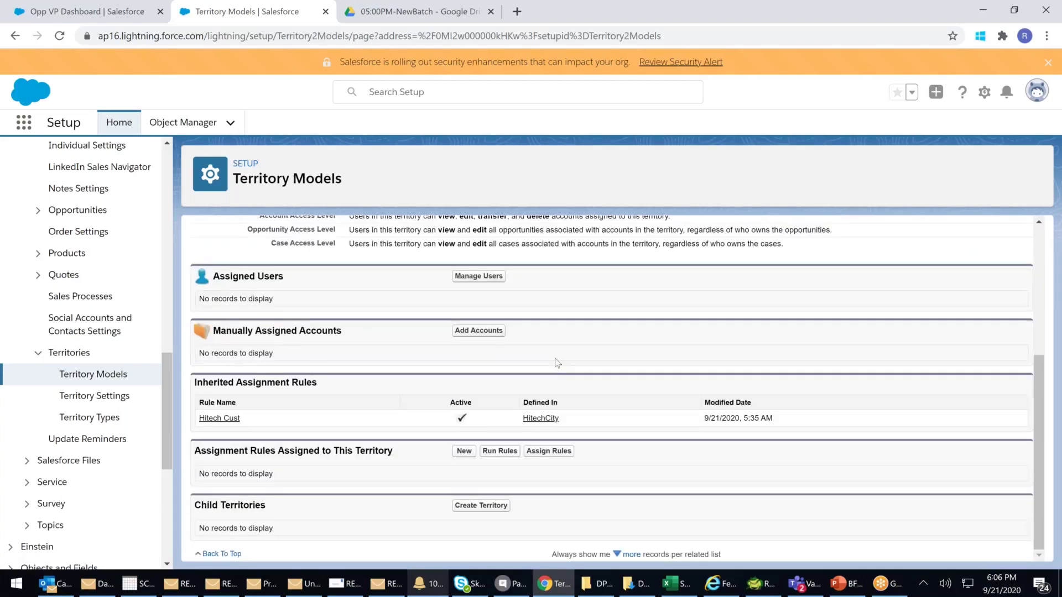
scroll(557, 362, "up", 5)
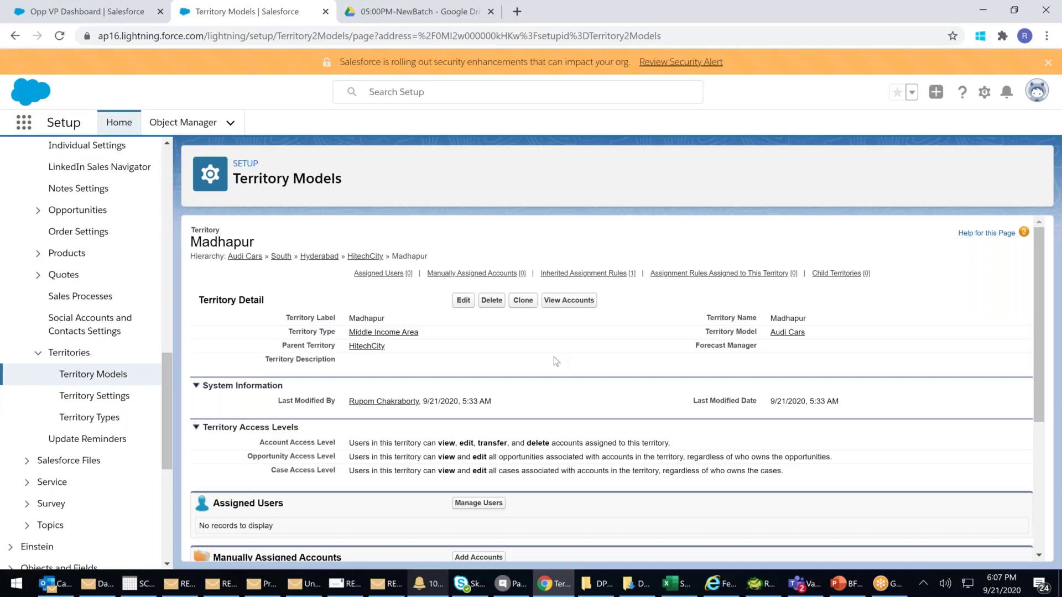
scroll(538, 410, "down", 4)
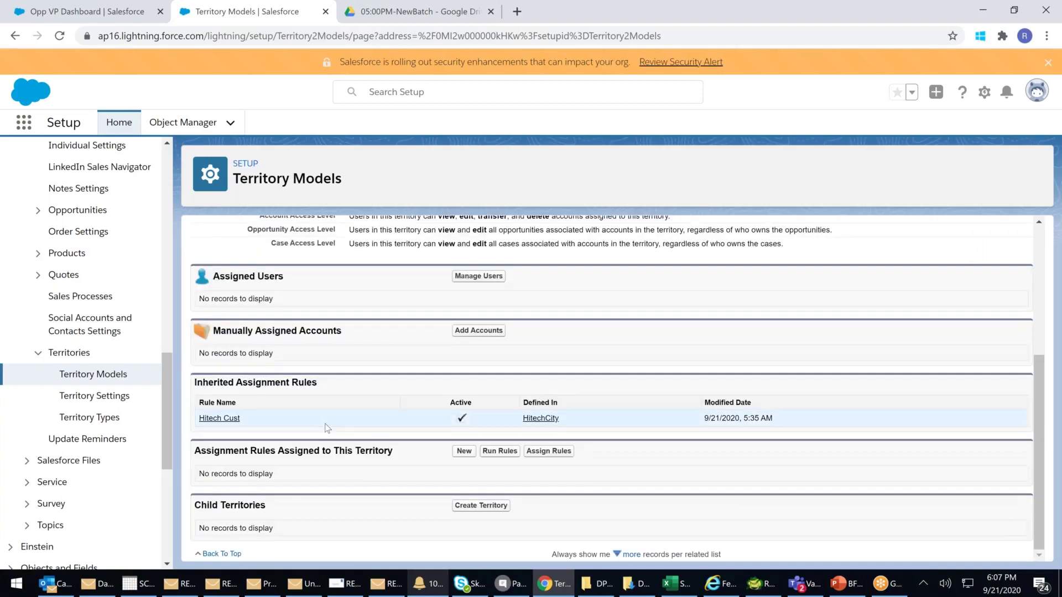
scroll(327, 427, "up", 5)
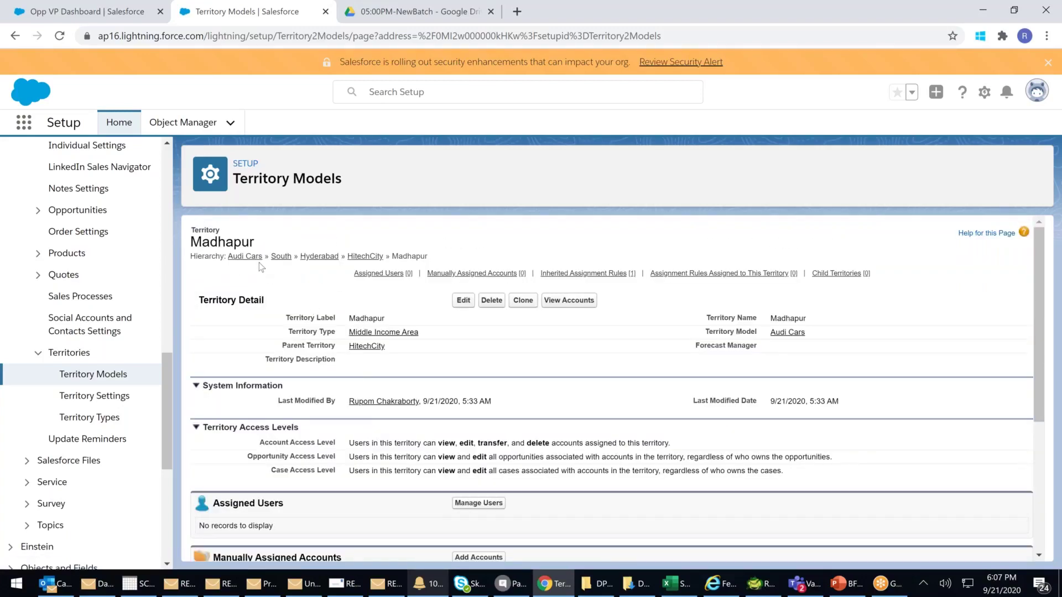
scroll(494, 382, "down", 4)
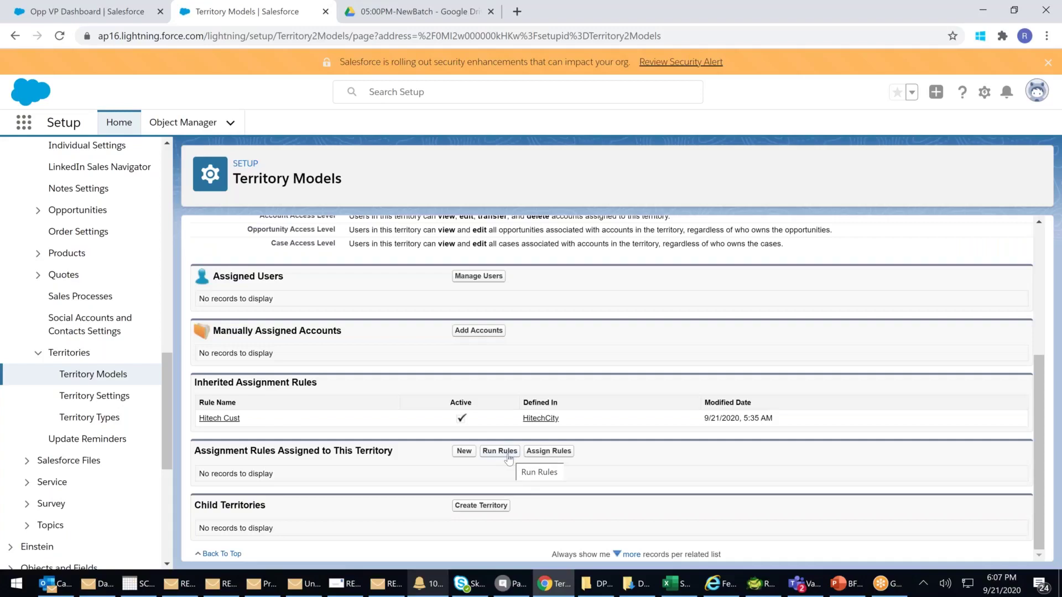
scroll(509, 459, "up", 4)
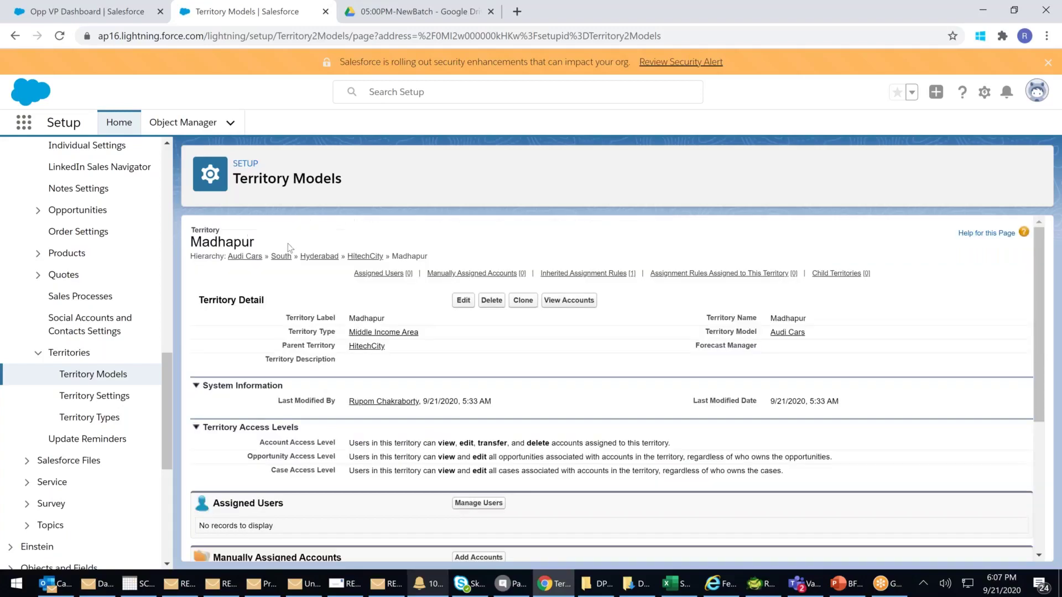
Open the Audi Cars territory hierarchy from Madhapur and activate the territory model
left_click(258, 258)
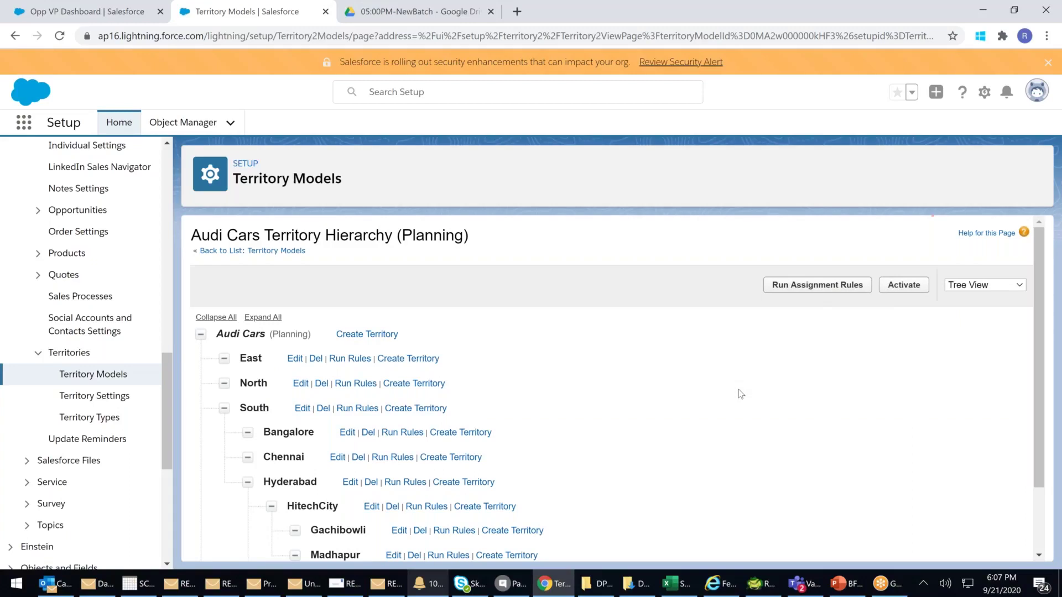
scroll(739, 390, "down", 2)
scroll(767, 387, "up", 2)
left_click(903, 286)
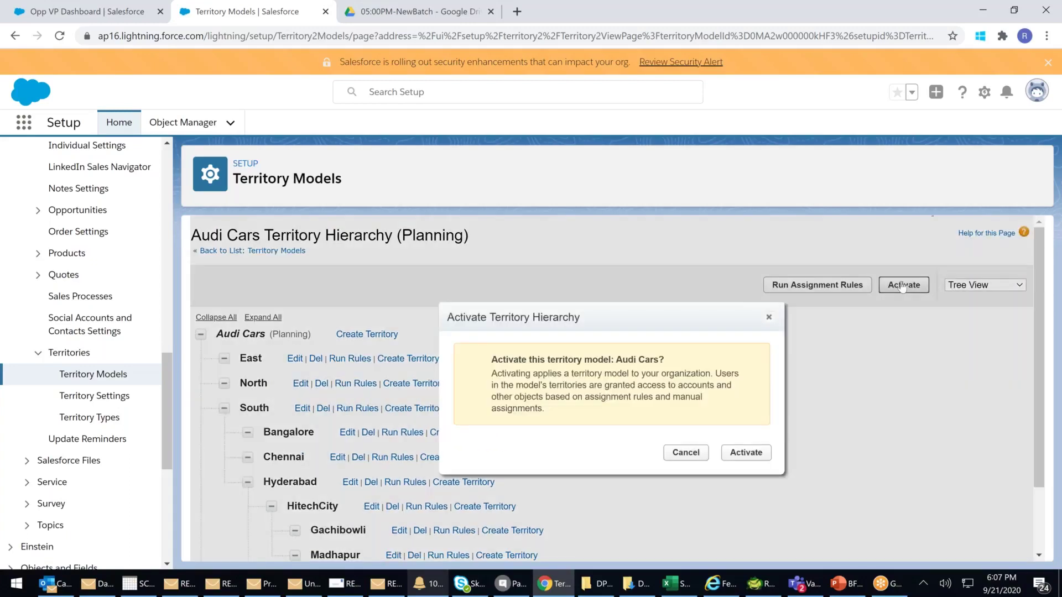
left_click(747, 453)
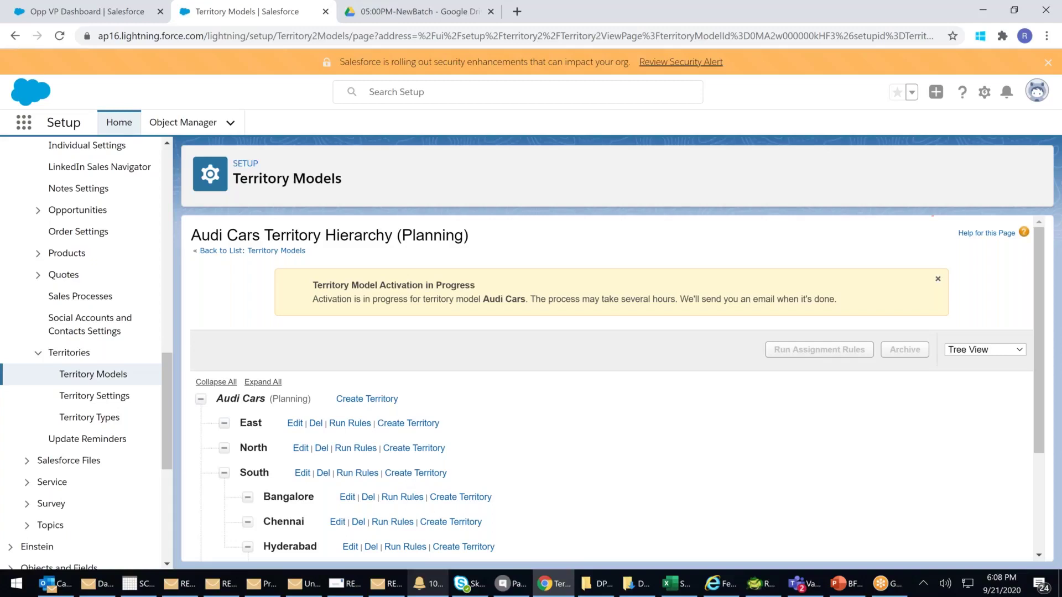
Read the activation notice for Audi Cars and return to the Territory Models list to check the model's state
scroll(571, 433, "down", 1)
scroll(571, 433, "up", 1)
left_click_drag(350, 296, 581, 309)
left_click(624, 334)
left_click(105, 371)
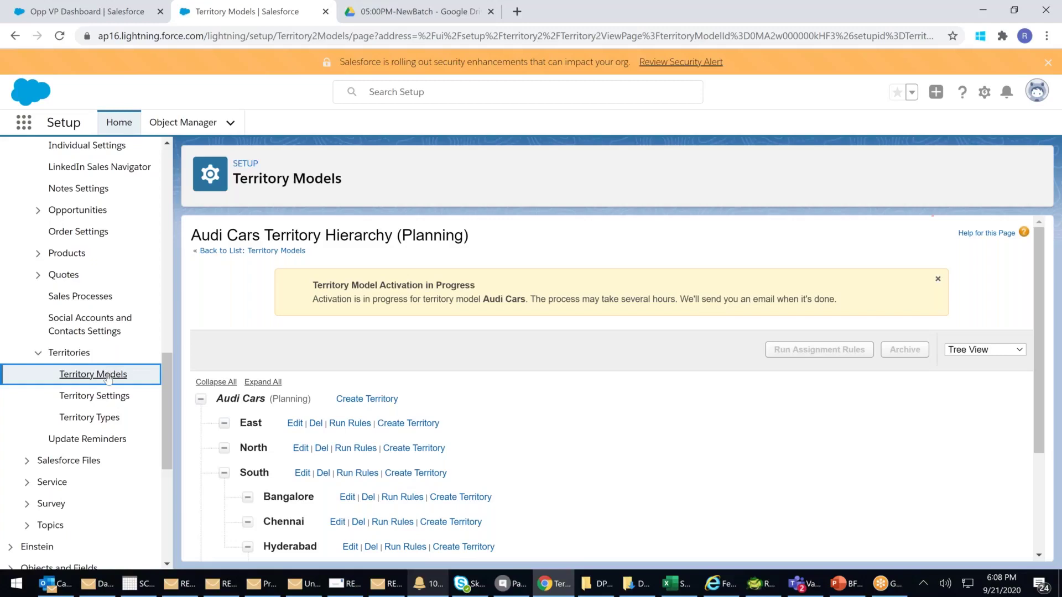
left_click(109, 376)
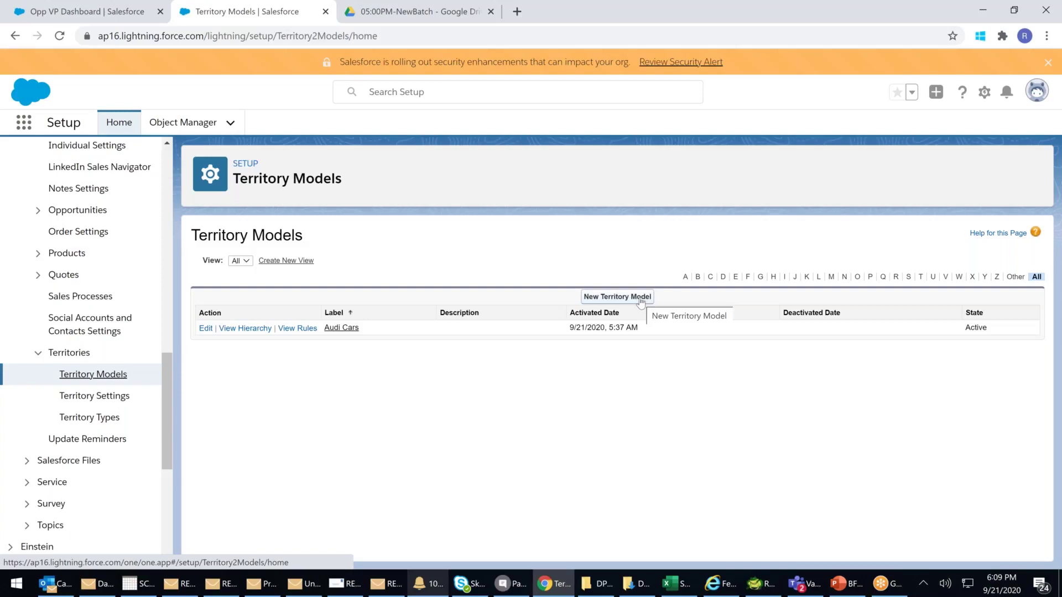
Look at the user assignment page for the Hyderabad territory in the Audi Cars hierarchy, and return to the Territory Models list
left_click(341, 328)
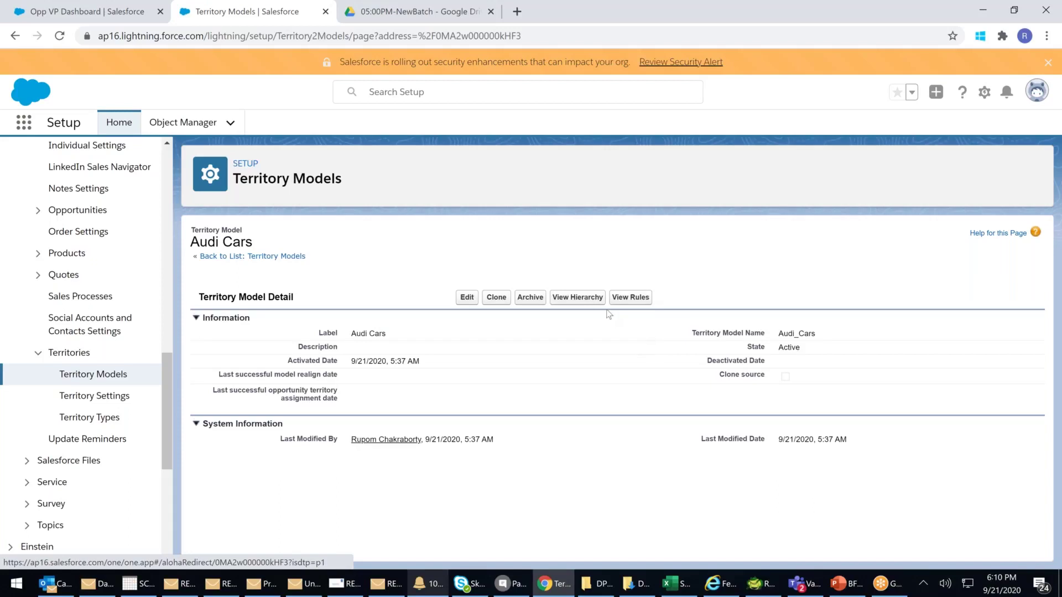
left_click(578, 297)
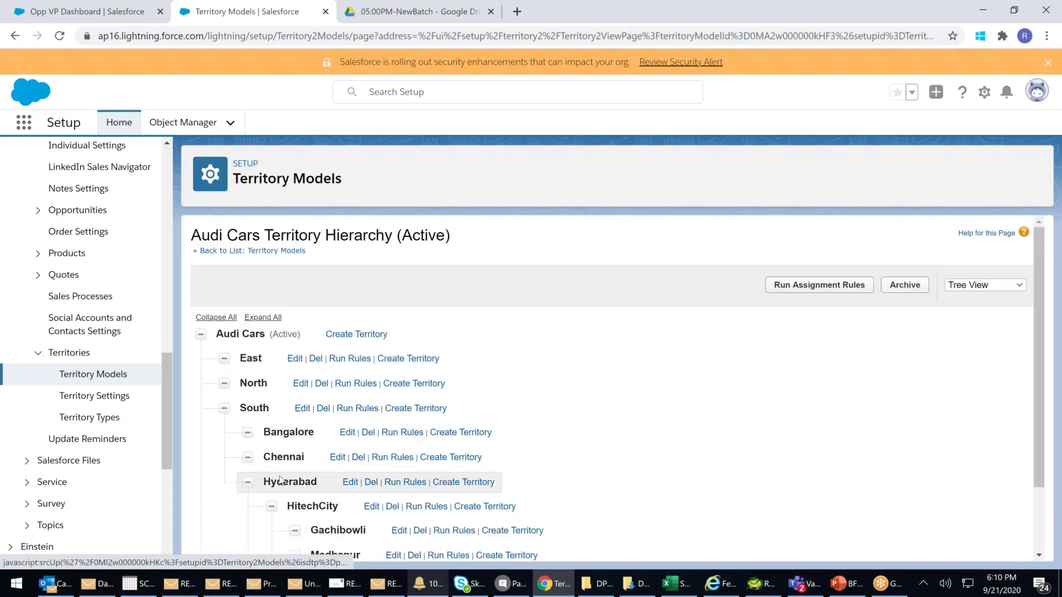
left_click(292, 479)
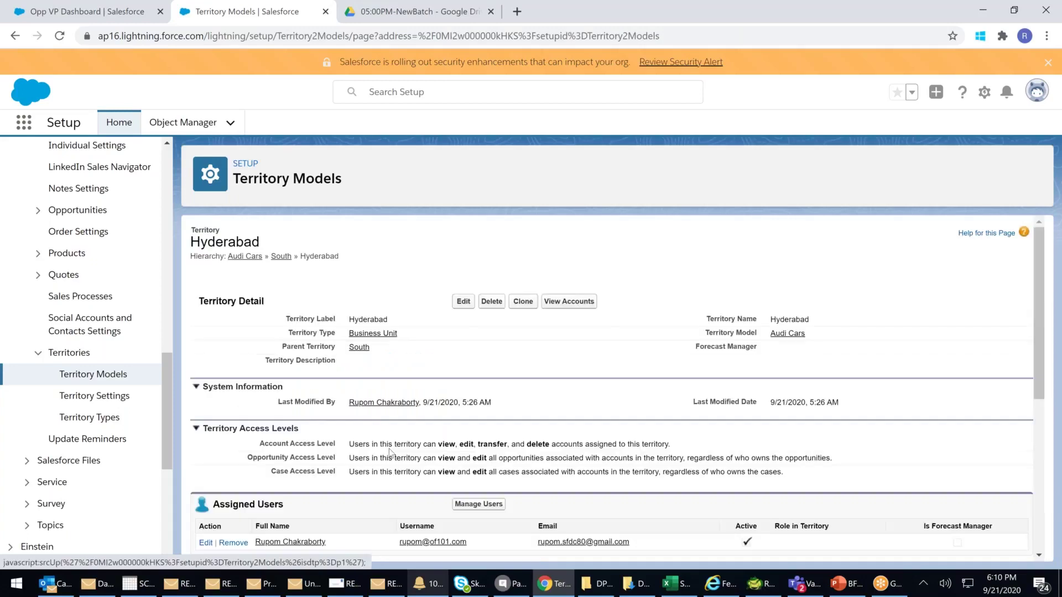
scroll(390, 452, "down", 4)
left_click(476, 295)
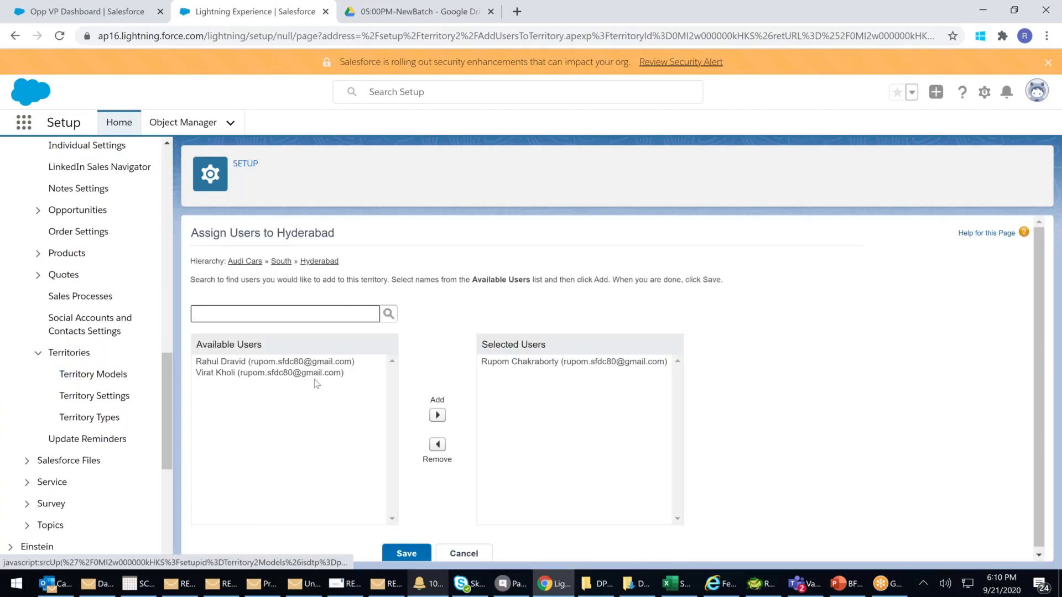
scroll(310, 384, "down", 1)
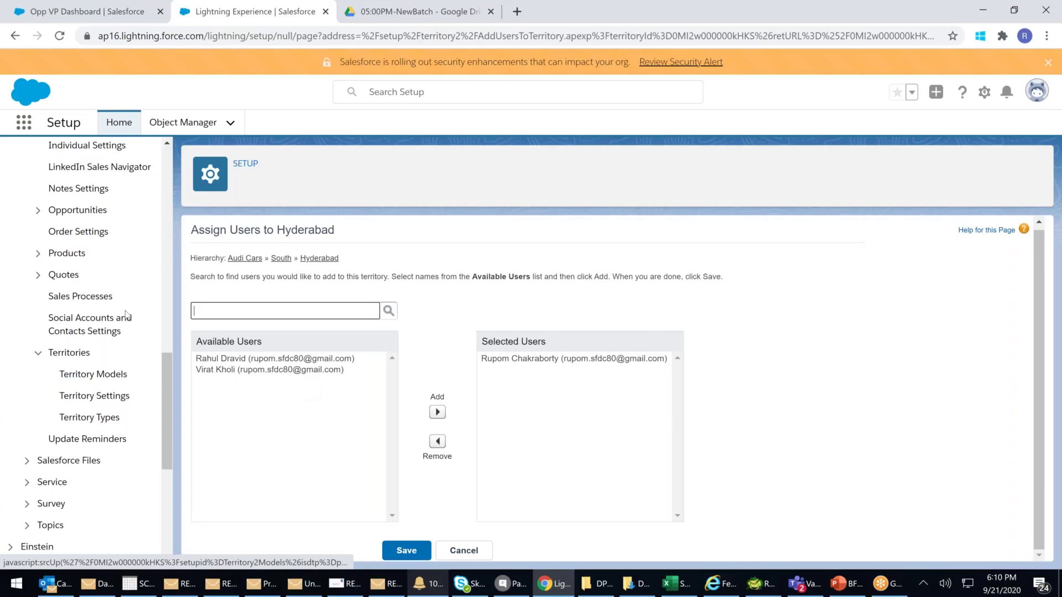
left_click(111, 377)
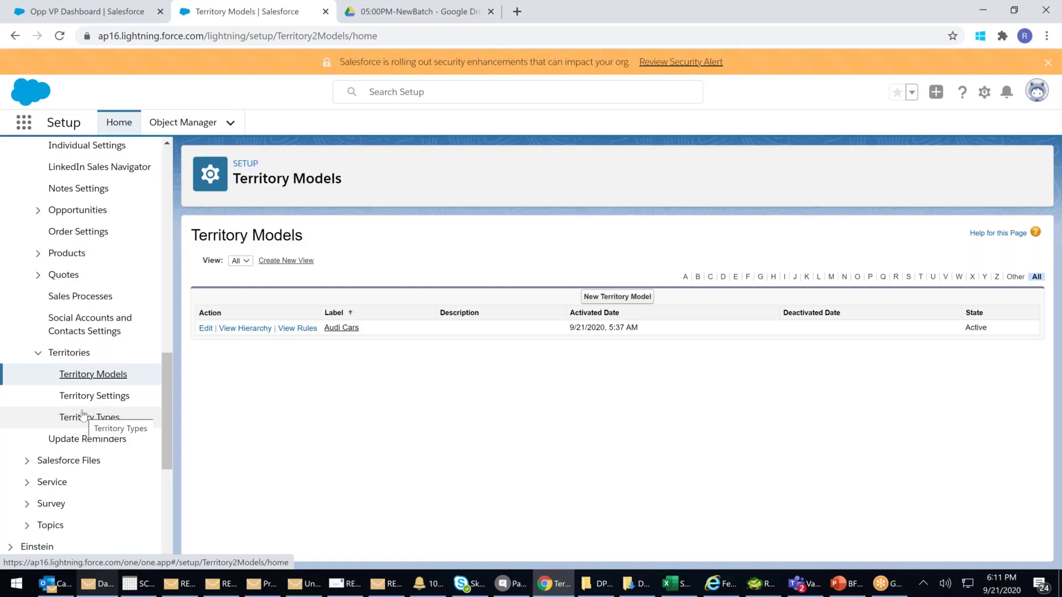
left_click(38, 352)
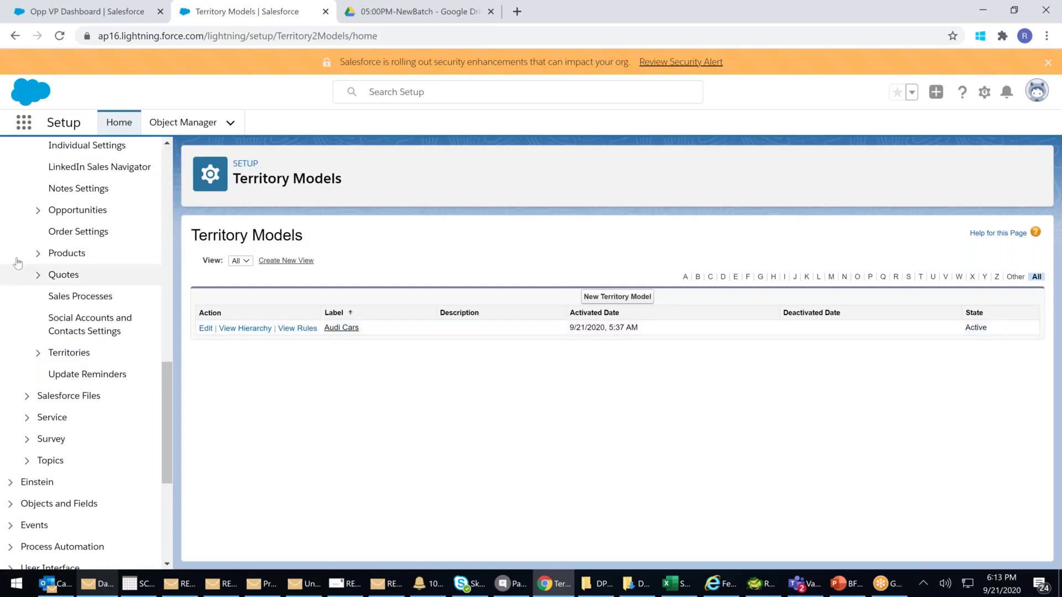
left_click(37, 275)
left_click(38, 275)
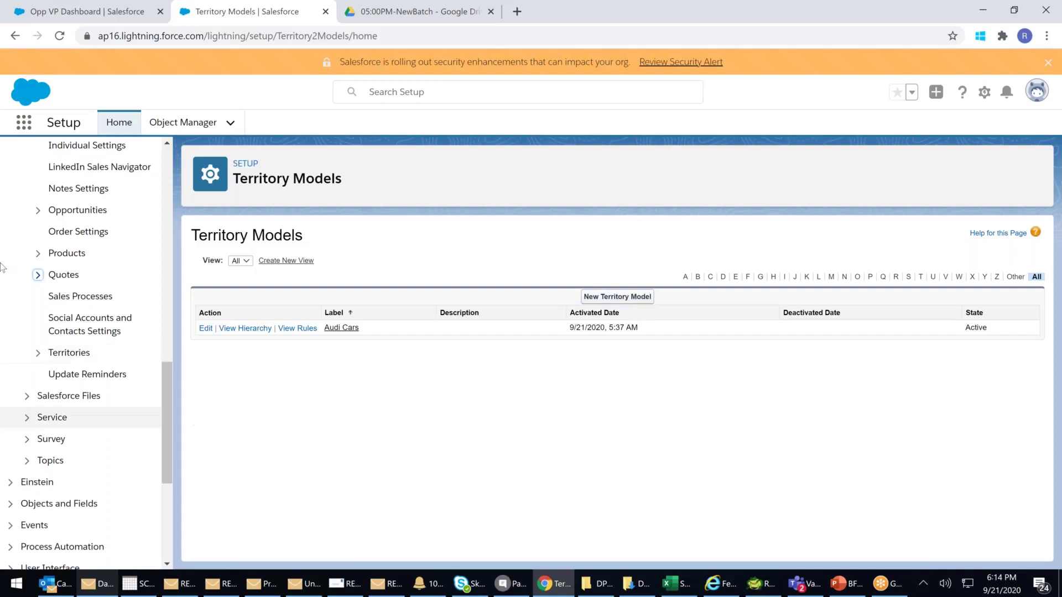
Search the Setup navigation for role
scroll(124, 315, "up", 3)
scroll(114, 221, "up", 5)
left_click(113, 164)
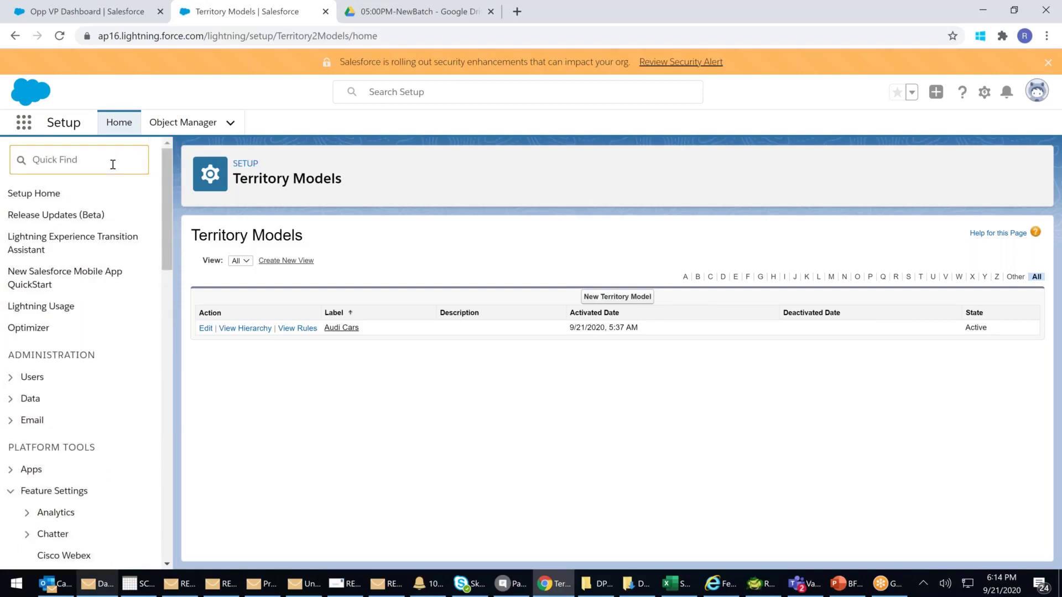
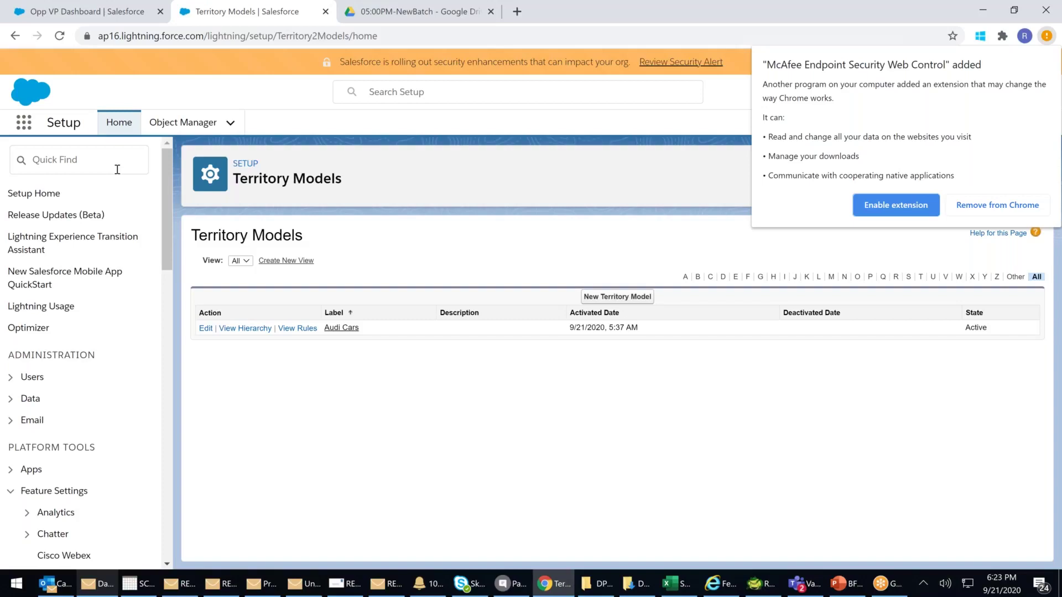
left_click(633, 152)
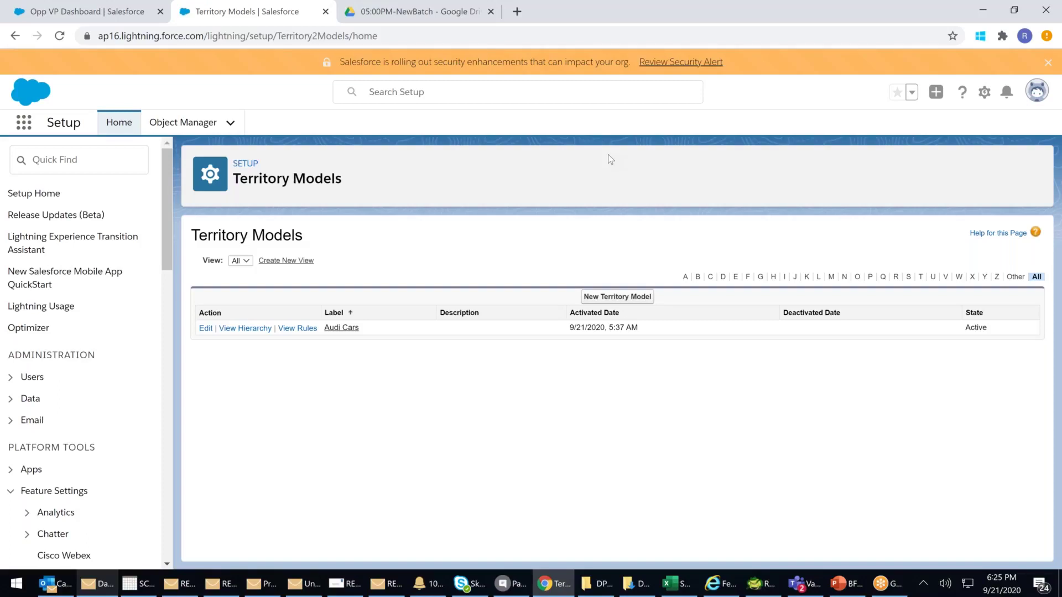
left_click(57, 152)
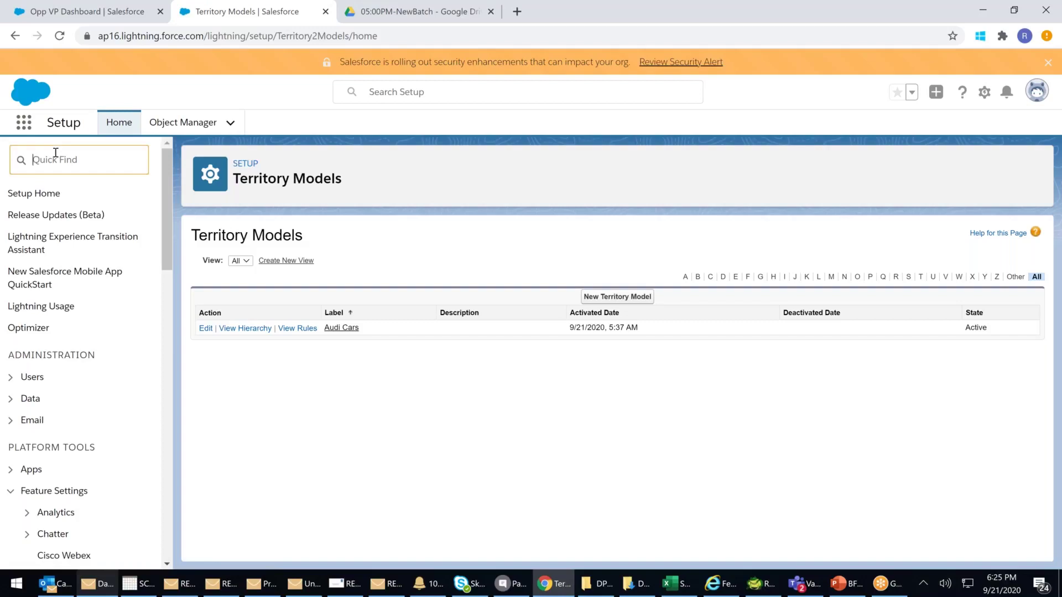
type("role")
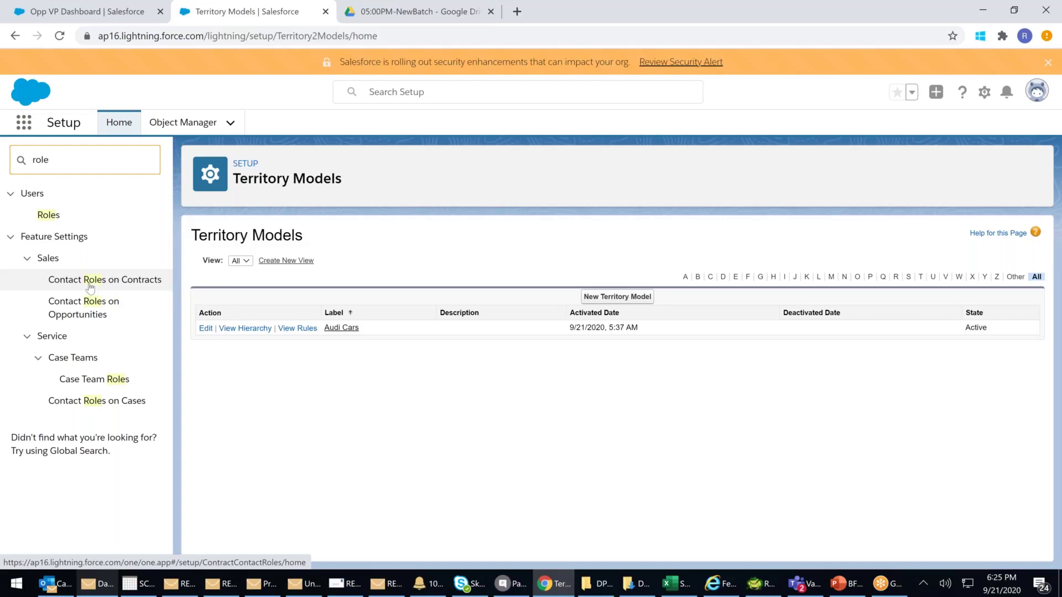
Replace the Setup navigation search term with team to look up the team settings
key("BackSpace")
key("BackSpace")
key("BackSpace")
type("te")
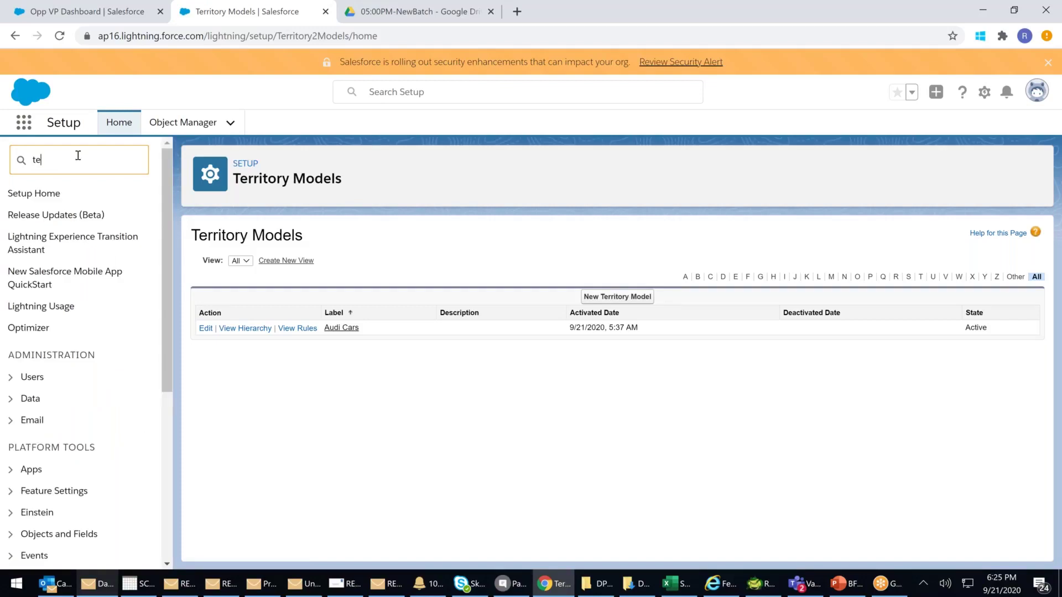
type("am")
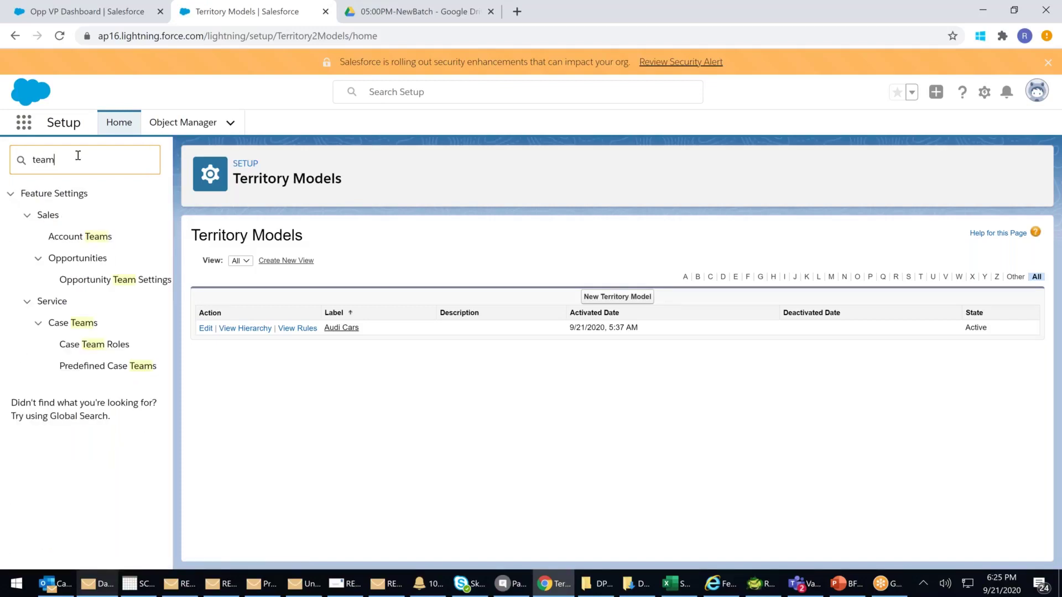